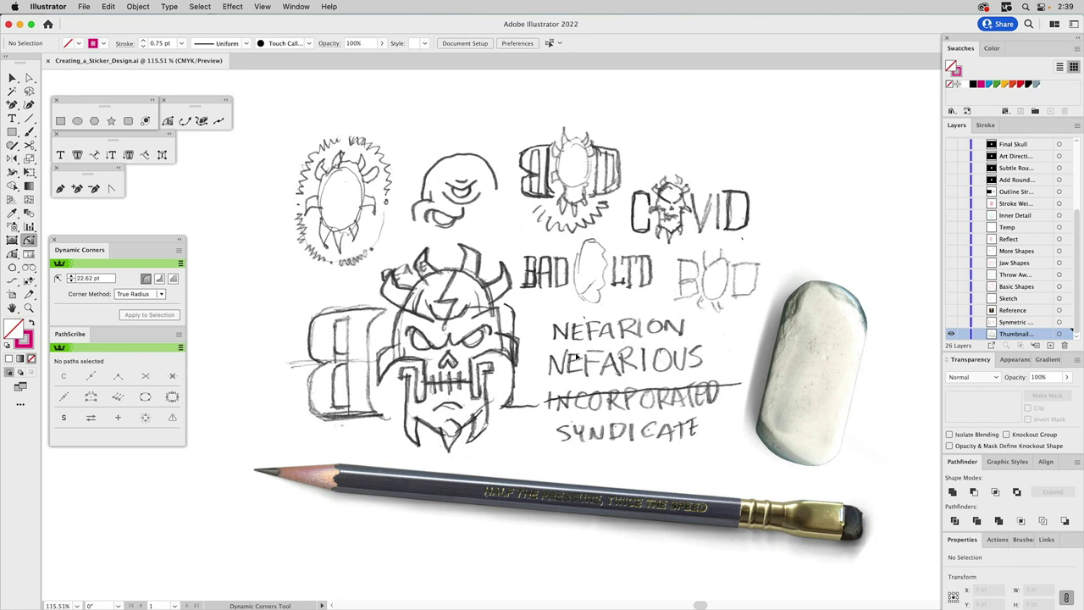
Show the Symmetric sketch layer, hide the Thumbnails layer, and make the Symmetric layer active
{"action": "left_click", "coordinate": [950, 322]}
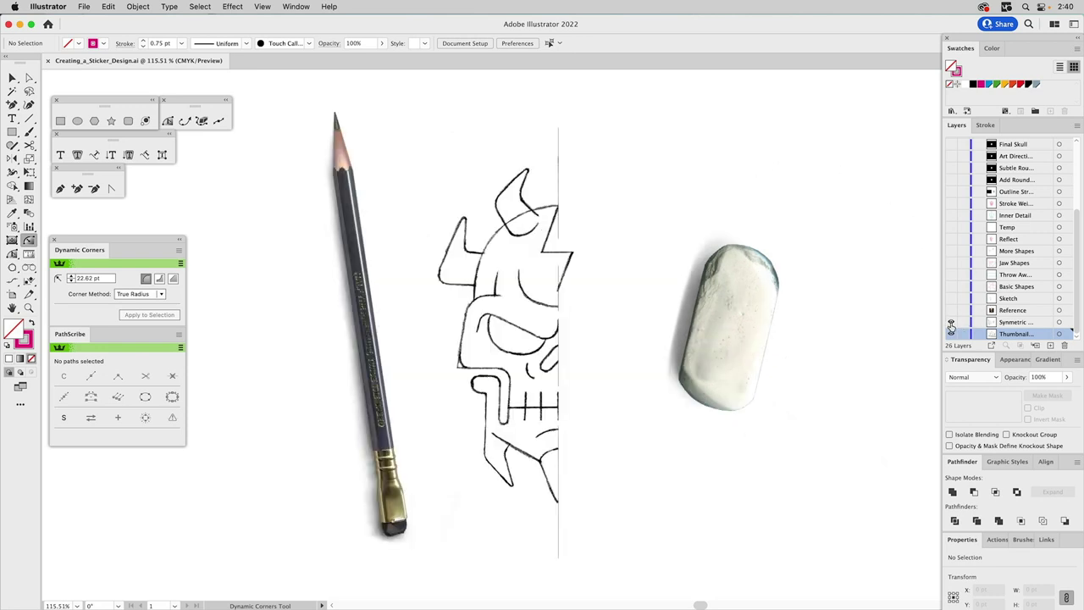
{"action": "left_click", "coordinate": [950, 334]}
{"action": "left_click", "coordinate": [1006, 323]}
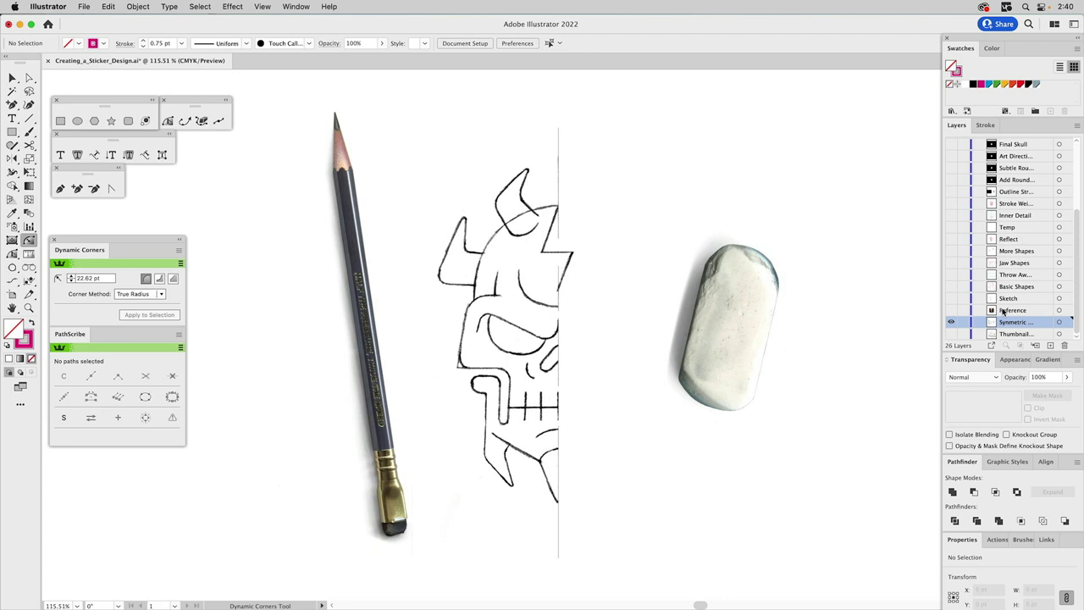
Show the Reference layer with the skull photo, hide the Symmetric layer, and make Reference active
{"action": "left_click", "coordinate": [950, 310]}
{"action": "left_click", "coordinate": [951, 321]}
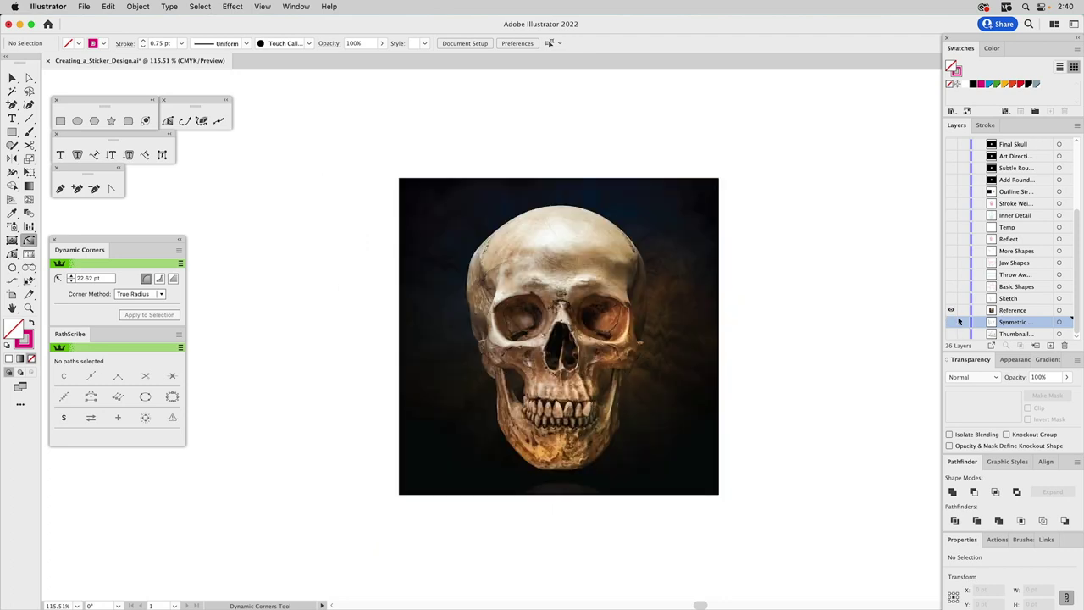
{"action": "left_click", "coordinate": [1007, 311]}
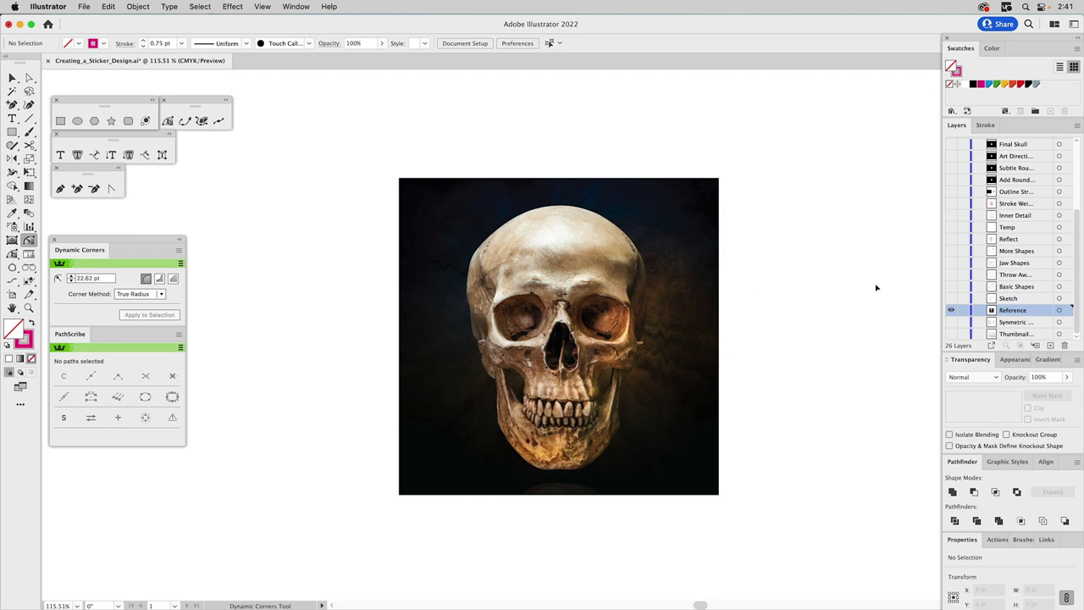
Show the Sketch layer, hide the Reference layer, and make Sketch the active layer
{"action": "left_click", "coordinate": [951, 299]}
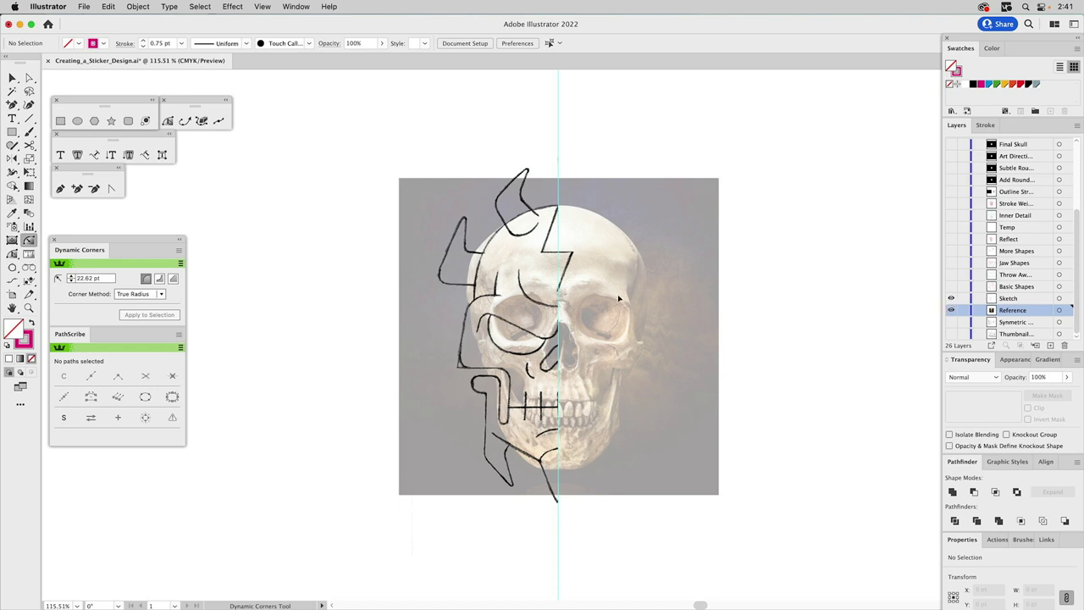
{"action": "left_click", "coordinate": [951, 310]}
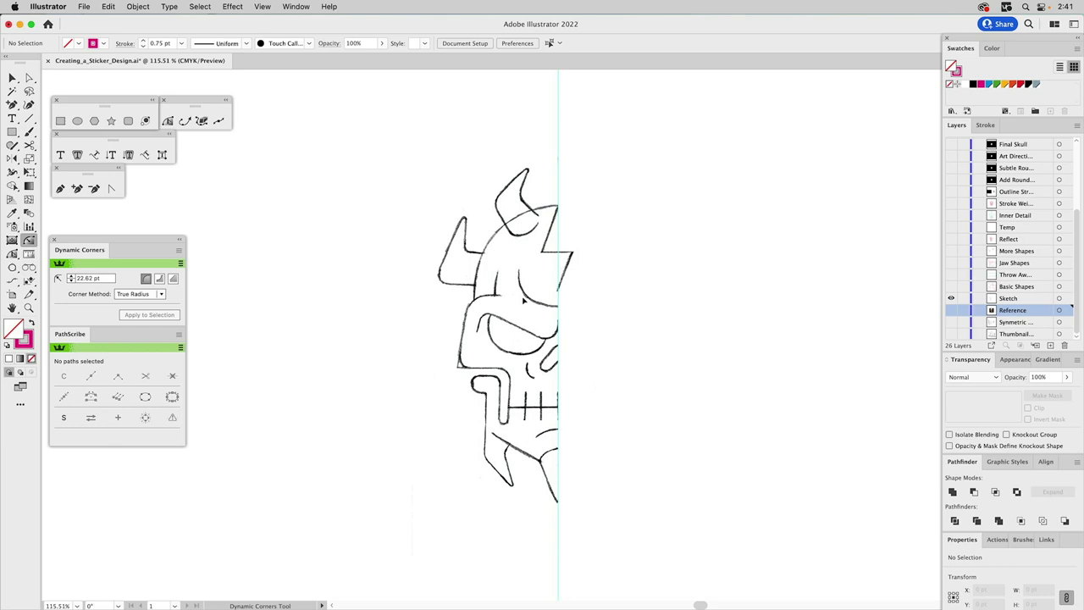
{"action": "left_click", "coordinate": [1008, 299]}
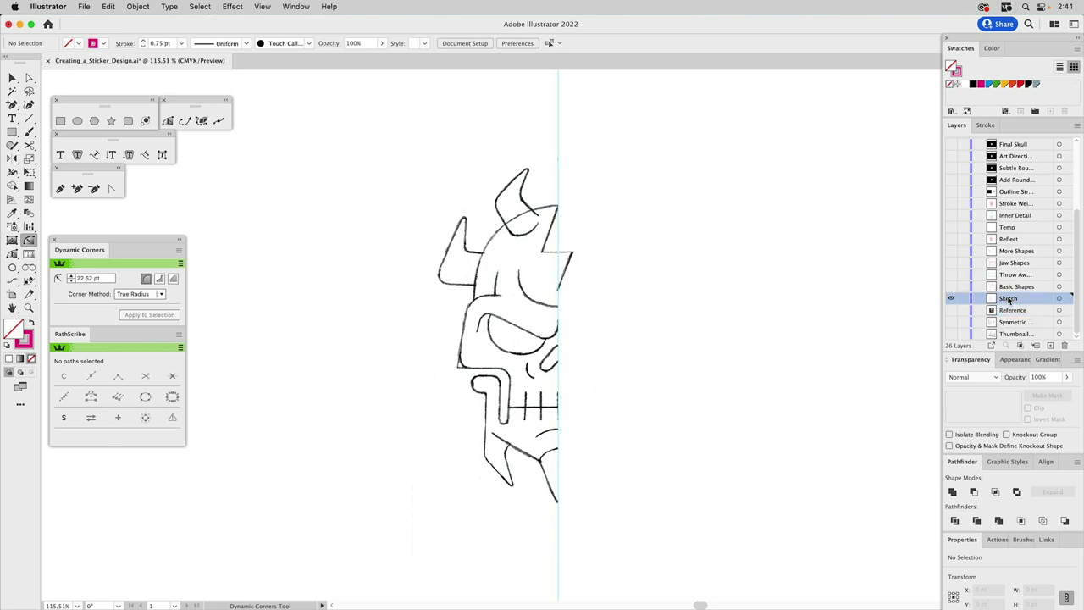
Dim the placed half-skull sketch image to 15% opacity
{"action": "key", "text": "v"}
{"action": "key", "text": "super+a"}
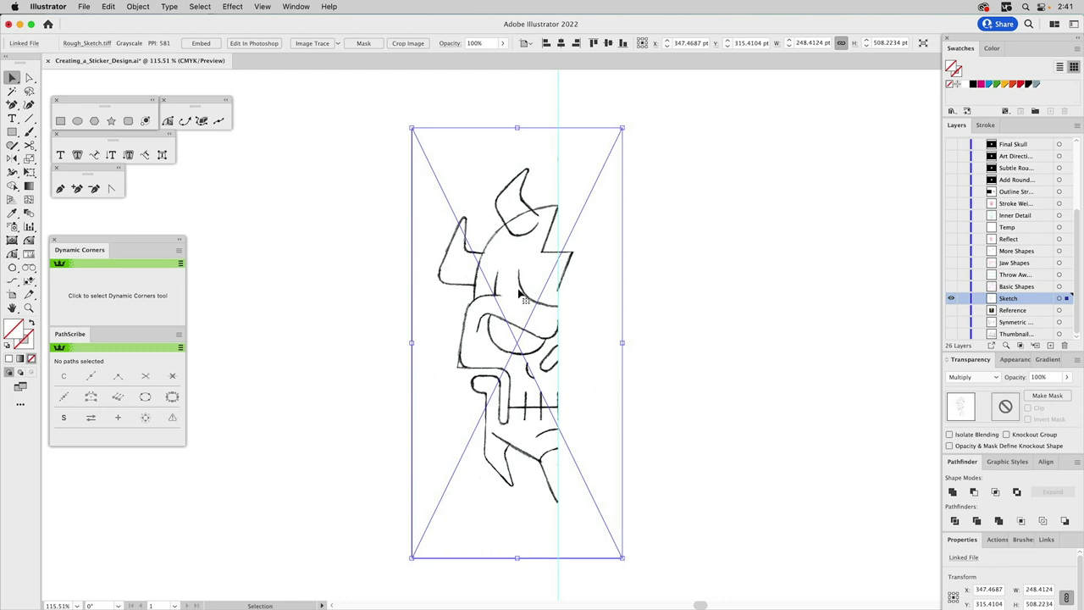
{"action": "double_click", "coordinate": [1042, 380]}
{"action": "type", "text": "15"}
{"action": "key", "text": "Return"}
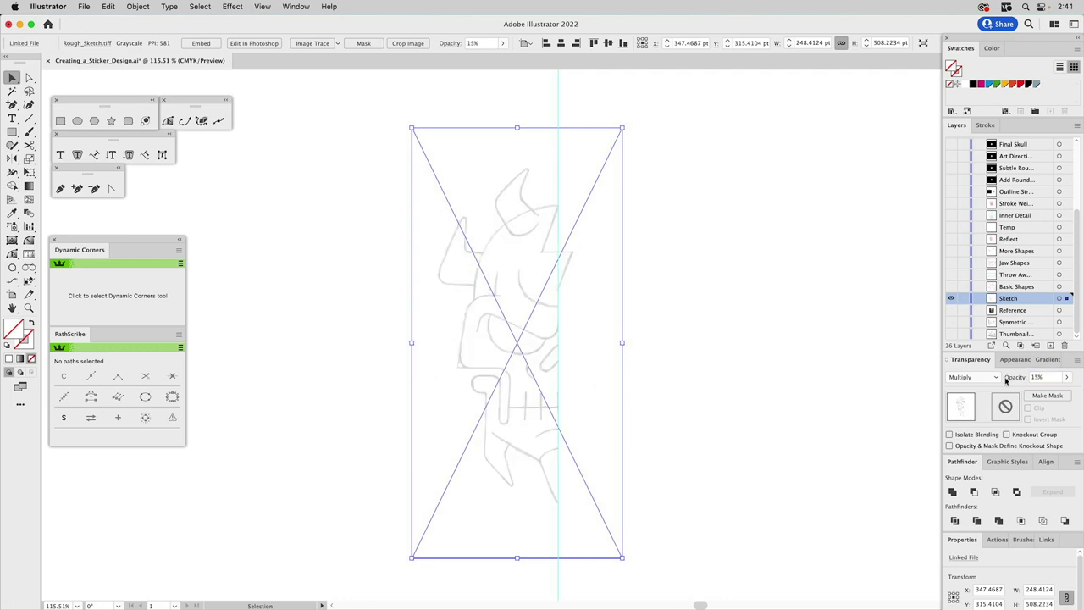
{"action": "left_click", "coordinate": [889, 335]}
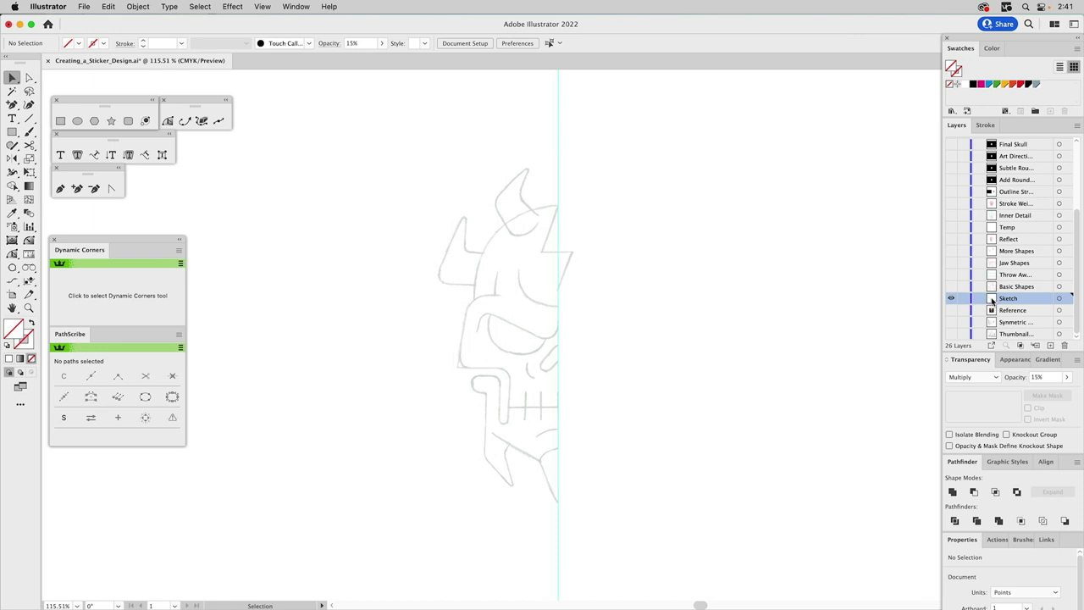
Lock the Sketch layer and show the Basic Shapes layer
{"action": "double_click", "coordinate": [992, 301]}
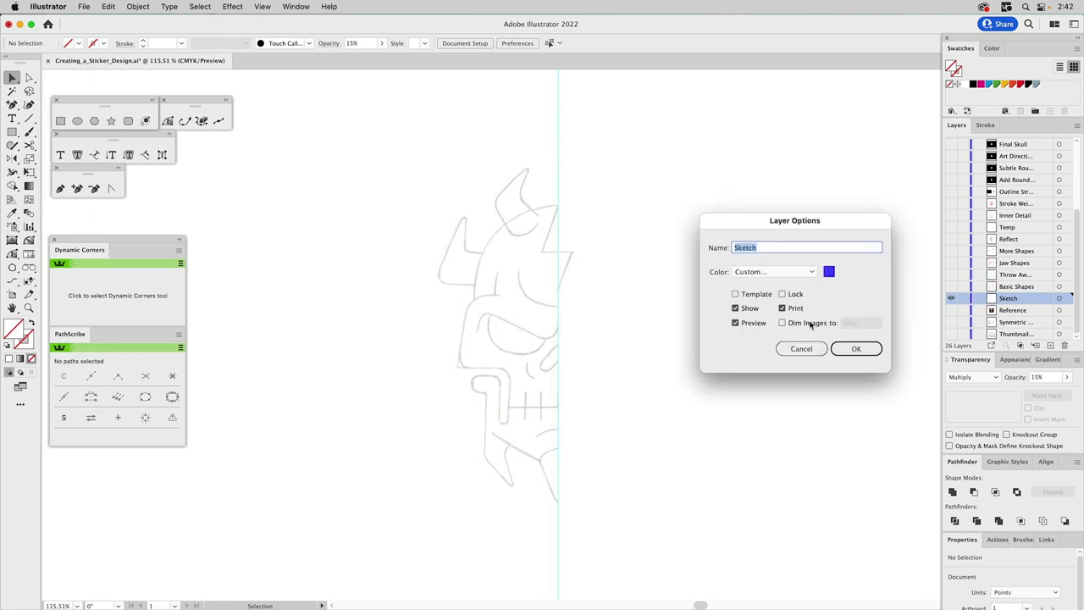
{"action": "left_click", "coordinate": [802, 349]}
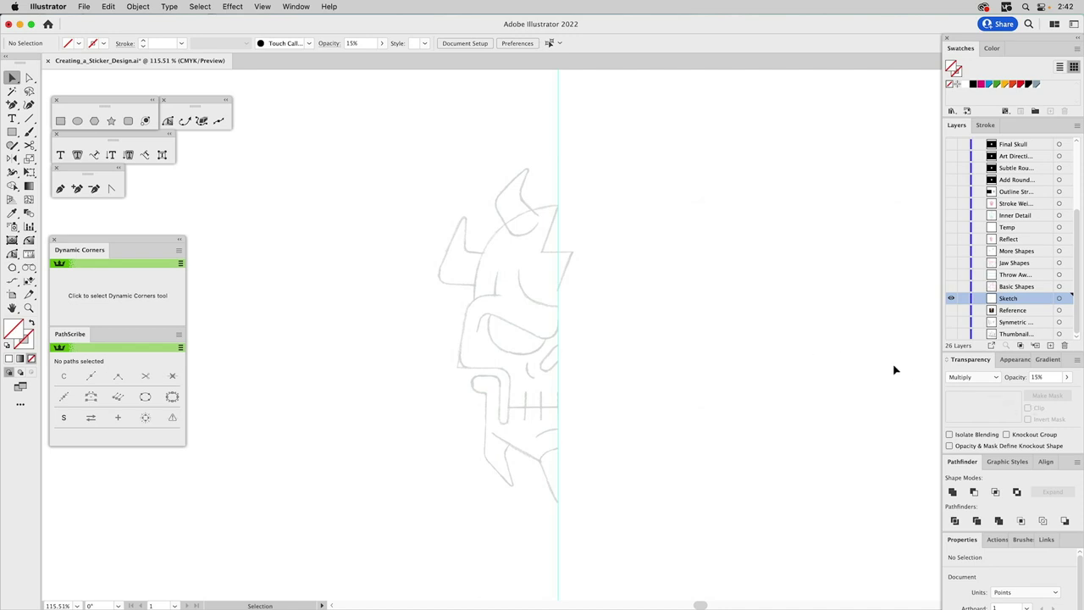
{"action": "left_click", "coordinate": [963, 298]}
{"action": "left_click", "coordinate": [950, 286]}
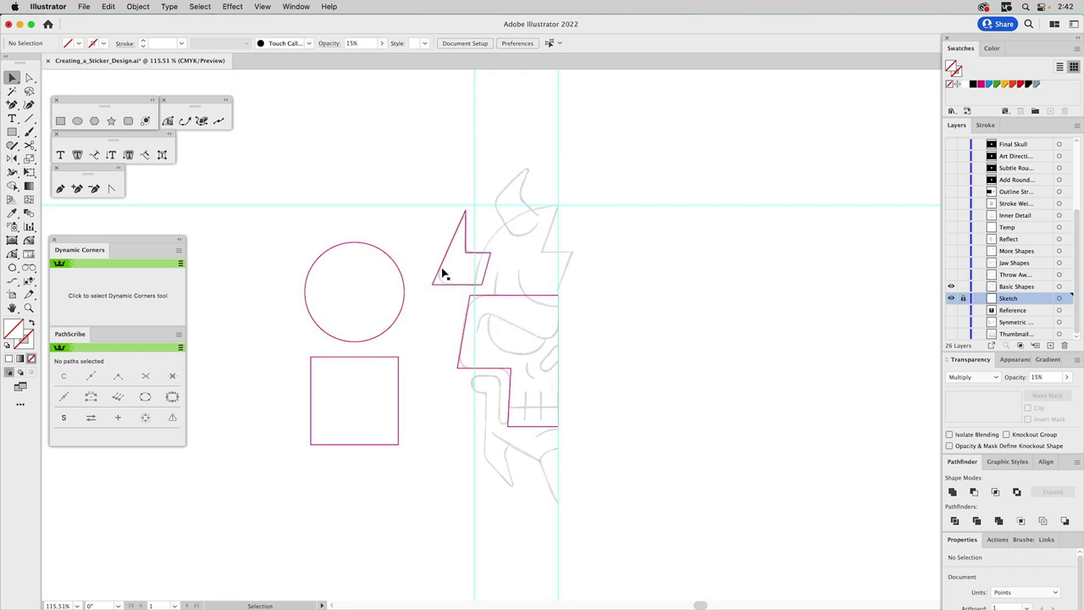
Examine the vector shapes traced over the sketch and the circle and square beside it up close
{"action": "key", "text": "z"}
{"action": "left_click_drag", "start_coordinate": [279, 148], "coordinate": [657, 529]}
{"action": "key", "text": "v"}
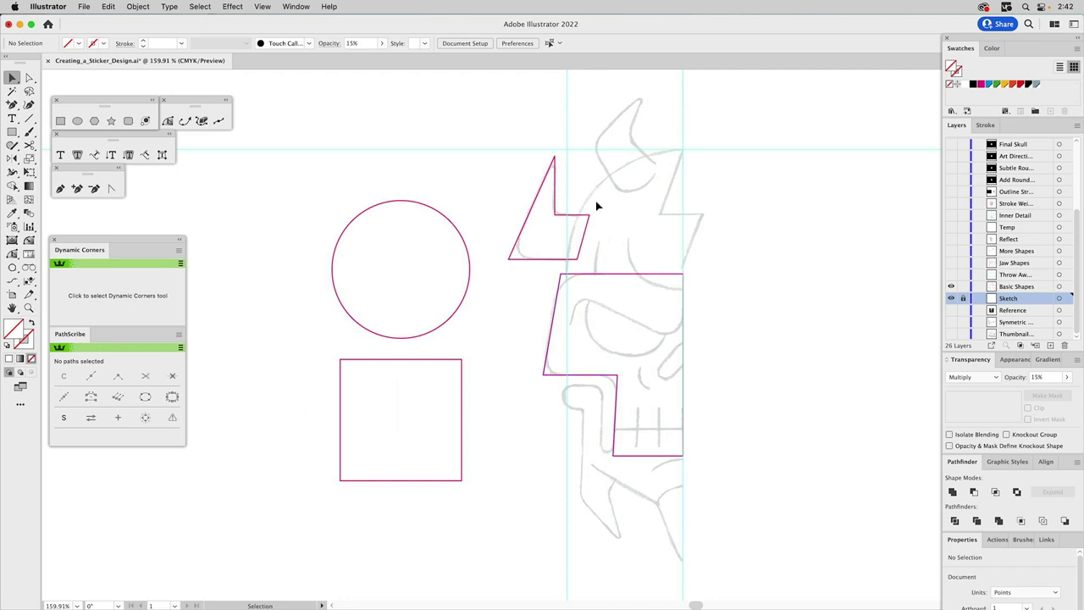
{"action": "left_click_drag", "start_coordinate": [598, 206], "coordinate": [586, 290]}
{"action": "left_click", "coordinate": [745, 252]}
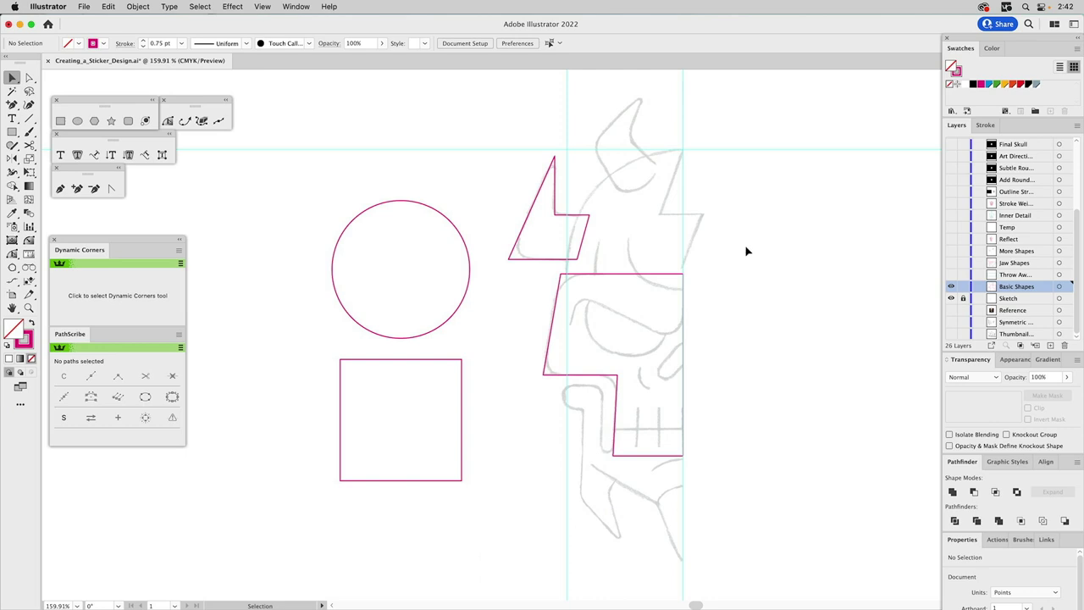
{"action": "left_click_drag", "start_coordinate": [446, 213], "coordinate": [386, 430]}
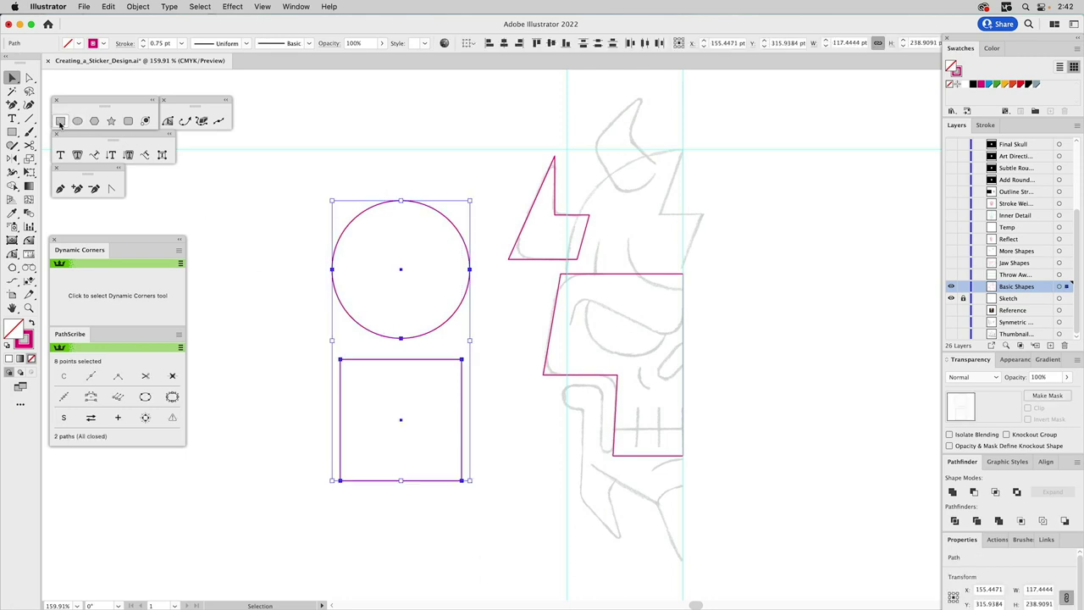
{"action": "left_click", "coordinate": [413, 176]}
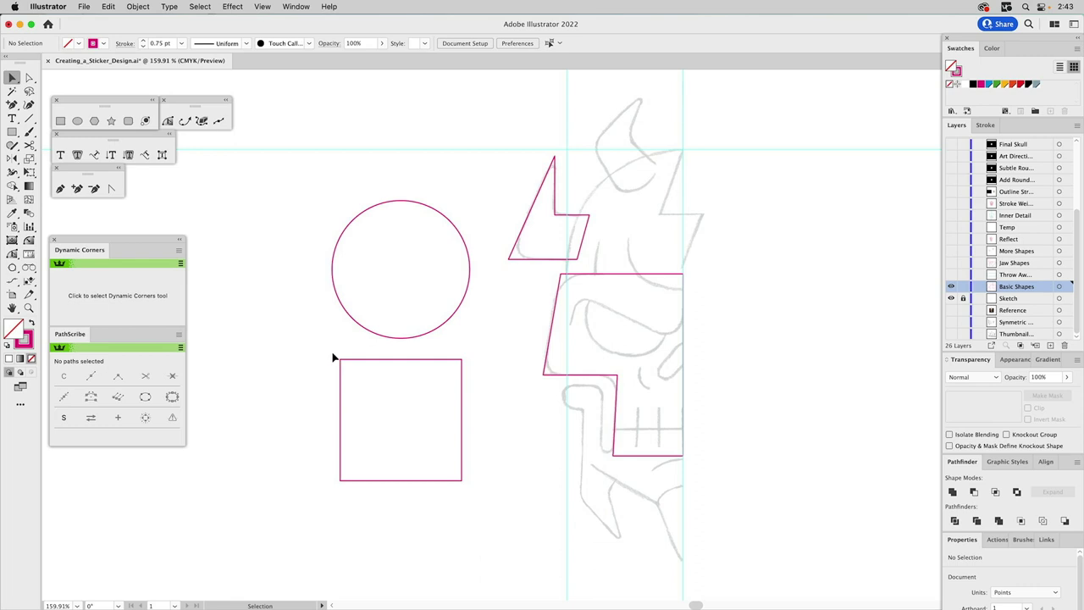
{"action": "key", "text": "a"}
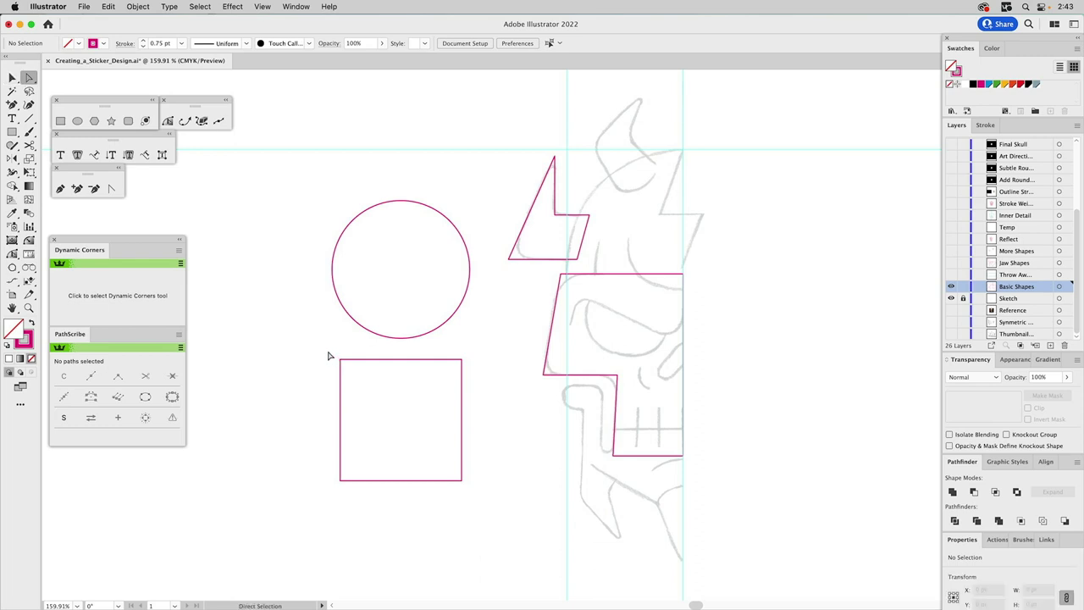
{"action": "left_click_drag", "start_coordinate": [328, 357], "coordinate": [488, 382]}
{"action": "key", "text": "c"}
{"action": "left_click", "coordinate": [470, 381]}
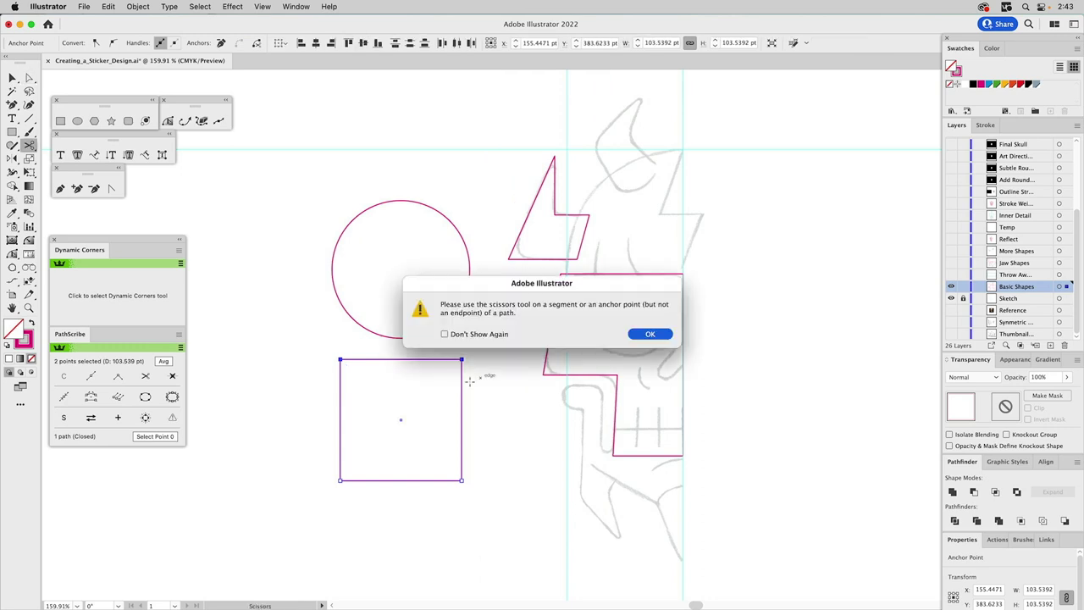
{"action": "left_click", "coordinate": [642, 335]}
{"action": "key", "text": "v"}
{"action": "left_click", "coordinate": [478, 383]}
Try rounding all four corners of the square to about 15 pt, and undo the rounding
{"action": "left_click", "coordinate": [462, 389]}
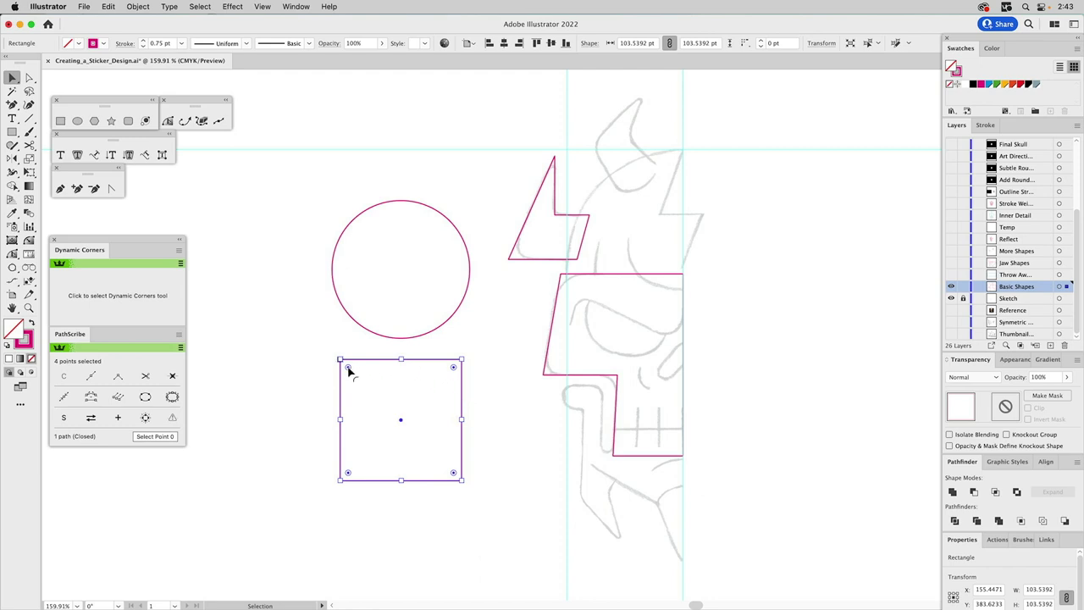
{"action": "left_click_drag", "start_coordinate": [348, 369], "coordinate": [358, 378]}
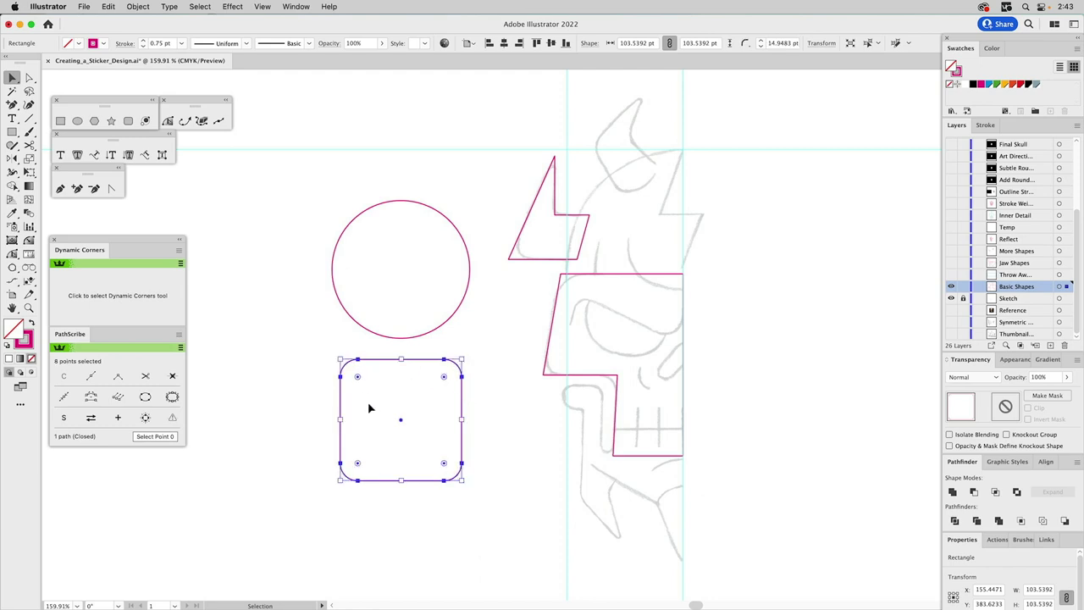
{"action": "key", "text": "super+z"}
Fully round only the two top corners of the square to form an arch
{"action": "key", "text": "a"}
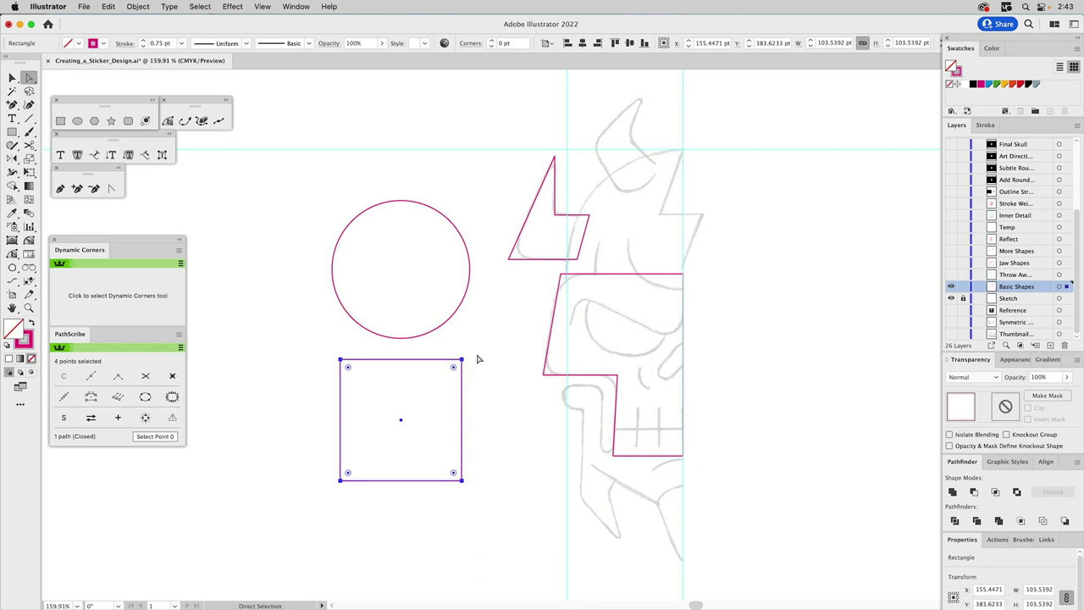
{"action": "left_click_drag", "start_coordinate": [318, 351], "coordinate": [353, 375]}
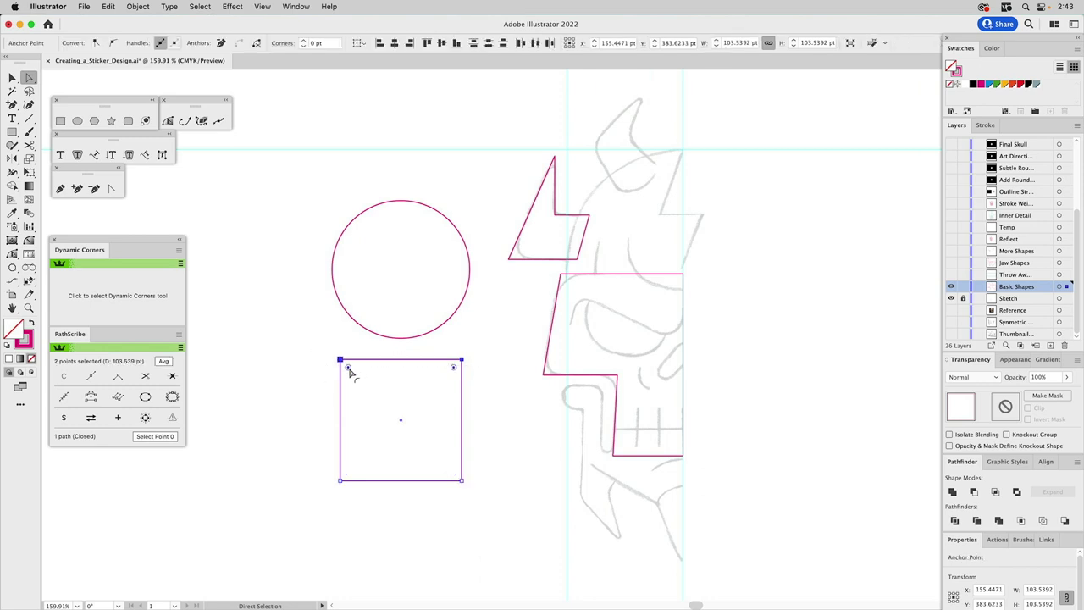
{"action": "left_click_drag", "start_coordinate": [348, 369], "coordinate": [359, 380]}
{"action": "key", "text": "super+z"}
{"action": "key", "text": "super+z"}
{"action": "key", "text": "a"}
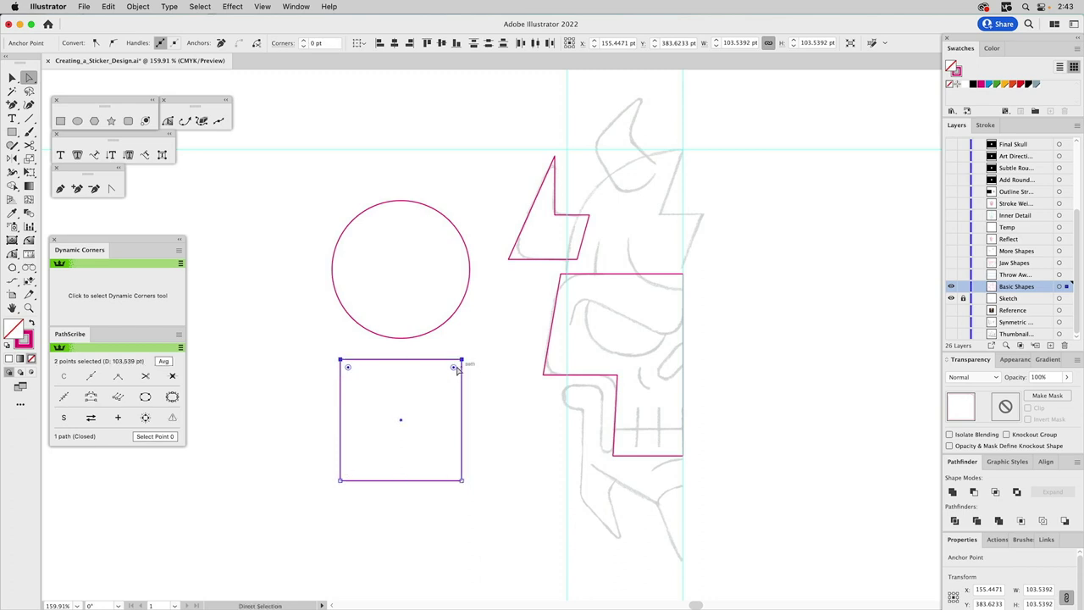
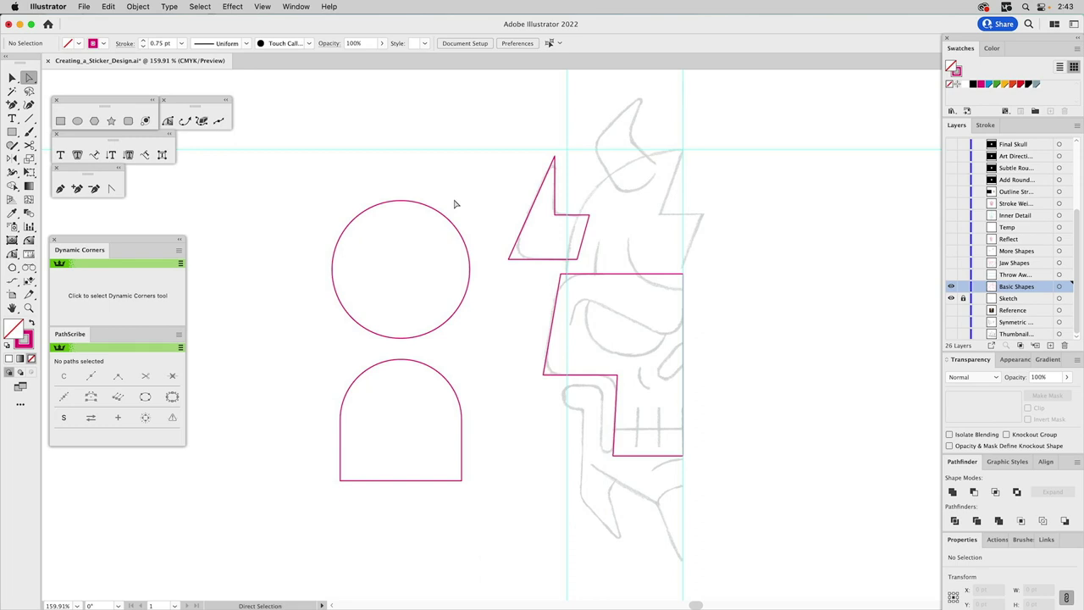
Select the arch and the circle in turn to inspect their live shape handles
{"action": "key", "text": "v"}
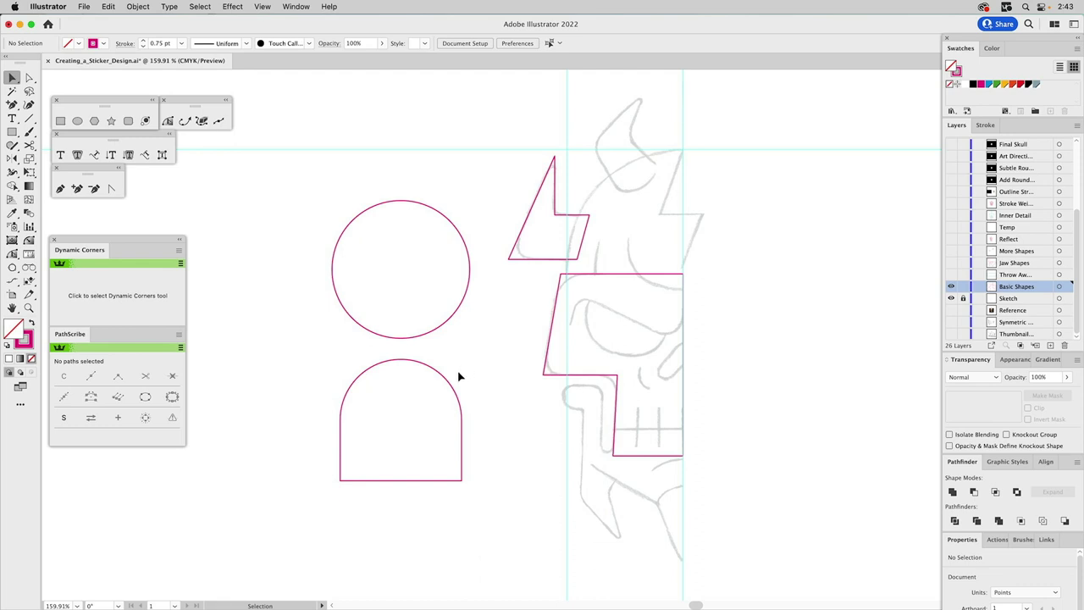
{"action": "left_click", "coordinate": [440, 393]}
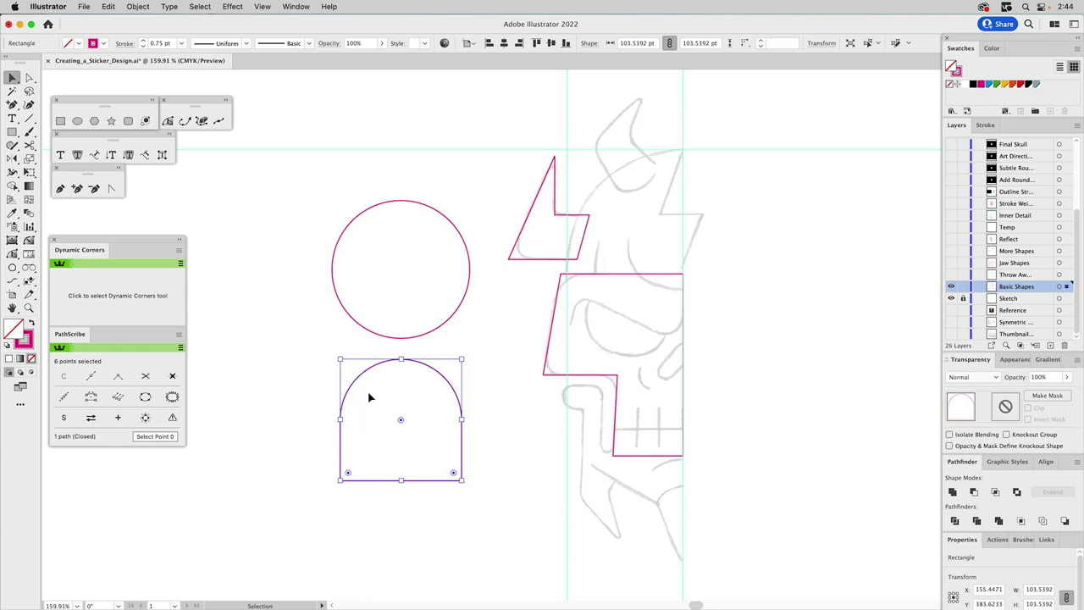
{"action": "left_click", "coordinate": [362, 328]}
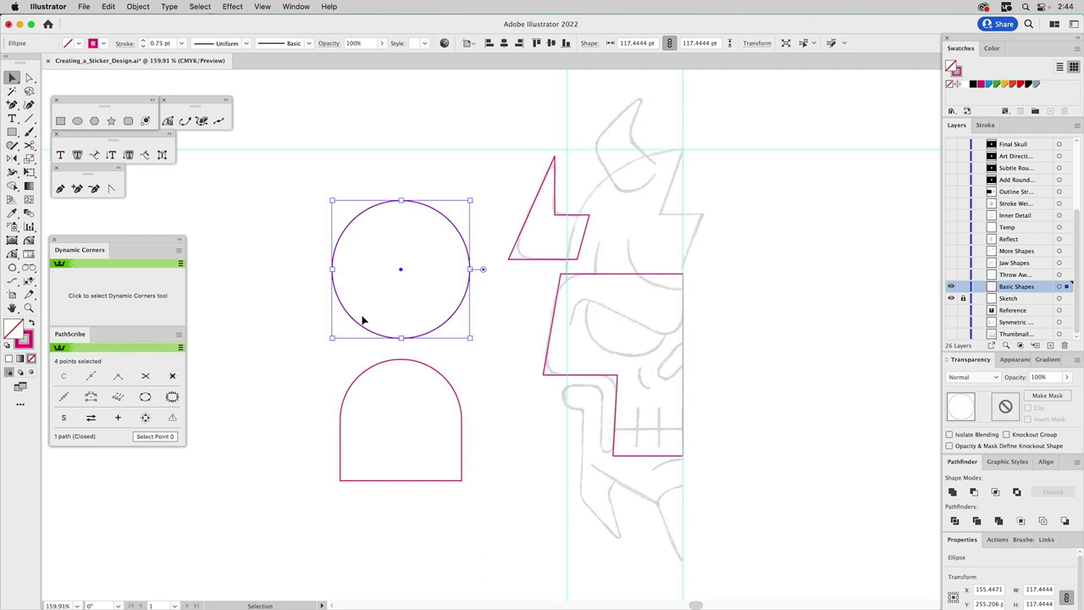
{"action": "left_click", "coordinate": [301, 308]}
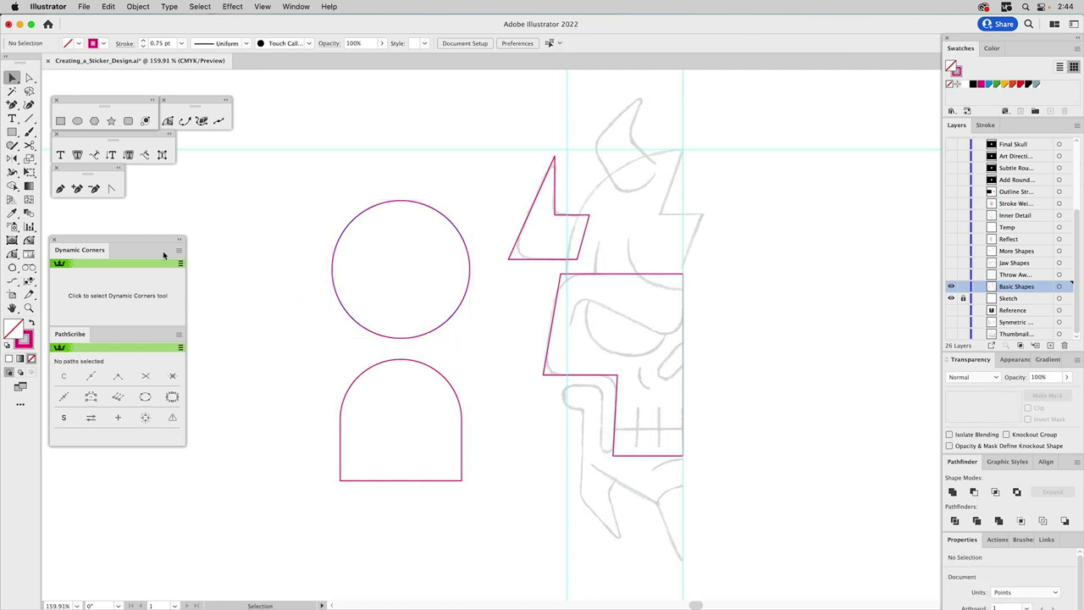
Round both bottom corners of the arch to 7.55 pt with the Dynamic Corners tool
{"action": "left_click", "coordinate": [29, 240]}
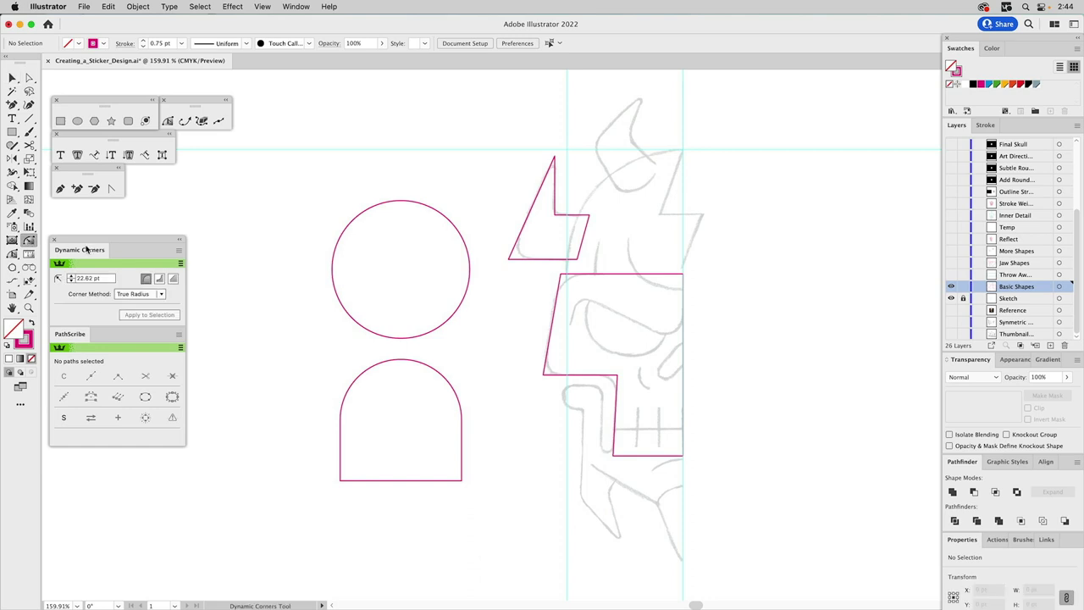
{"action": "mouse_move", "coordinate": [342, 484]}
{"action": "left_click_drag", "start_coordinate": [342, 483], "coordinate": [357, 482]}
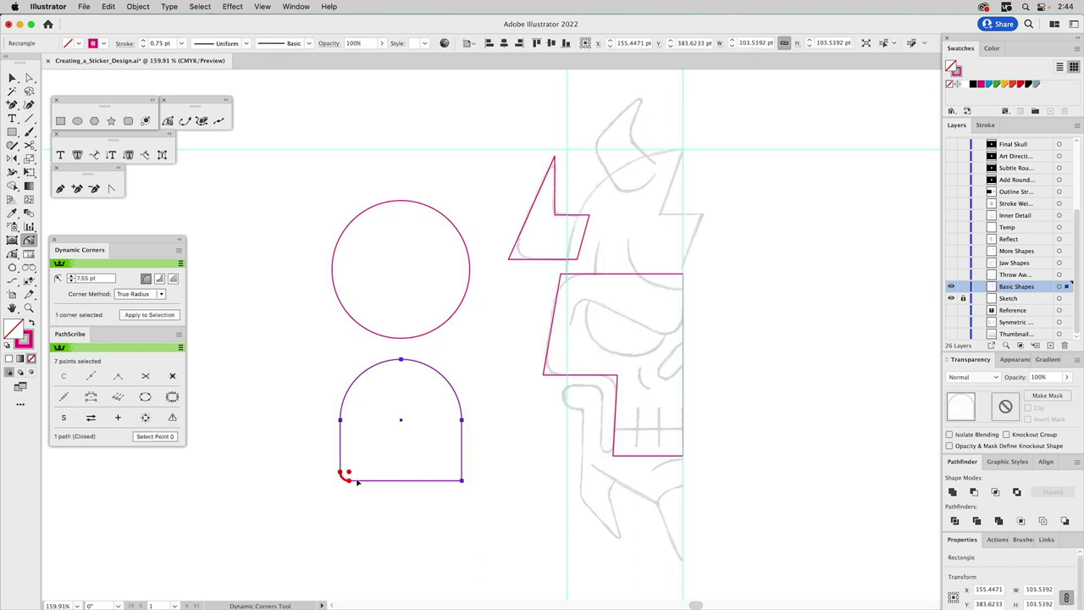
{"action": "left_click", "coordinate": [464, 483]}
Turn the circle's two lower arcs into square corners with Dynamic Corners, and round them back to 58.722 pt
{"action": "left_click_drag", "start_coordinate": [354, 305], "coordinate": [302, 356]}
{"action": "left_click_drag", "start_coordinate": [435, 323], "coordinate": [503, 373]}
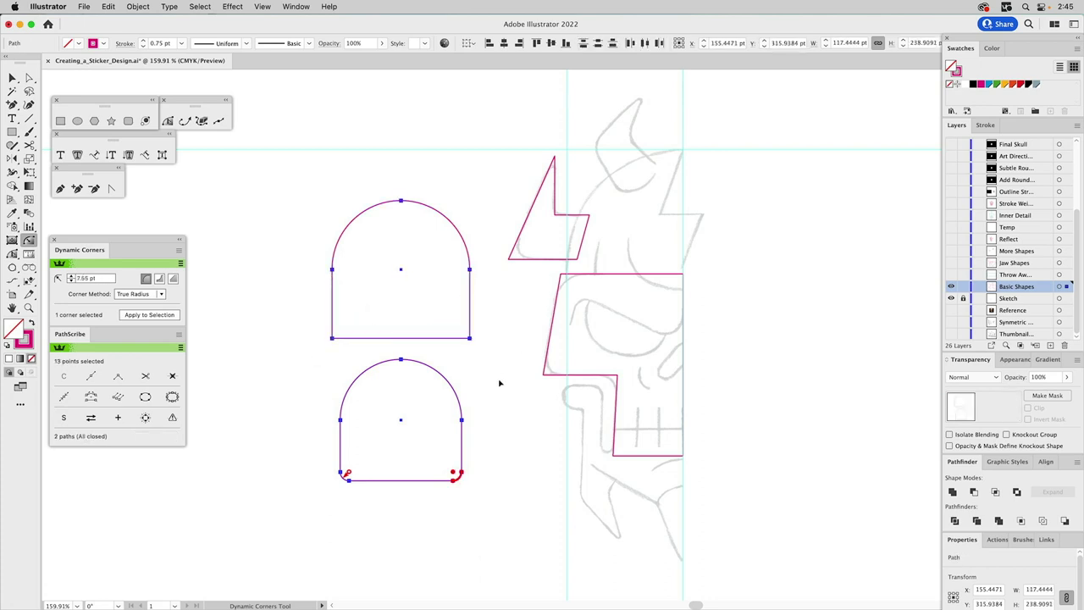
{"action": "left_click", "coordinate": [462, 331]}
{"action": "left_click_drag", "start_coordinate": [449, 326], "coordinate": [366, 242]}
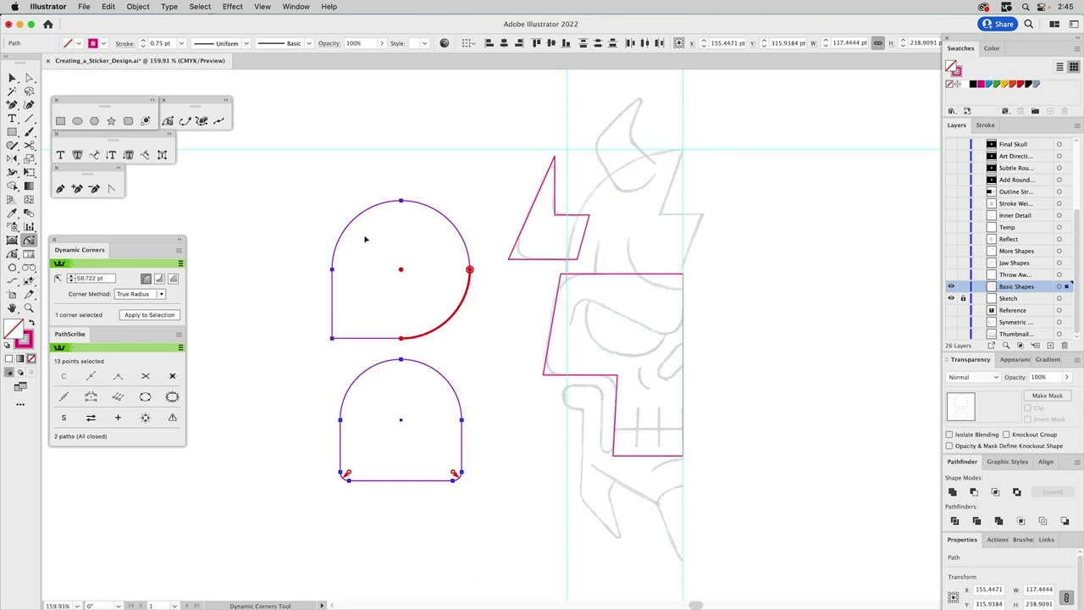
{"action": "left_click_drag", "start_coordinate": [331, 339], "coordinate": [373, 296]}
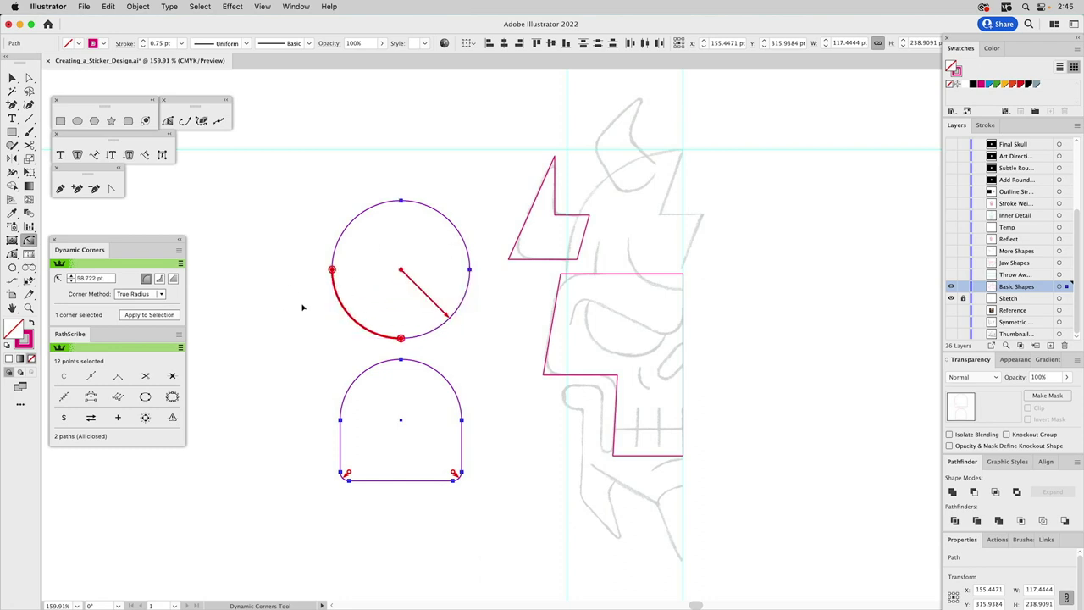
Square off the circle's two lower arcs and the arch's two bottom corners to 0 pt with Dynamic Corners
{"action": "left_click_drag", "start_coordinate": [347, 316], "coordinate": [296, 363]}
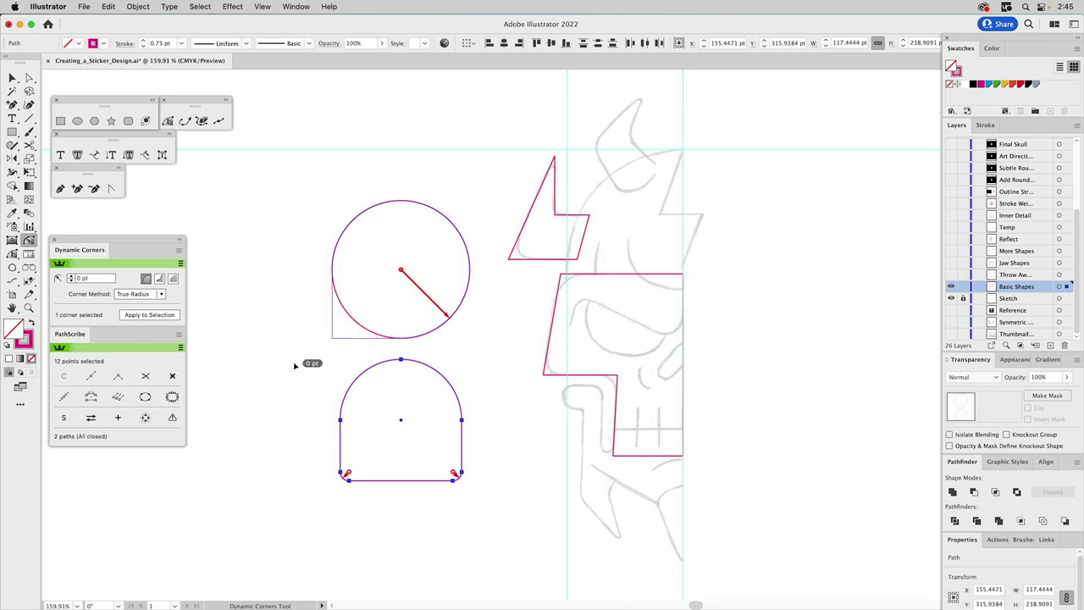
{"action": "left_click_drag", "start_coordinate": [457, 317], "coordinate": [508, 391]}
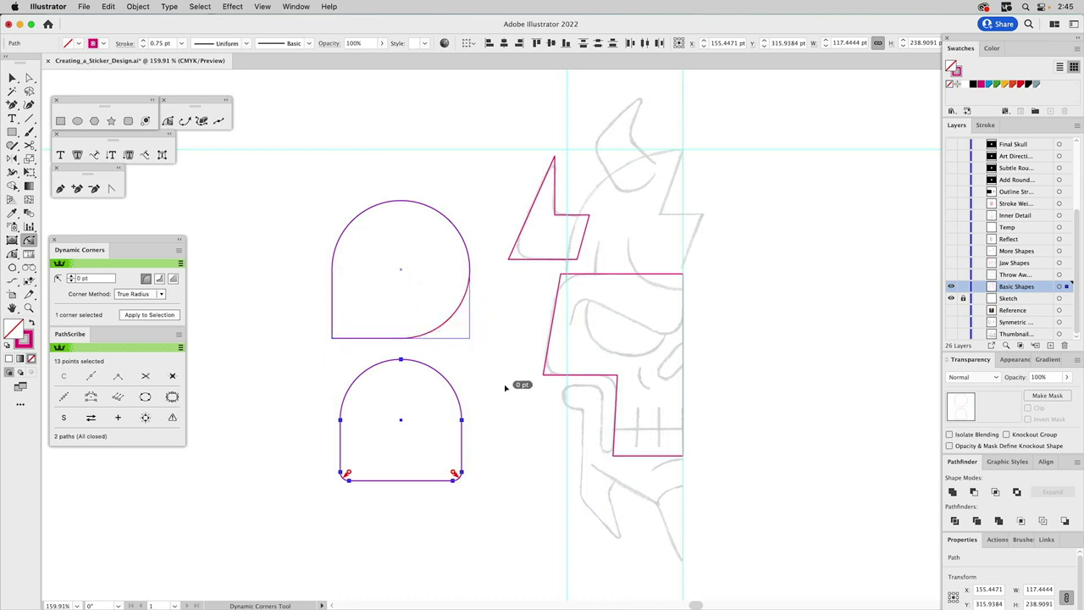
{"action": "left_click_drag", "start_coordinate": [348, 472], "coordinate": [341, 480]}
{"action": "left_click_drag", "start_coordinate": [455, 474], "coordinate": [464, 482]}
{"action": "key", "text": "v"}
{"action": "left_click", "coordinate": [500, 370]}
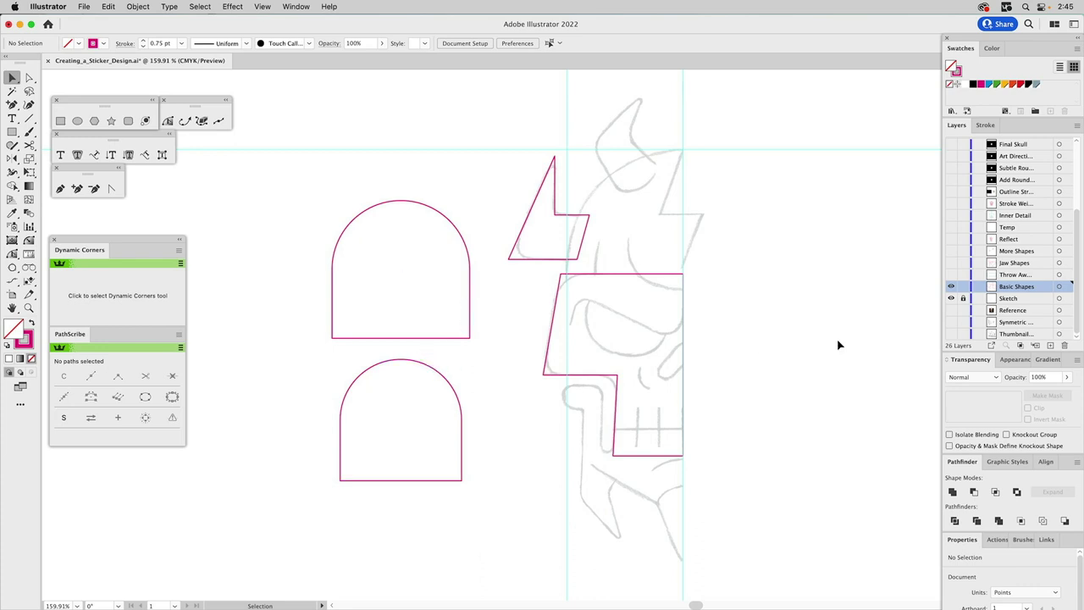
Review the Pathfinder options, checking that Remove Redundant Points is enabled, and accept them
{"action": "left_click", "coordinate": [1047, 463]}
{"action": "left_click", "coordinate": [980, 462]}
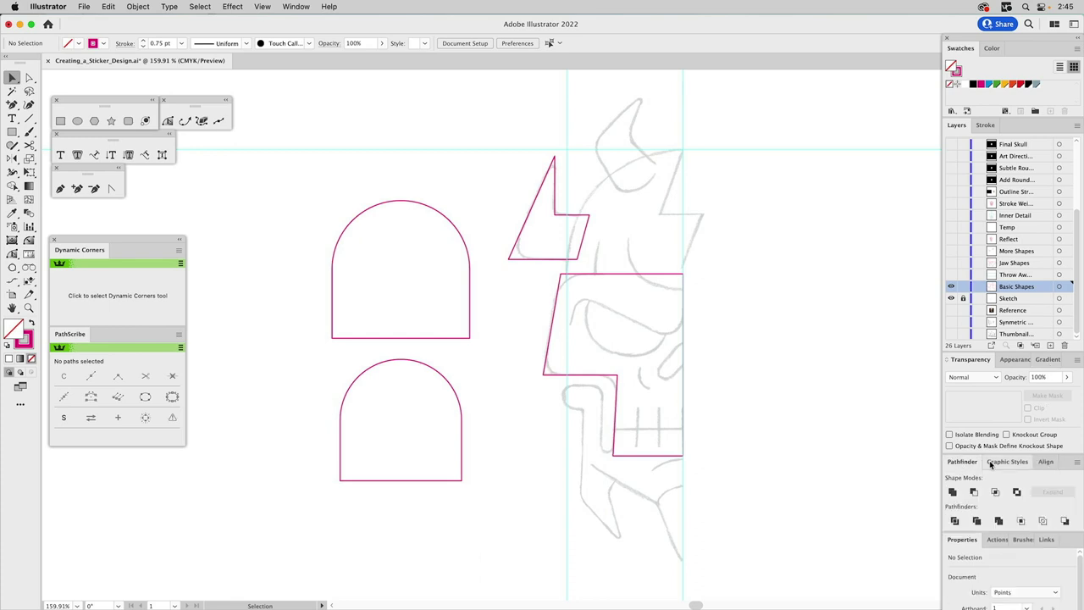
{"action": "left_click", "coordinate": [1078, 463]}
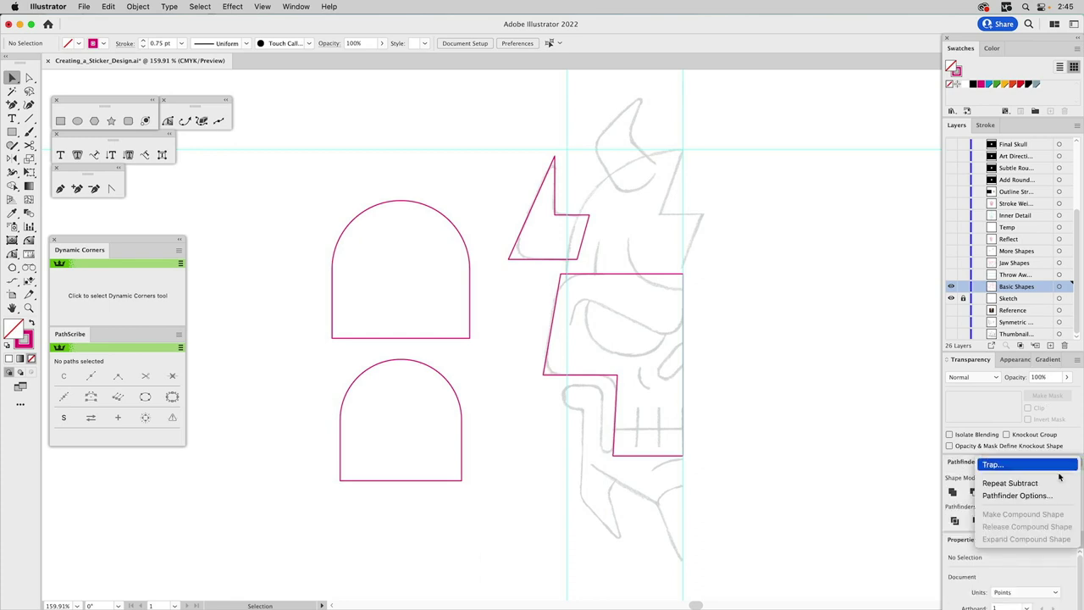
{"action": "left_click", "coordinate": [1008, 496]}
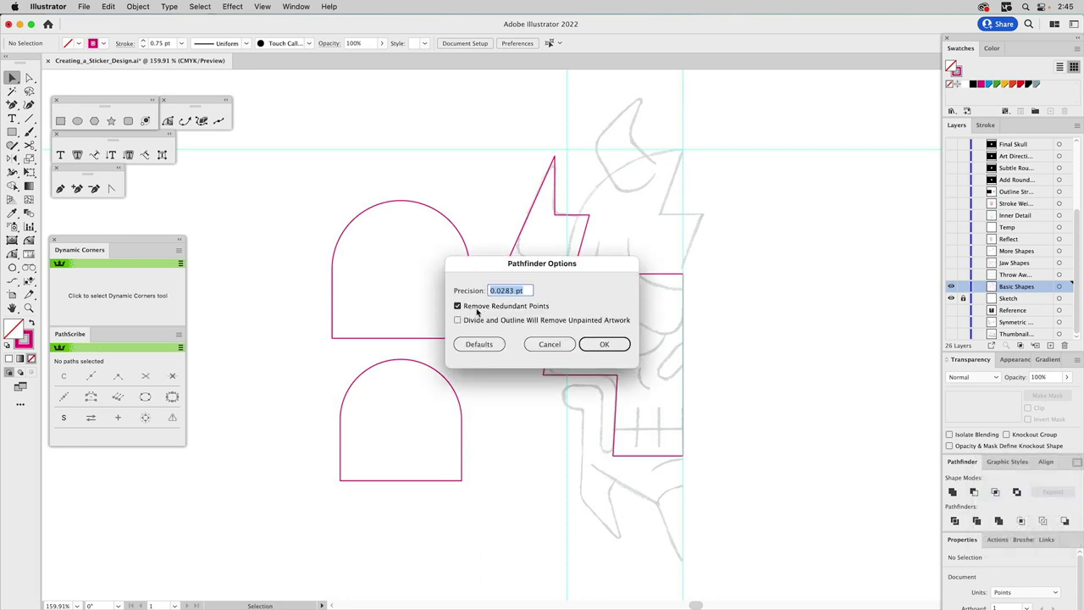
{"action": "left_click", "coordinate": [610, 346]}
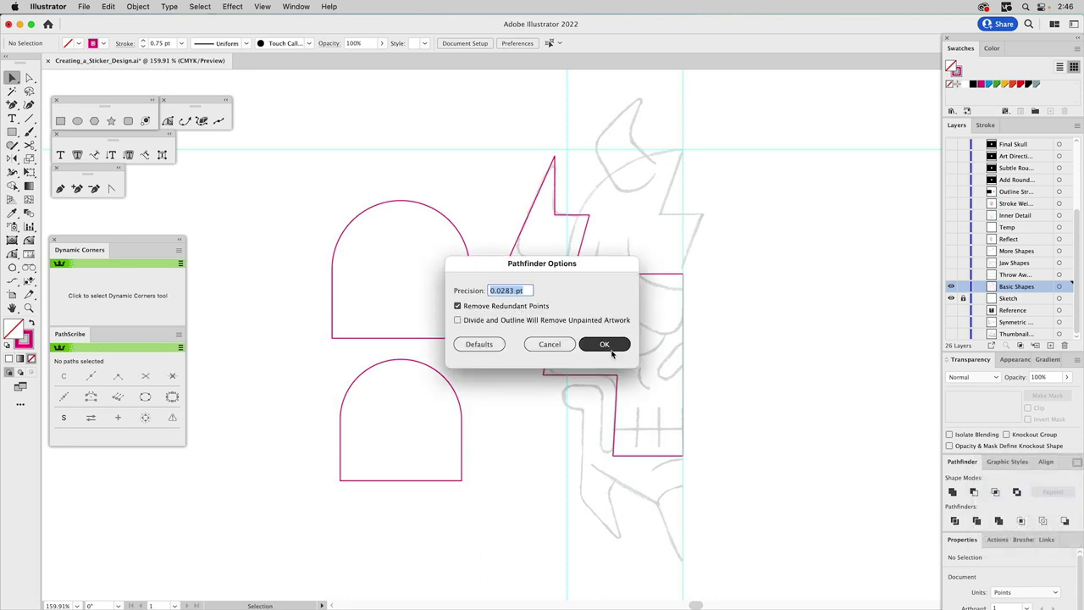
{"action": "left_click", "coordinate": [611, 347]}
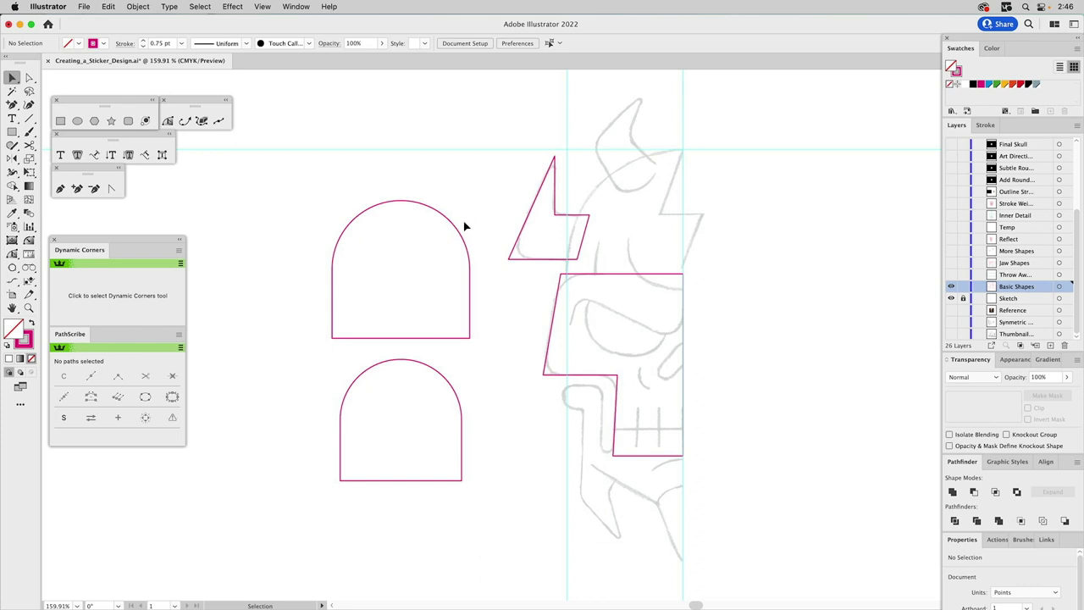
Select the two arches in turn to compare their anchor point counts and live corner handles
{"action": "left_click", "coordinate": [442, 244]}
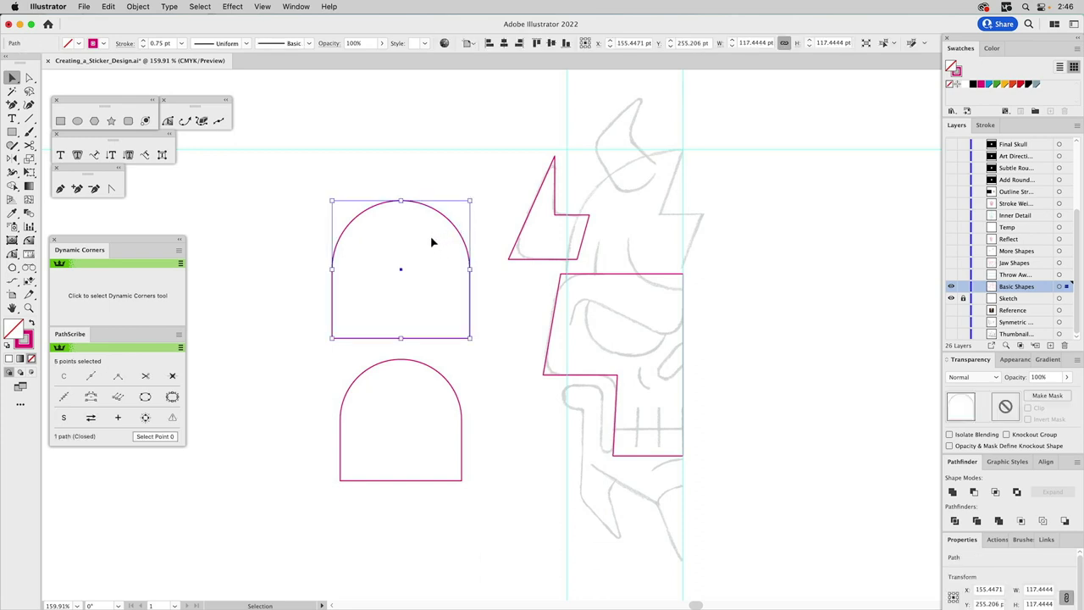
{"action": "left_click", "coordinate": [470, 345]}
{"action": "left_click", "coordinate": [429, 393]}
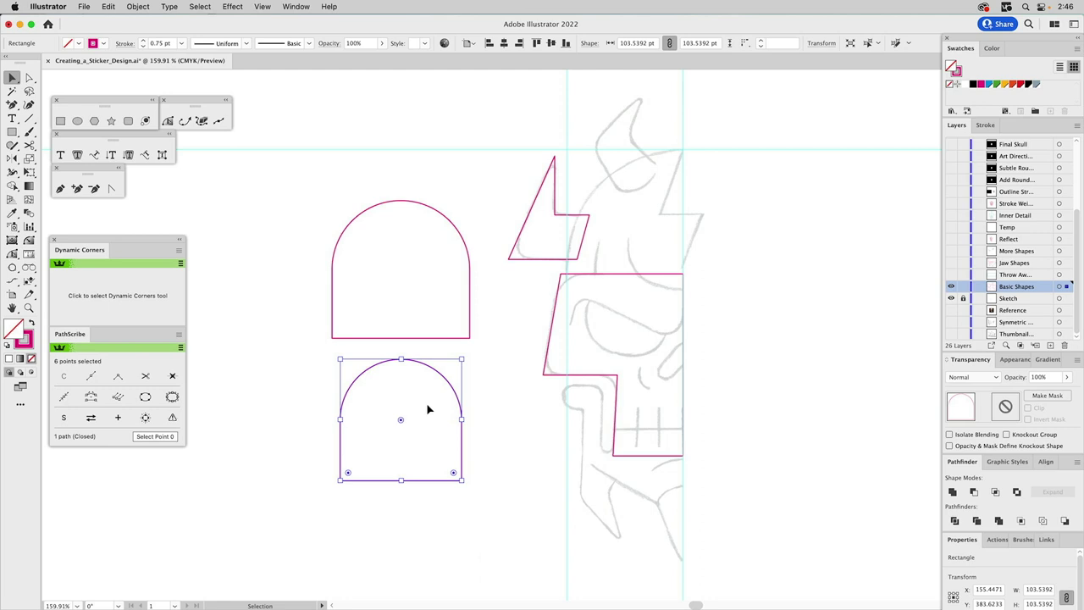
{"action": "key", "text": "a"}
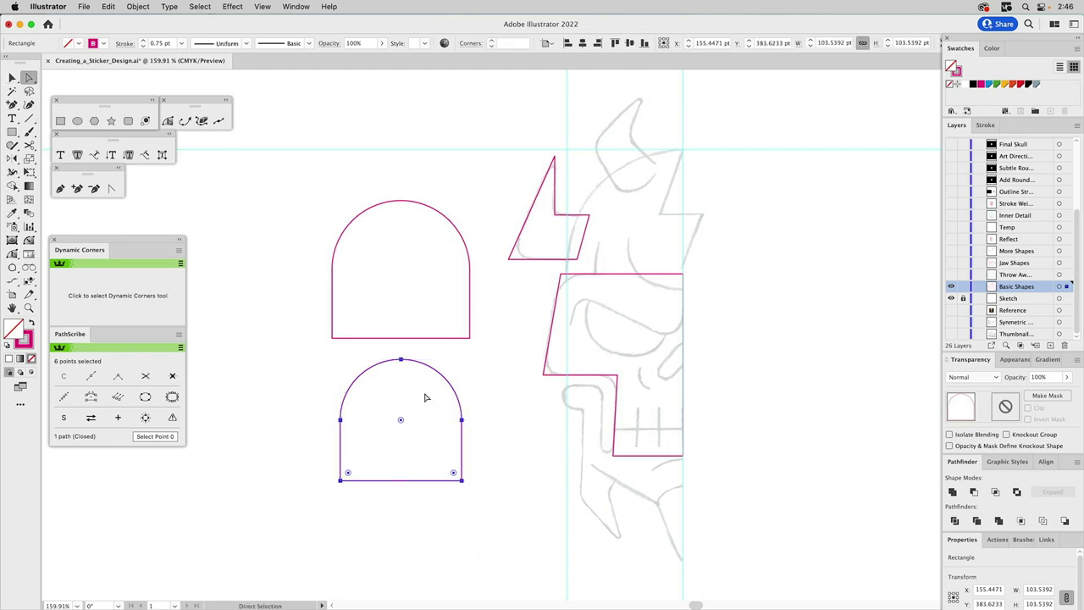
{"action": "left_click", "coordinate": [417, 387]}
{"action": "key", "text": "v"}
{"action": "left_click_drag", "start_coordinate": [488, 286], "coordinate": [450, 303]}
{"action": "key", "text": "a"}
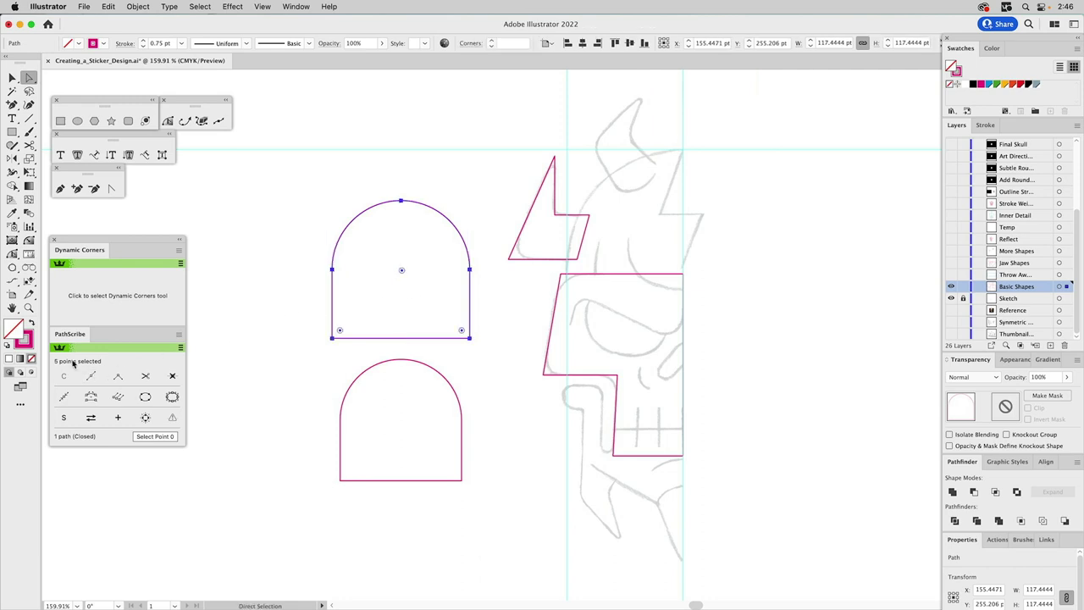
{"action": "key", "text": "v"}
{"action": "left_click", "coordinate": [340, 431]}
{"action": "key", "text": "a"}
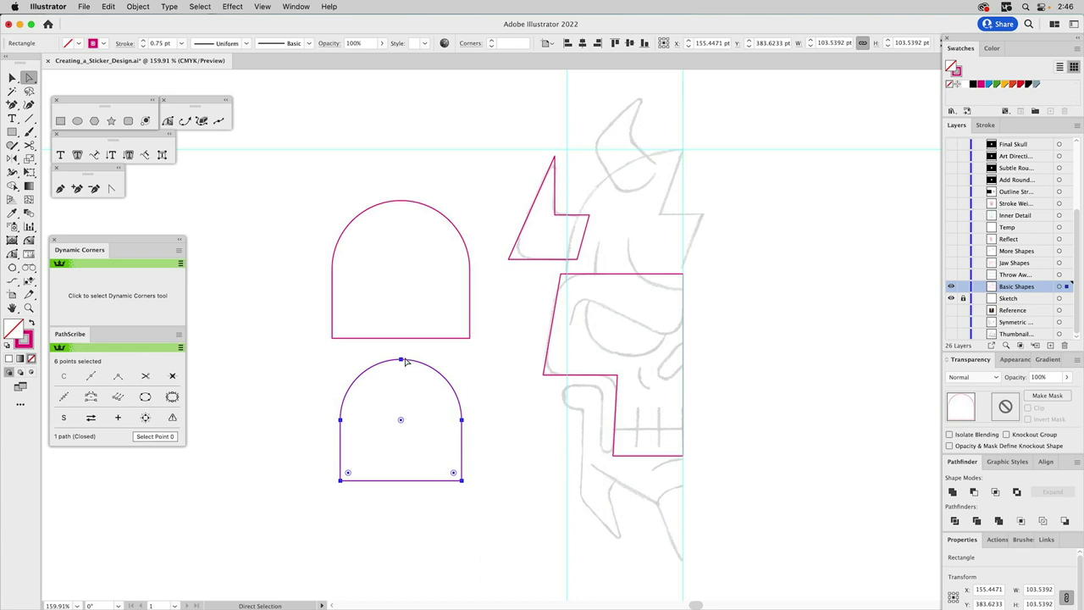
Pull the anchor at the lower arch's peak down to expose the duplicate point, and restore its original position
{"action": "key", "text": "super"}
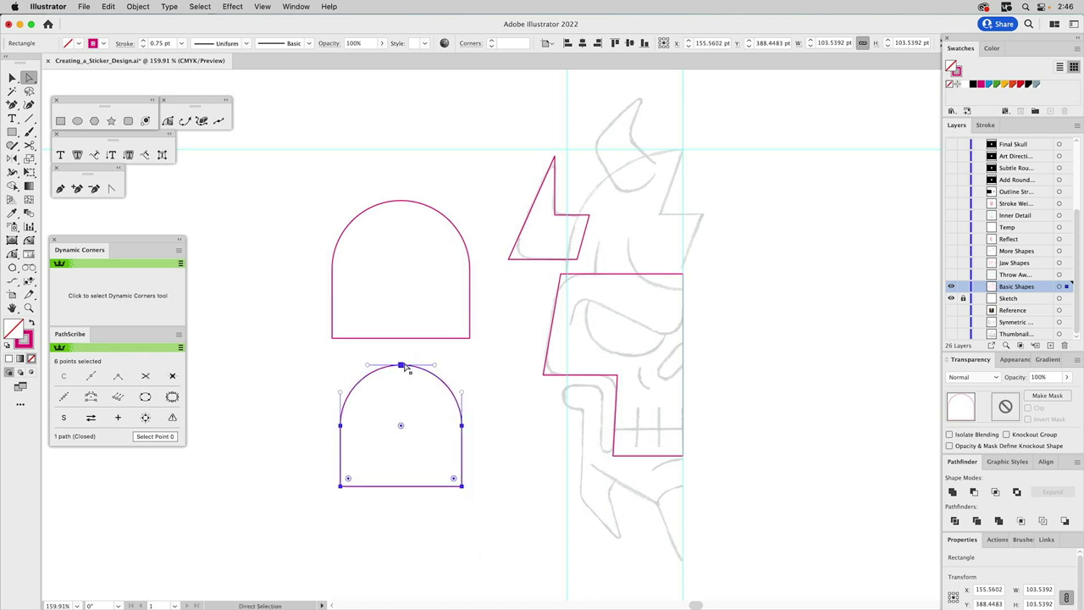
{"action": "left_click", "coordinate": [401, 361]}
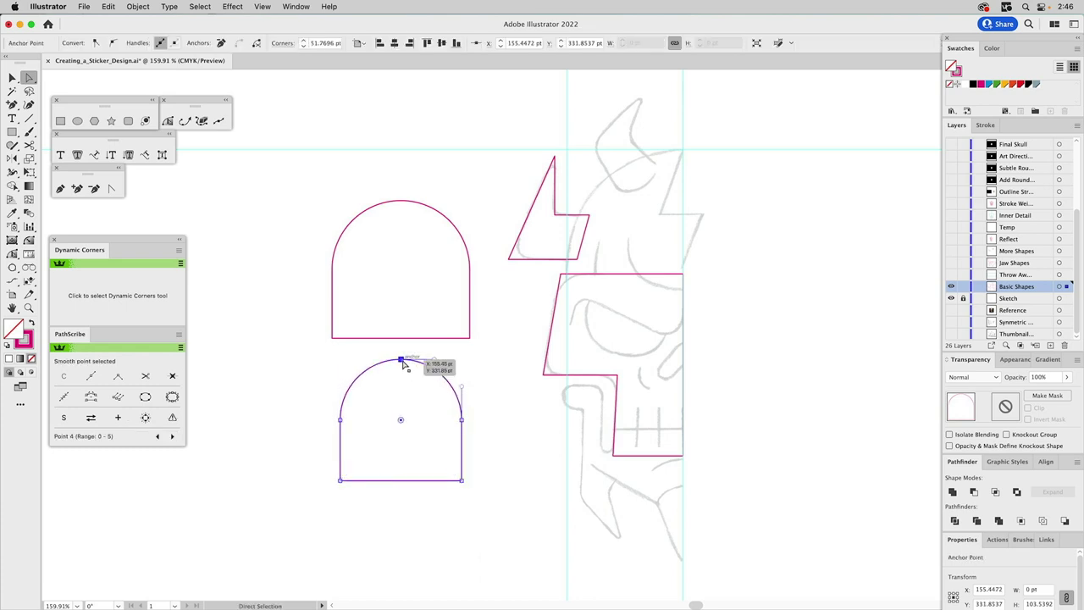
{"action": "left_click_drag", "start_coordinate": [403, 363], "coordinate": [404, 373]}
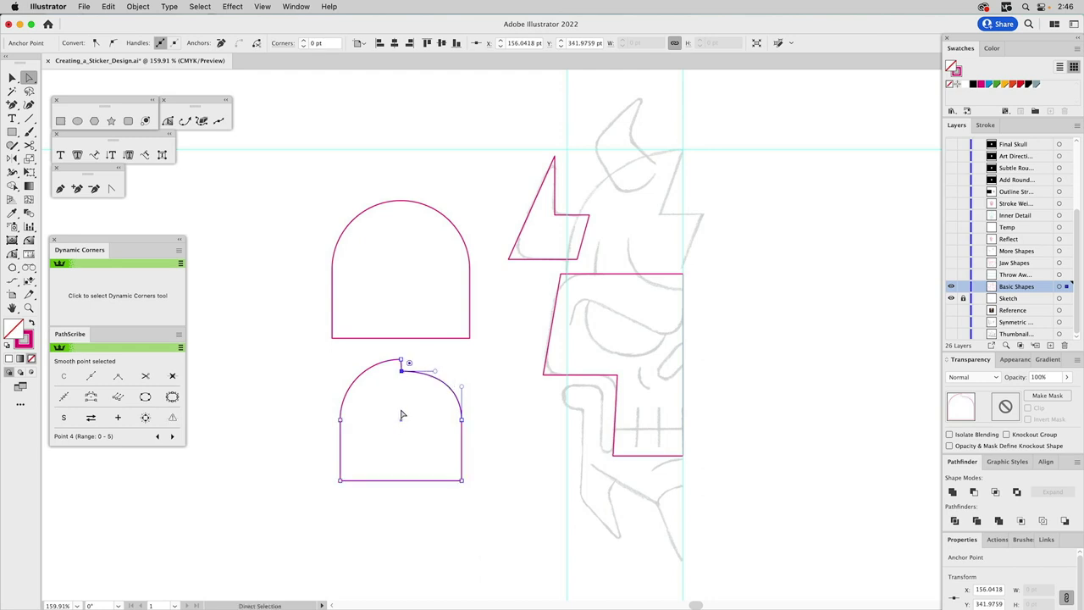
{"action": "left_click_drag", "start_coordinate": [403, 375], "coordinate": [403, 364]}
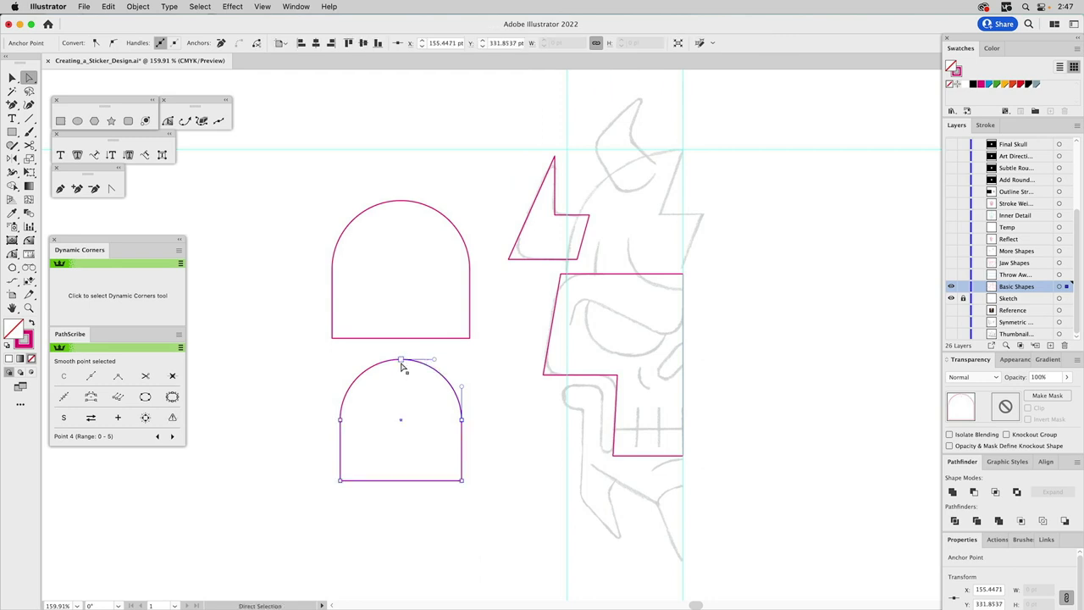
{"action": "left_click", "coordinate": [360, 356]}
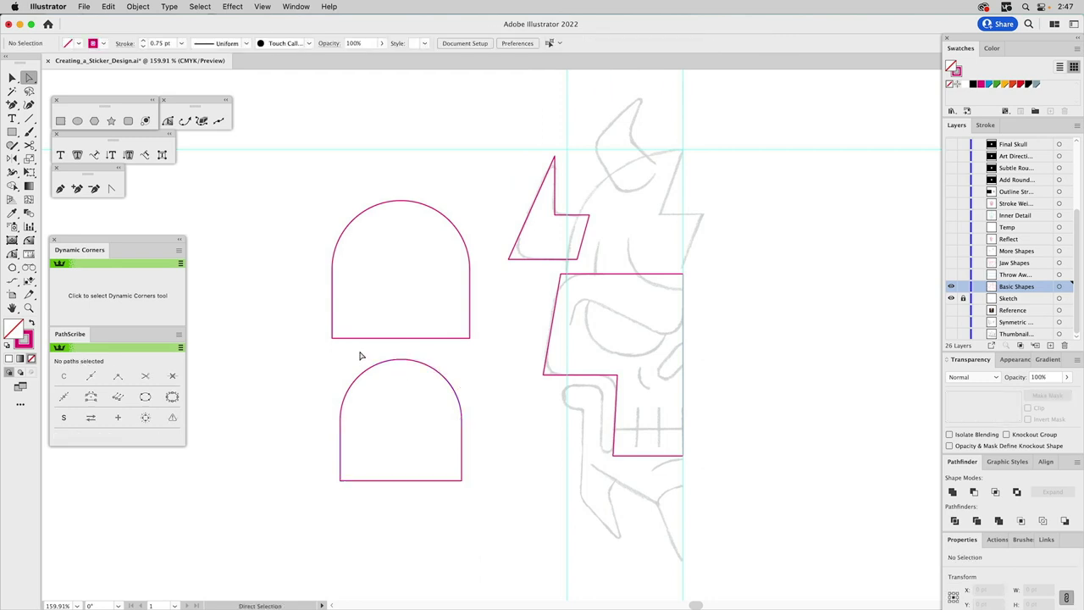
Remove the redundant points from the lower arch with PathScribe
{"action": "key", "text": "v"}
{"action": "left_click", "coordinate": [421, 378]}
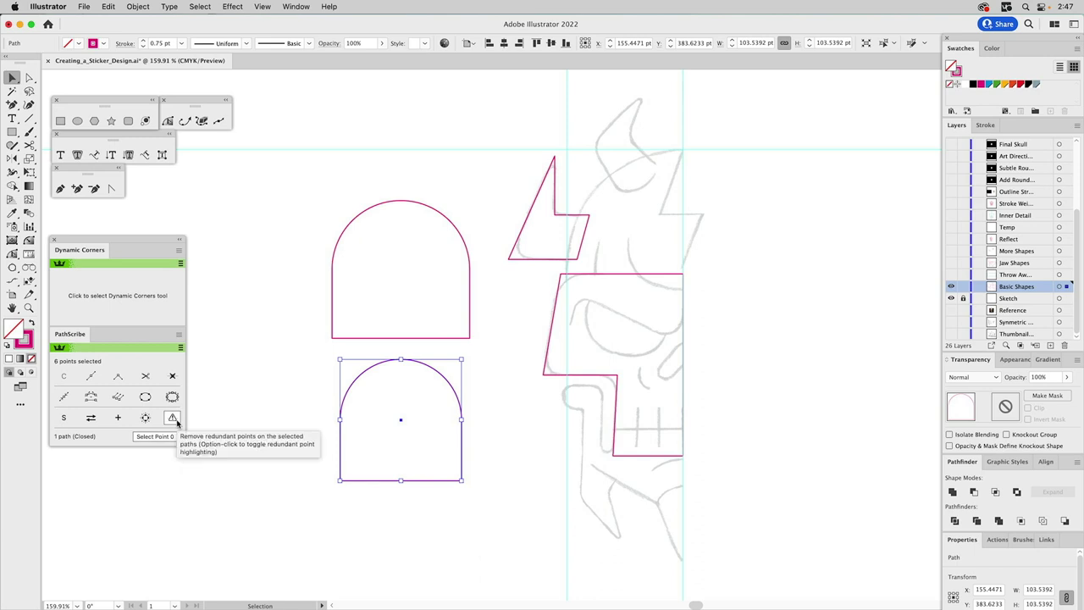
{"action": "left_click", "coordinate": [172, 418]}
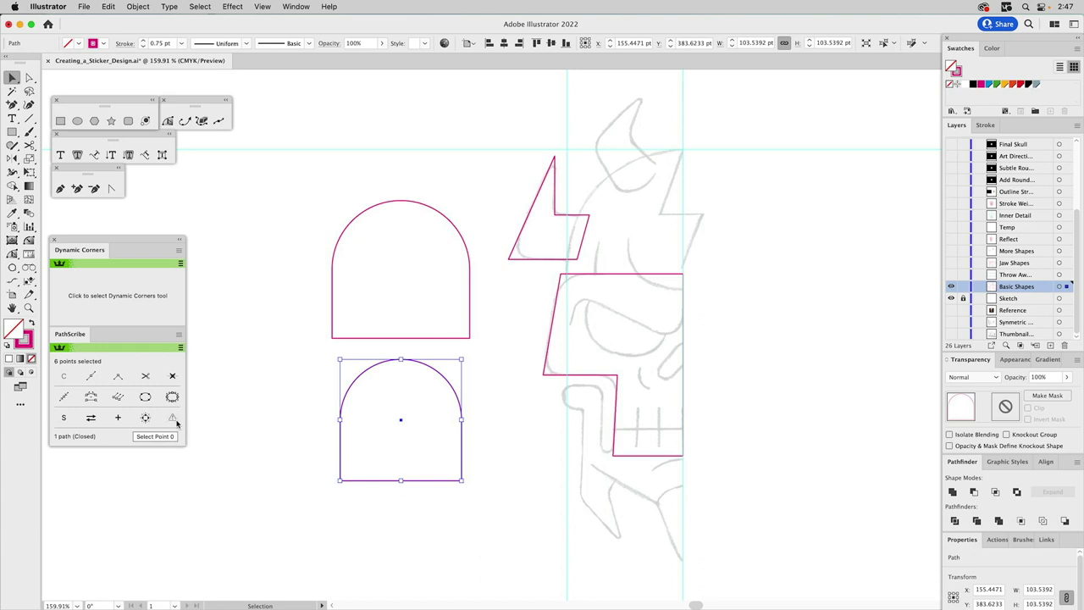
{"action": "left_click", "coordinate": [454, 350]}
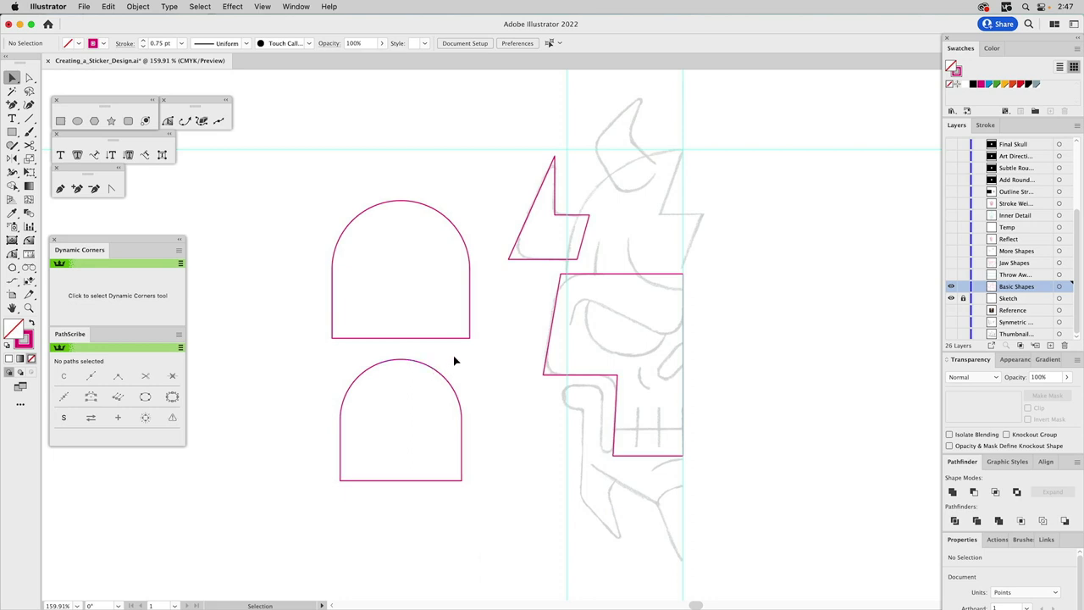
Delete both practice arches beside the skull sketch
{"action": "left_click_drag", "start_coordinate": [515, 283], "coordinate": [392, 416]}
{"action": "key", "text": "Delete"}
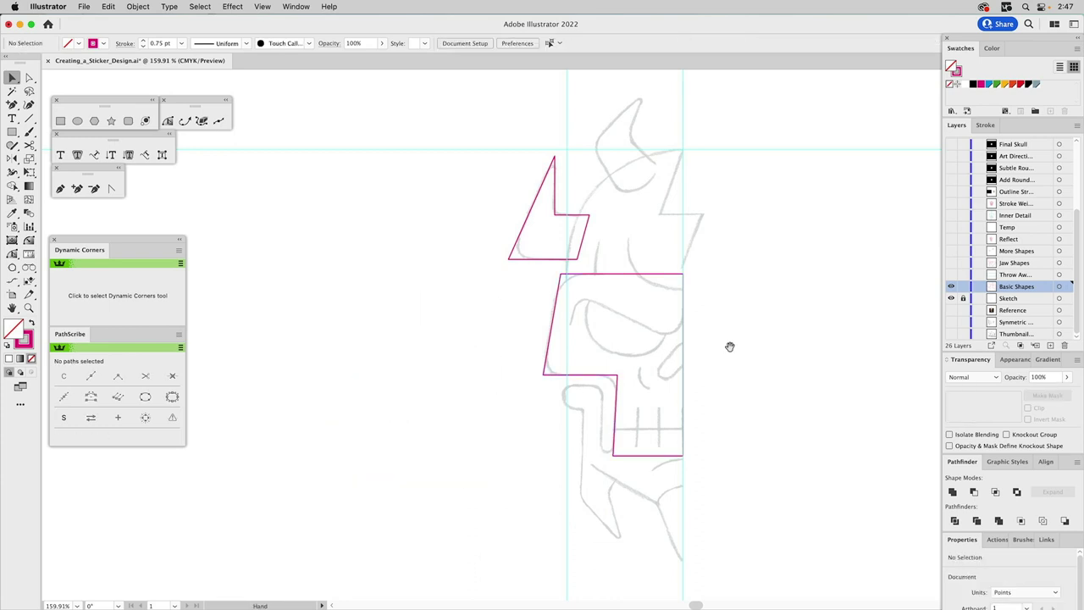
{"action": "left_click_drag", "start_coordinate": [730, 346], "coordinate": [599, 346]}
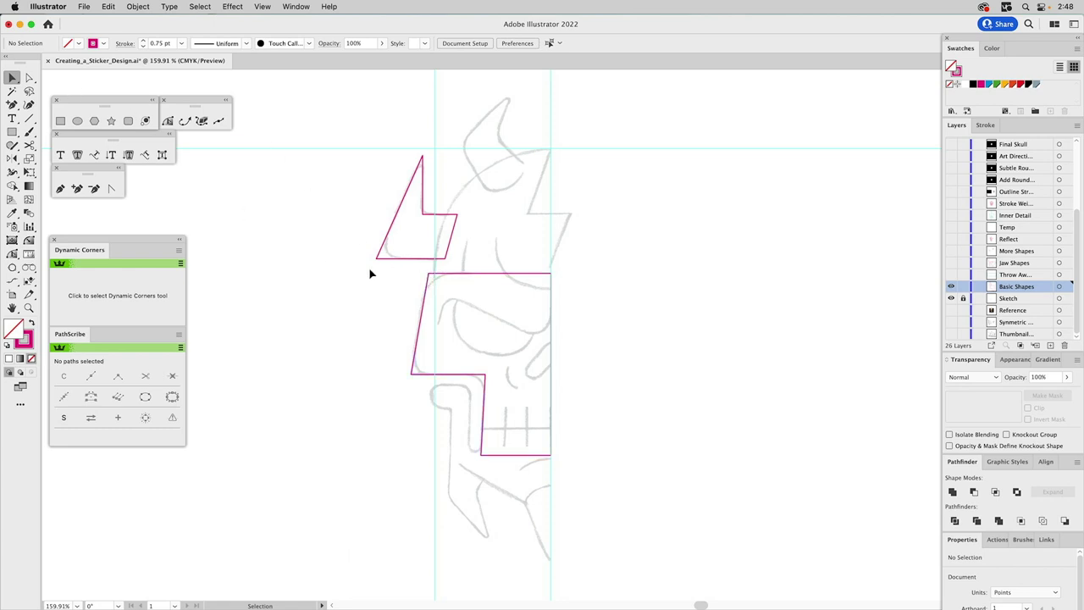
Try rounding all corners of the skull's face shape at once to 22.6202 pt, and undo it
{"action": "left_click", "coordinate": [426, 286]}
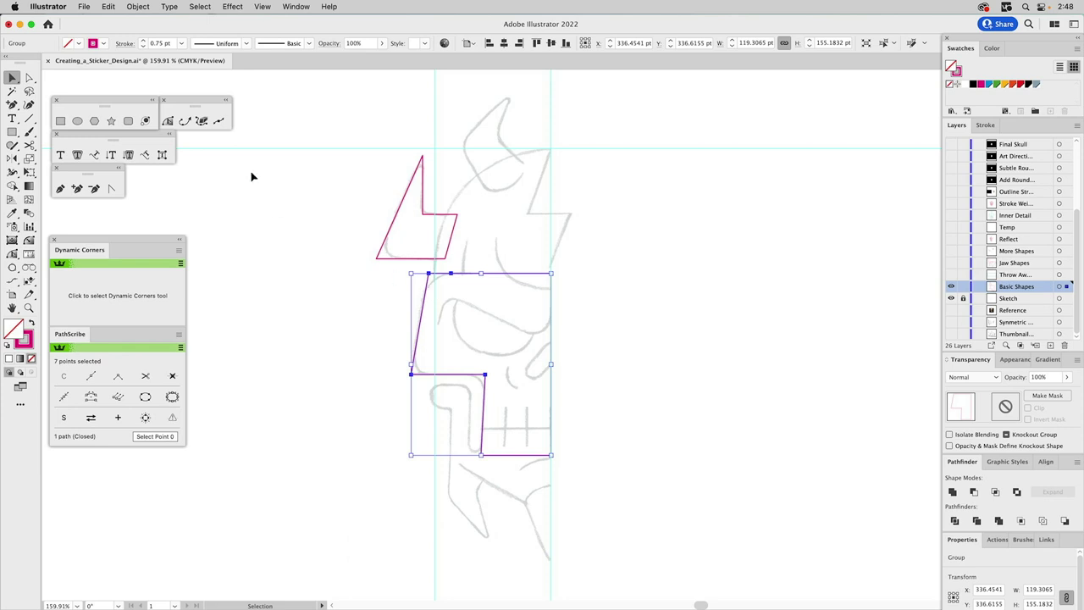
{"action": "left_click", "coordinate": [29, 78]}
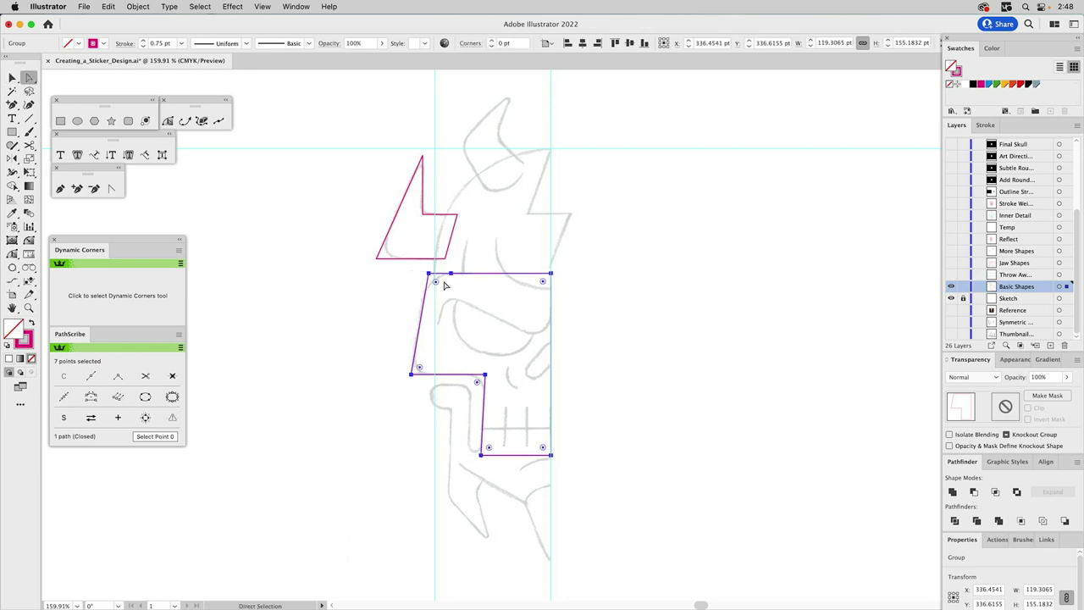
{"action": "left_click_drag", "start_coordinate": [435, 282], "coordinate": [509, 360]}
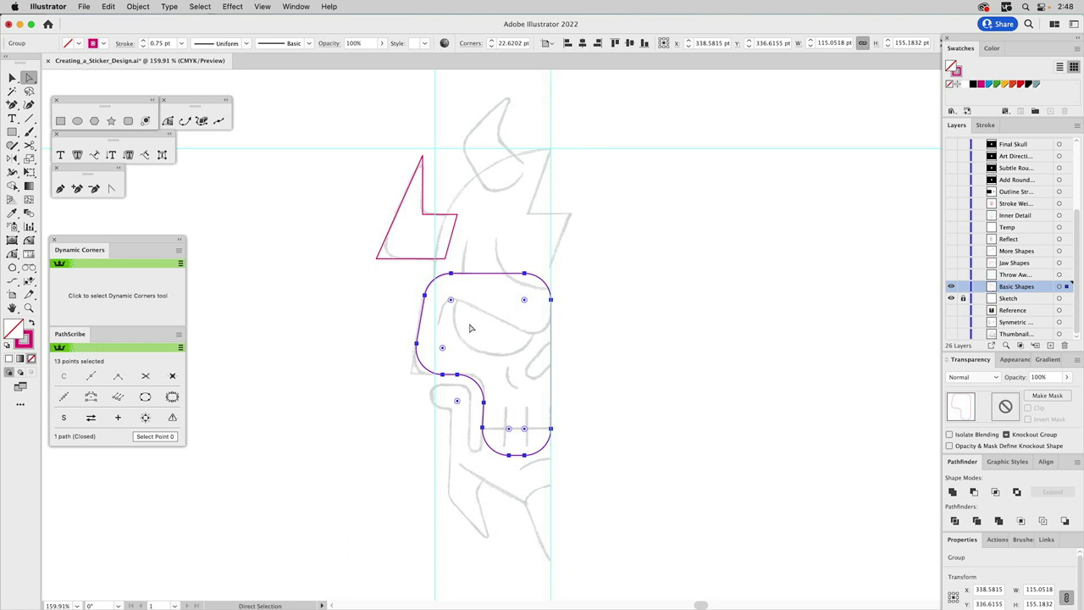
{"action": "key", "text": "super+z"}
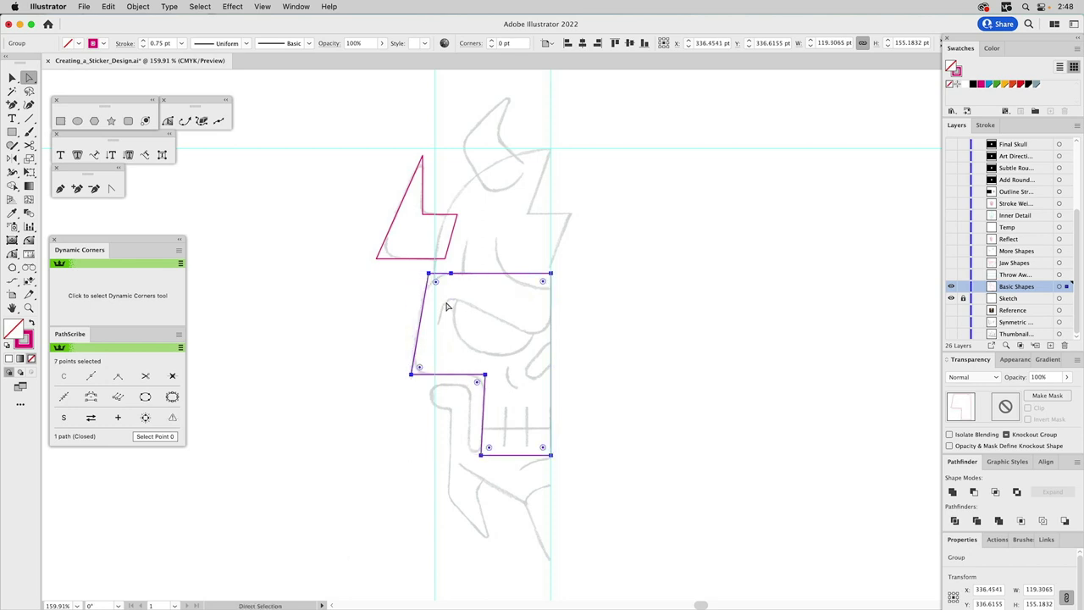
Round only the upper outer corner of the skull's face shape to 22.6202 pt with its live corner
{"action": "left_click", "coordinate": [447, 302]}
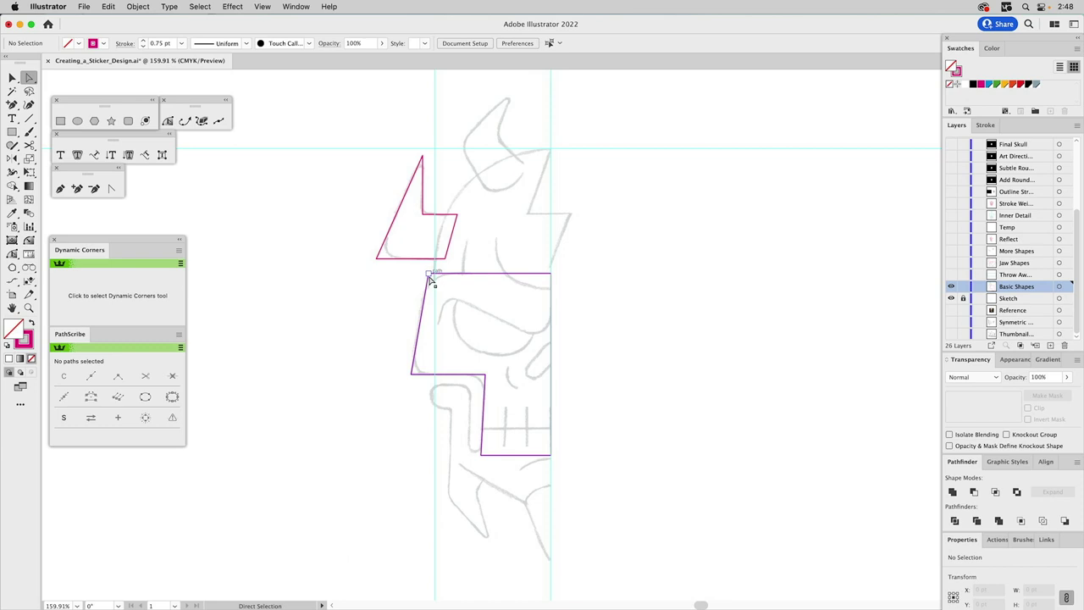
{"action": "left_click", "coordinate": [429, 274]}
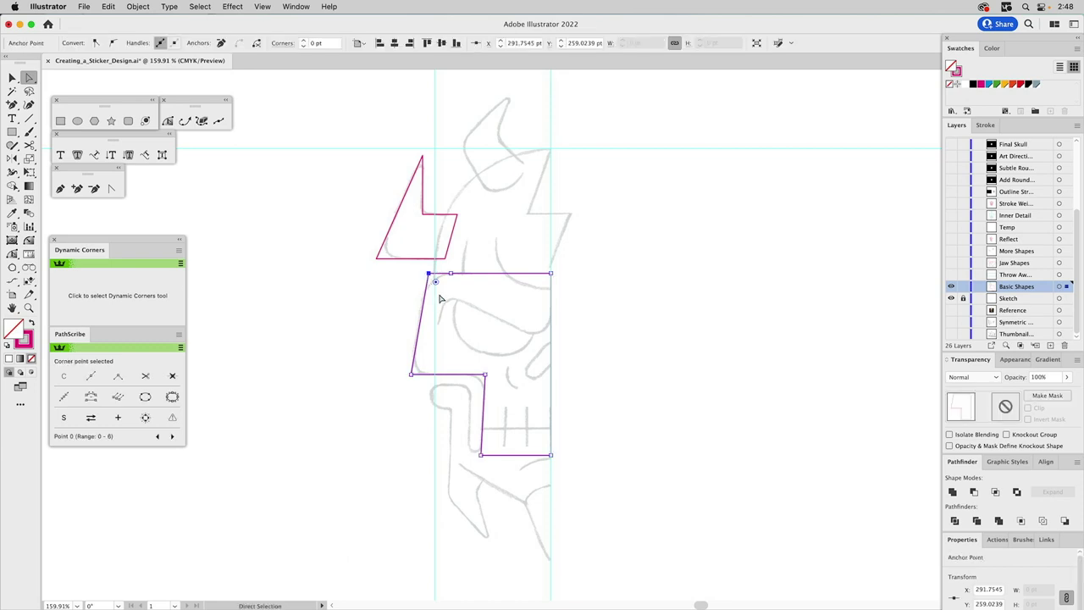
{"action": "left_click_drag", "start_coordinate": [441, 292], "coordinate": [491, 337]}
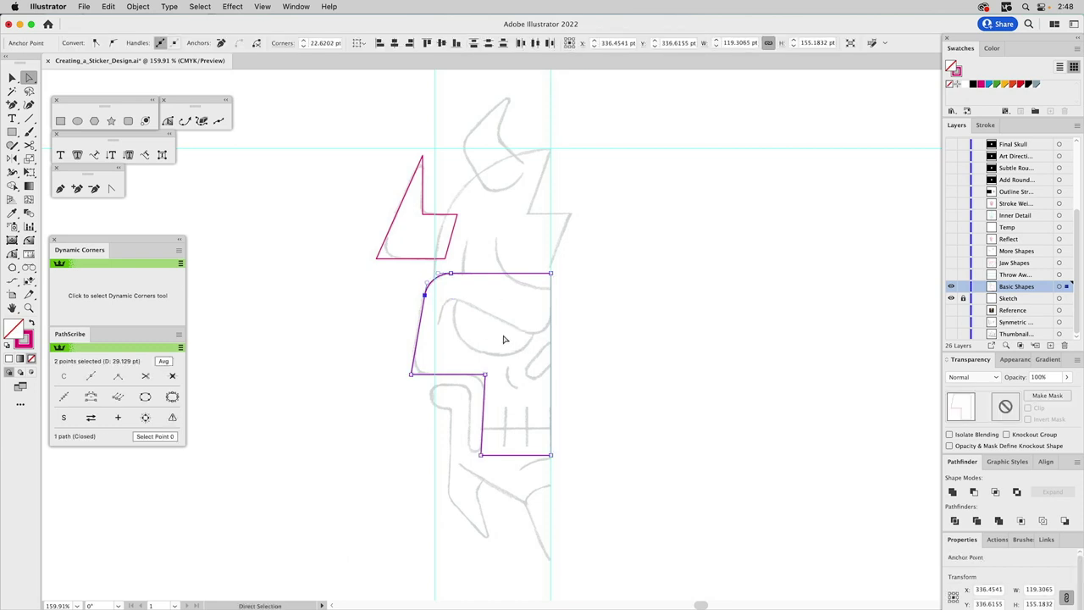
{"action": "left_click", "coordinate": [506, 335]}
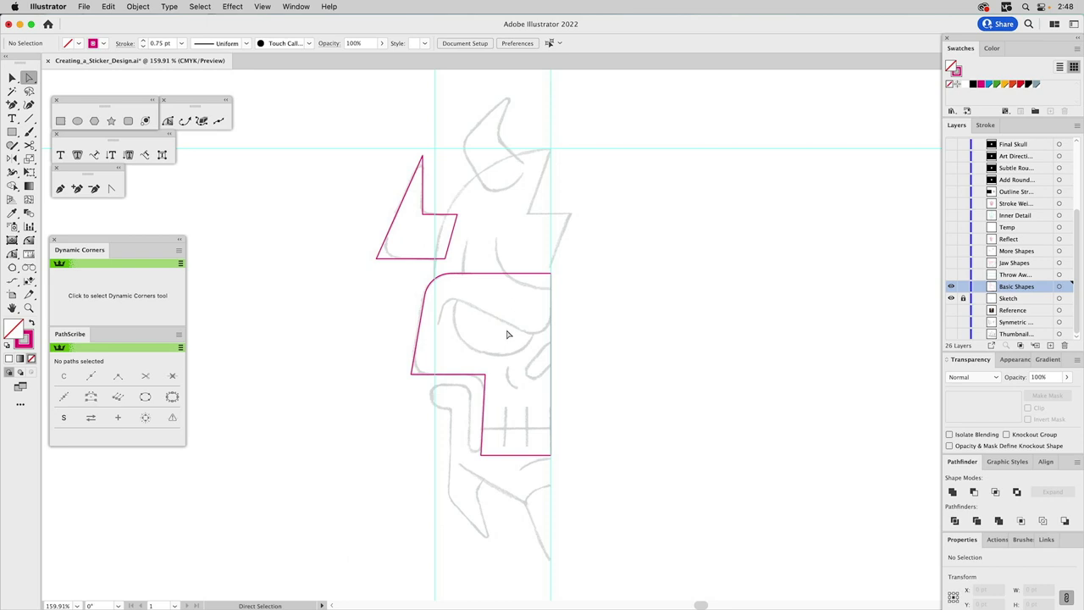
Round the cheek corner of the skull's face shape to 15.58 pt with the Dynamic Corners tool
{"action": "left_click", "coordinate": [64, 264]}
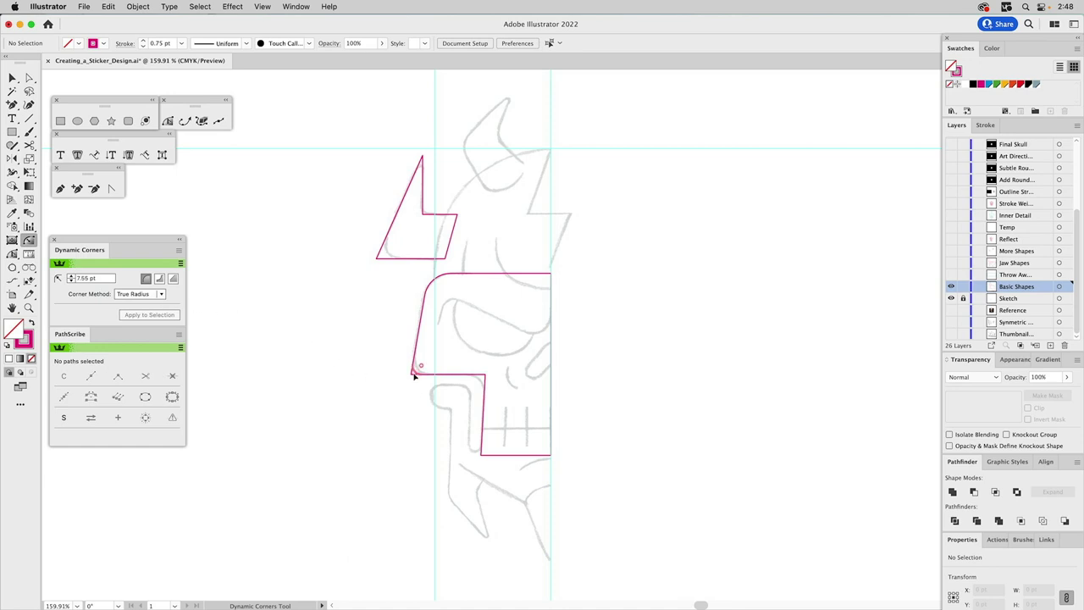
{"action": "left_click_drag", "start_coordinate": [415, 376], "coordinate": [432, 360]}
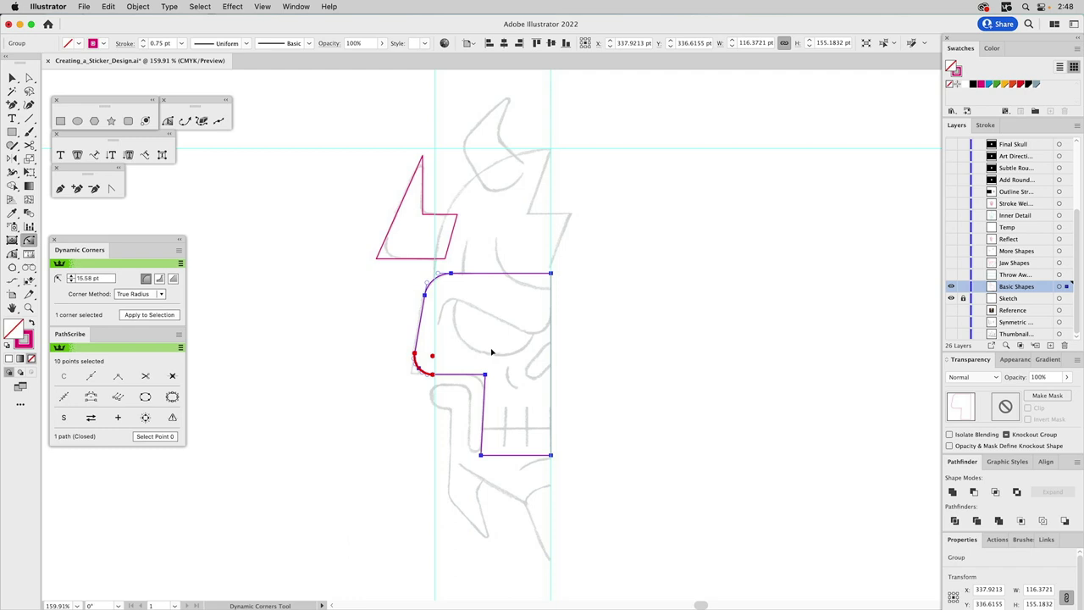
{"action": "key", "text": "v"}
{"action": "left_click", "coordinate": [382, 293]}
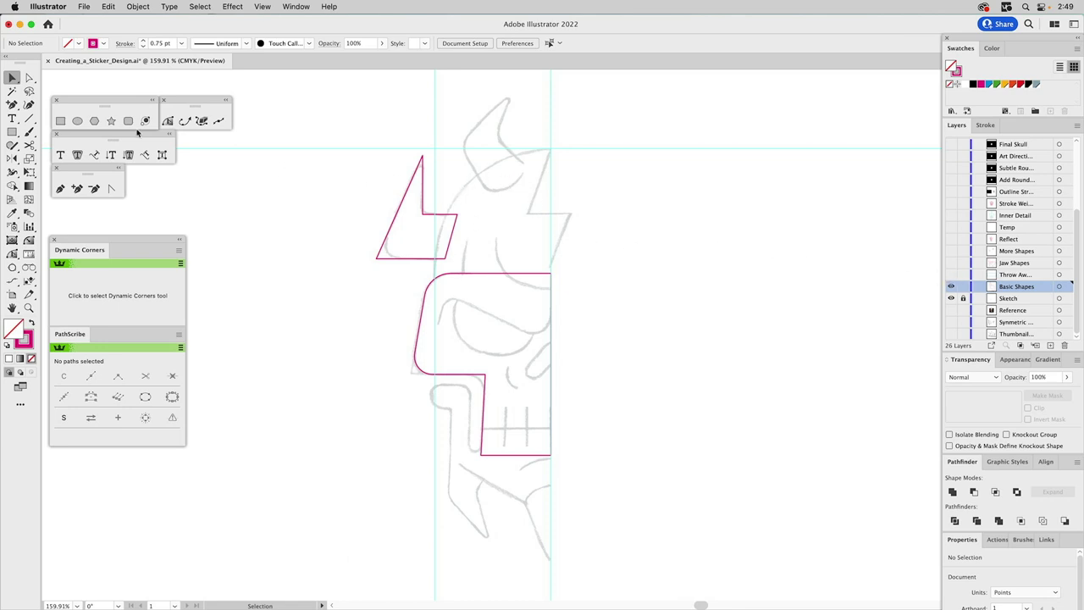
Draw an ellipse about 197.89 by 200.26 pt centred on the vertical centre guide, with its top and outer side touching the guides
{"action": "left_click", "coordinate": [78, 121]}
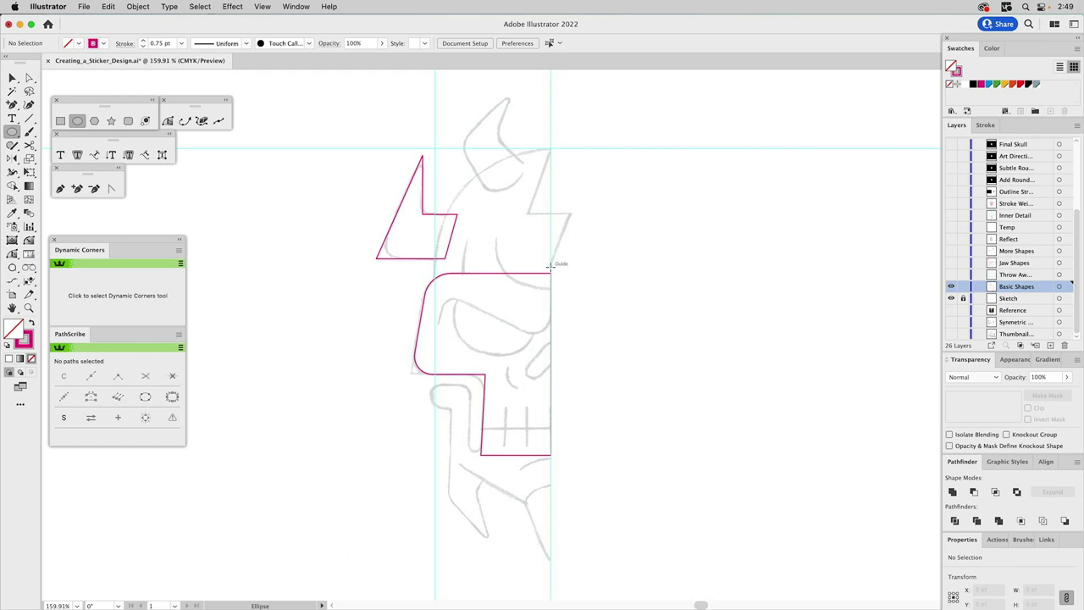
{"action": "left_click_drag", "start_coordinate": [551, 266], "coordinate": [435, 148]}
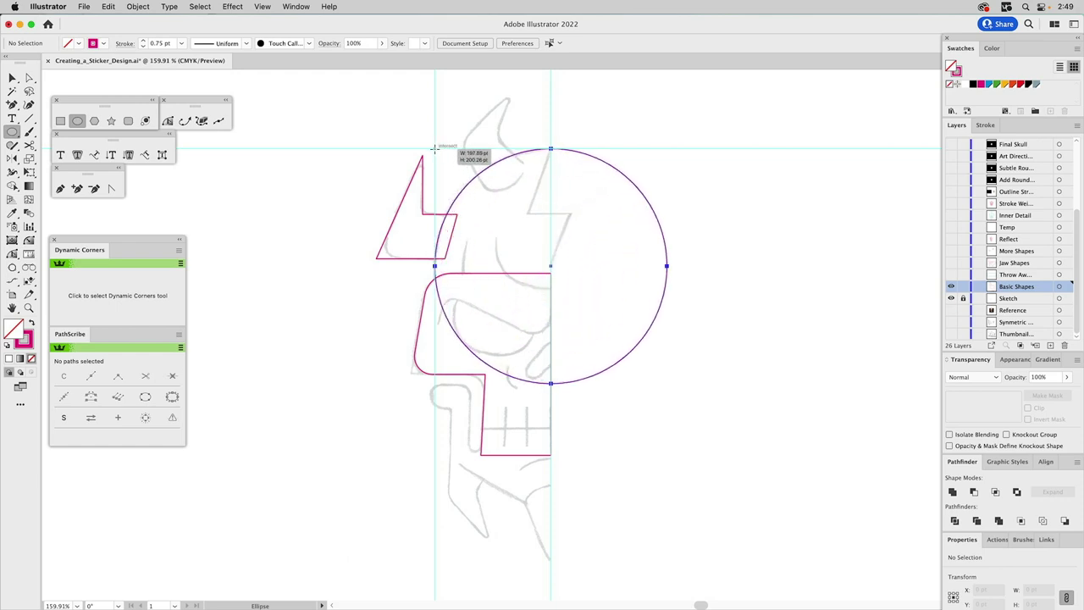
{"action": "left_click_drag", "start_coordinate": [435, 148], "coordinate": [434, 148]}
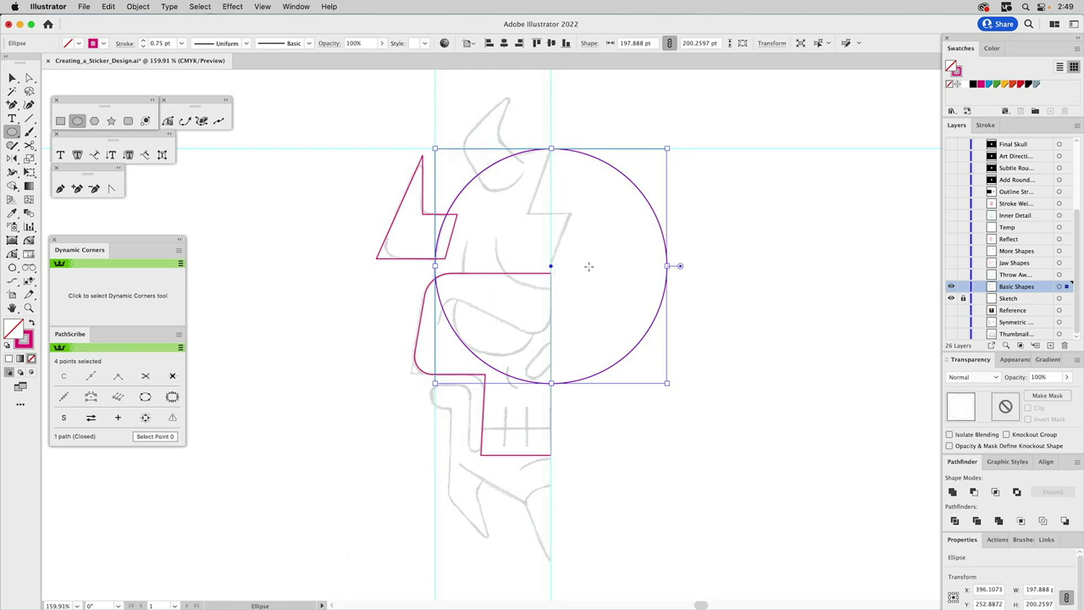
Square off the ellipse's two lower quarters with the Dynamic Corners tool, turning it into an arch
{"action": "left_click", "coordinate": [29, 240]}
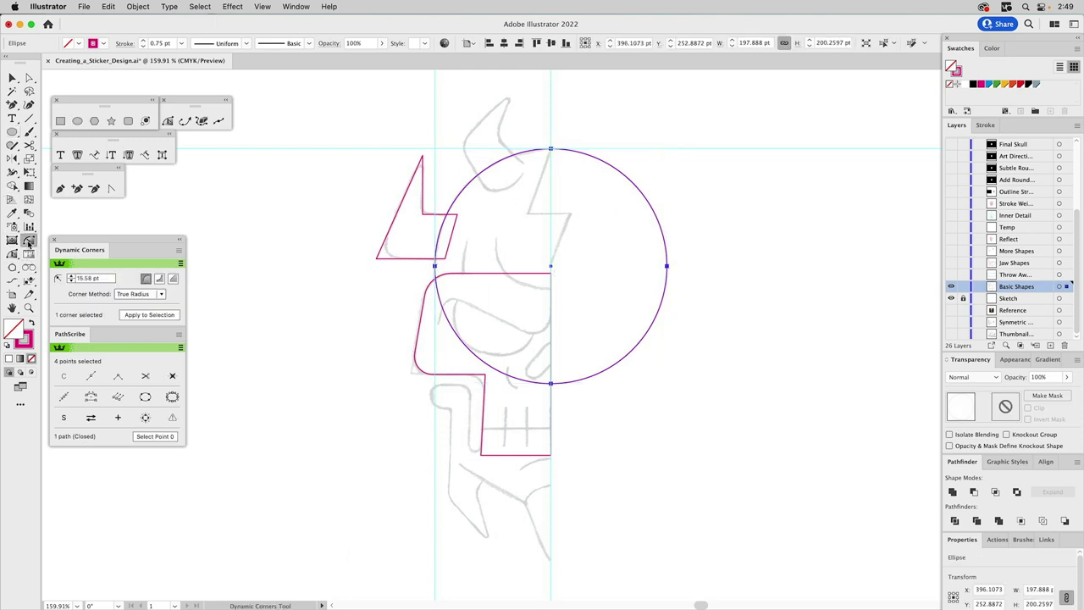
{"action": "left_click", "coordinate": [464, 349]}
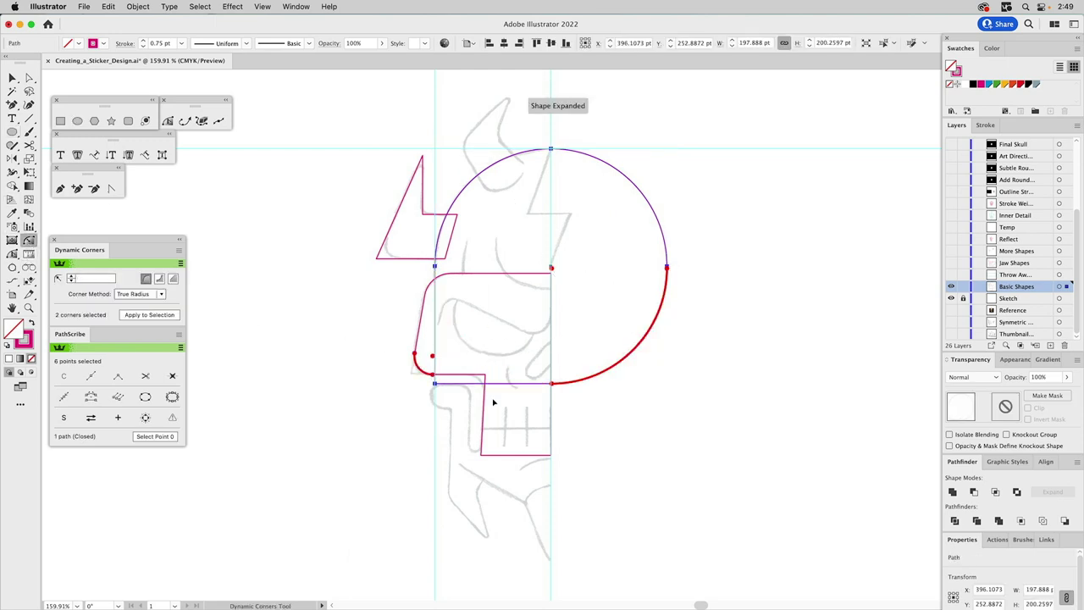
{"action": "left_click_drag", "start_coordinate": [624, 363], "coordinate": [696, 464]}
{"action": "key", "text": "super+a"}
{"action": "key", "text": "v"}
{"action": "key", "text": "super+z"}
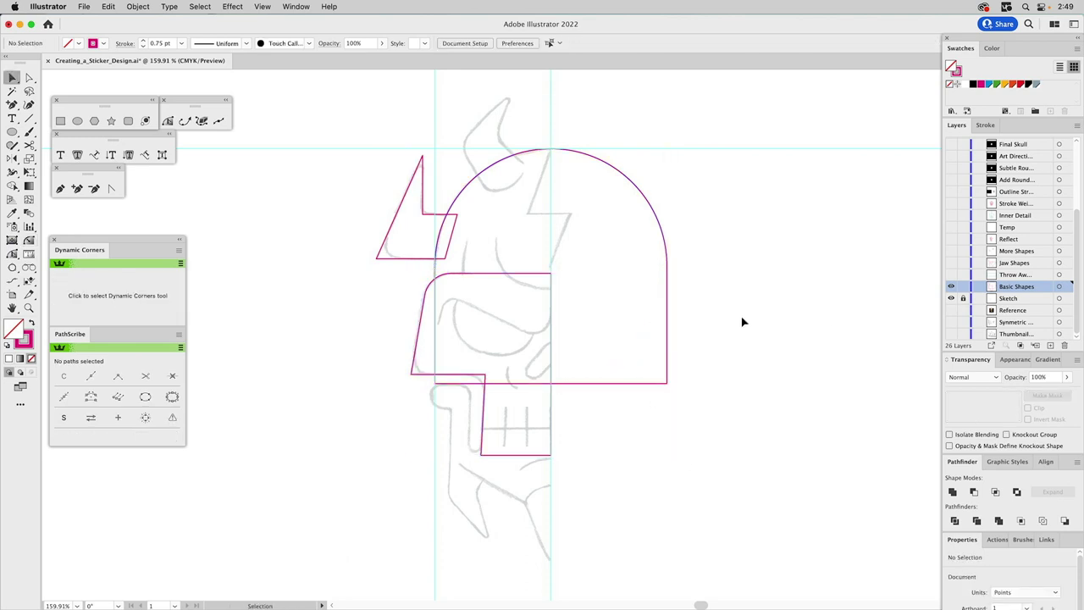
Show the throw-away layer and subtract its wide rectangle from the arch's base with Minus Front
{"action": "left_click", "coordinate": [950, 274]}
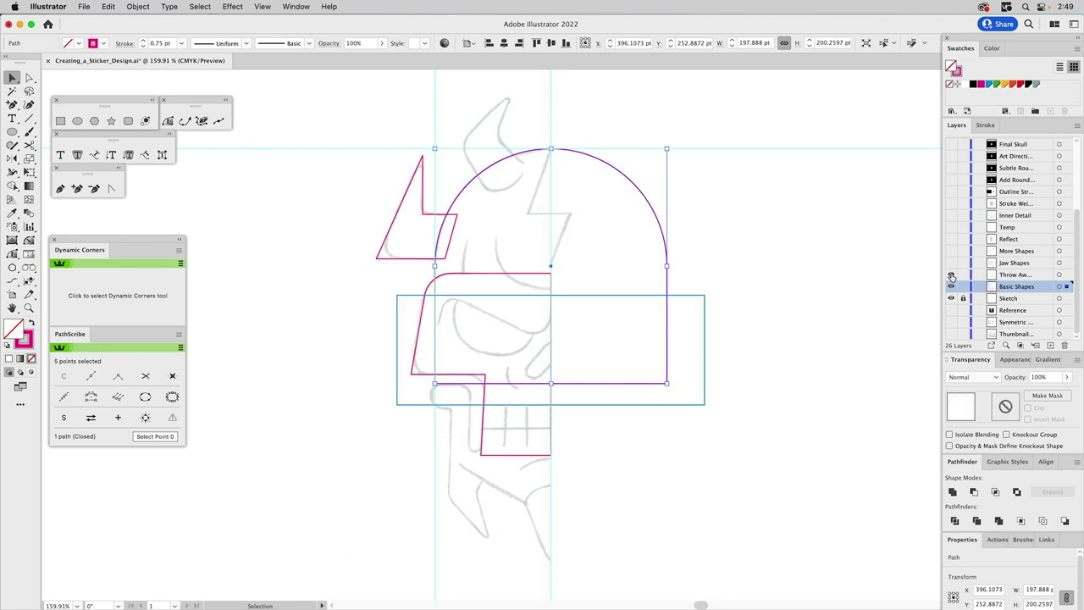
{"action": "left_click", "coordinate": [689, 307]}
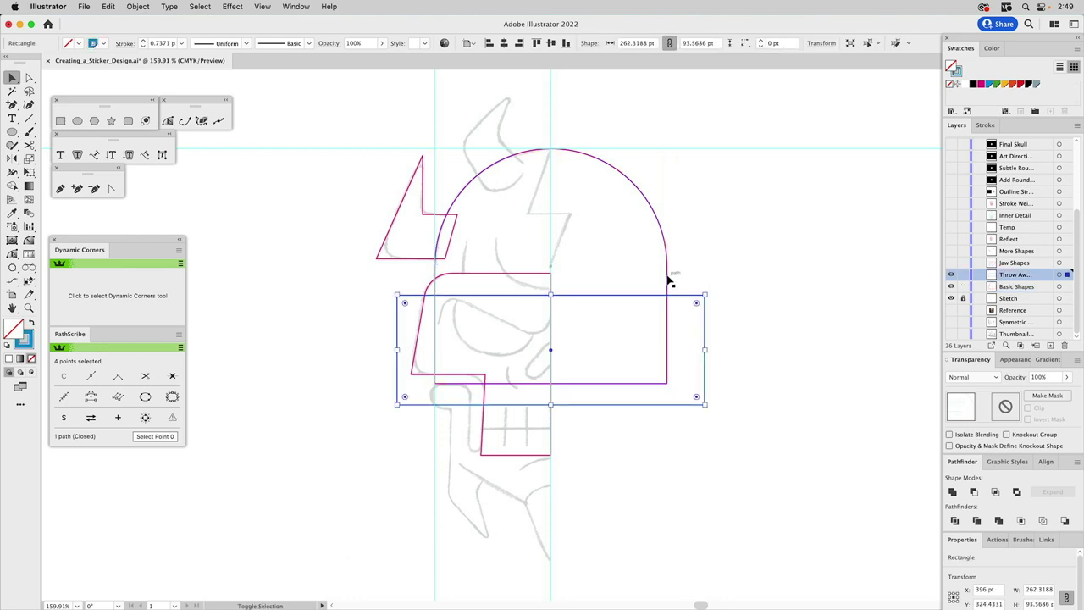
{"action": "left_click", "coordinate": [668, 279], "text": "shift"}
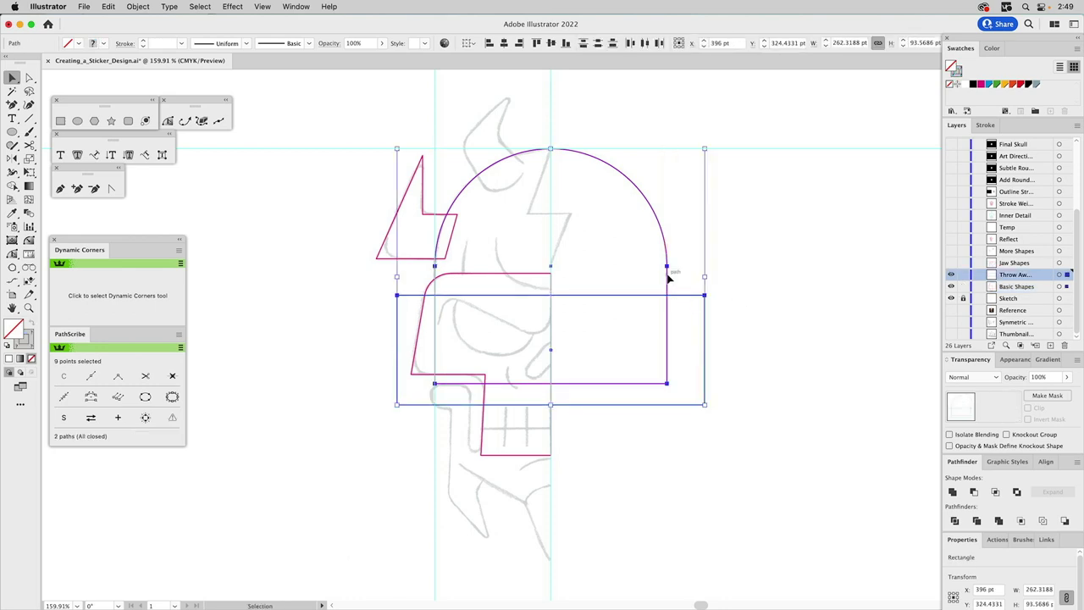
{"action": "left_click", "coordinate": [974, 491]}
{"action": "left_click", "coordinate": [815, 368]}
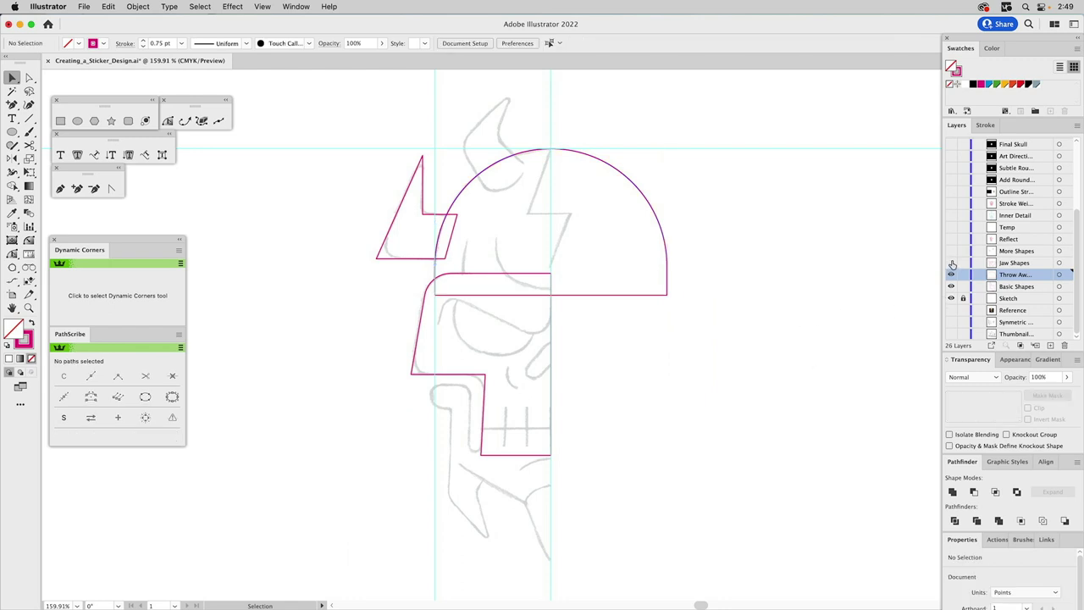
Show the Jaw Shapes layer and unite its angular half-jaw shape with the skull's face shape
{"action": "left_click", "coordinate": [951, 263]}
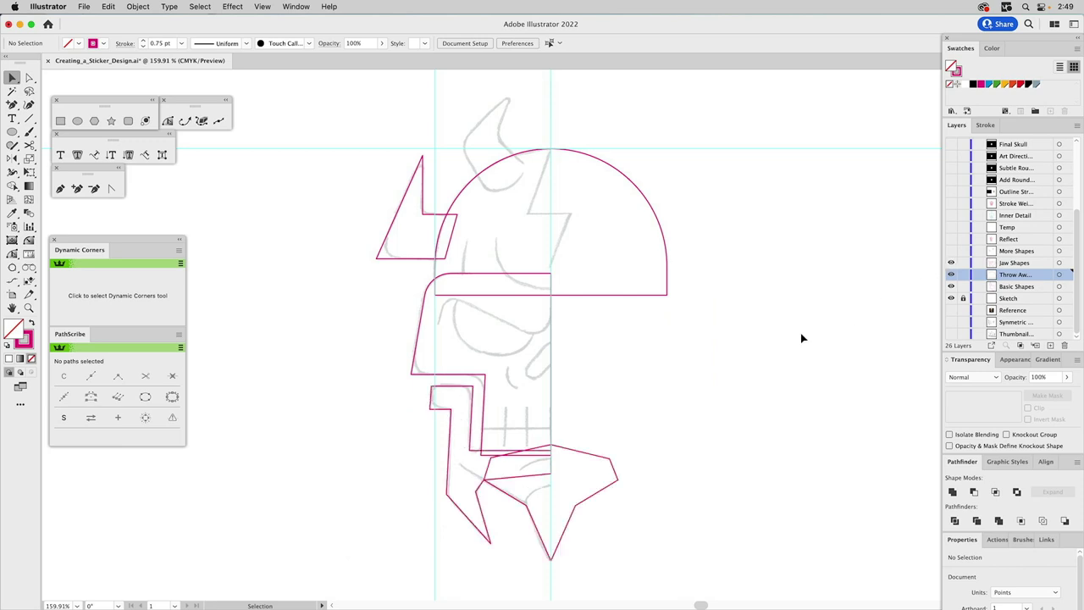
{"action": "left_click", "coordinate": [468, 392]}
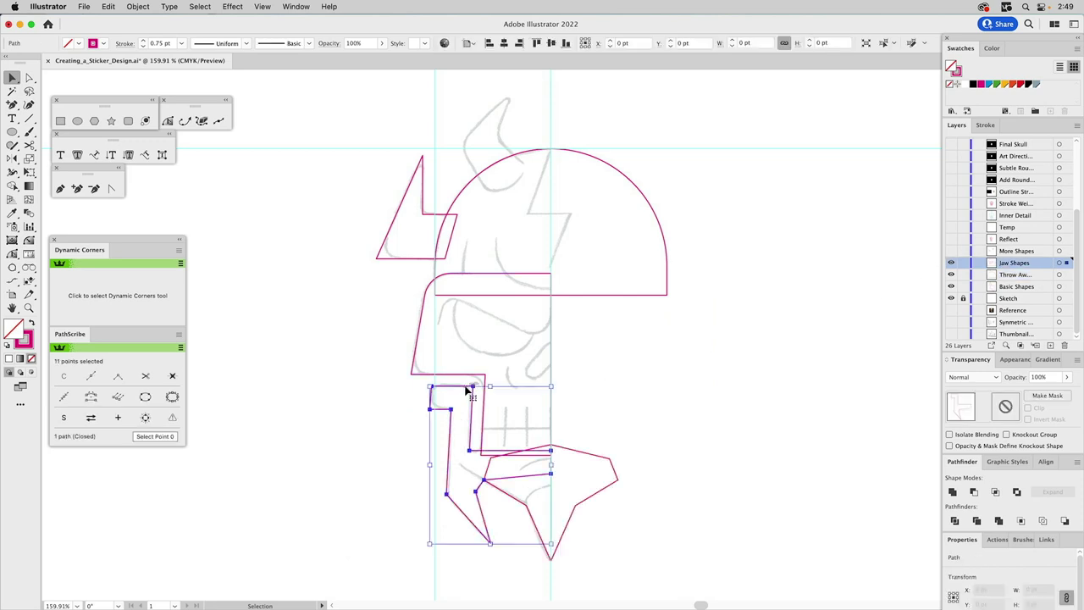
{"action": "left_click", "coordinate": [475, 359]}
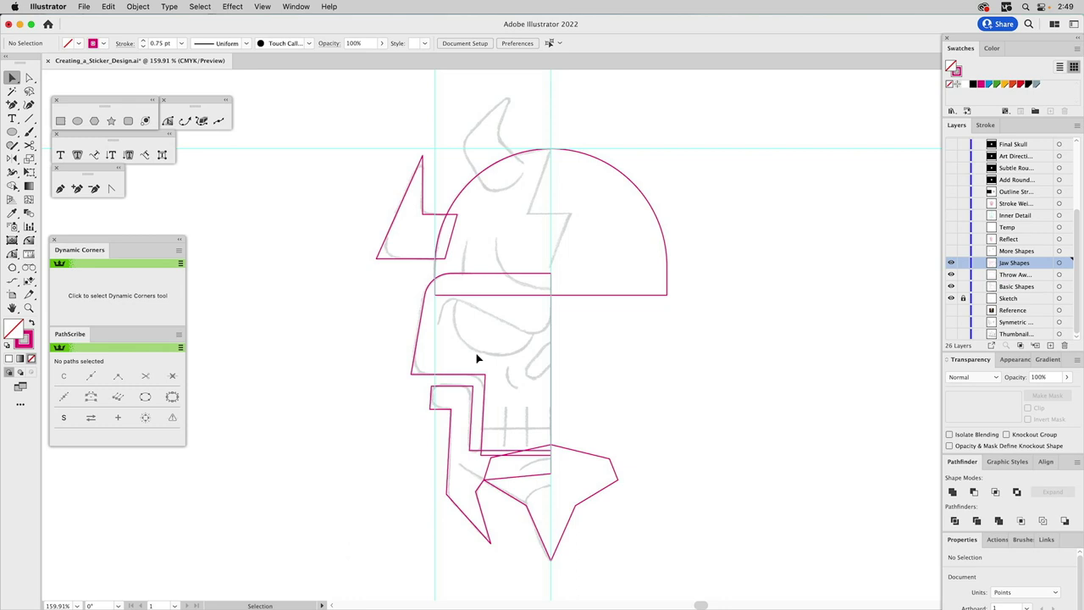
{"action": "left_click", "coordinate": [442, 403]}
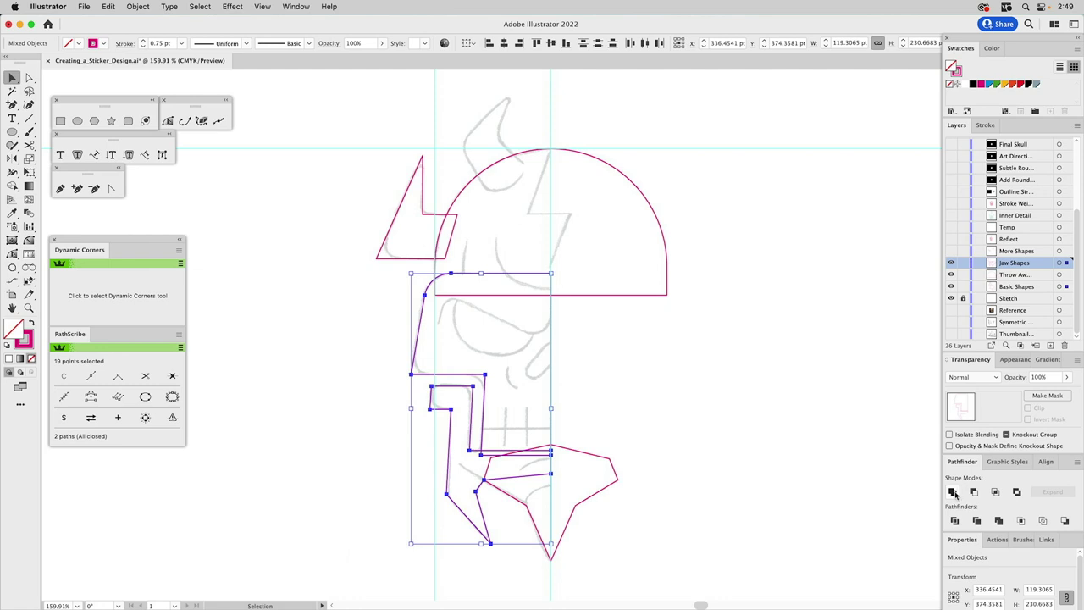
{"action": "left_click", "coordinate": [953, 492]}
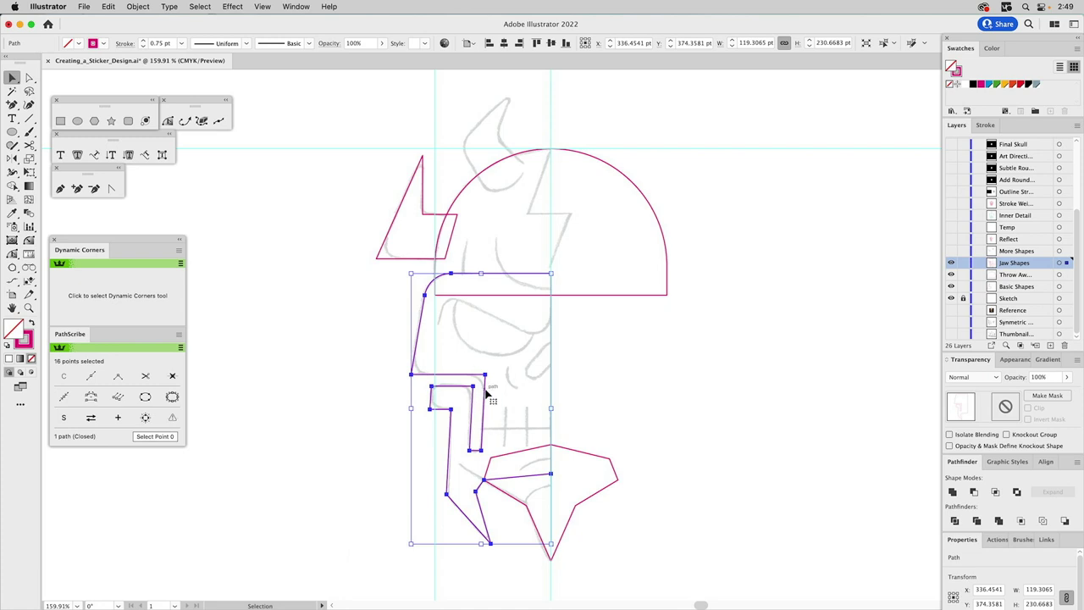
Round the jaw hook's upper inner corner to 9.752 pt and the cheek corner above it to 19.932 pt with Dynamic Corners
{"action": "key", "text": "z"}
{"action": "left_click_drag", "start_coordinate": [382, 249], "coordinate": [636, 539]}
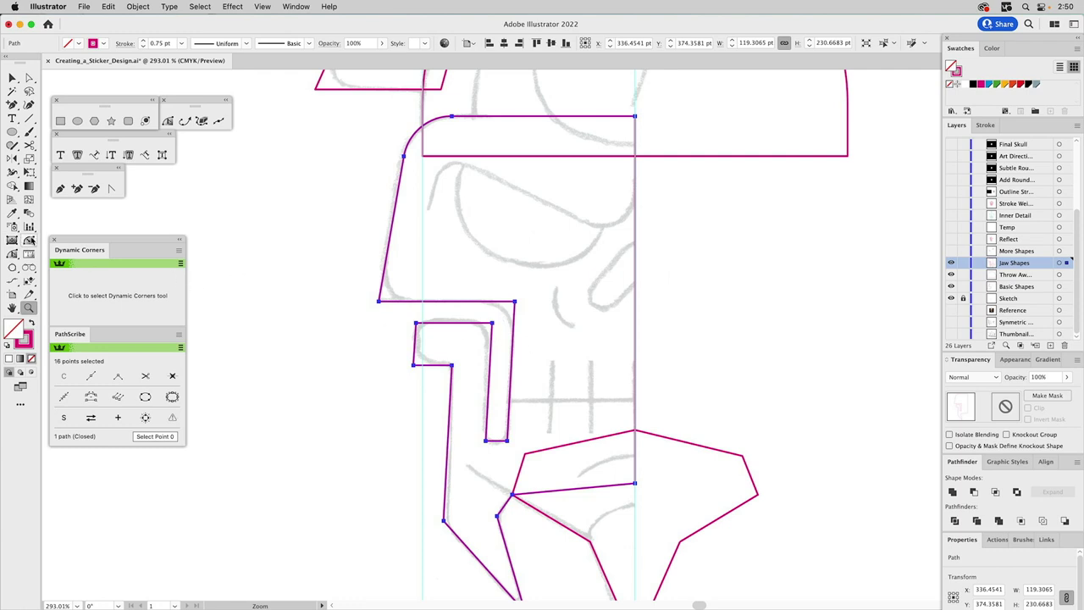
{"action": "left_click", "coordinate": [29, 240]}
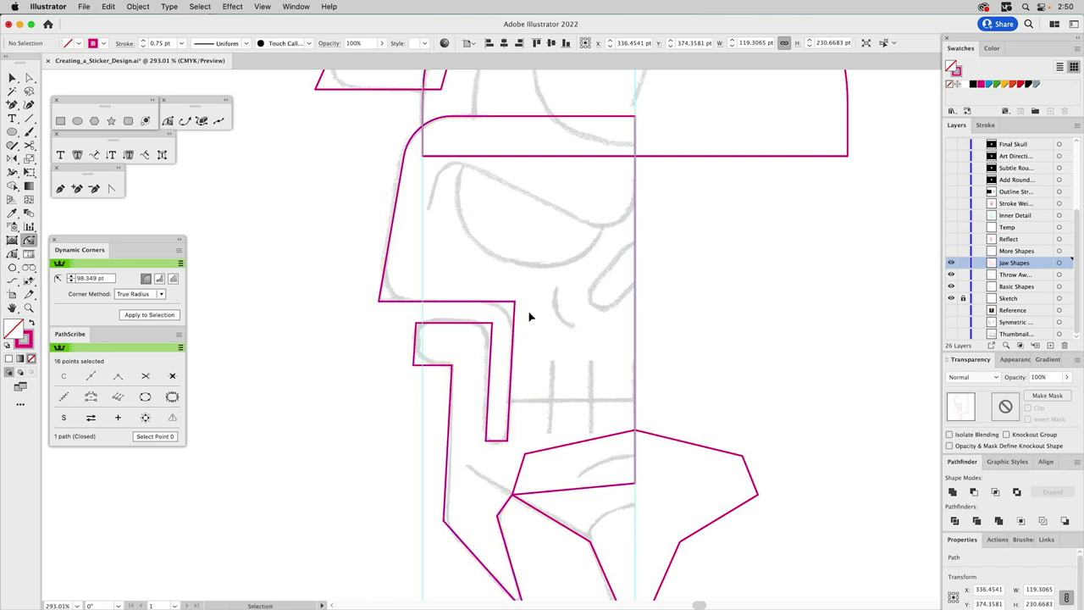
{"action": "left_click", "coordinate": [525, 314]}
{"action": "left_click_drag", "start_coordinate": [491, 326], "coordinate": [466, 343]}
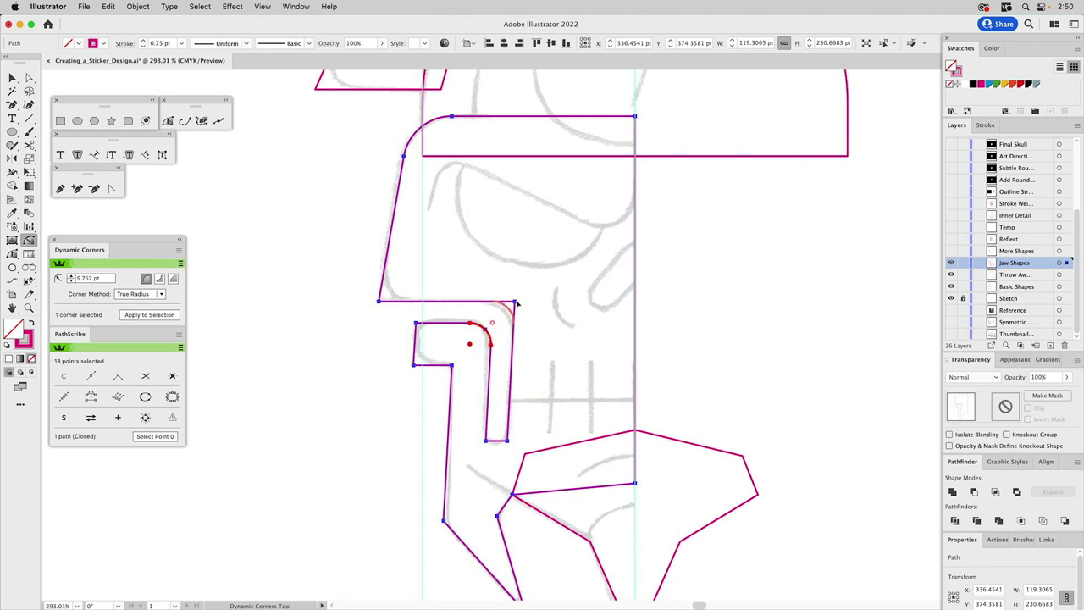
{"action": "left_click_drag", "start_coordinate": [515, 303], "coordinate": [478, 344]}
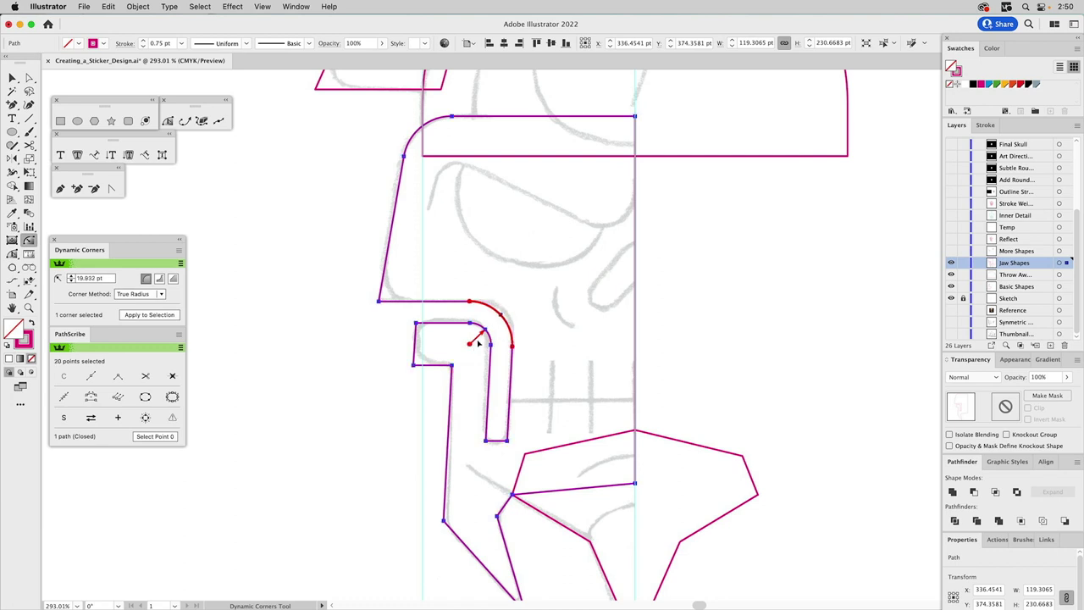
{"action": "left_click", "coordinate": [471, 274], "text": "super"}
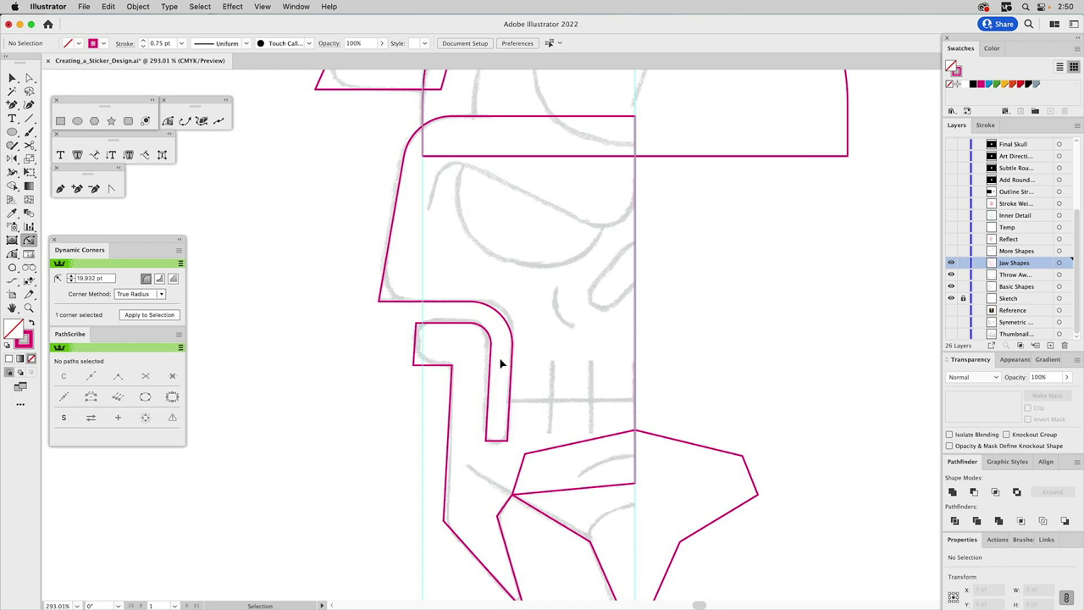
Fully round the jaw hook's outer end and the closed bottom of the narrow slot with live corners
{"action": "key", "text": "a"}
{"action": "left_click_drag", "start_coordinate": [398, 312], "coordinate": [418, 383]}
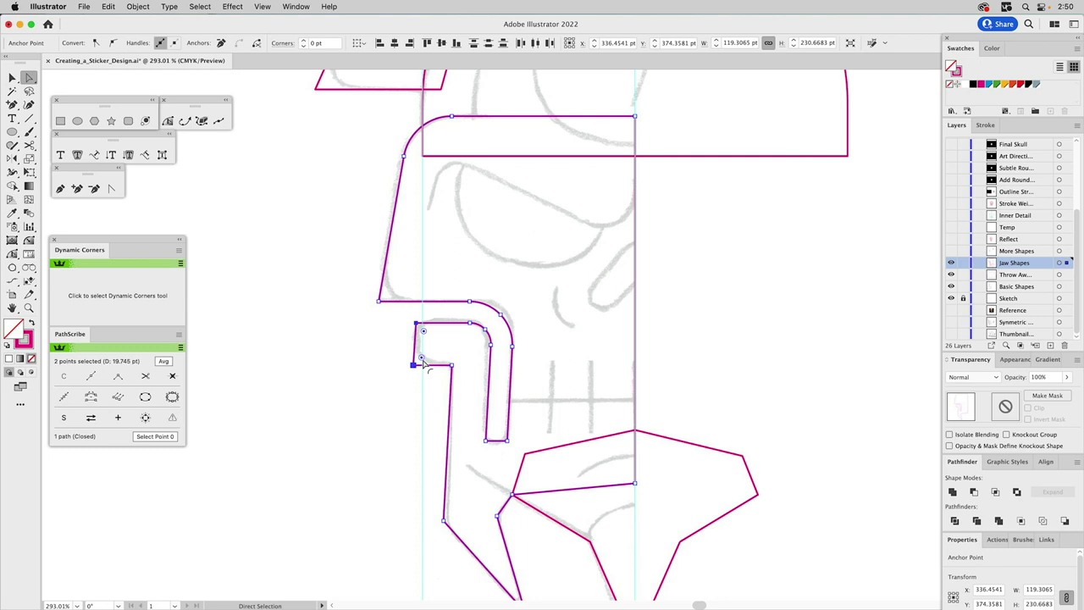
{"action": "left_click_drag", "start_coordinate": [422, 360], "coordinate": [495, 359]}
{"action": "left_click_drag", "start_coordinate": [475, 425], "coordinate": [515, 378]}
{"action": "left_click", "coordinate": [544, 375]}
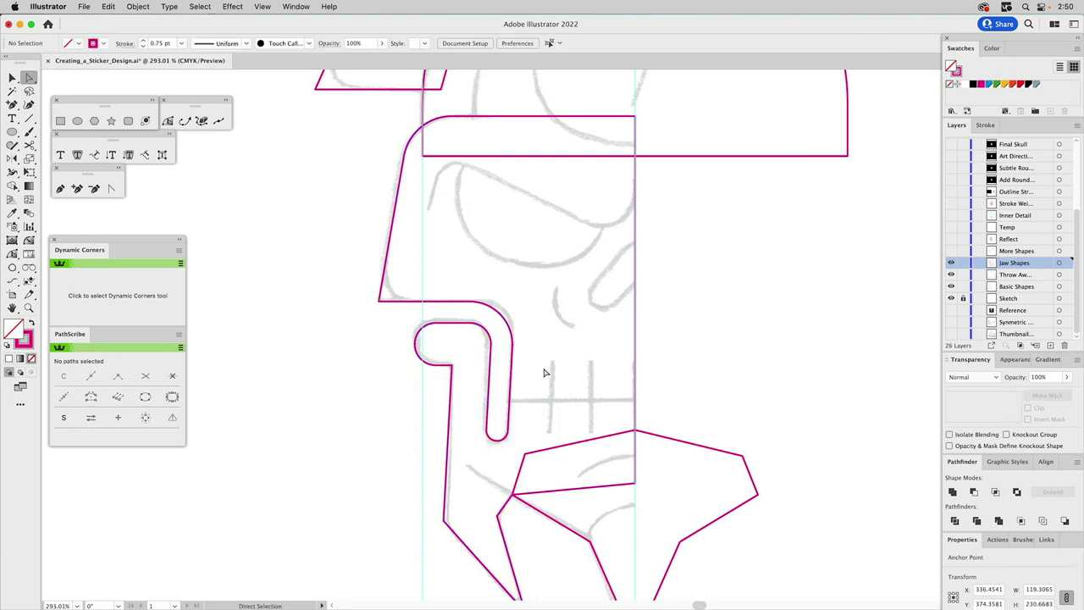
Round the face shape's outer cheek corner to match the sketch and the outer jaw corner to 6.972 pt with Dynamic Corners
{"action": "left_click", "coordinate": [30, 239]}
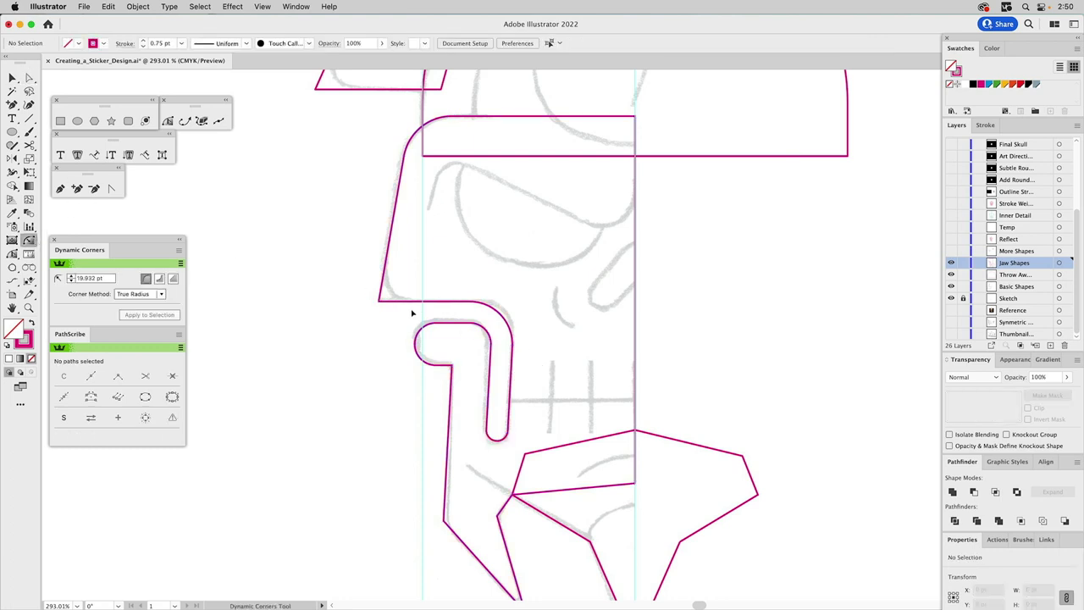
{"action": "left_click_drag", "start_coordinate": [380, 302], "coordinate": [412, 268]}
{"action": "scroll", "coordinate": [525, 339], "scroll_direction": "down", "scroll_amount": 5}
{"action": "left_click_drag", "start_coordinate": [406, 389], "coordinate": [433, 425]}
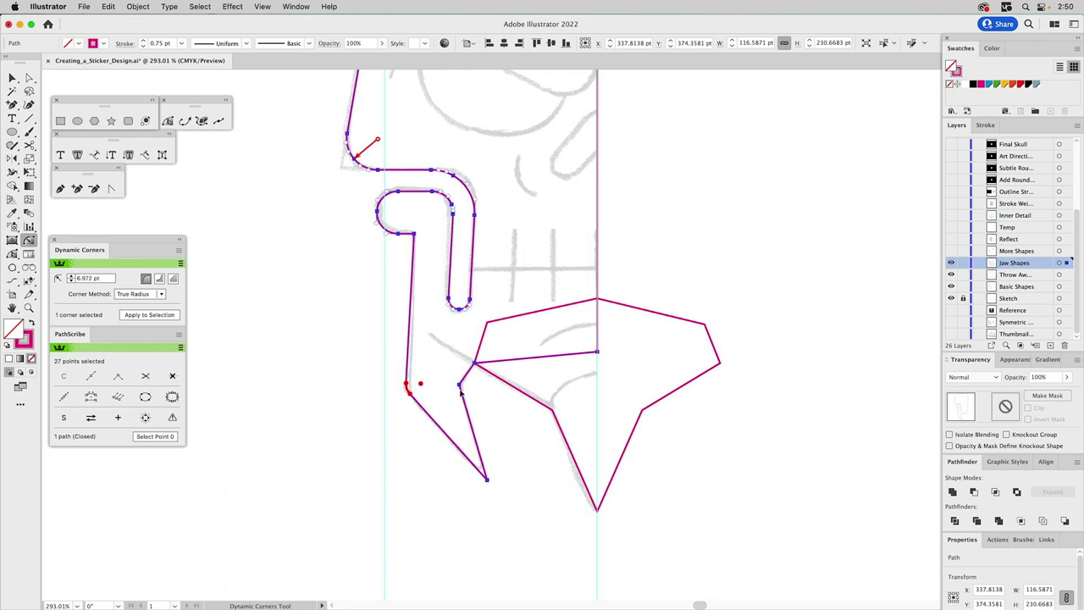
Slightly round the jaw's inner notch corner and round its pointed lower tip to 1.872 pt
{"action": "left_click_drag", "start_coordinate": [460, 386], "coordinate": [467, 406]}
{"action": "left_click_drag", "start_coordinate": [488, 484], "coordinate": [496, 461]}
{"action": "left_click", "coordinate": [509, 436]}
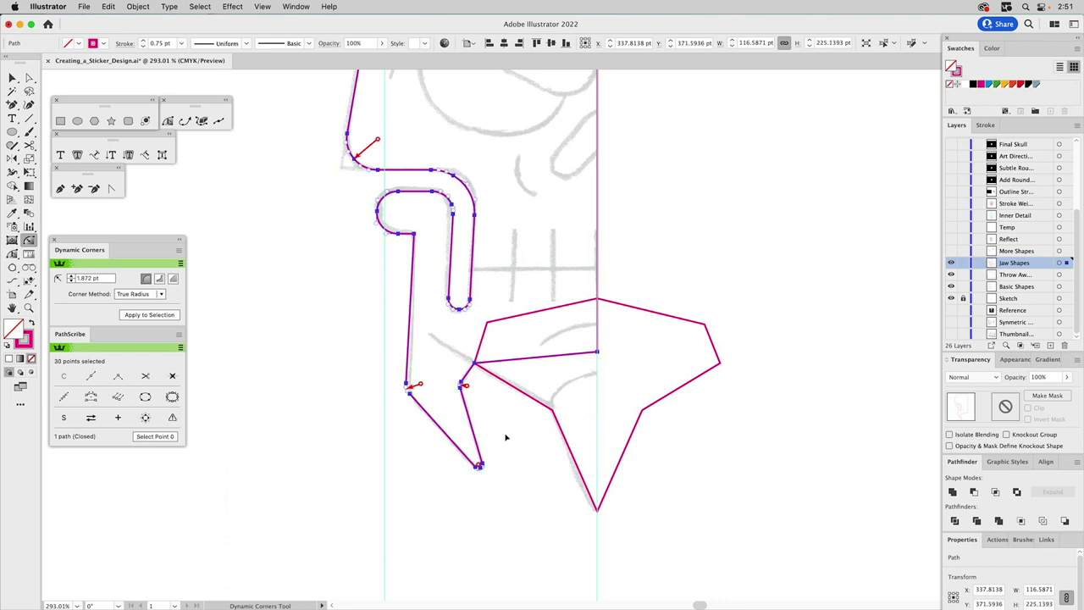
{"action": "key", "text": "v"}
{"action": "left_click", "coordinate": [498, 450]}
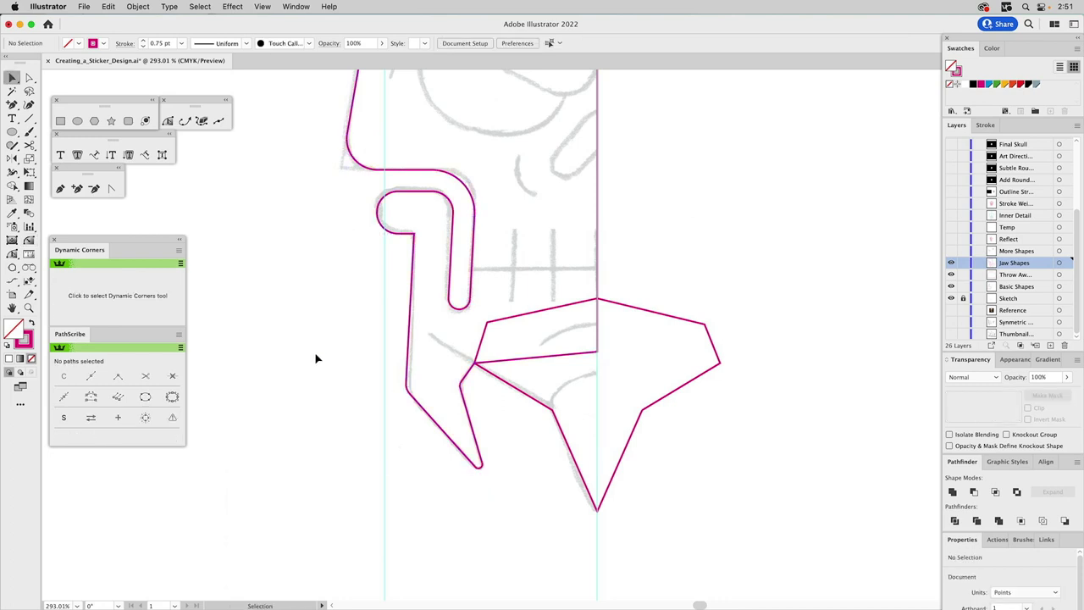
Reuse the jaw tip's 1.872 pt rounding on the chin shape's bottom point and the spike of the shape beside the dome
{"action": "left_click", "coordinate": [29, 241]}
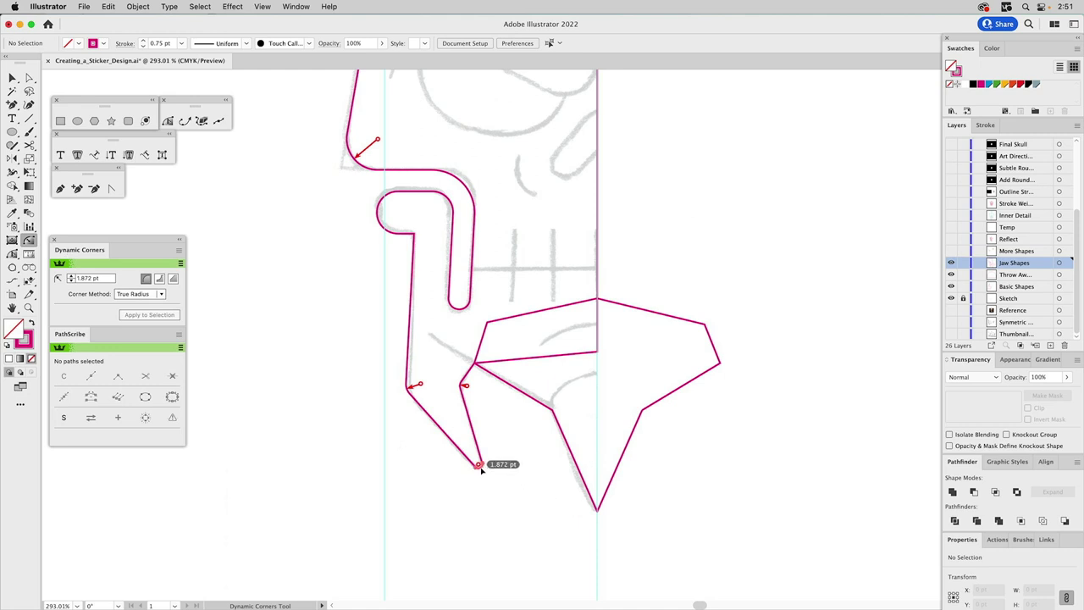
{"action": "left_click", "coordinate": [478, 465]}
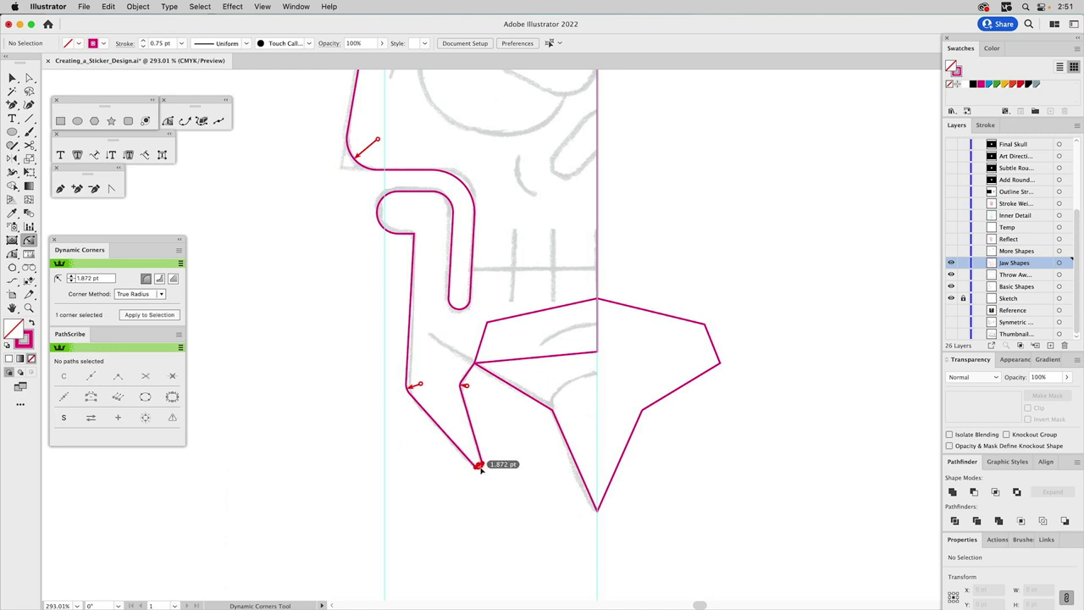
{"action": "left_click", "coordinate": [597, 511]}
{"action": "left_click_drag", "start_coordinate": [530, 267], "coordinate": [607, 478]}
{"action": "left_click_drag", "start_coordinate": [551, 297], "coordinate": [581, 515]}
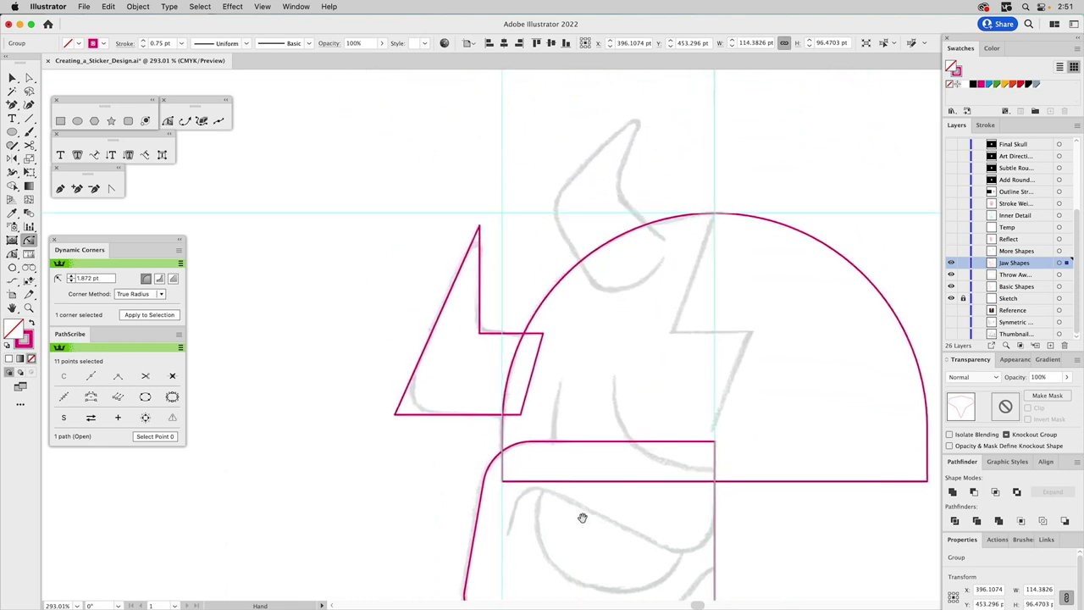
{"action": "left_click", "coordinate": [479, 229], "text": "shift"}
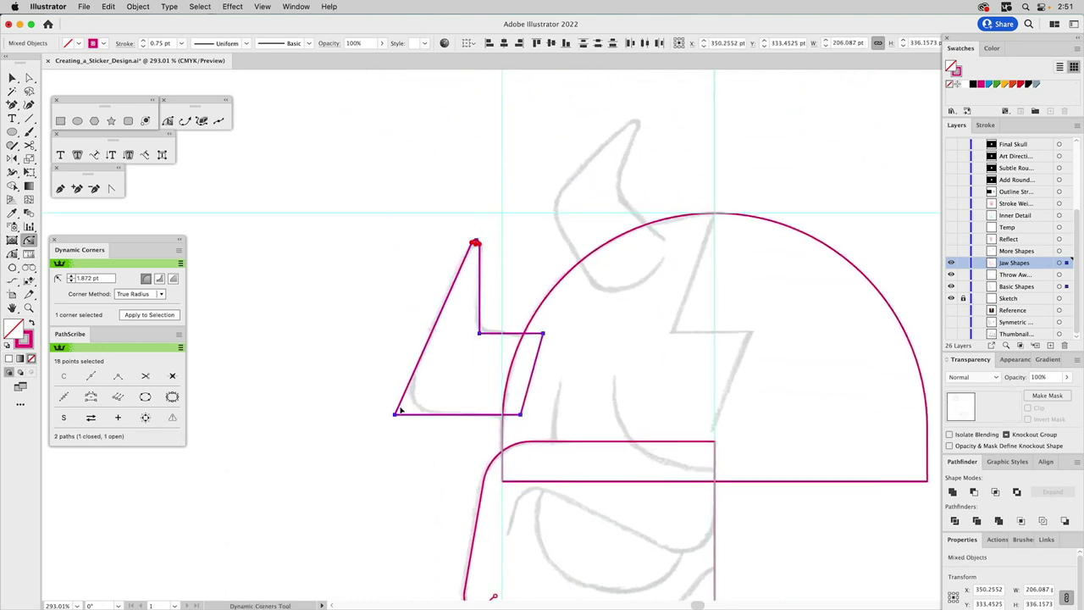
Round the side spike shape's lower outer corner to match the sketch and its inner corner to 2.878 pt
{"action": "left_click_drag", "start_coordinate": [396, 415], "coordinate": [428, 388]}
{"action": "left_click_drag", "start_coordinate": [481, 332], "coordinate": [491, 337]}
{"action": "left_click", "coordinate": [618, 372]}
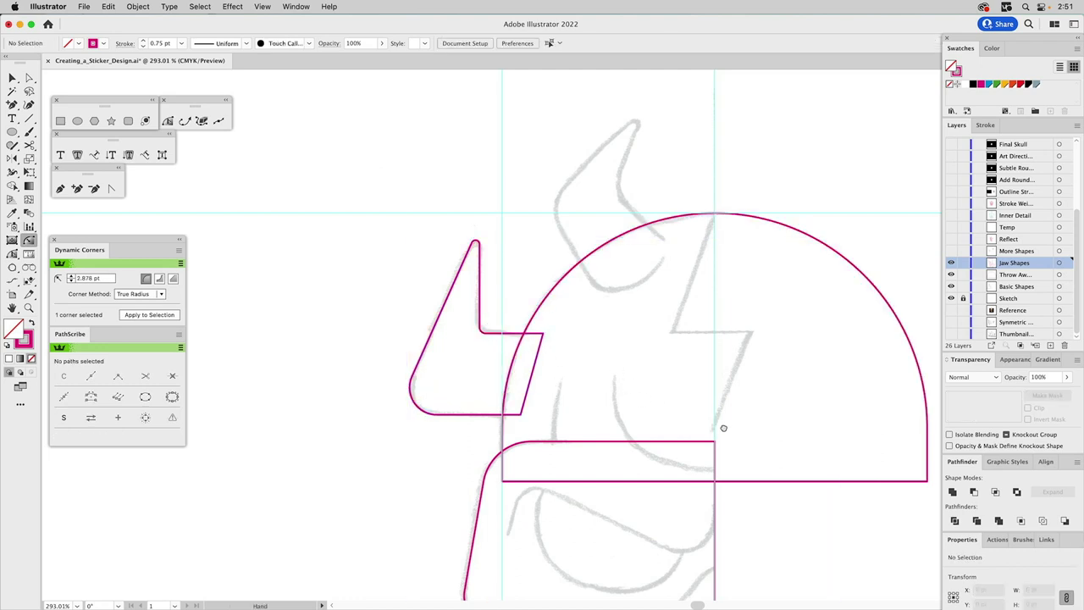
Show the More Shapes layer with the eye, nose and horn shapes
{"action": "left_click_drag", "start_coordinate": [728, 438], "coordinate": [652, 300]}
{"action": "key", "text": "super+0"}
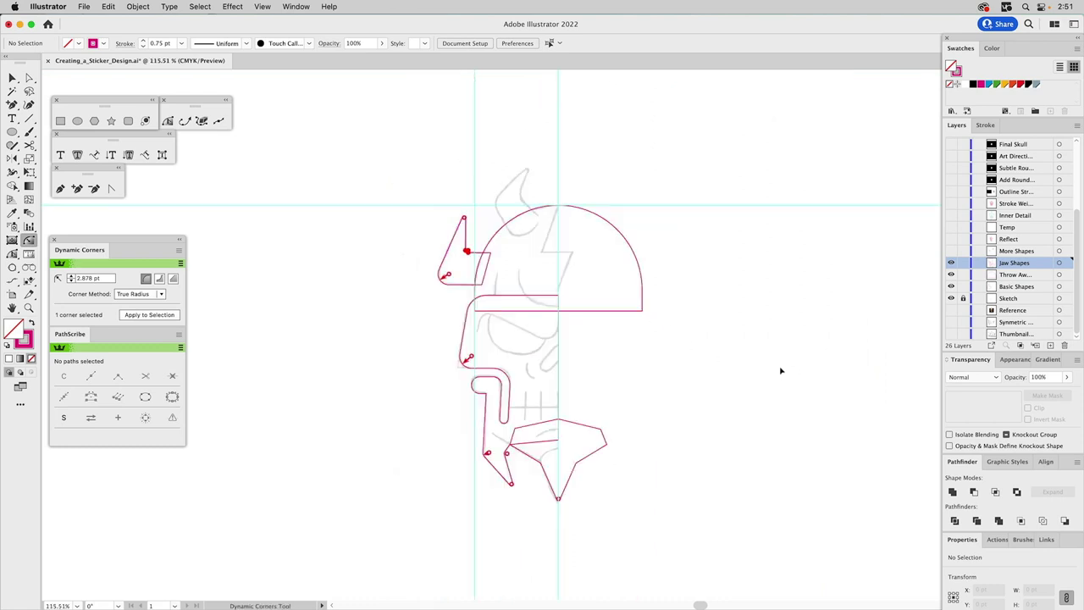
{"action": "key", "text": "v"}
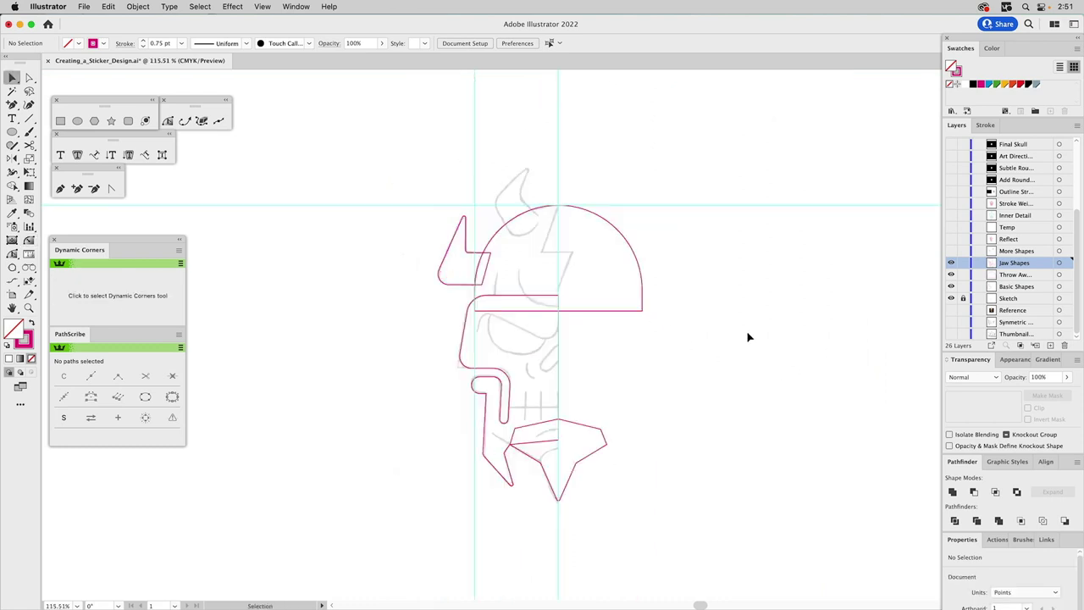
{"action": "left_click", "coordinate": [950, 251]}
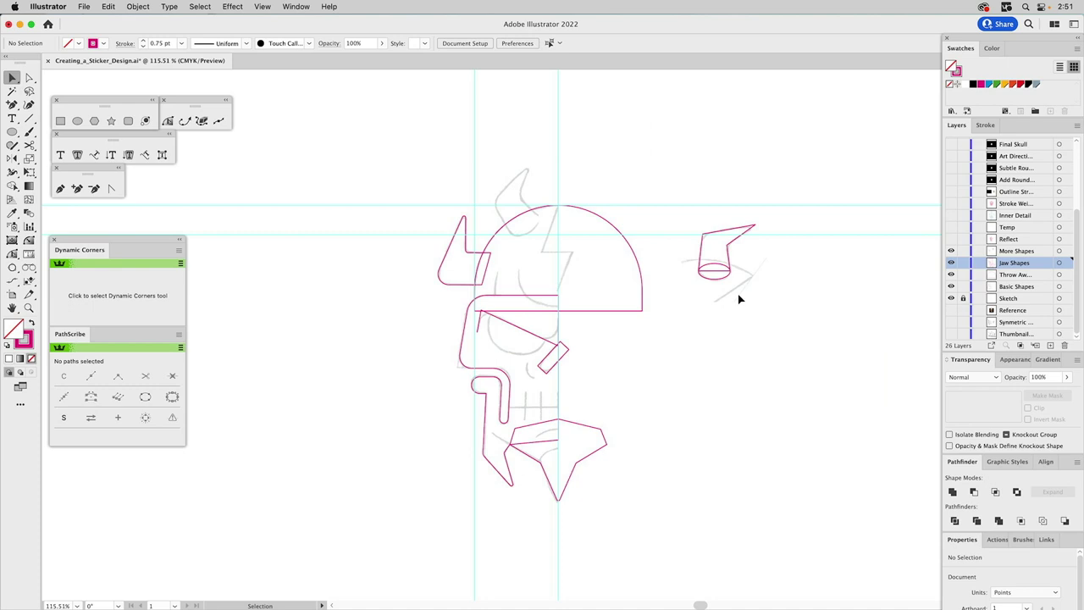
{"action": "left_click", "coordinate": [28, 309]}
{"action": "left_click_drag", "start_coordinate": [450, 293], "coordinate": [624, 398]}
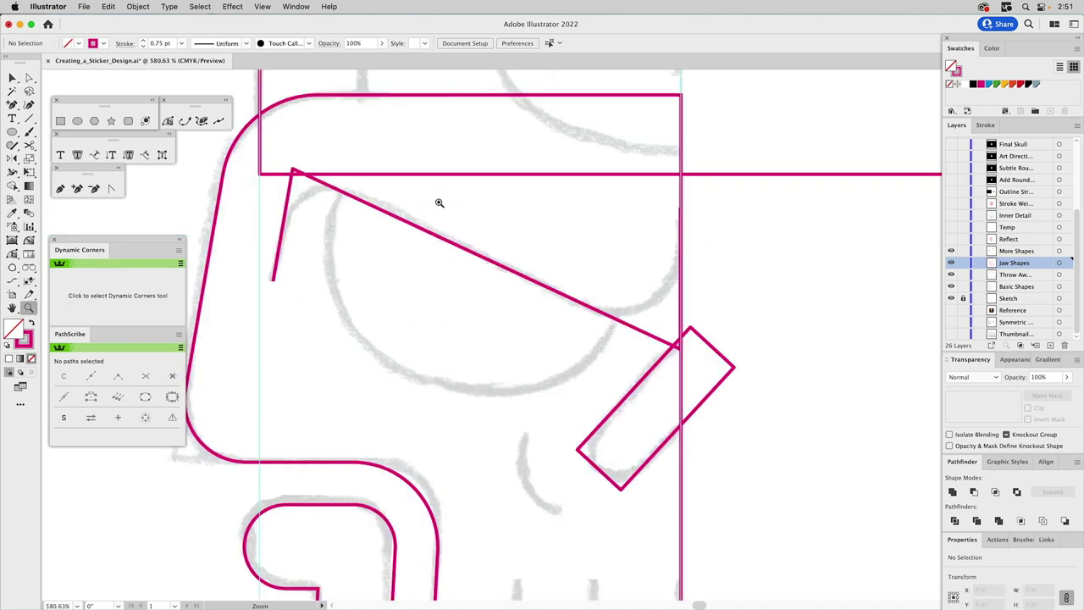
Round the eye shape's upper outer corner to follow the sketch and its inner corner beside the centre line to 16.01 pt
{"action": "left_click", "coordinate": [29, 239]}
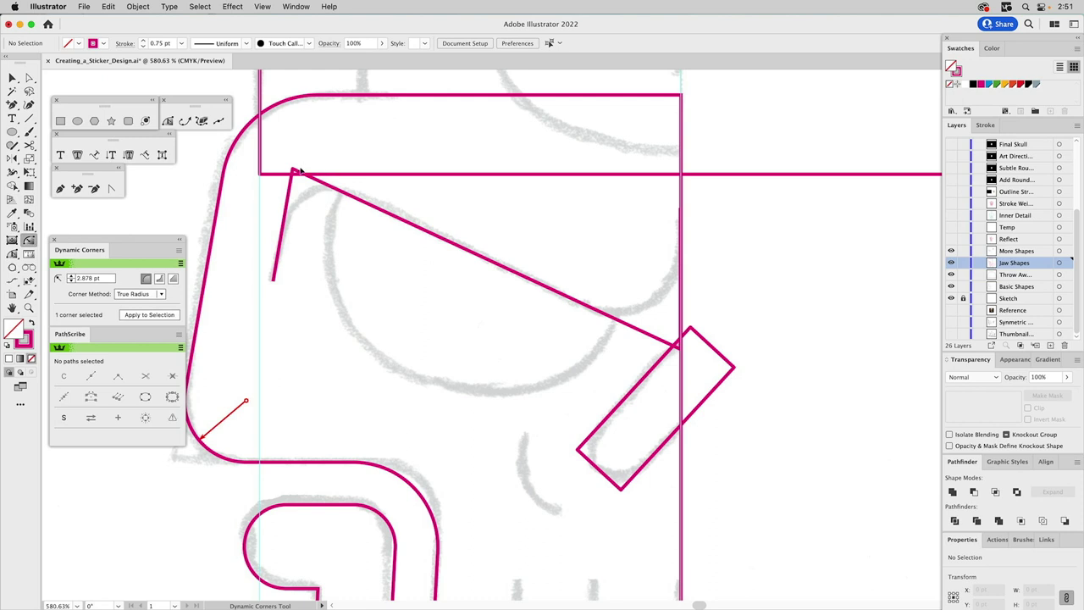
{"action": "left_click_drag", "start_coordinate": [297, 174], "coordinate": [332, 236]}
{"action": "left_click_drag", "start_coordinate": [682, 353], "coordinate": [641, 236]}
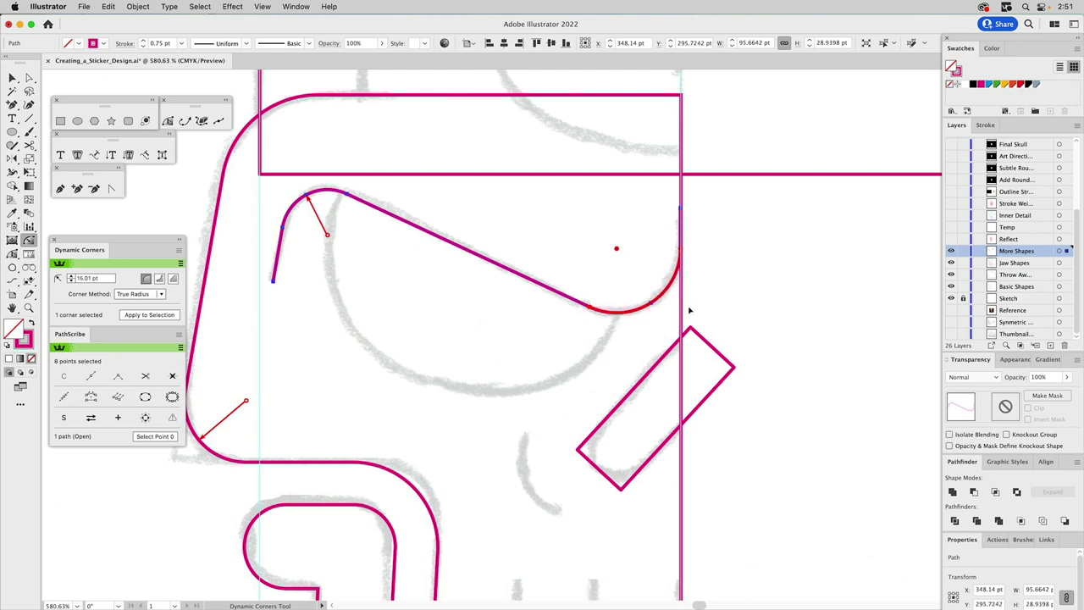
Round both lower corners of the slanted nose shape into a full rounded end matching the sketch
{"action": "key", "text": "a"}
{"action": "mouse_move", "coordinate": [564, 424]}
{"action": "left_mouse_down"}
{"action": "mouse_move", "coordinate": [637, 511]}
{"action": "mouse_move", "coordinate": [663, 382]}
{"action": "left_mouse_up"}
{"action": "left_click", "coordinate": [754, 343]}
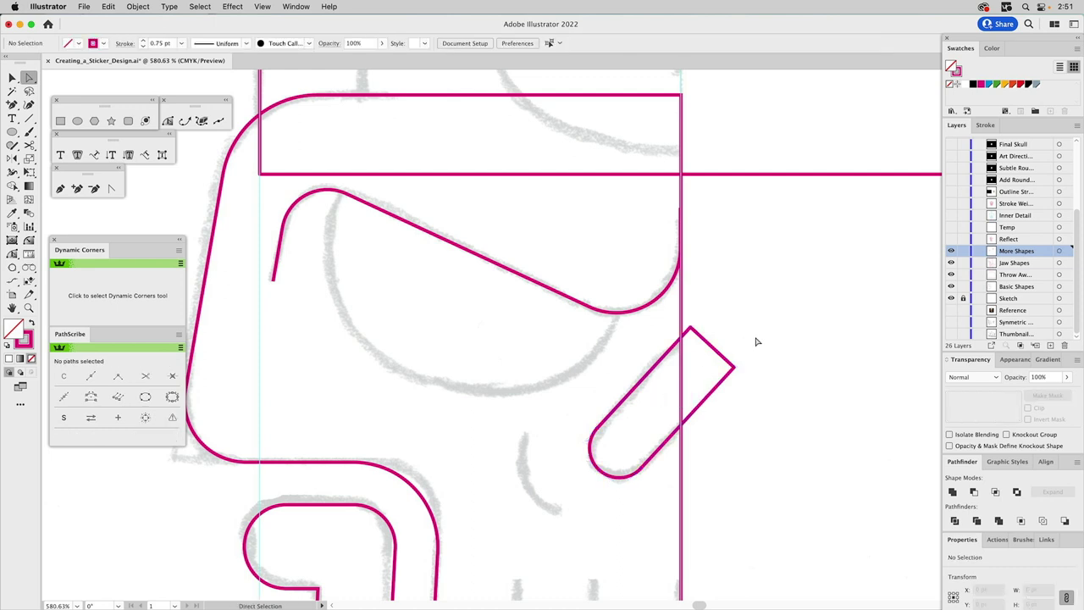
Cut the nose shape off at the centre line by subtracting a rectangle drawn over its overhanging part
{"action": "left_click", "coordinate": [62, 125]}
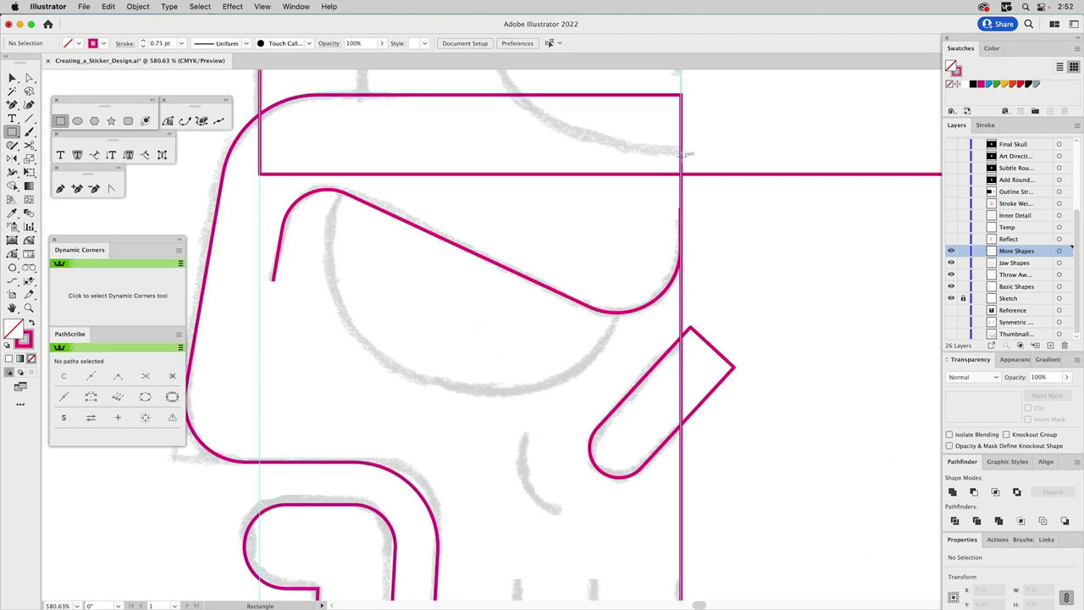
{"action": "left_click_drag", "start_coordinate": [682, 156], "coordinate": [819, 522]}
{"action": "key", "text": "v"}
{"action": "left_click", "coordinate": [724, 359], "text": "shift"}
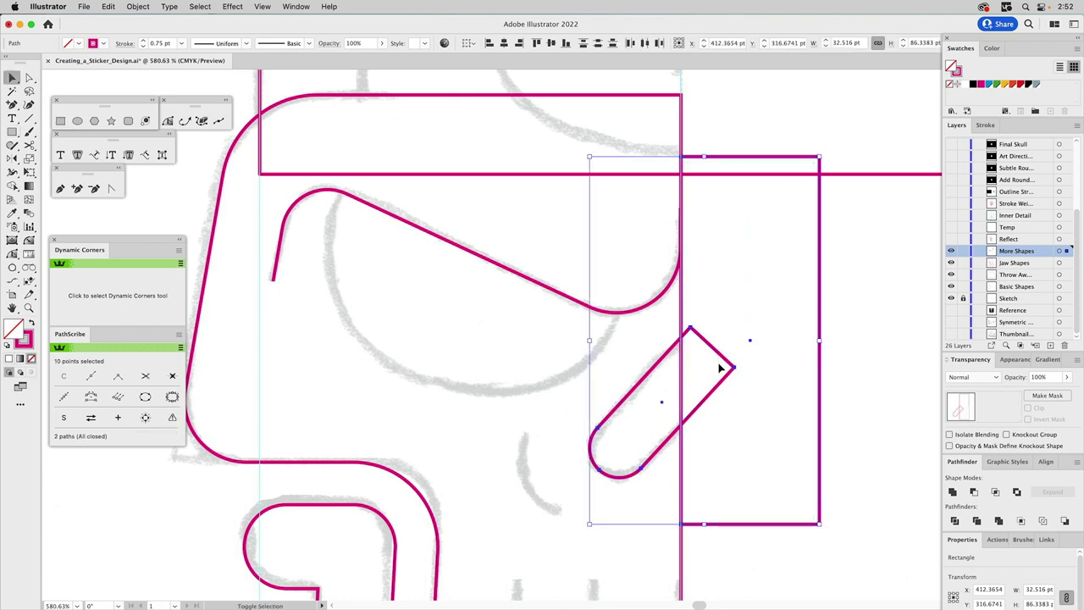
{"action": "left_click", "coordinate": [975, 495]}
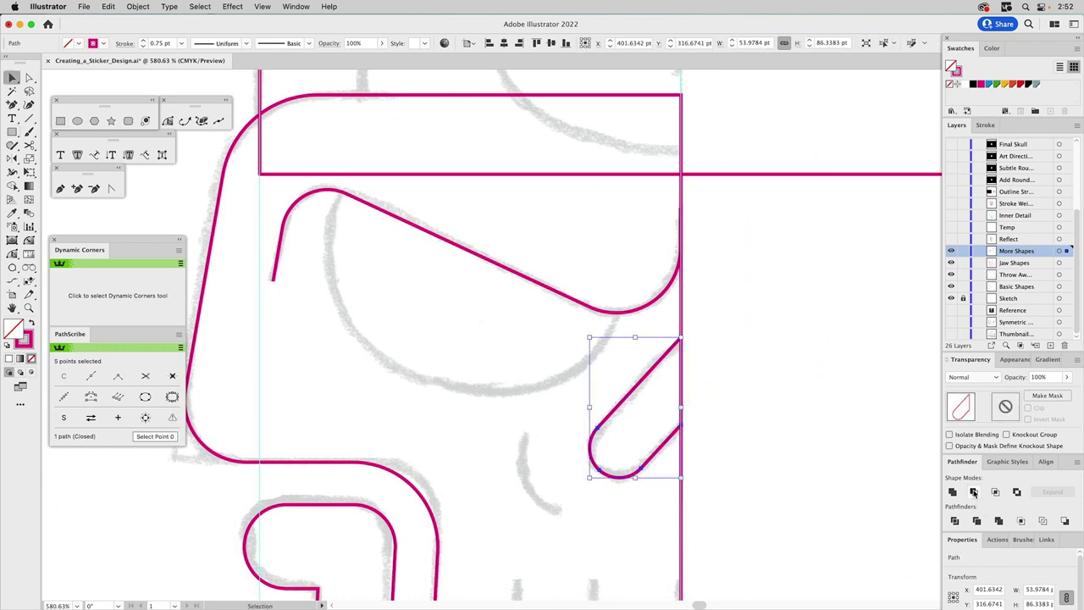
{"action": "left_click", "coordinate": [784, 412]}
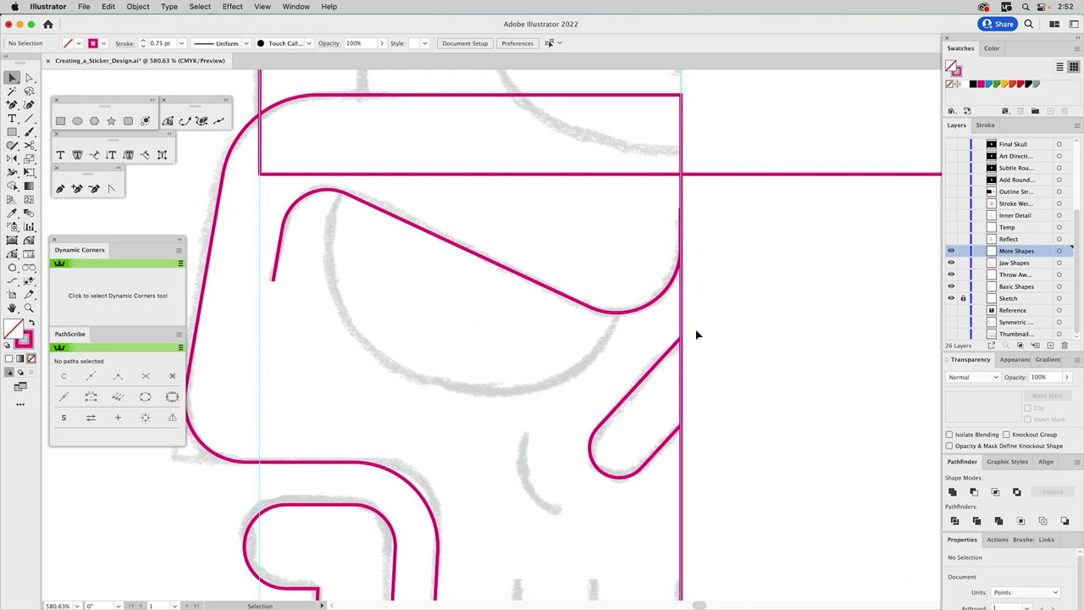
Unite the detached horn shape beside the dome with the ellipse at its base
{"action": "key", "text": "super+0"}
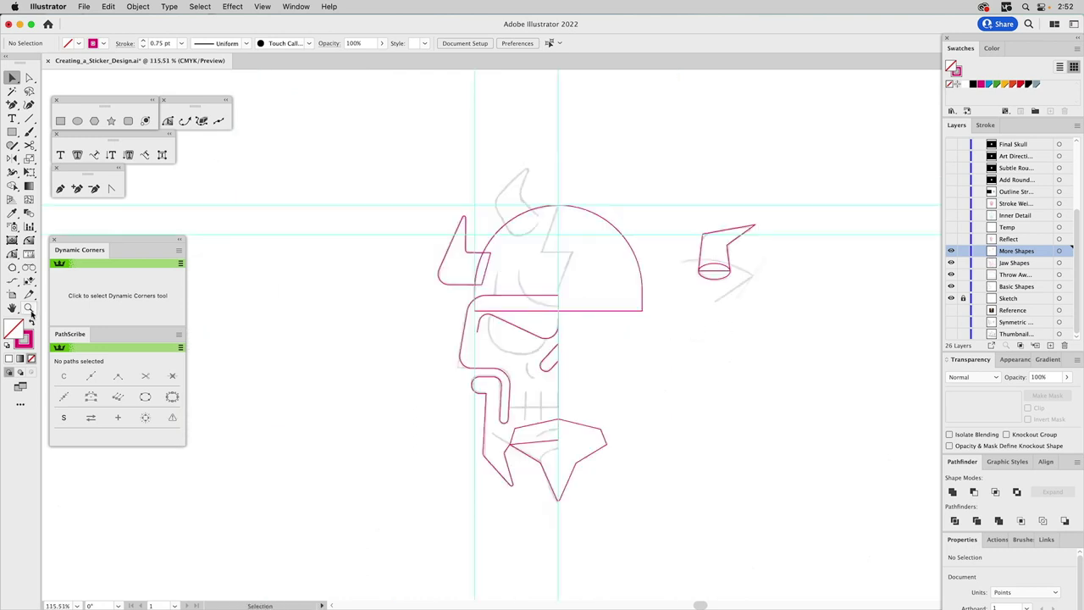
{"action": "left_click", "coordinate": [29, 310]}
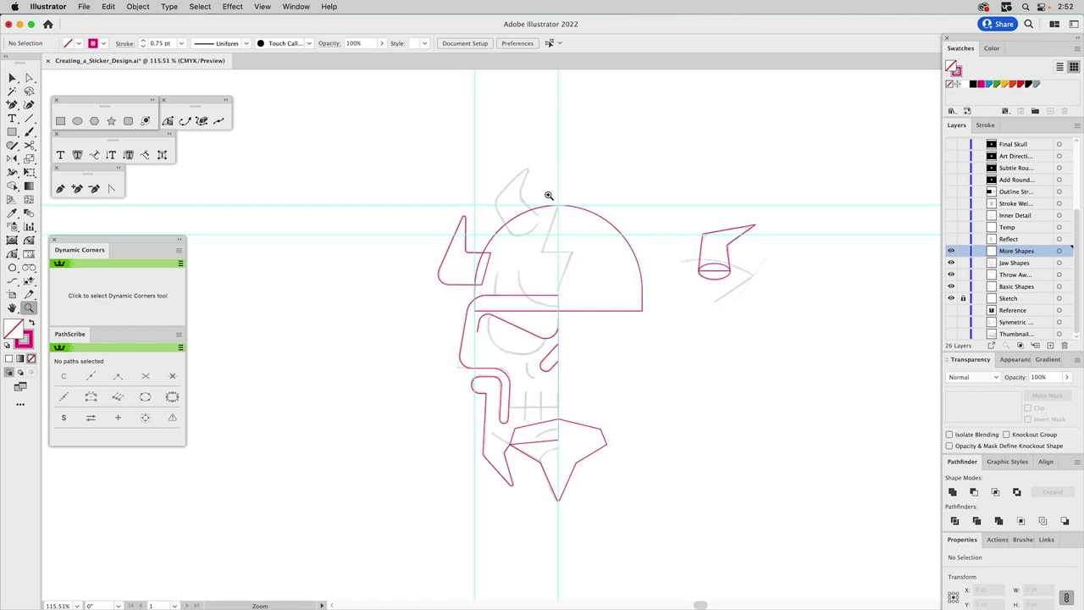
{"action": "left_click_drag", "start_coordinate": [717, 232], "coordinate": [614, 286]}
{"action": "left_click_drag", "start_coordinate": [557, 255], "coordinate": [696, 403]}
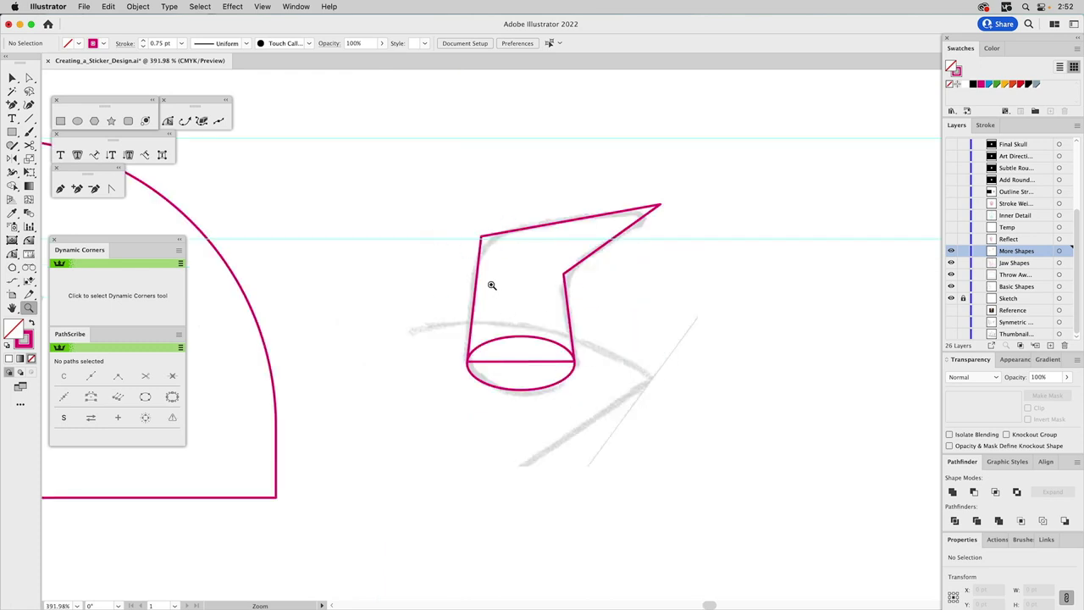
{"action": "key", "text": "v"}
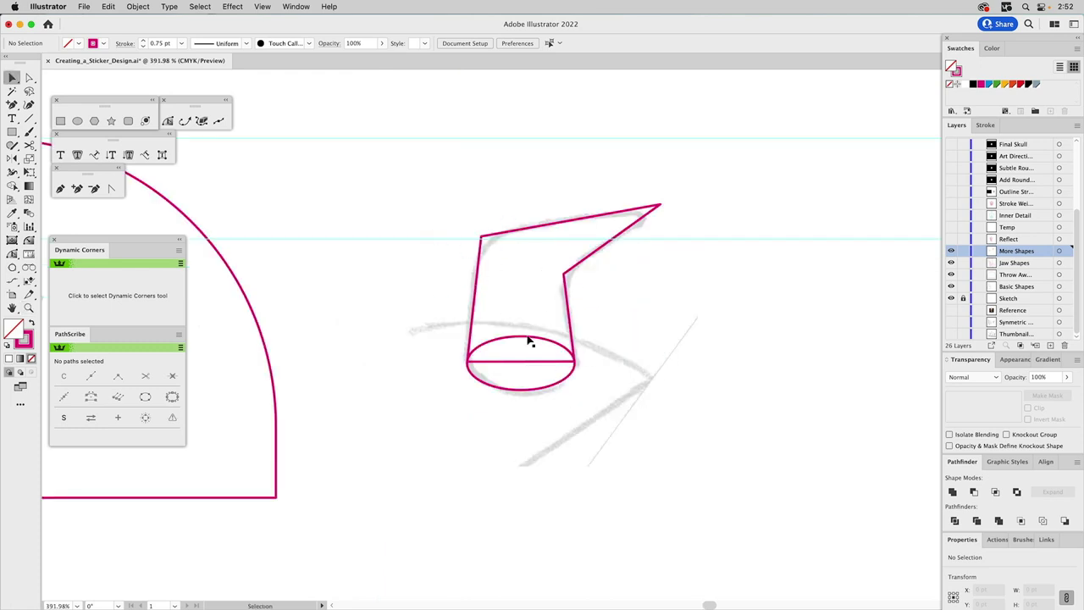
{"action": "left_click", "coordinate": [522, 353]}
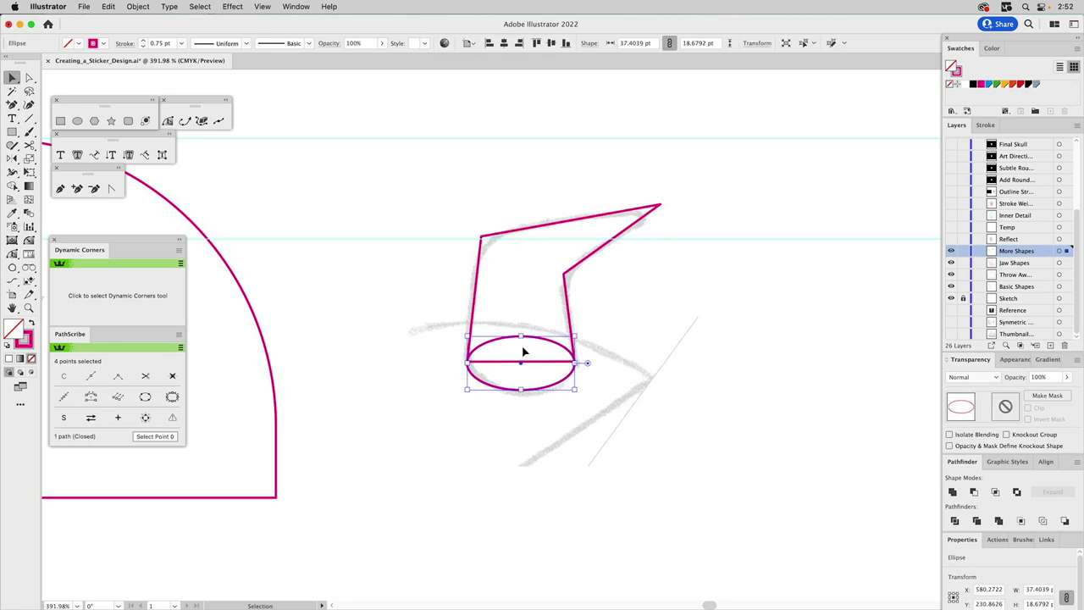
{"action": "left_click", "coordinate": [569, 303]}
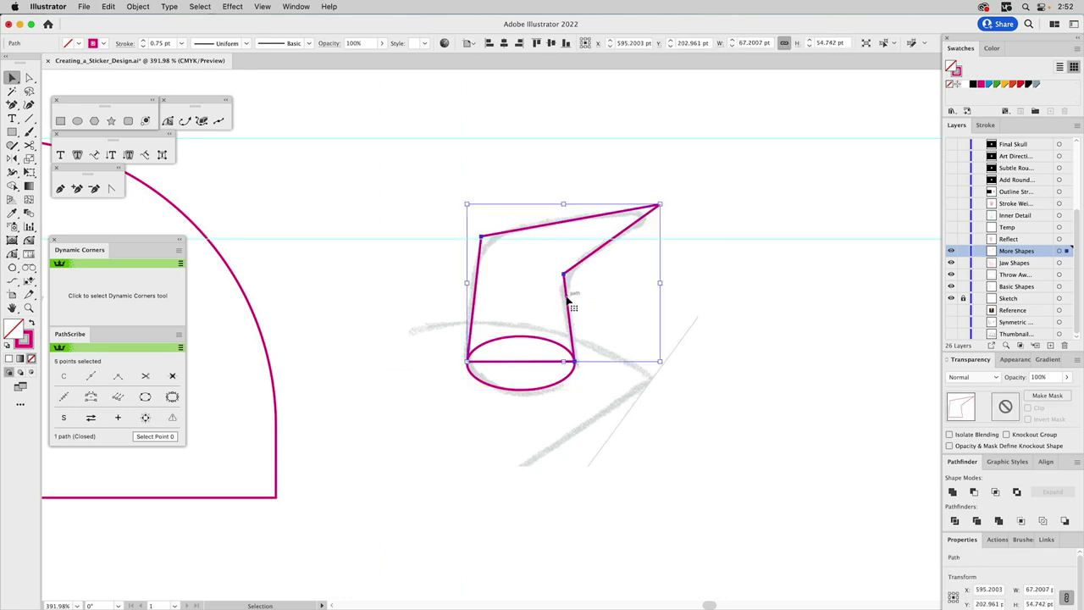
{"action": "left_click", "coordinate": [550, 363], "text": "shift"}
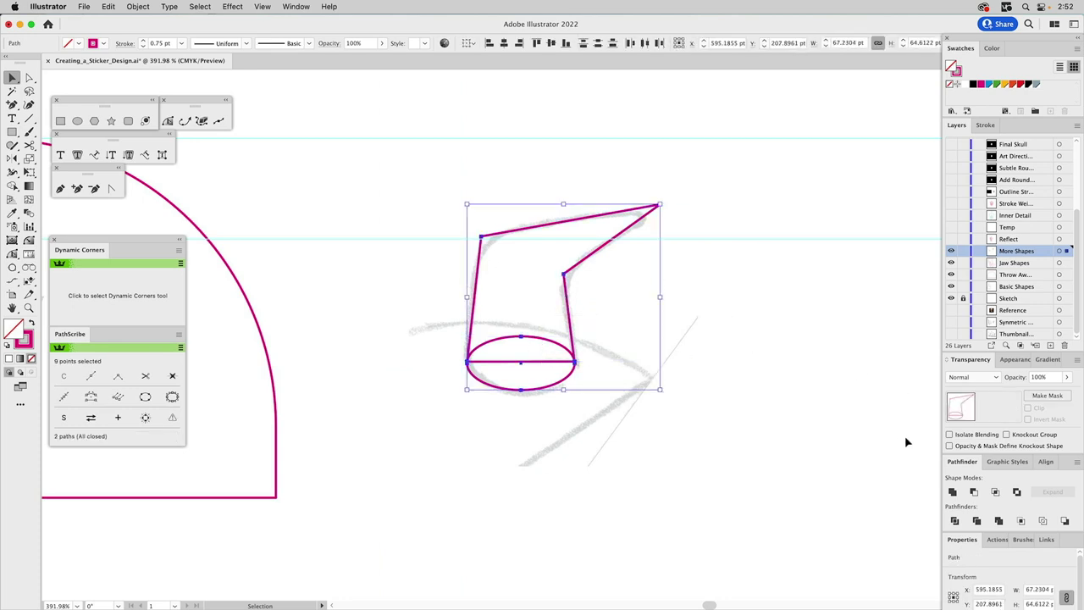
{"action": "left_click", "coordinate": [952, 492]}
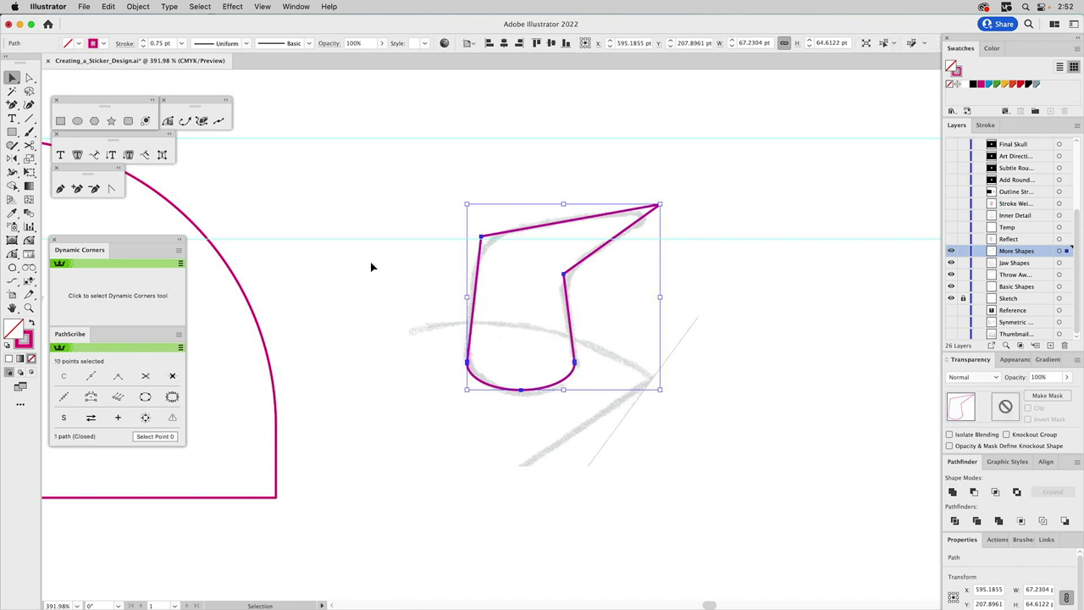
Move the united horn so its lower-left anchor point meets the base of the sketched horn on the dome
{"action": "left_click", "coordinate": [29, 309]}
{"action": "left_click", "coordinate": [373, 310], "text": "alt"}
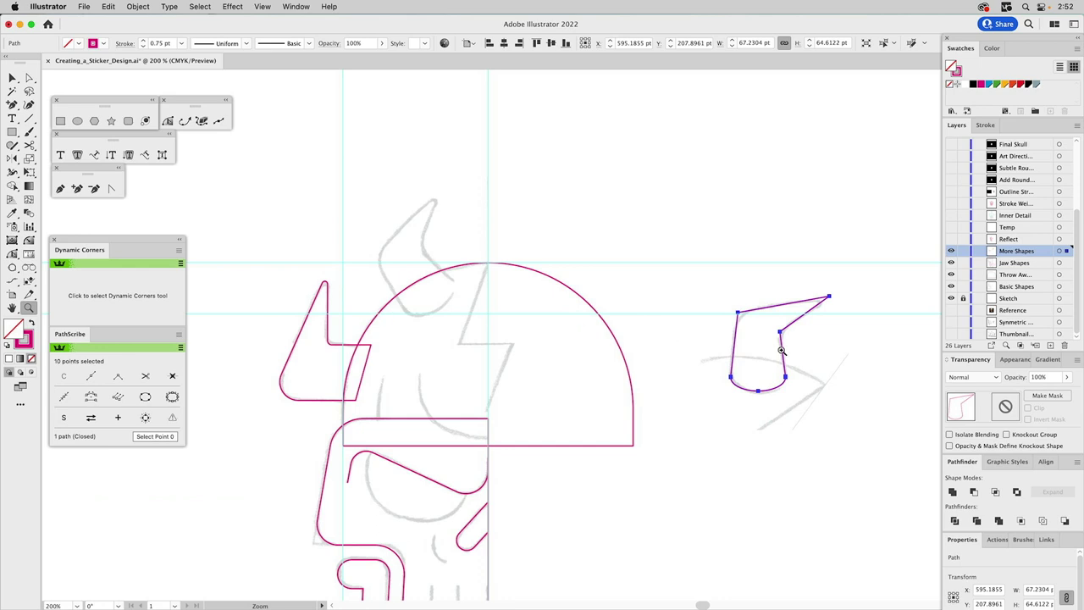
{"action": "key", "text": "v"}
{"action": "left_click", "coordinate": [714, 351]}
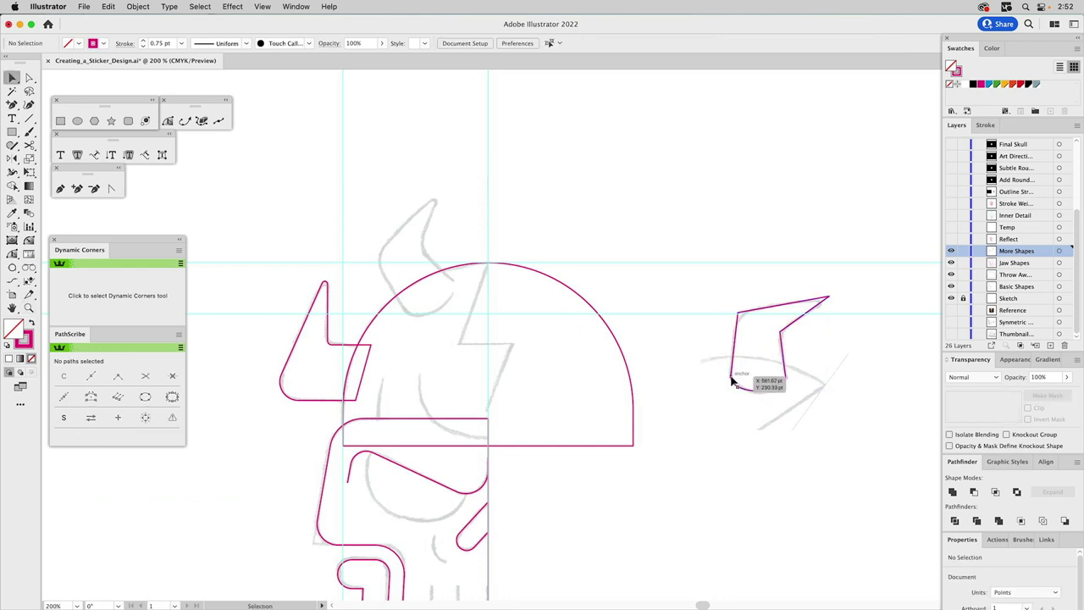
{"action": "left_click_drag", "start_coordinate": [732, 381], "coordinate": [410, 316]}
{"action": "key", "text": "v"}
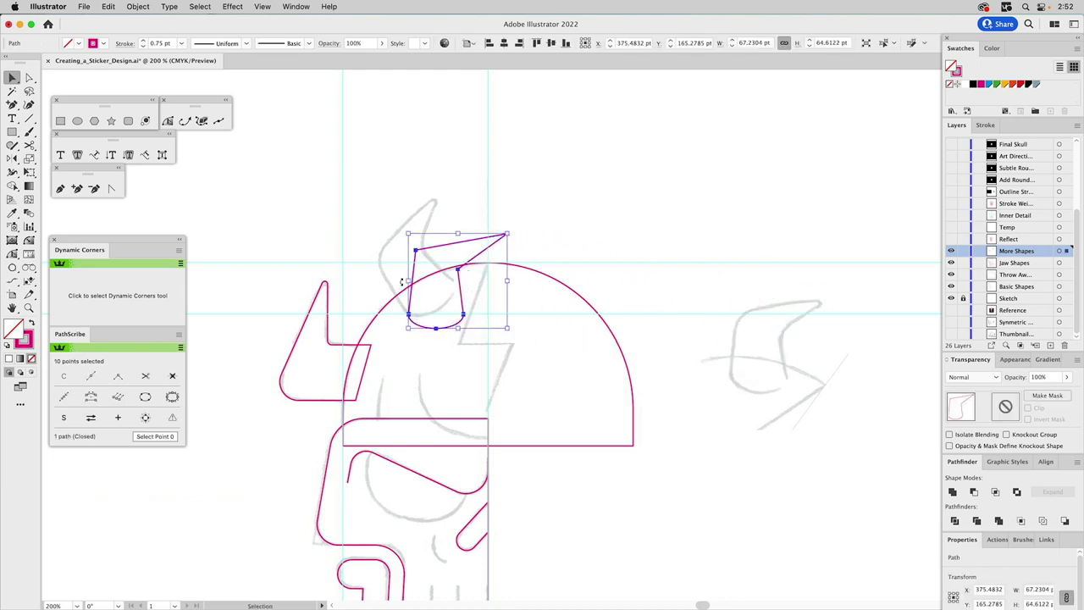
Rotate the horn about 37° around its lower-left anchor point to match the sketched horn on the dome
{"action": "left_click_drag", "start_coordinate": [12, 158], "coordinate": [46, 158]}
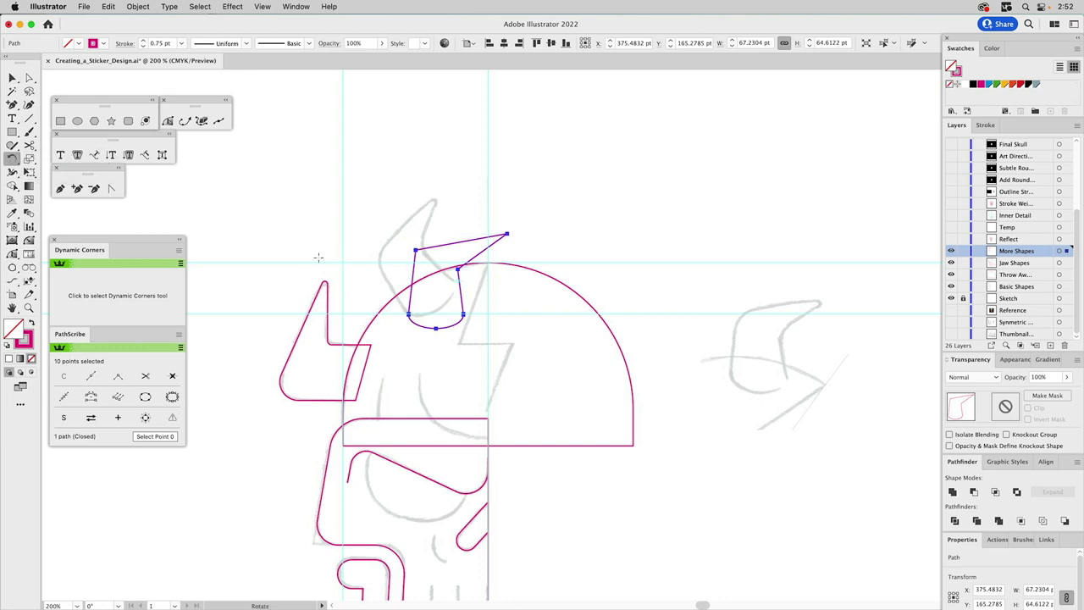
{"action": "left_click", "coordinate": [407, 314]}
{"action": "left_click_drag", "start_coordinate": [545, 251], "coordinate": [473, 196]}
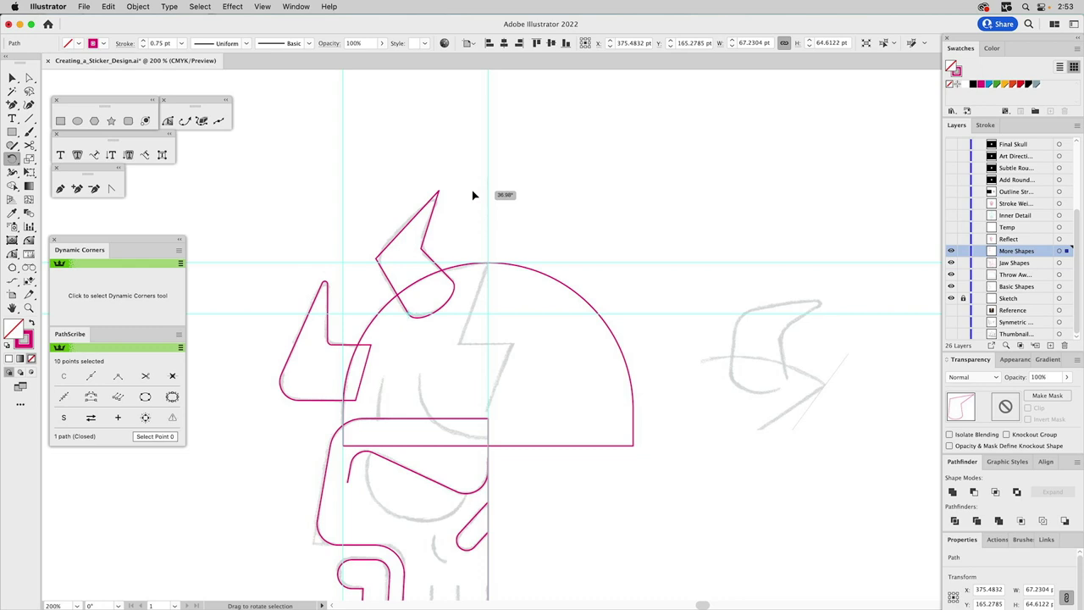
{"action": "left_click_drag", "start_coordinate": [473, 196], "coordinate": [473, 194]}
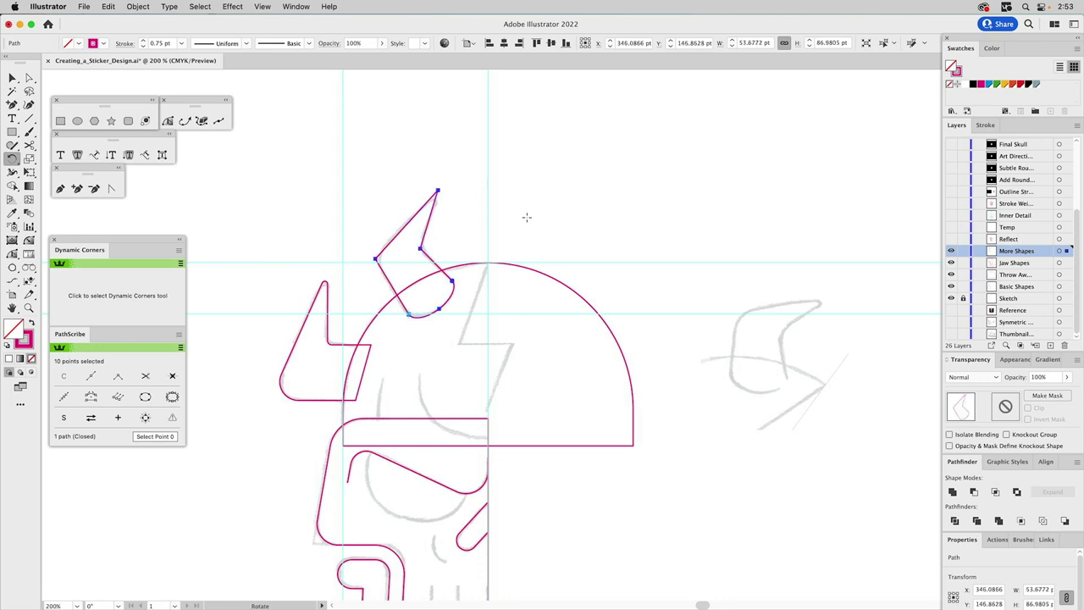
{"action": "key", "text": "v"}
{"action": "left_click", "coordinate": [557, 215]}
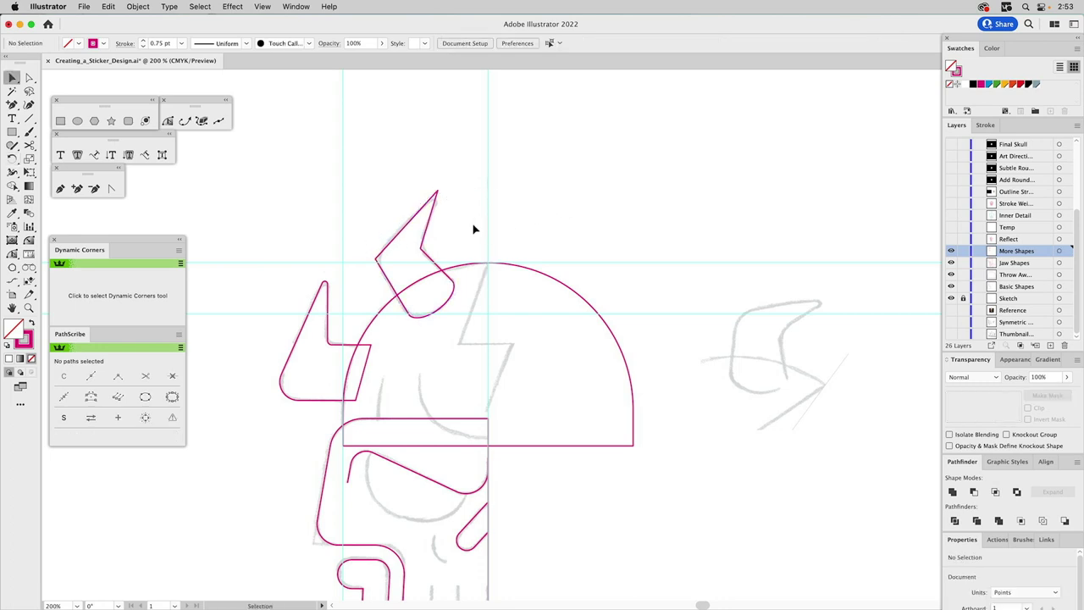
Reuse the side spike's rounding on the horn, giving its tip 1.872 pt and its outer bend the spike's lower outer radius
{"action": "left_click", "coordinate": [29, 241]}
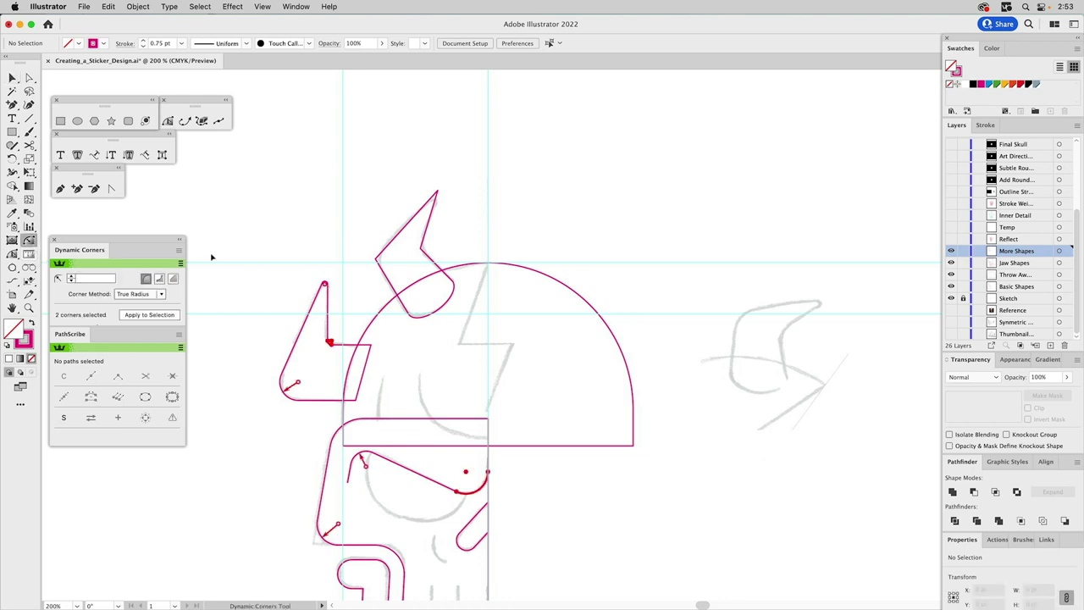
{"action": "left_click", "coordinate": [325, 285]}
{"action": "left_click", "coordinate": [438, 193]}
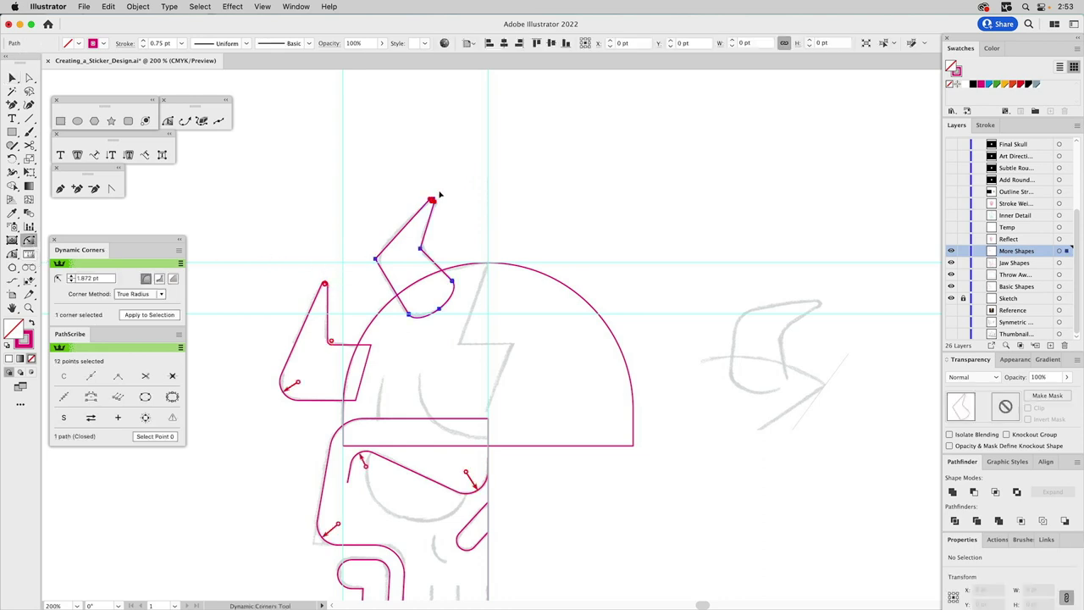
{"action": "left_click_drag", "start_coordinate": [285, 369], "coordinate": [282, 393]}
{"action": "left_click", "coordinate": [377, 259], "text": "shift"}
{"action": "left_click_drag", "start_coordinate": [328, 344], "coordinate": [337, 341]}
{"action": "left_click", "coordinate": [382, 293]}
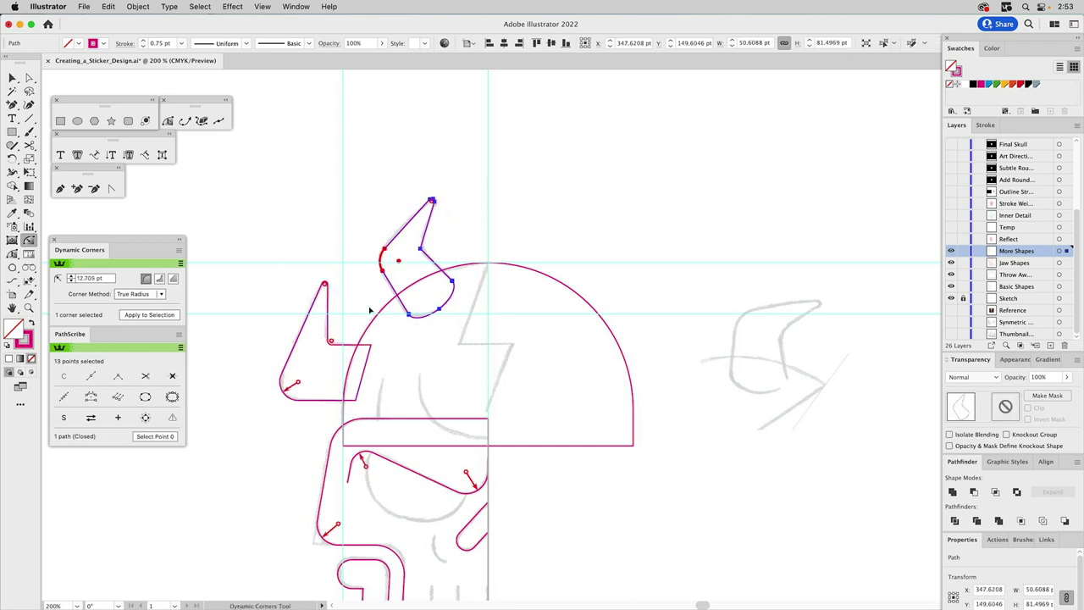
Reuse the side spike's 2.878 pt inner corner rounding on the horn's inner bend
{"action": "left_click", "coordinate": [331, 342]}
{"action": "key", "text": "cmd+z"}
{"action": "left_click", "coordinate": [330, 343]}
{"action": "left_click", "coordinate": [455, 233], "text": "super"}
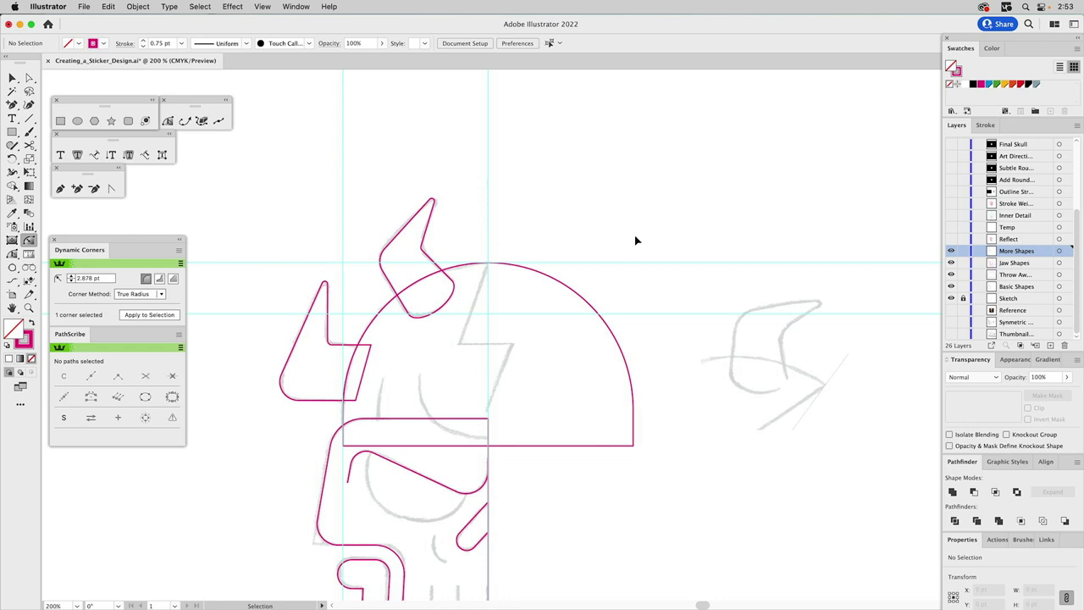
Show the Reflect layer, make it the active layer, and hide the shape layers and sketch layer beneath it
{"action": "scroll", "coordinate": [653, 271], "scroll_direction": "down", "scroll_amount": 5}
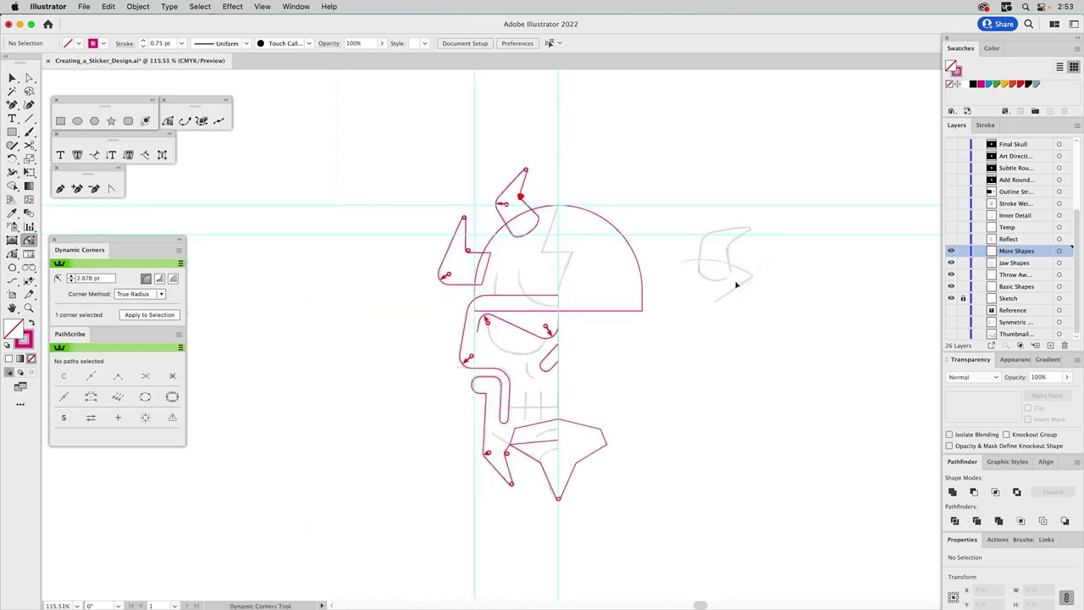
{"action": "key", "text": "v"}
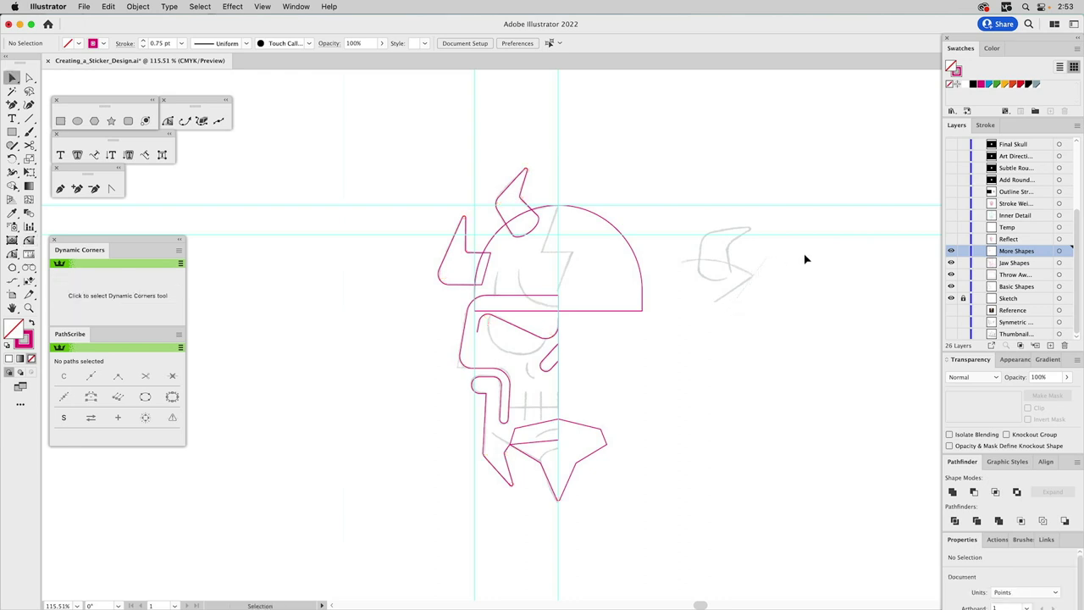
{"action": "left_click", "coordinate": [951, 240], "text": "alt"}
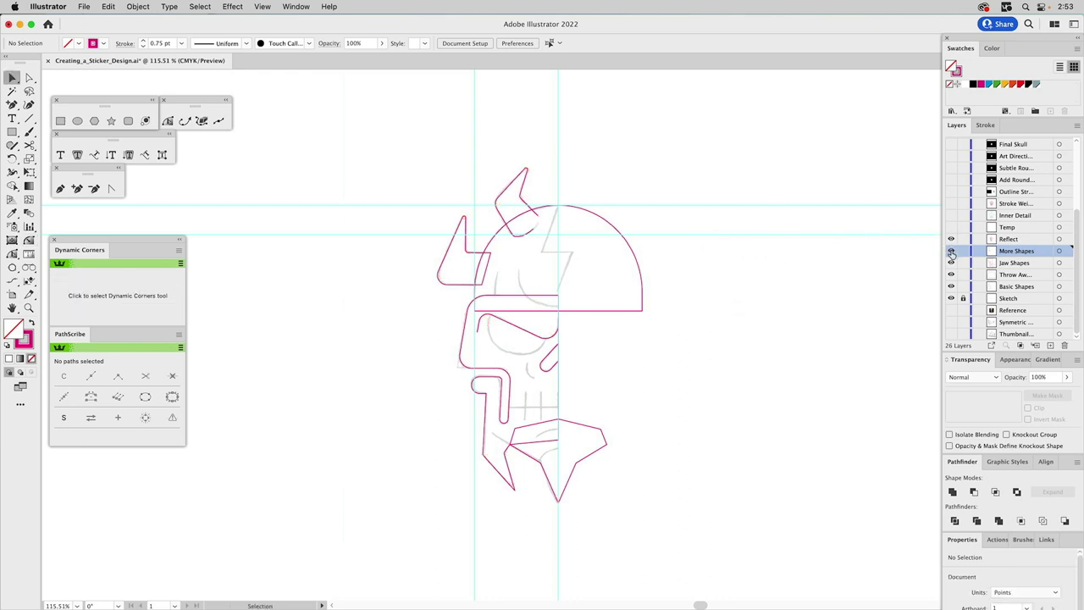
{"action": "left_click", "coordinate": [1001, 240]}
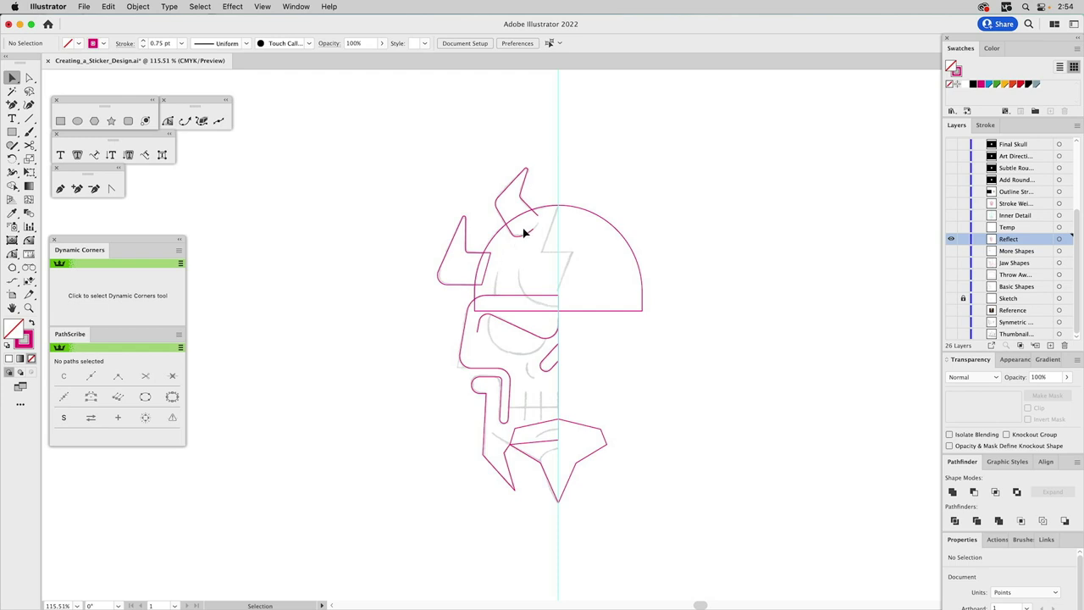
Reflect a copy of the left-side horn, side spike, face and jaw outline, eye and nose shapes across the vertical centre guide
{"action": "left_click_drag", "start_coordinate": [489, 177], "coordinate": [536, 186]}
{"action": "left_click", "coordinate": [463, 227], "text": "shift"}
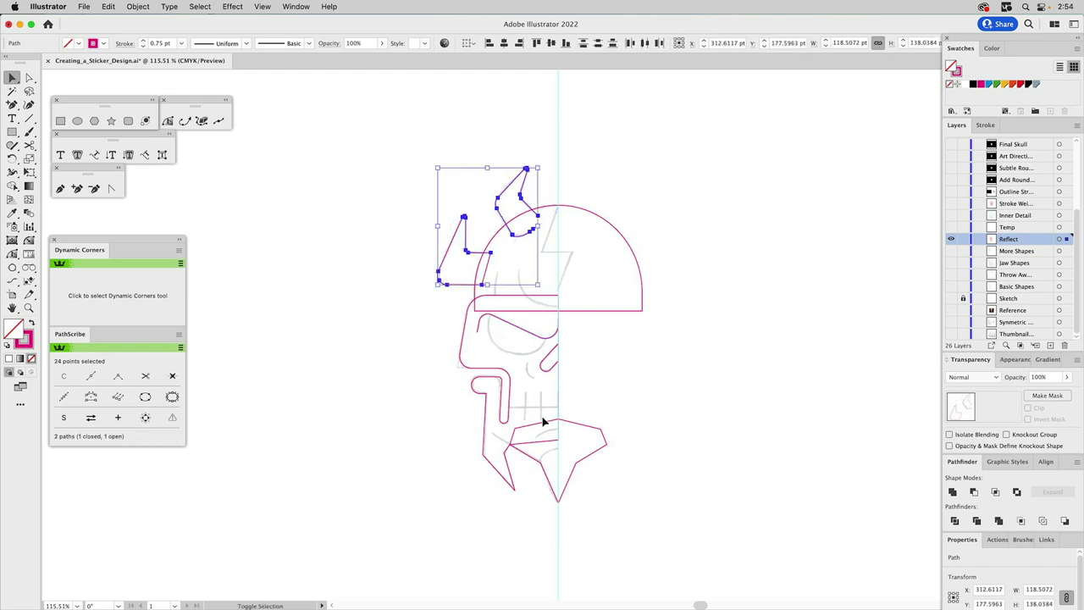
{"action": "left_click", "coordinate": [509, 375], "text": "shift"}
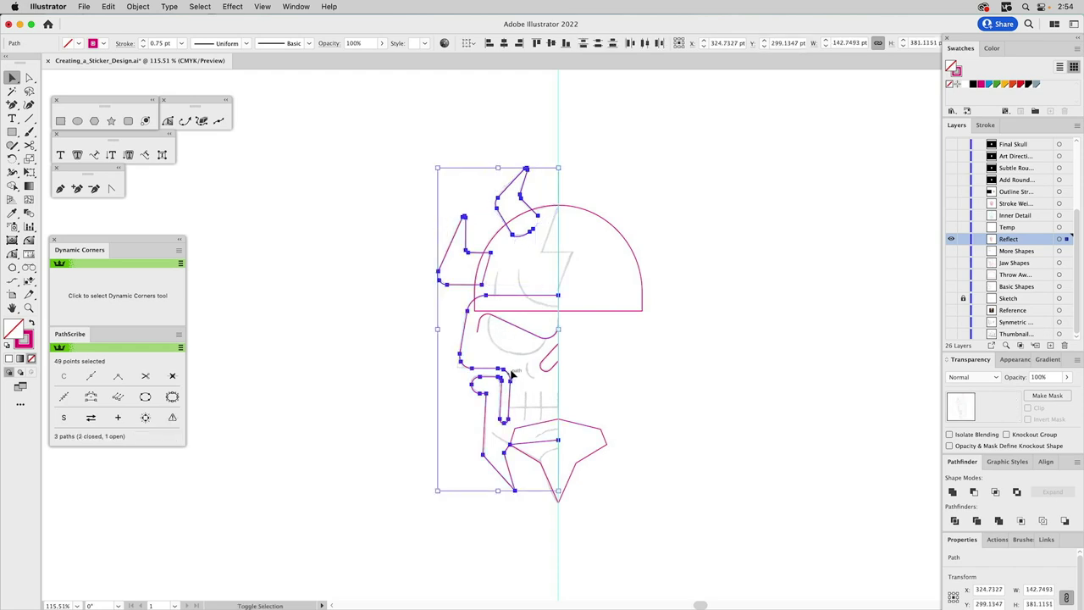
{"action": "left_click", "coordinate": [532, 338], "text": "shift"}
{"action": "left_click", "coordinate": [549, 360], "text": "shift"}
{"action": "left_click_drag", "start_coordinate": [12, 159], "coordinate": [50, 173]}
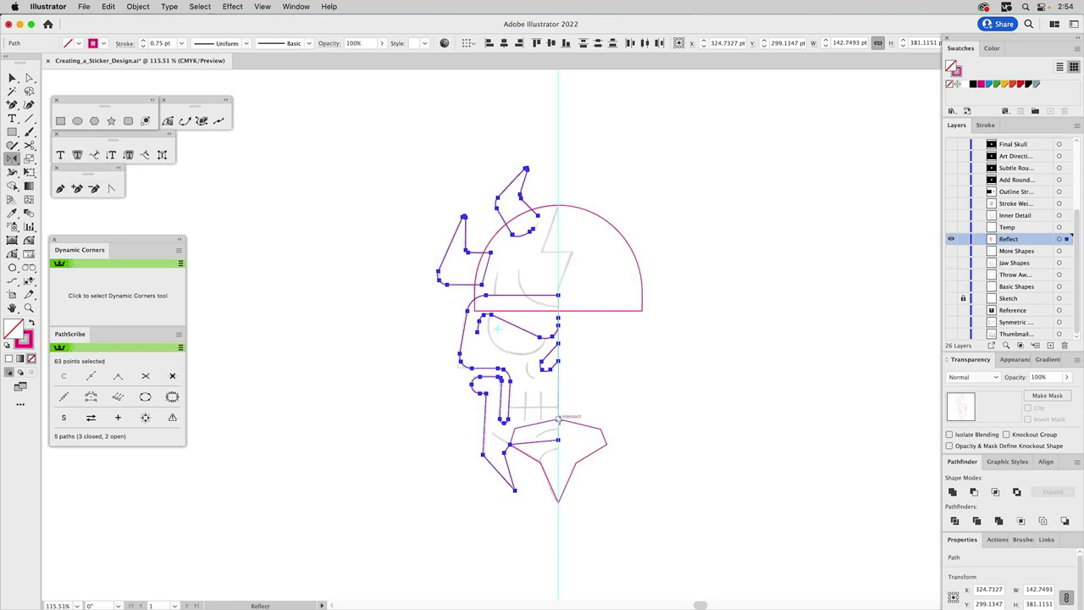
{"action": "left_click_drag", "start_coordinate": [560, 431], "coordinate": [542, 590]}
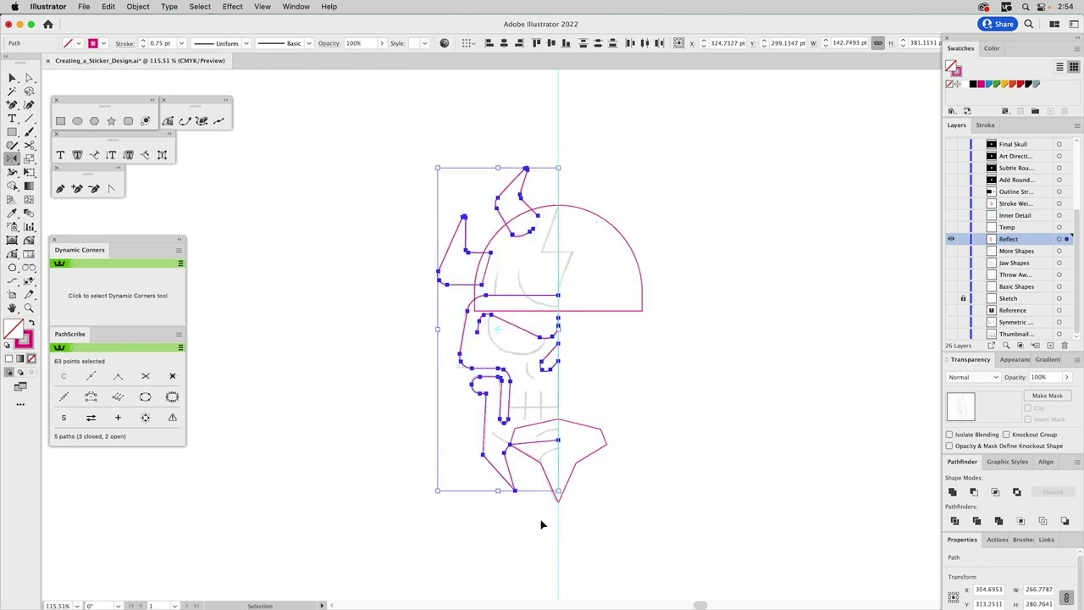
{"action": "left_click", "coordinate": [558, 418]}
{"action": "left_click_drag", "start_coordinate": [562, 585], "coordinate": [560, 555]}
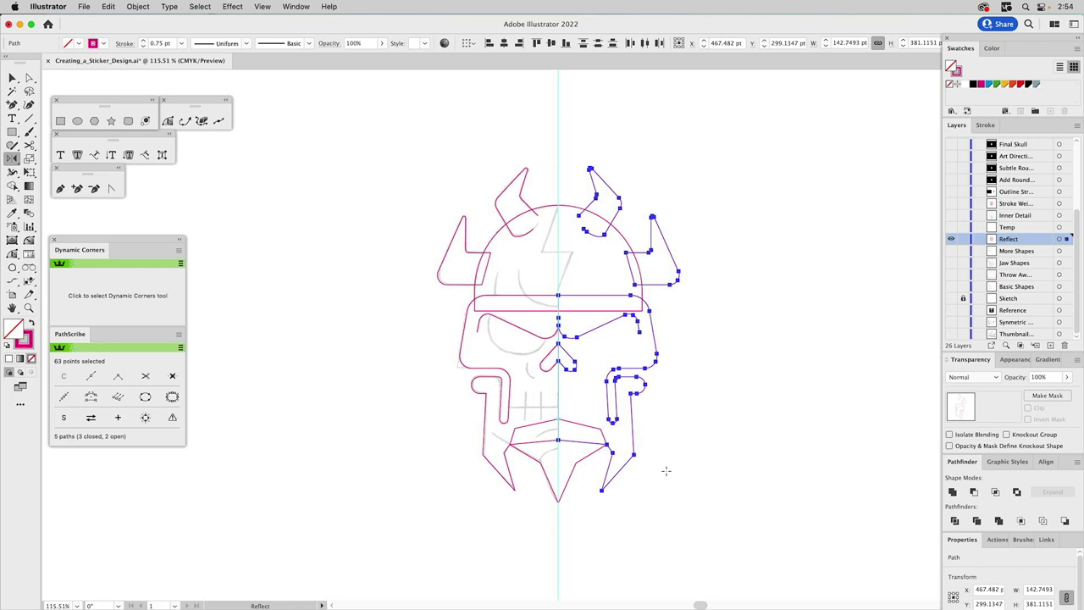
Examine the reflected artwork's separate face halves, chin piece and helmet dome by selecting them in turn
{"action": "key", "text": "v"}
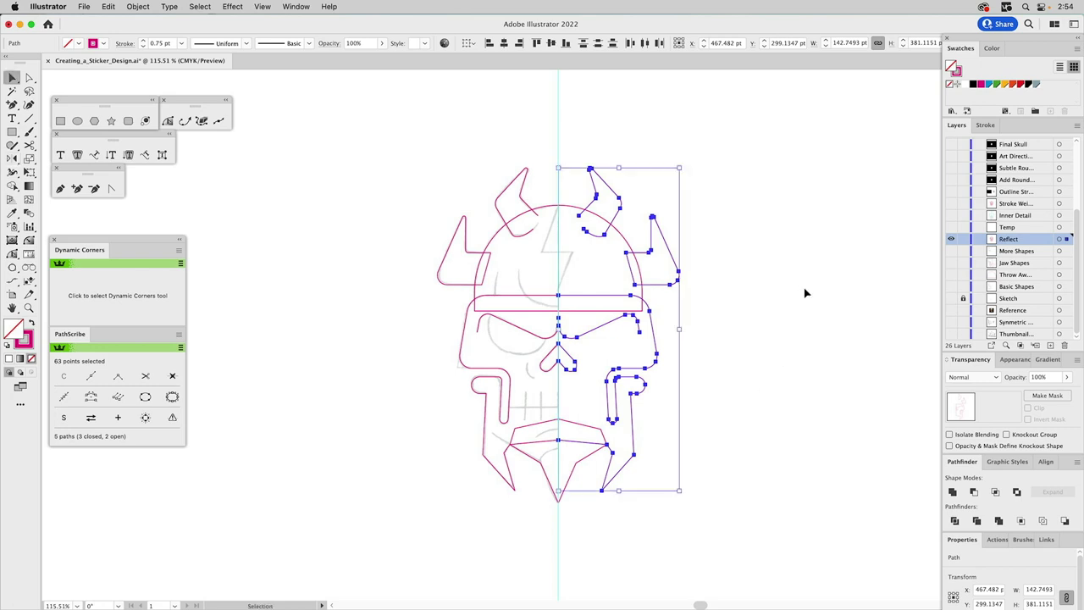
{"action": "left_click", "coordinate": [778, 285]}
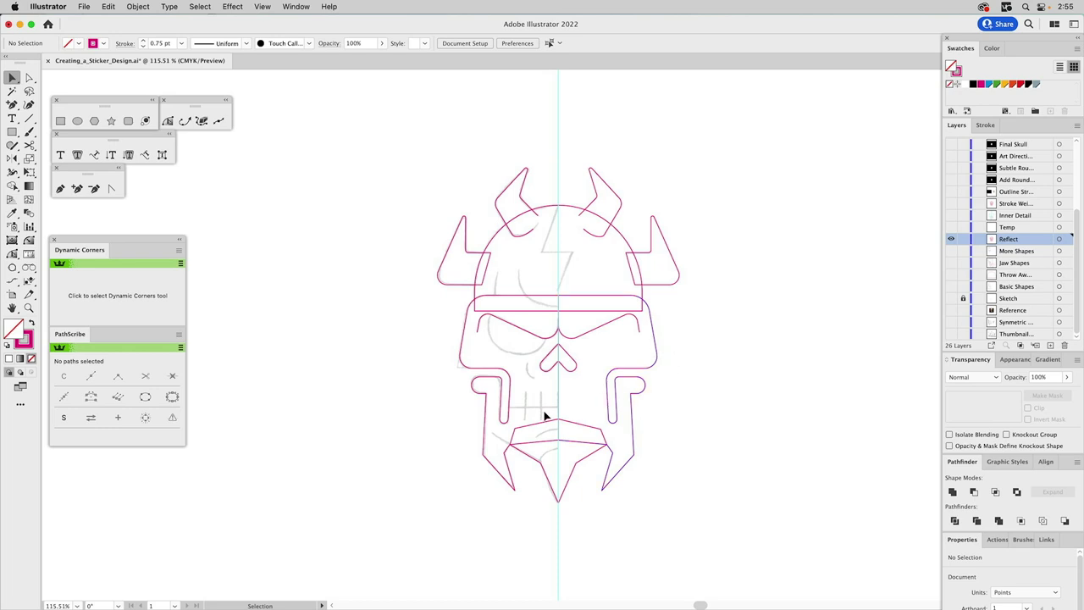
{"action": "left_click", "coordinate": [524, 470]}
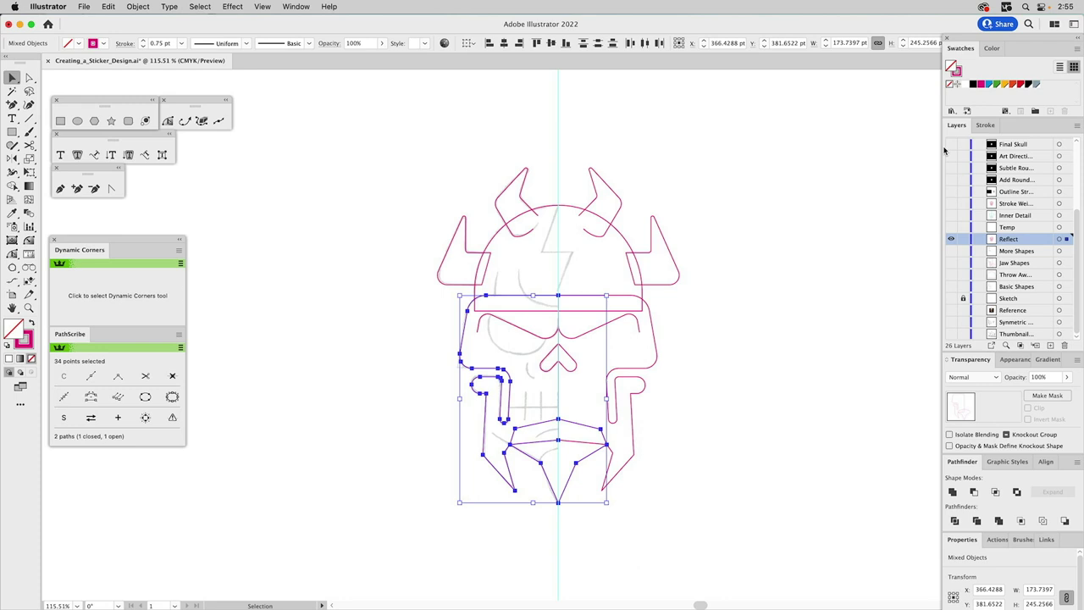
{"action": "left_click", "coordinate": [800, 202]}
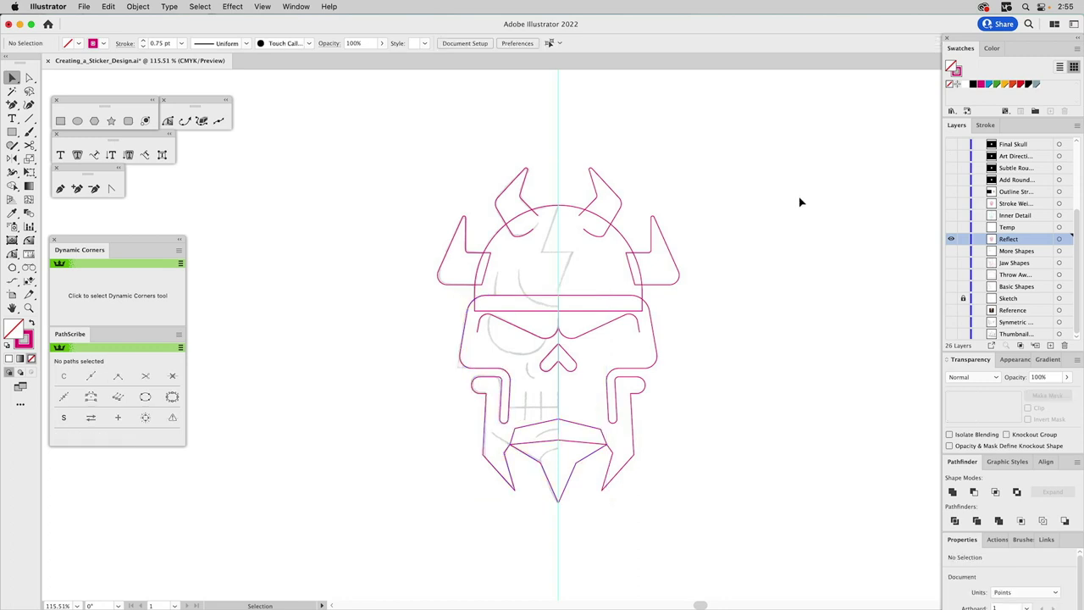
{"action": "left_click", "coordinate": [489, 299]}
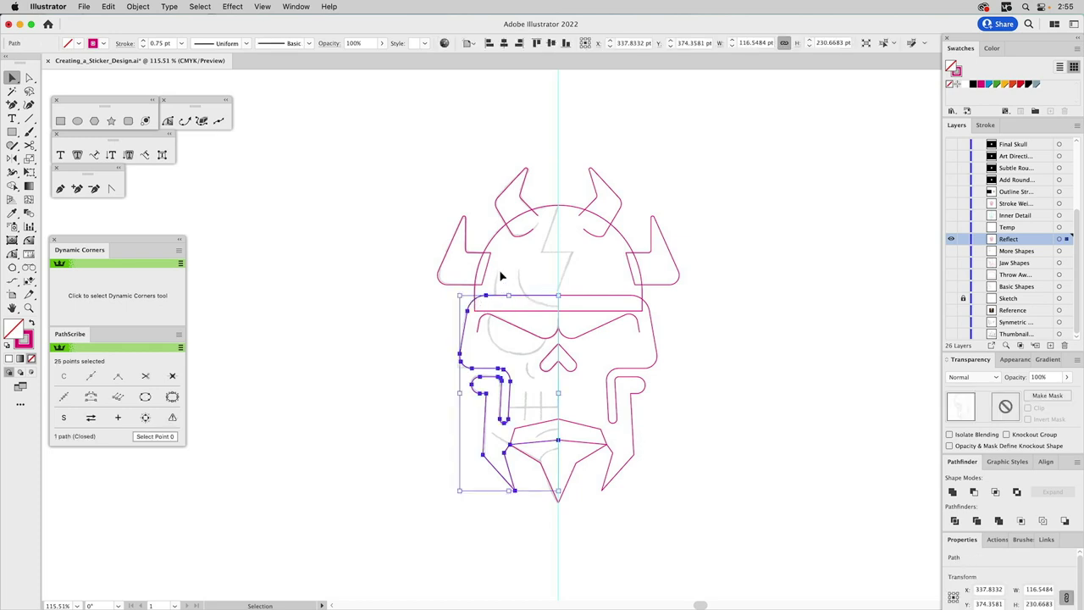
{"action": "left_click", "coordinate": [504, 288]}
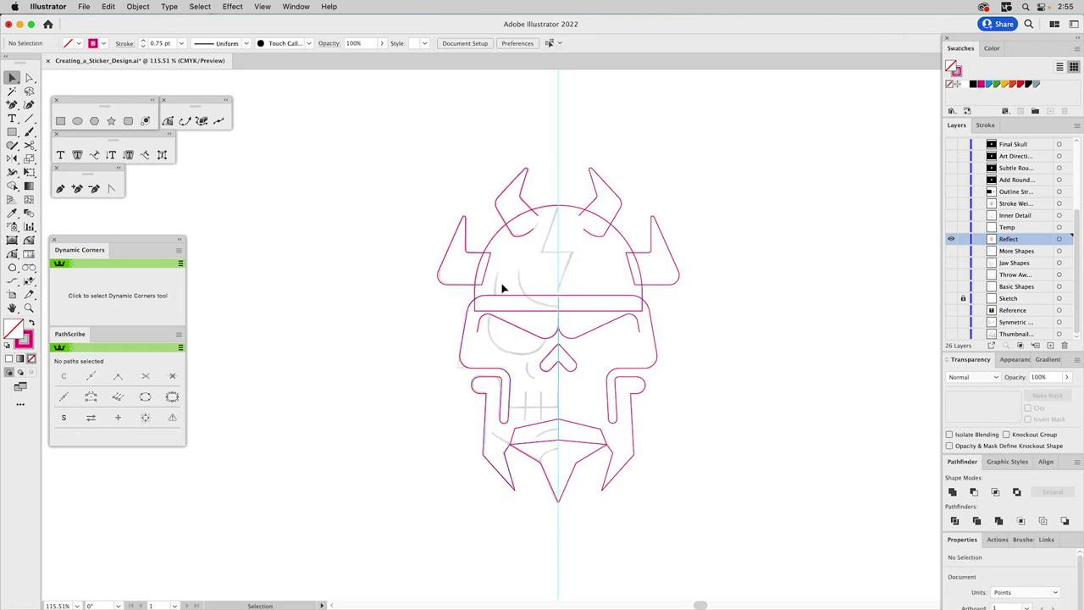
{"action": "left_click", "coordinate": [469, 307]}
{"action": "left_click", "coordinate": [952, 492]}
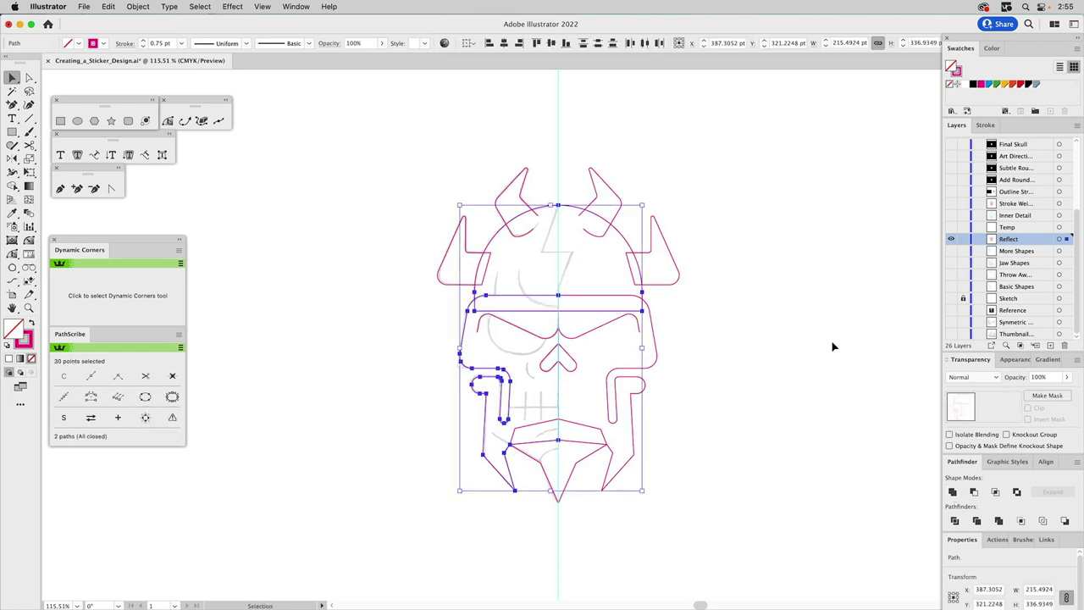
{"action": "left_click", "coordinate": [818, 339]}
Copy both face halves, the chin piece, both horns and both side spikes from the Reflect layer onto the Temp layer
{"action": "left_click", "coordinate": [504, 300]}
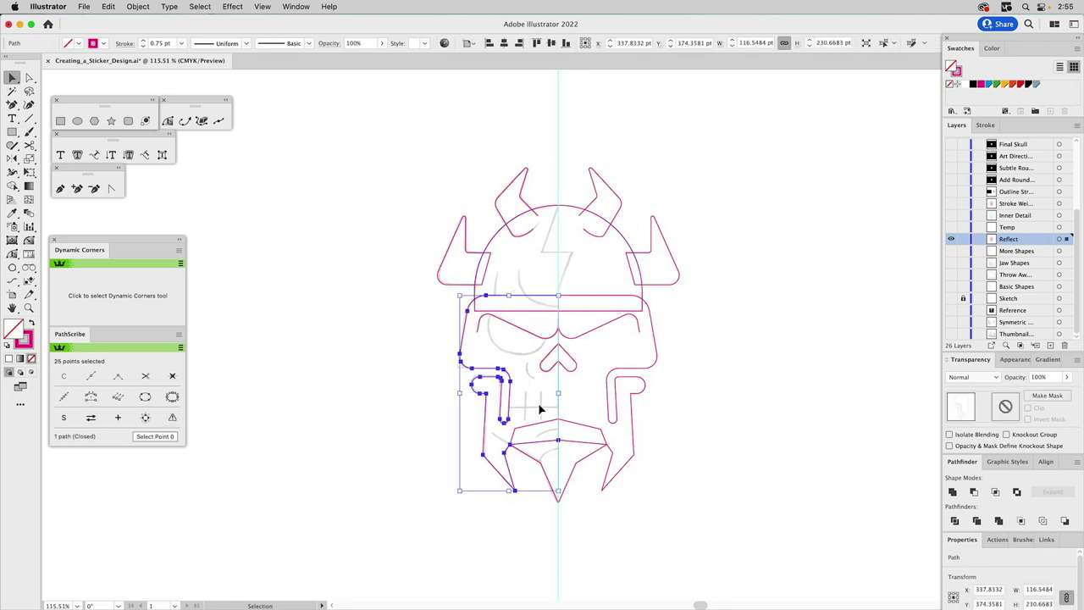
{"action": "left_click", "coordinate": [537, 432], "text": "shift"}
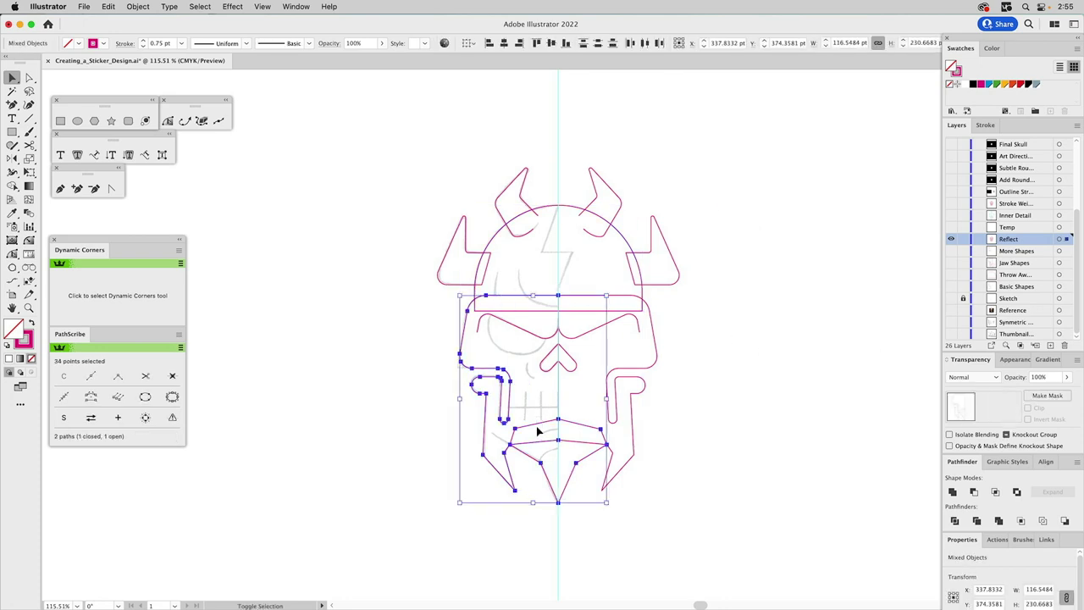
{"action": "left_click", "coordinate": [632, 381], "text": "shift"}
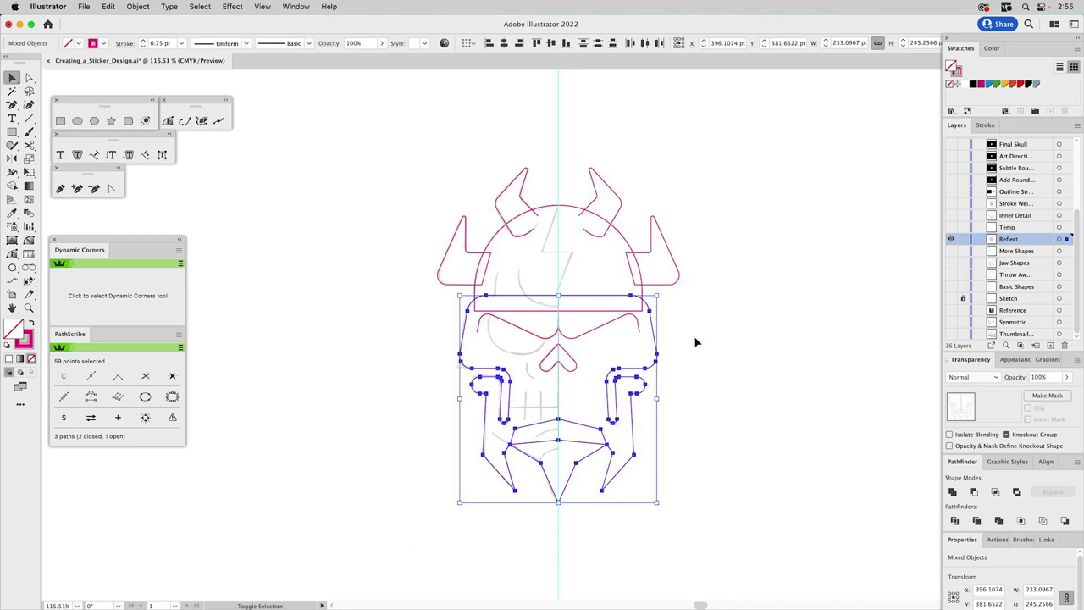
{"action": "left_click", "coordinate": [610, 172], "text": "shift"}
{"action": "left_click", "coordinate": [514, 179], "text": "shift"}
{"action": "left_click", "coordinate": [454, 229], "text": "shift"}
{"action": "left_click", "coordinate": [652, 267], "text": "shift"}
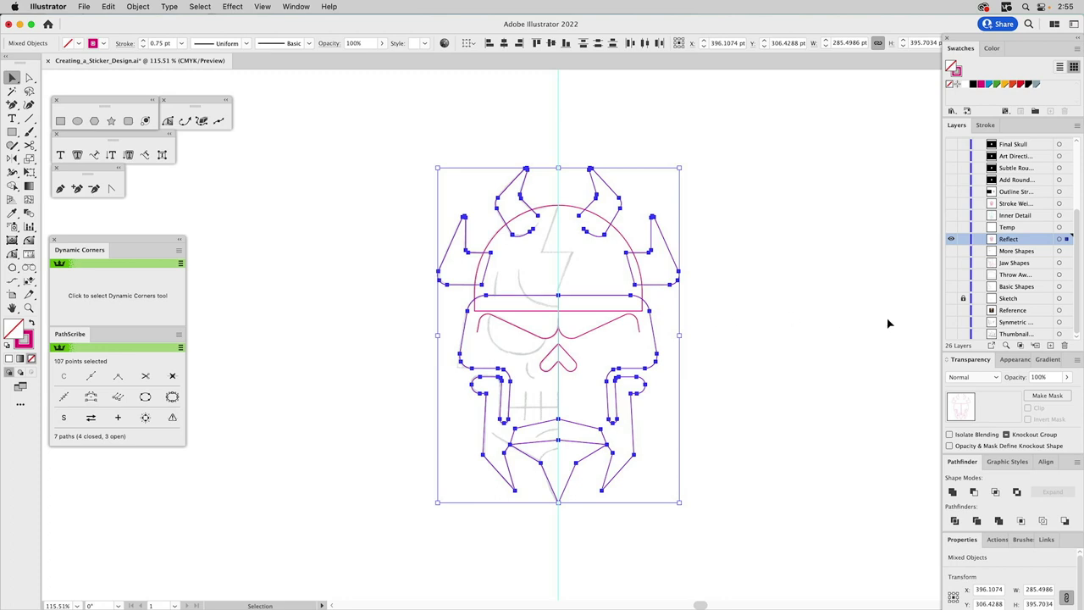
{"action": "left_click_drag", "start_coordinate": [1066, 240], "coordinate": [1066, 231]}
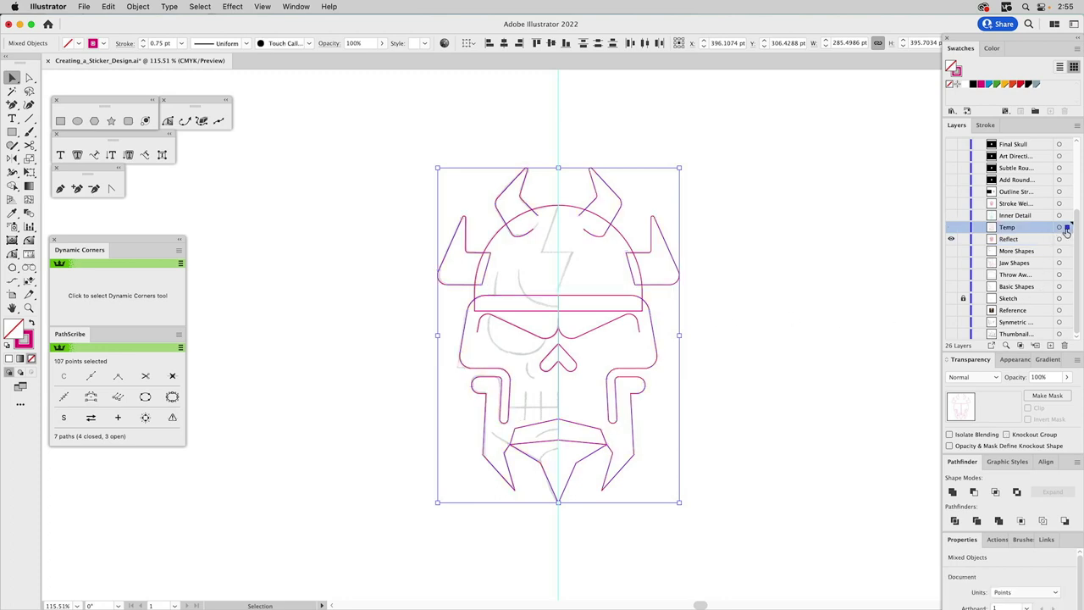
{"action": "left_click", "coordinate": [803, 263]}
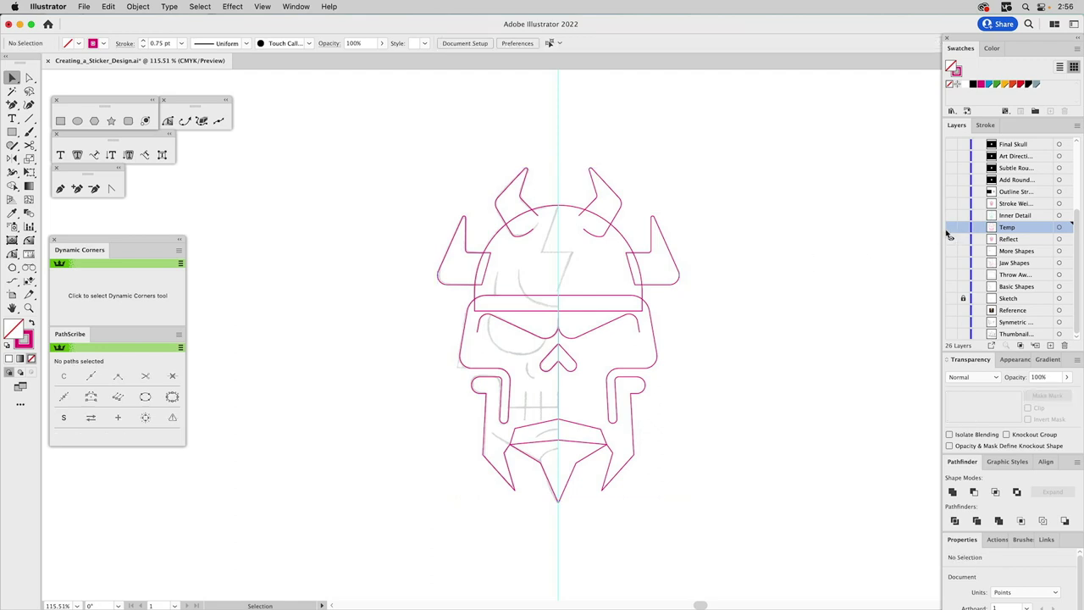
Unite the helmet dome, both face and jaw halves and the chin piece into a single head outline
{"action": "left_click", "coordinate": [633, 307]}
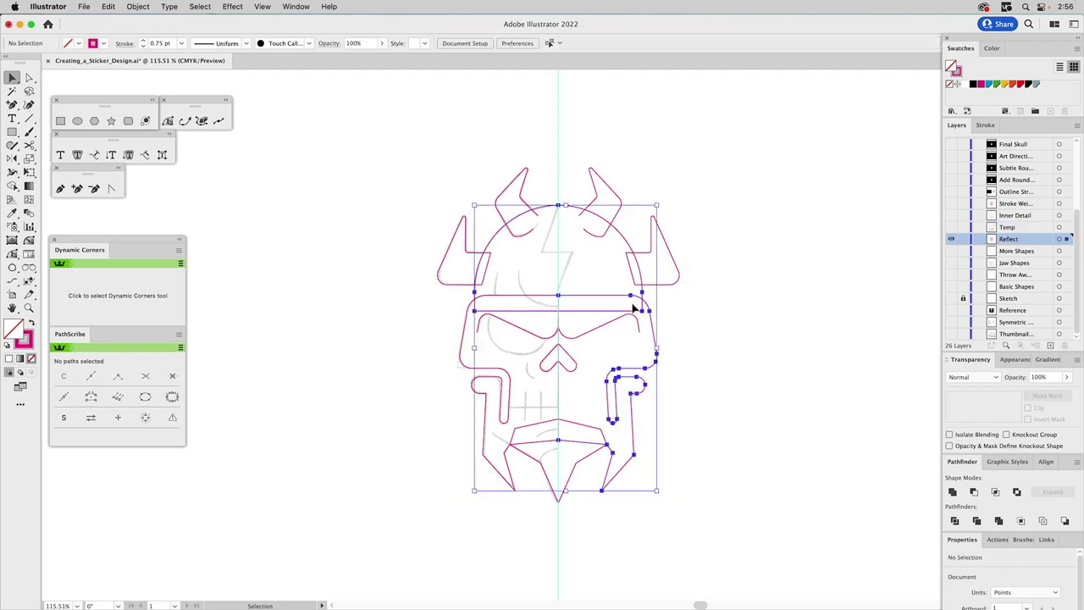
{"action": "left_click", "coordinate": [498, 422], "text": "shift"}
{"action": "left_click", "coordinate": [532, 431], "text": "shift"}
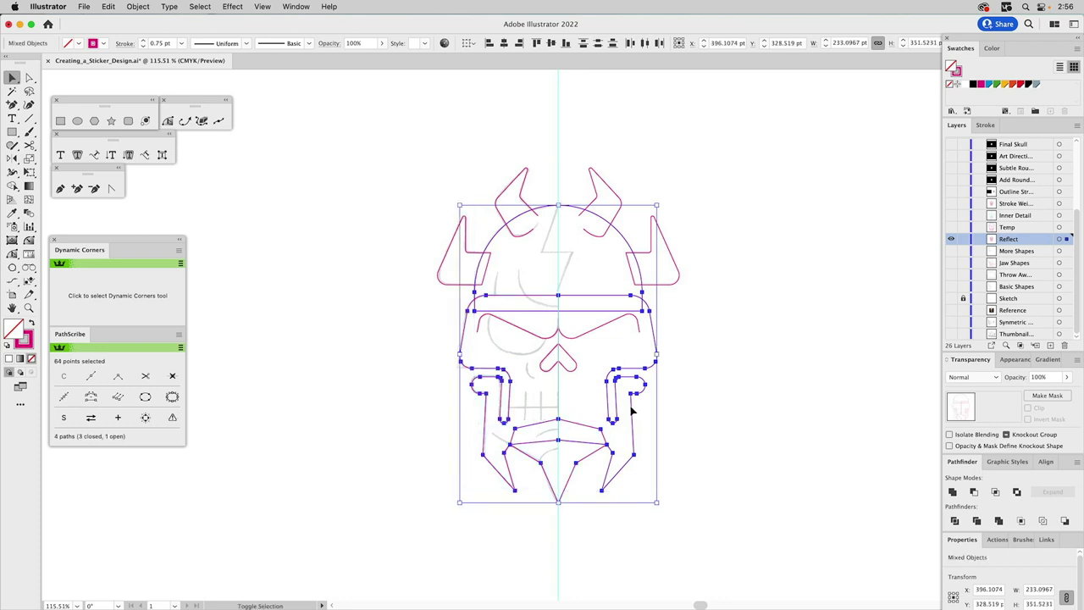
{"action": "left_click", "coordinate": [953, 492]}
{"action": "left_click", "coordinate": [815, 343]}
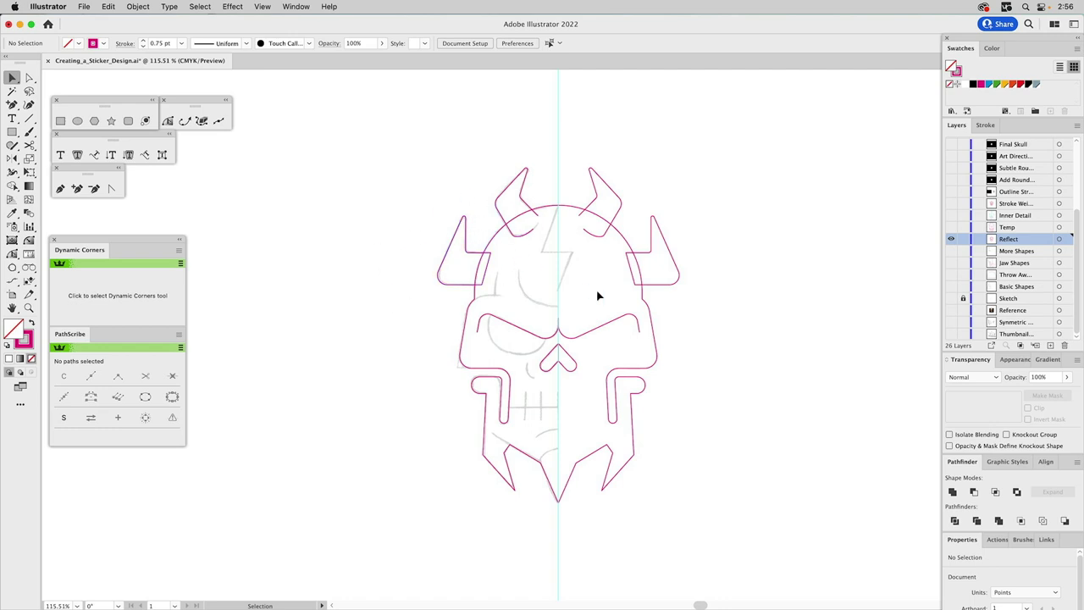
Cut the head outline inside the left spike and at the spike's upper edge, and delete the segment between the cuts
{"action": "left_click", "coordinate": [29, 307]}
{"action": "left_click_drag", "start_coordinate": [420, 207], "coordinate": [590, 314]}
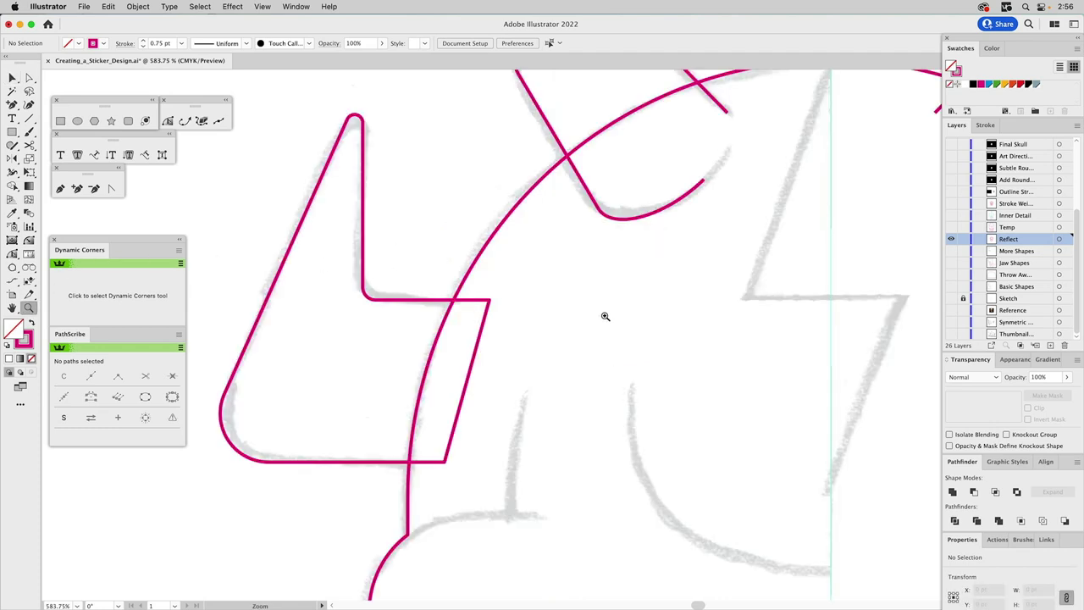
{"action": "key", "text": "v"}
{"action": "left_click", "coordinate": [475, 328]}
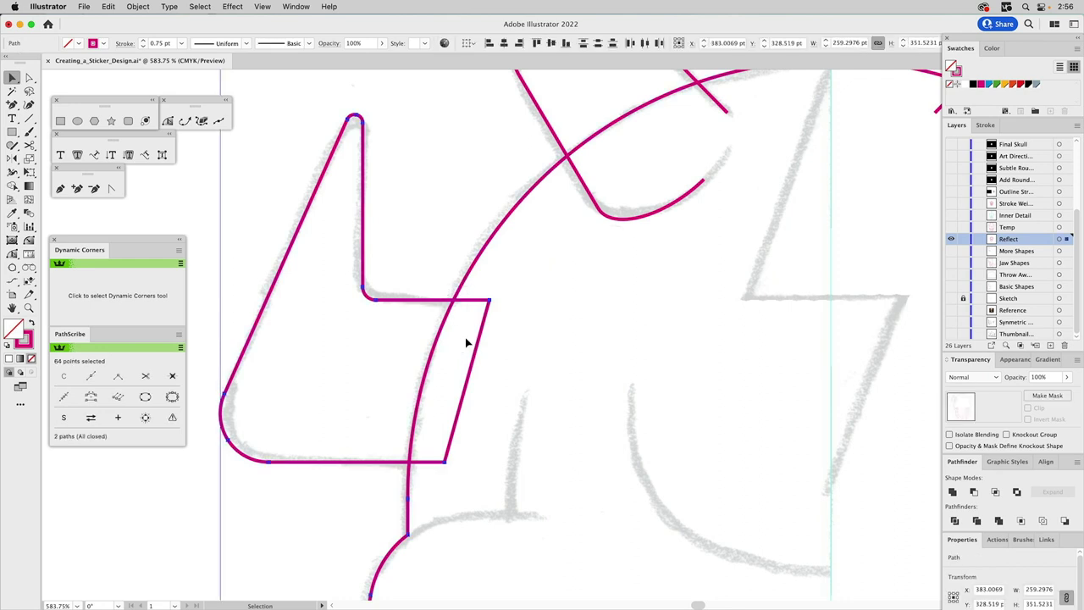
{"action": "left_click", "coordinate": [29, 146]}
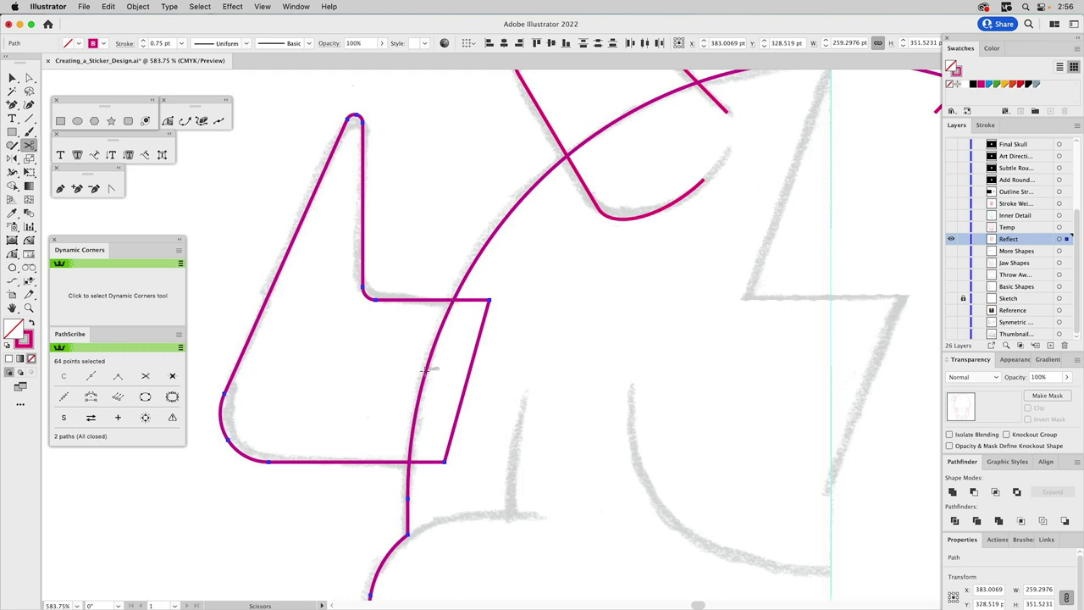
{"action": "left_click", "coordinate": [429, 368]}
{"action": "key", "text": "v"}
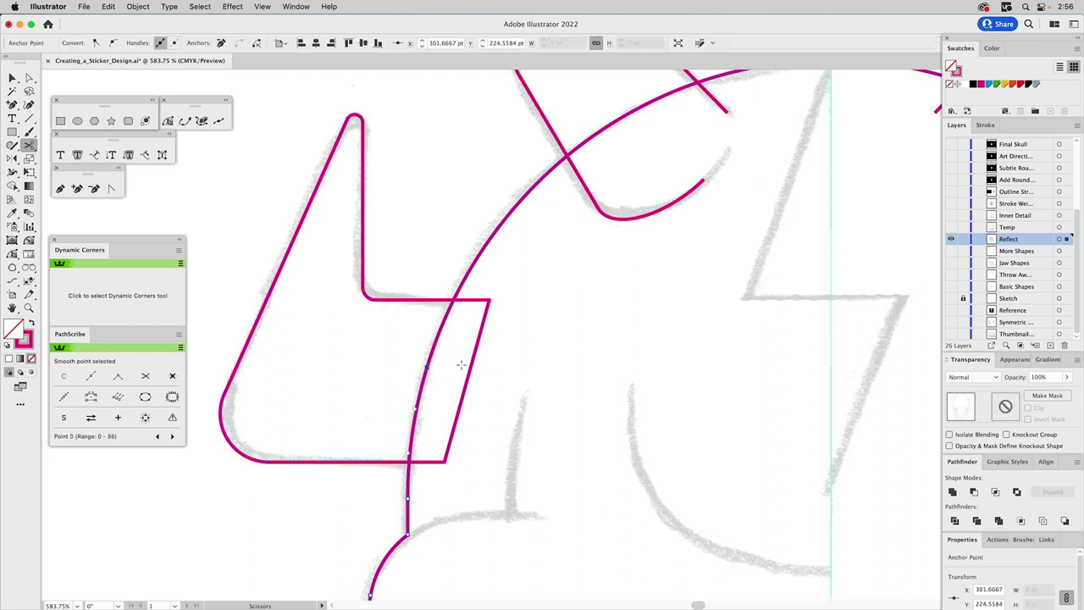
{"action": "left_click", "coordinate": [467, 290]}
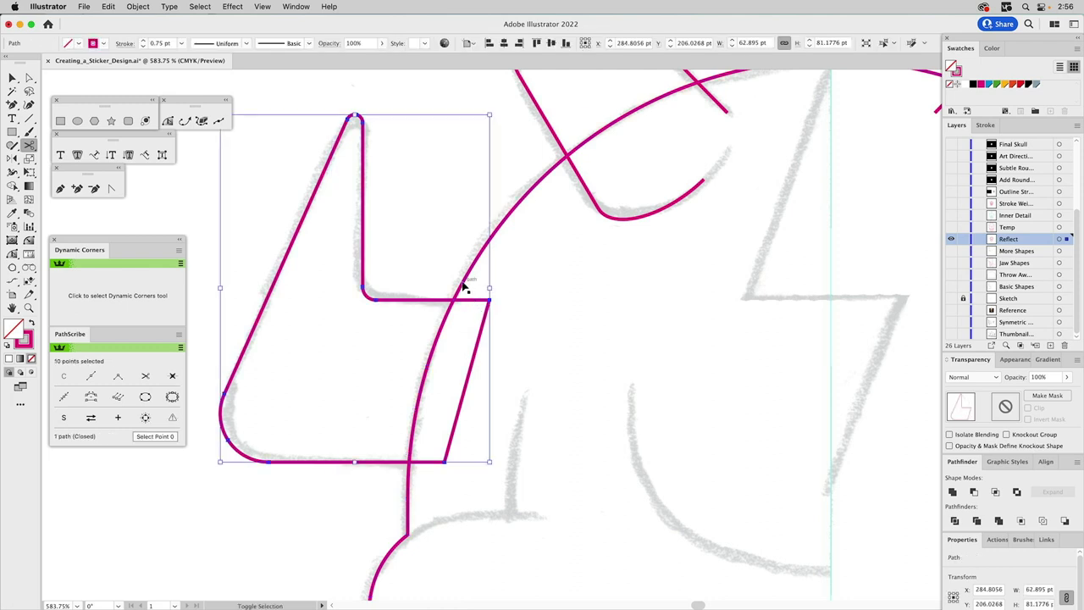
{"action": "left_click", "coordinate": [465, 293], "text": "shift"}
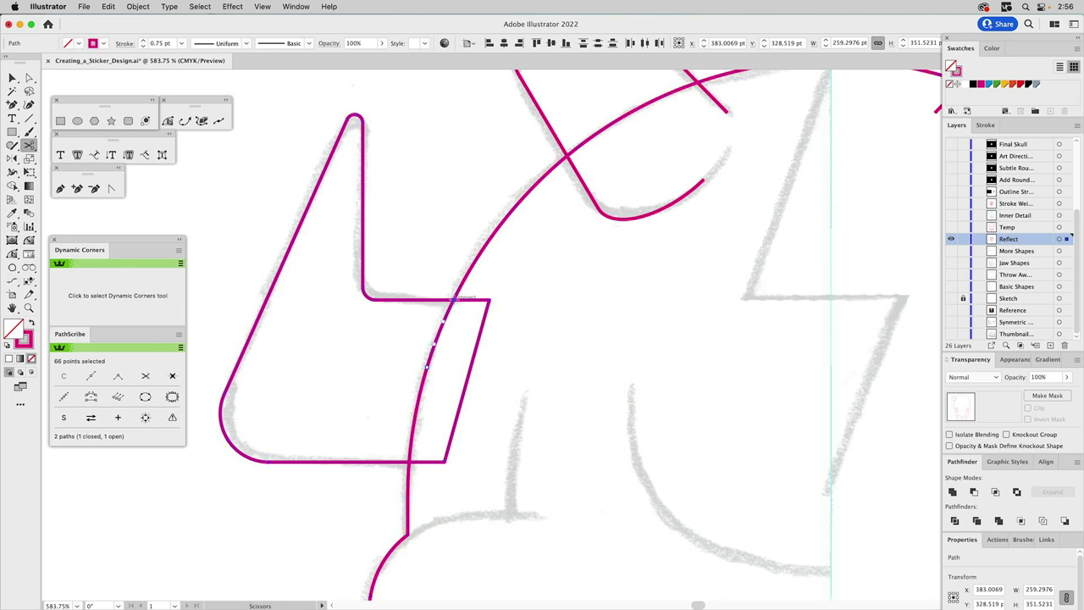
{"action": "left_click", "coordinate": [455, 298]}
{"action": "key", "text": "Delete"}
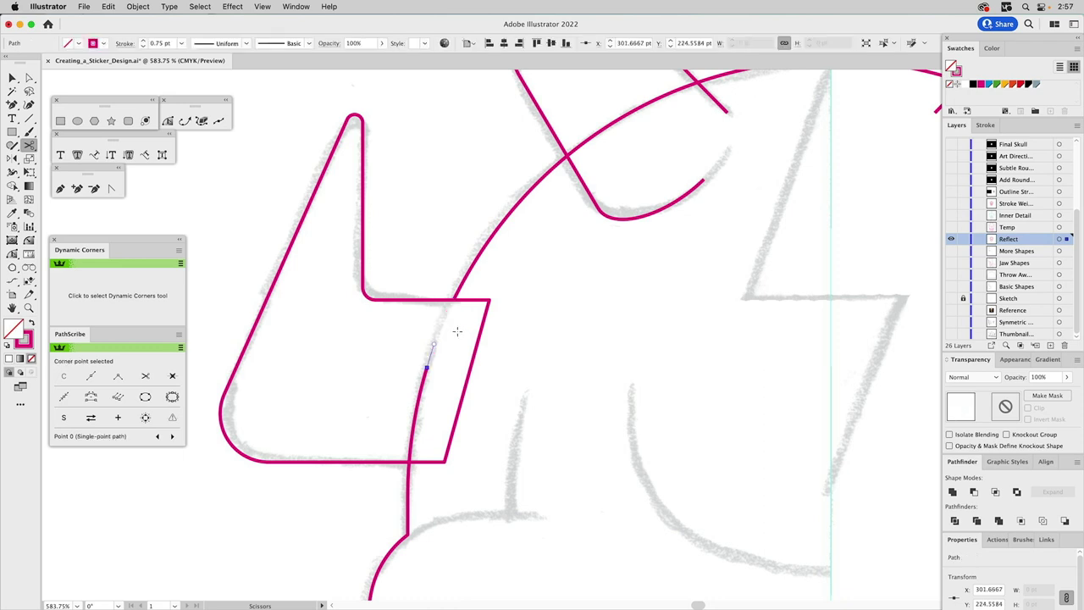
Cut the left spike's upper and lower edges inside the head and delete its slanted inner end
{"action": "left_click", "coordinate": [473, 300], "text": "super"}
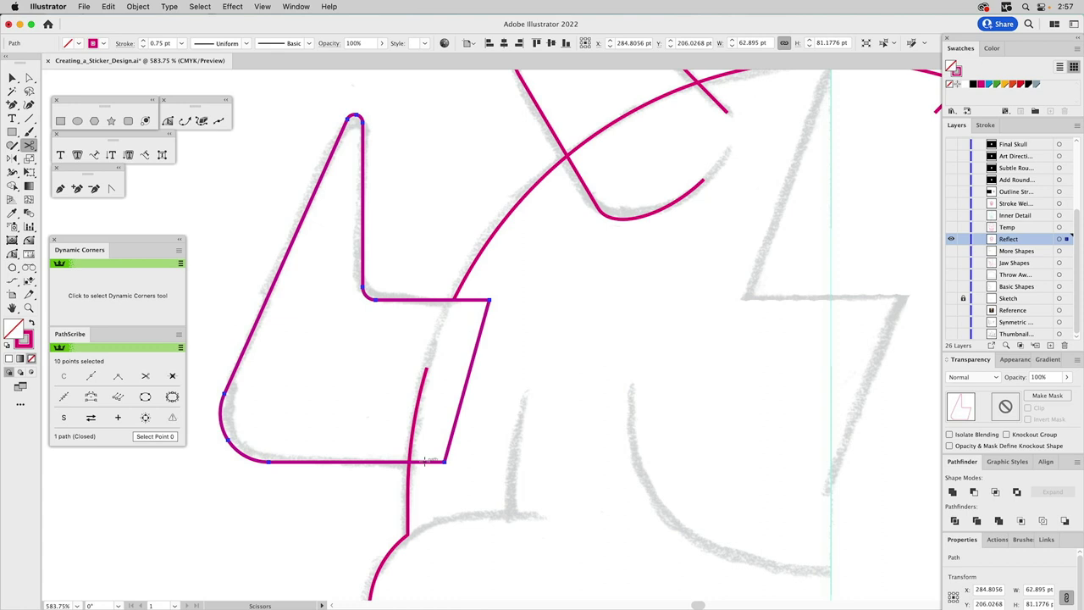
{"action": "left_click", "coordinate": [426, 461]}
{"action": "key", "text": "a"}
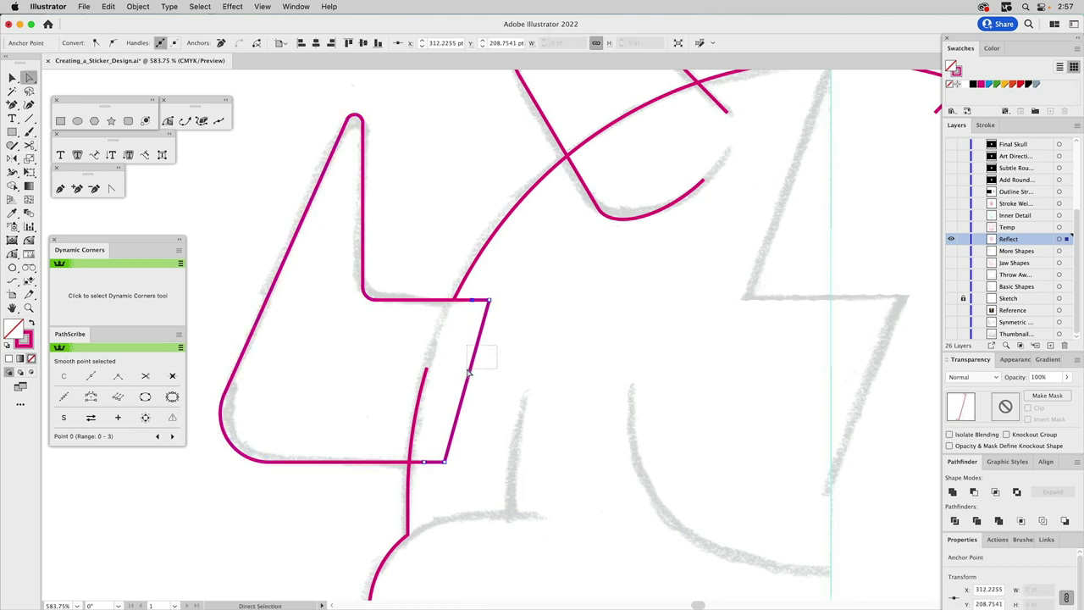
{"action": "key", "text": "Delete"}
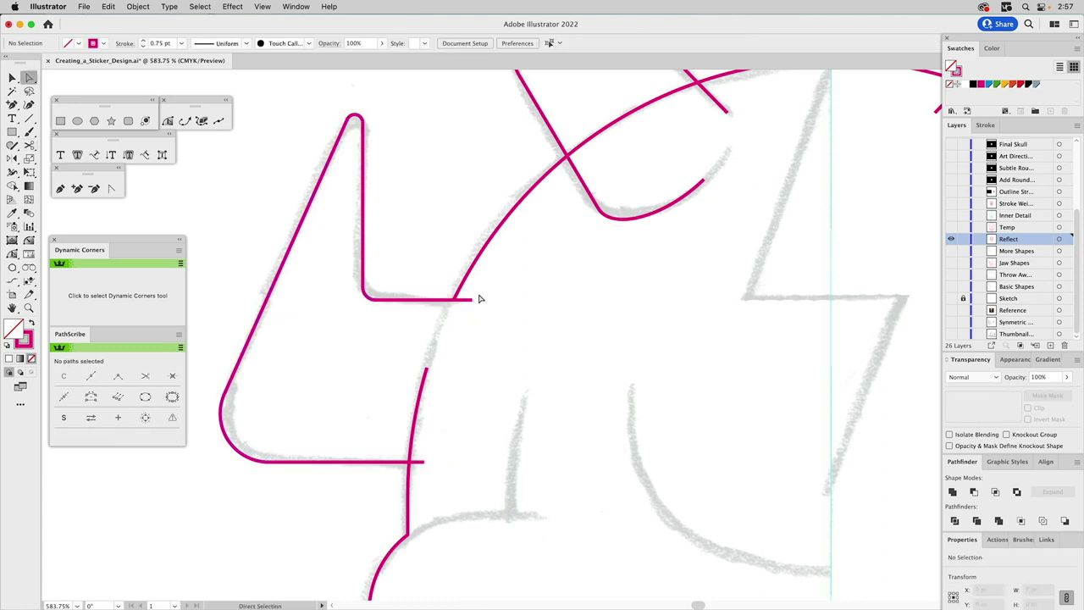
Move the left spike's two open endpoints so they meet the head outline
{"action": "left_click_drag", "start_coordinate": [472, 299], "coordinate": [455, 302]}
{"action": "left_click_drag", "start_coordinate": [425, 465], "coordinate": [399, 467]}
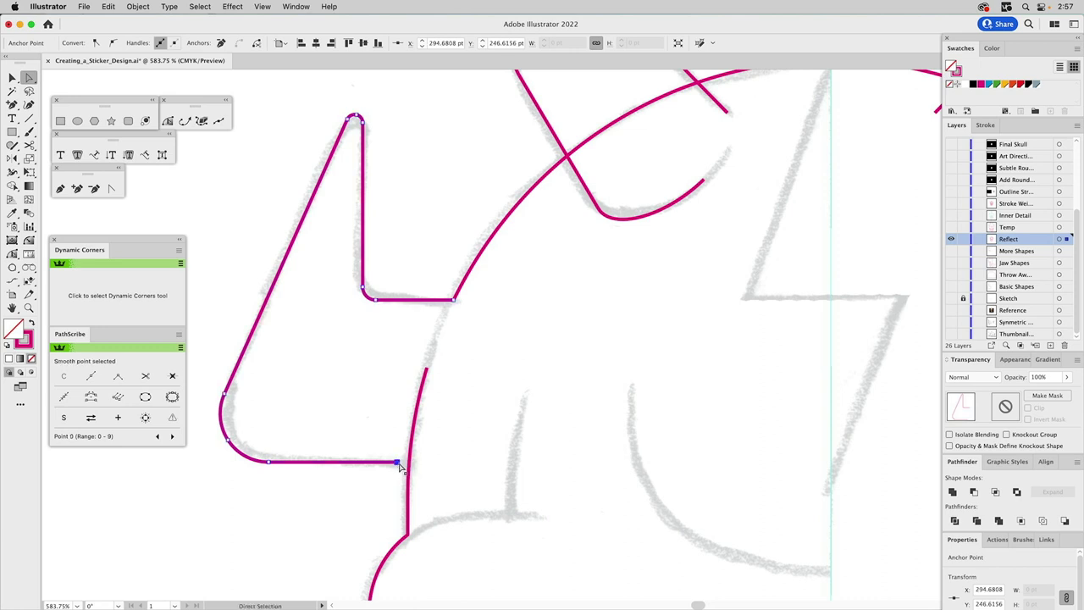
{"action": "left_click_drag", "start_coordinate": [399, 464], "coordinate": [410, 464]}
{"action": "left_click", "coordinate": [585, 387]}
Remove the segment of the head outline that crosses the left horn with the Shape Builder tool
{"action": "left_click_drag", "start_coordinate": [604, 229], "coordinate": [522, 418]}
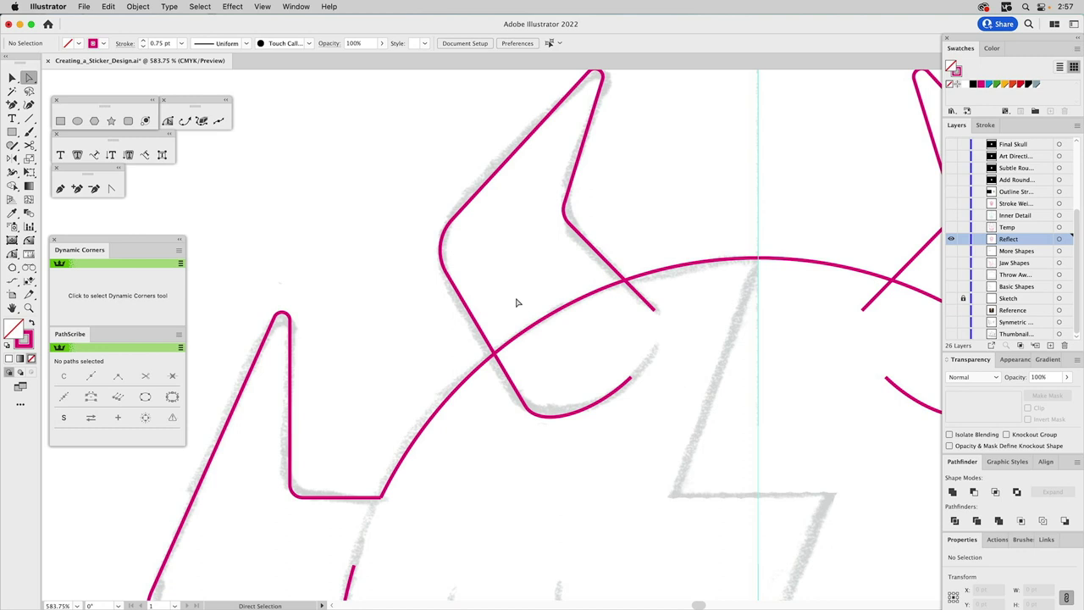
{"action": "key", "text": "v"}
{"action": "left_click", "coordinate": [485, 389]}
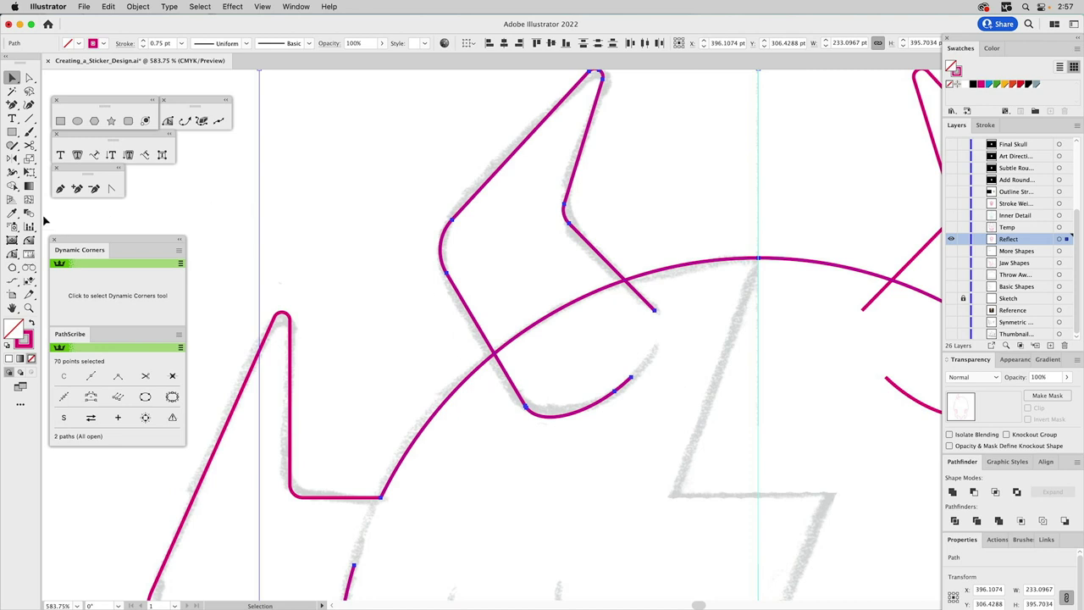
{"action": "left_click", "coordinate": [14, 188]}
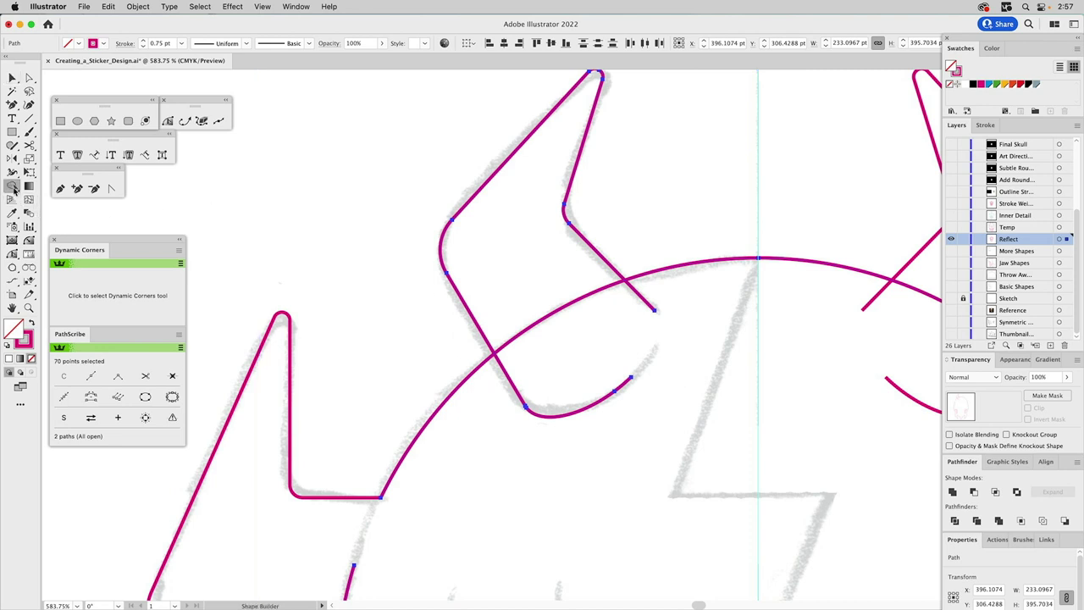
{"action": "left_click", "coordinate": [534, 330], "text": "alt"}
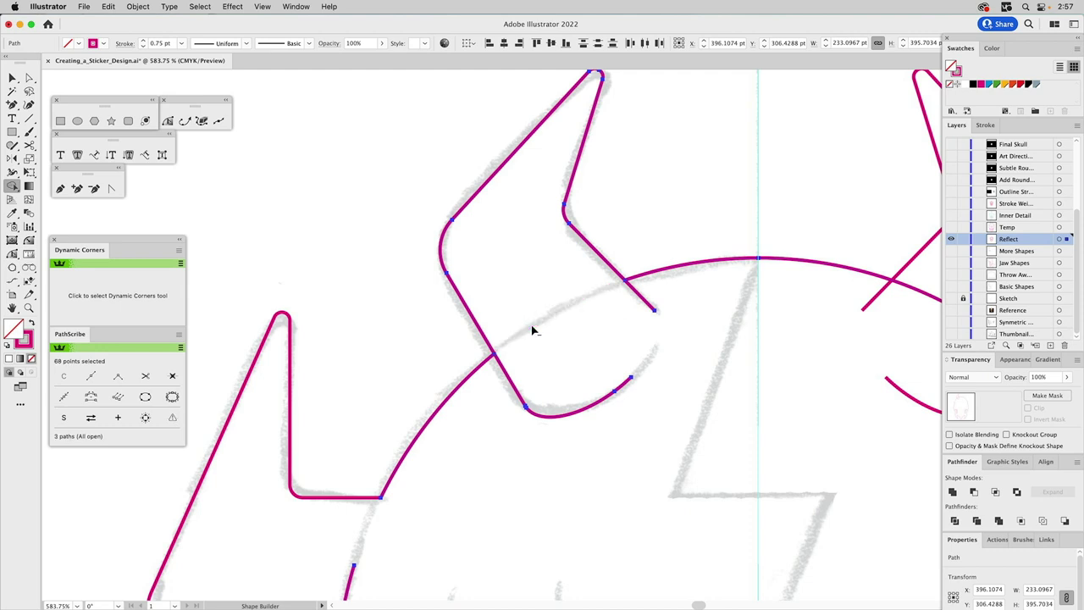
{"action": "key", "text": "v"}
{"action": "left_click", "coordinate": [573, 368]}
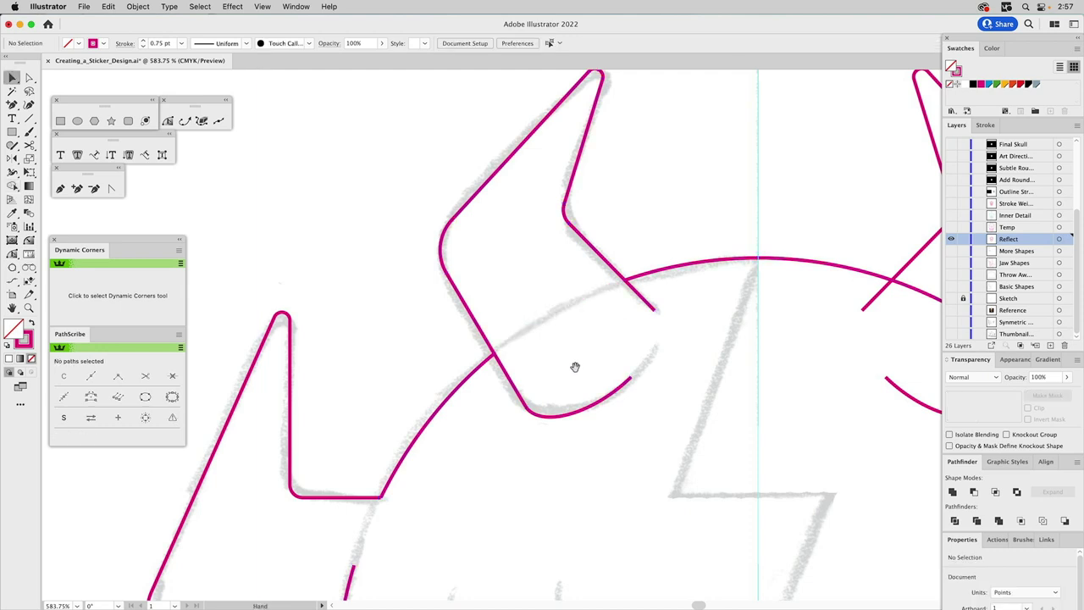
{"action": "scroll", "coordinate": [533, 172], "scroll_direction": "down", "scroll_amount": 5}
{"action": "left_click", "coordinate": [28, 308]}
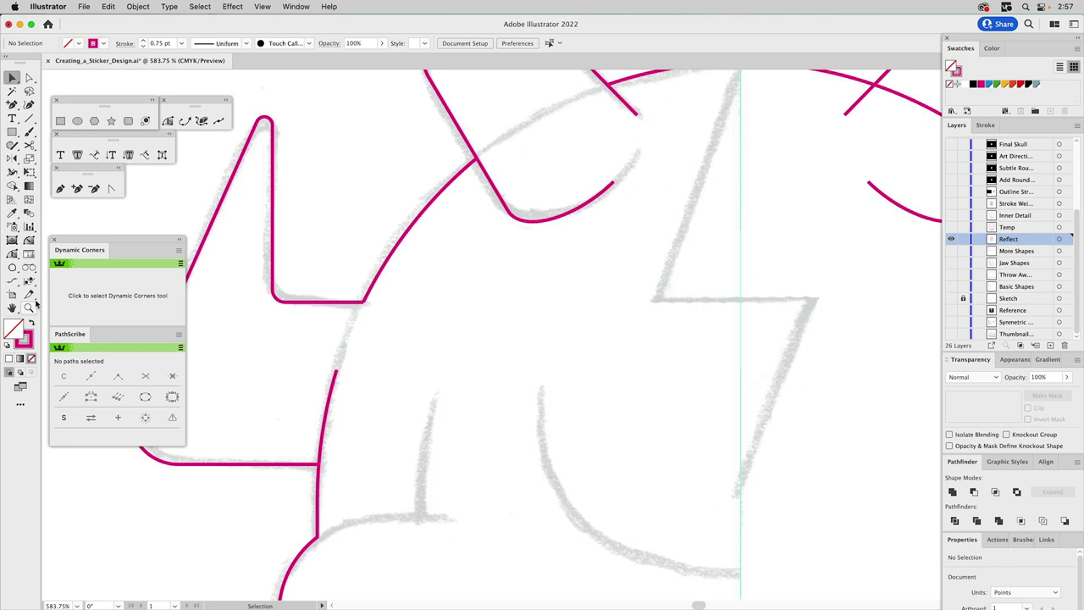
{"action": "left_click", "coordinate": [632, 306], "text": "alt"}
{"action": "left_click", "coordinate": [632, 306], "text": "alt"}
{"action": "left_click", "coordinate": [632, 307], "text": "alt"}
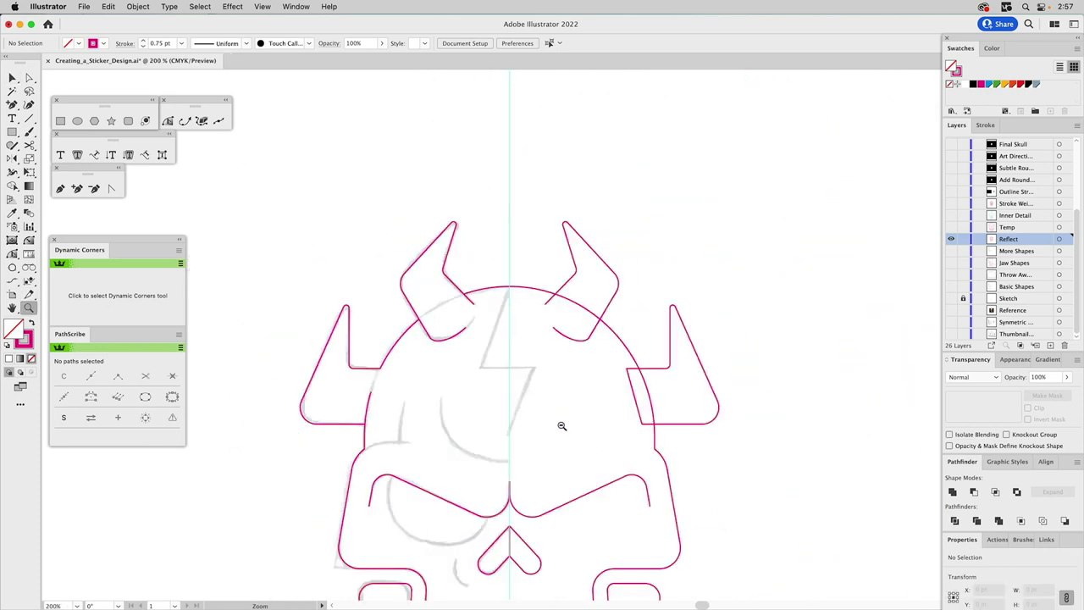
{"action": "left_click", "coordinate": [438, 351]}
{"action": "left_click_drag", "start_coordinate": [551, 284], "coordinate": [557, 289]}
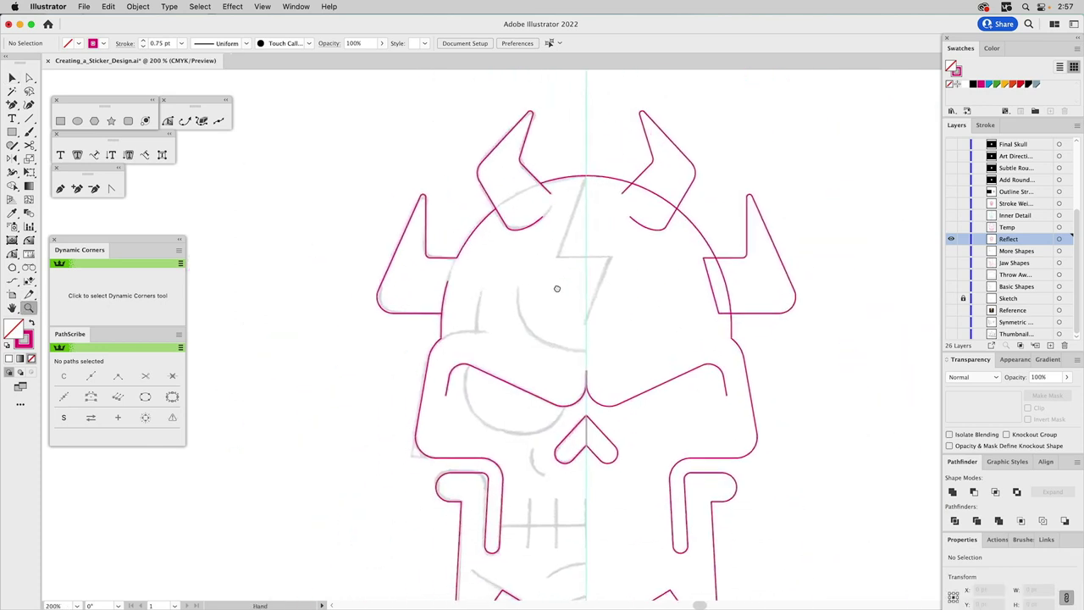
Unite the two mirrored halves of the nose into one shape, leaving the centre guide out of the selection
{"action": "scroll", "coordinate": [557, 289], "scroll_direction": "up", "scroll_amount": 3}
{"action": "scroll", "coordinate": [557, 289], "scroll_direction": "right", "scroll_amount": 1}
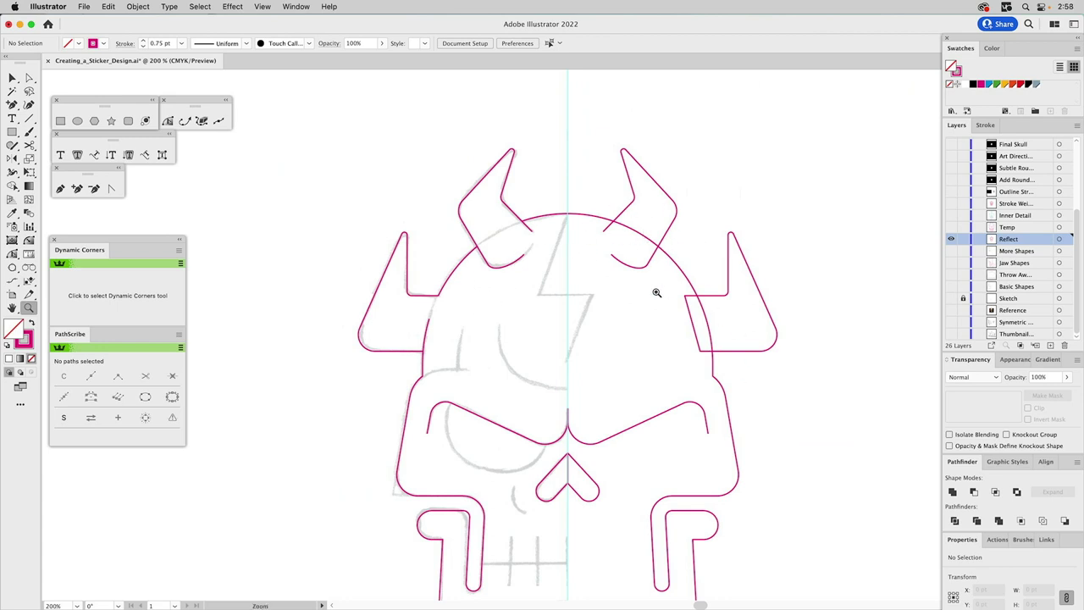
{"action": "left_click_drag", "start_coordinate": [595, 428], "coordinate": [592, 279]}
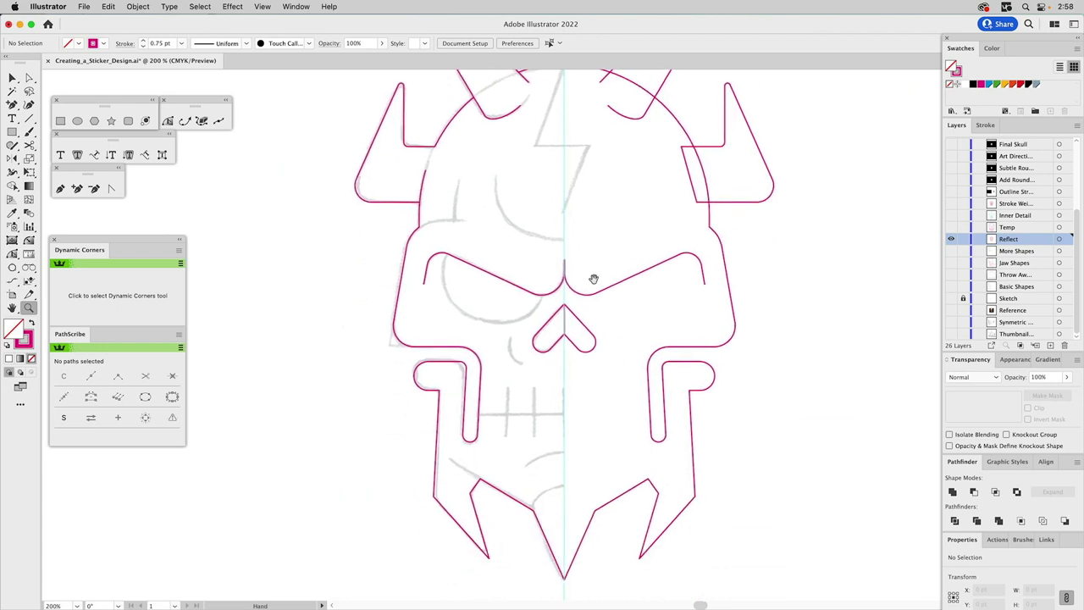
{"action": "key", "text": "v"}
{"action": "left_click", "coordinate": [581, 316]}
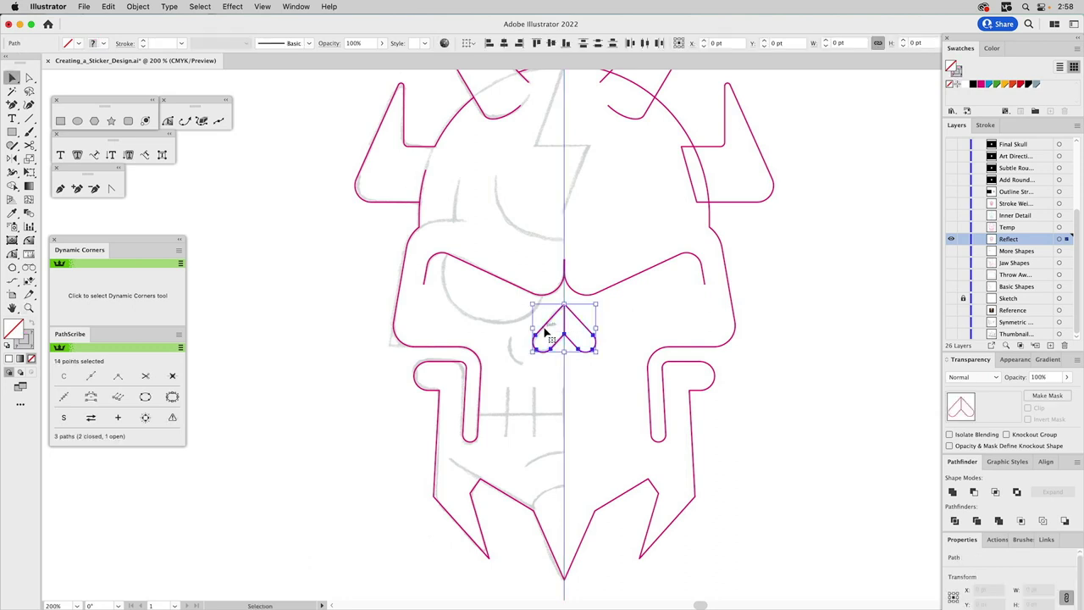
{"action": "left_click", "coordinate": [564, 392], "text": "shift"}
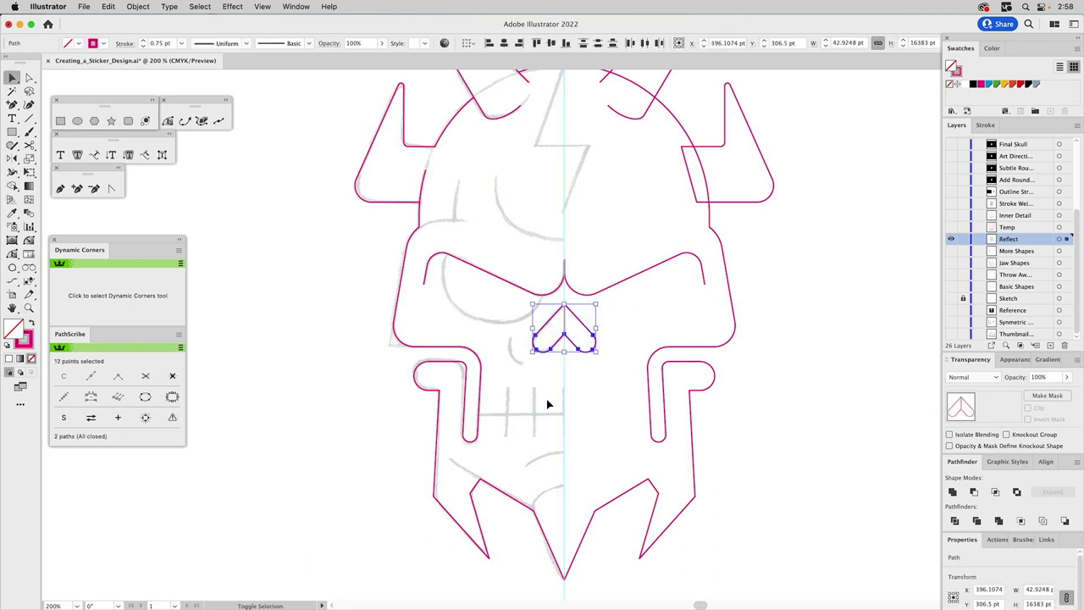
{"action": "left_click", "coordinate": [952, 493]}
{"action": "left_click", "coordinate": [650, 319]}
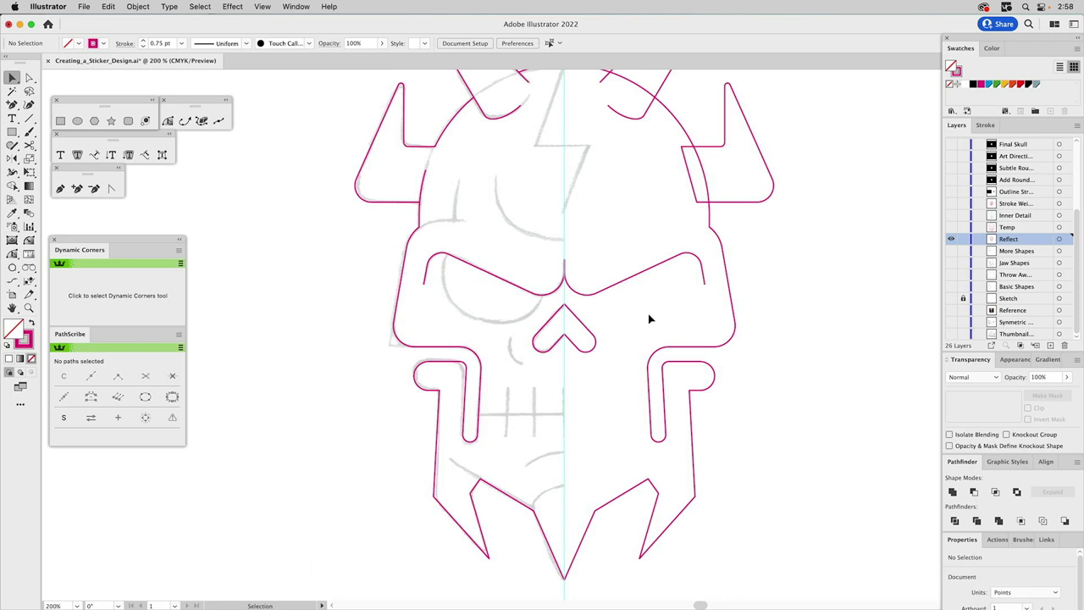
Round the pointed tips of the lower jaw and the chin to about 1.889 pt with the Dynamic Corners tool
{"action": "key", "text": "super"}
{"action": "key", "text": "super+0"}
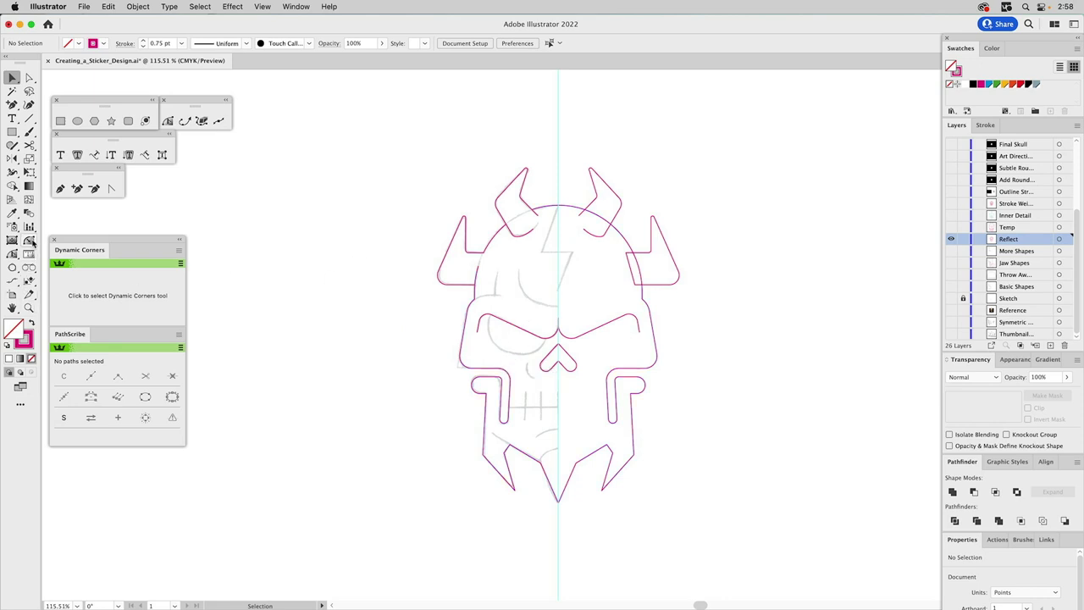
{"action": "left_click", "coordinate": [30, 241]}
{"action": "left_click_drag", "start_coordinate": [464, 218], "coordinate": [472, 223]}
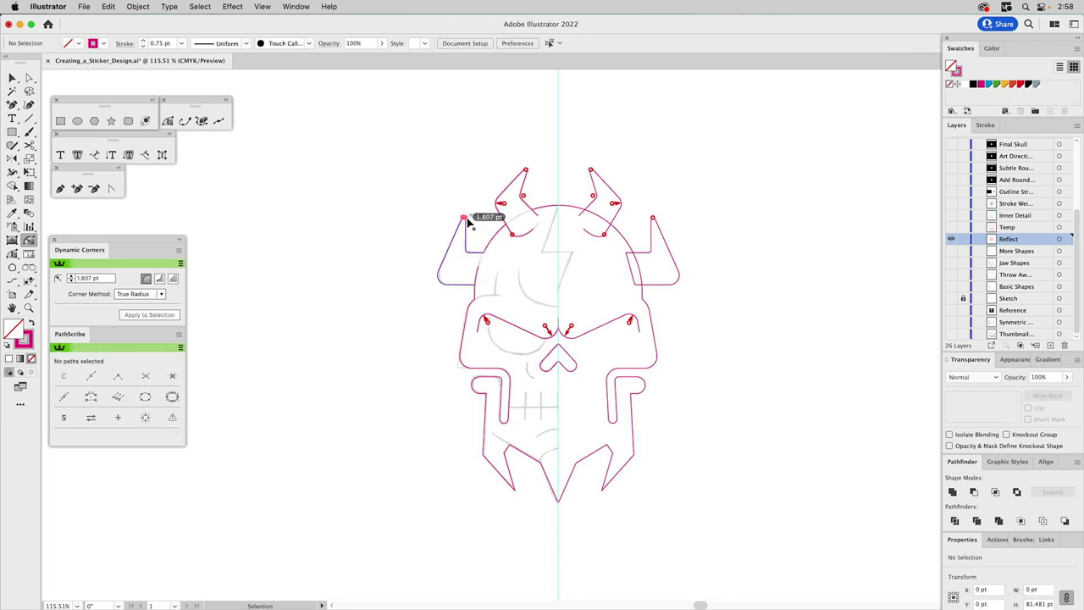
{"action": "left_click", "coordinate": [525, 170]}
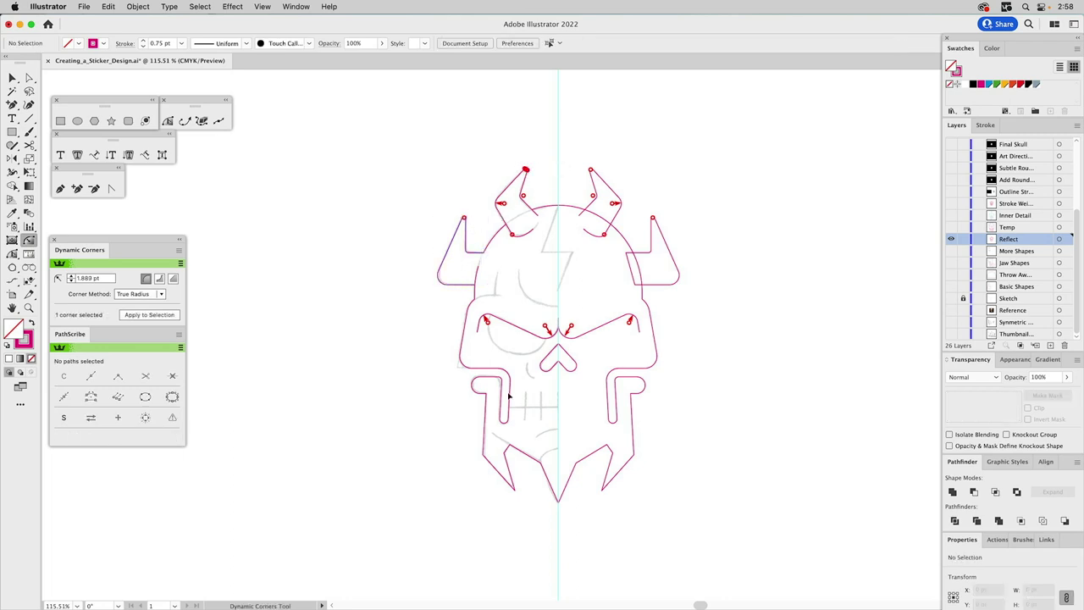
{"action": "left_click", "coordinate": [513, 487]}
{"action": "left_click", "coordinate": [558, 501]}
{"action": "left_click", "coordinate": [605, 490]}
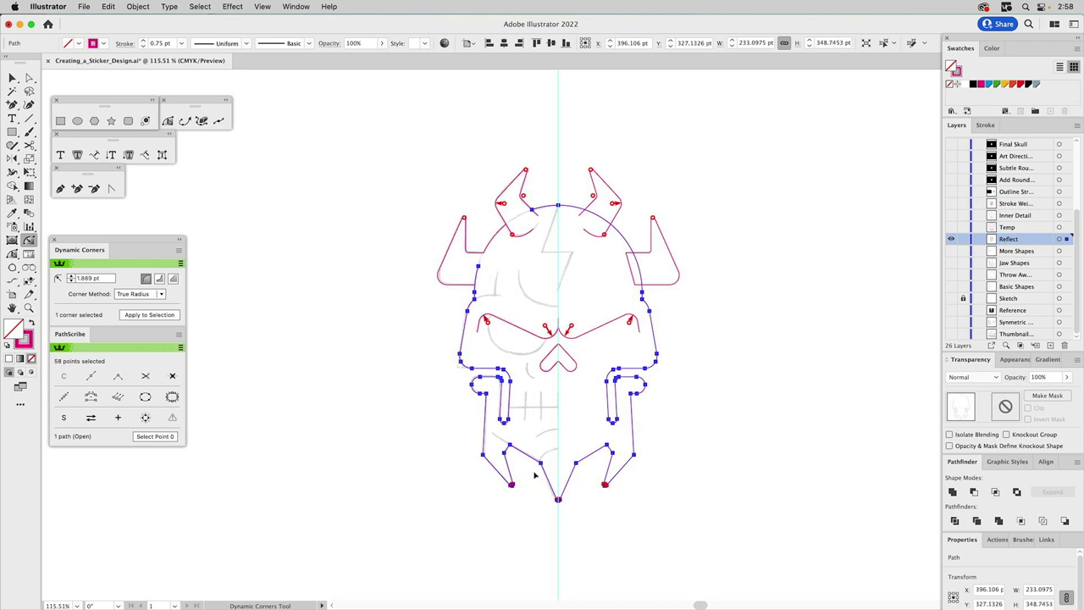
Round the jaw's two lower outer corners to 5.8 pt with the Dynamic Corners tool
{"action": "left_click_drag", "start_coordinate": [490, 463], "coordinate": [501, 491]}
{"action": "left_click", "coordinate": [632, 454]}
{"action": "left_click", "coordinate": [686, 445], "text": "super"}
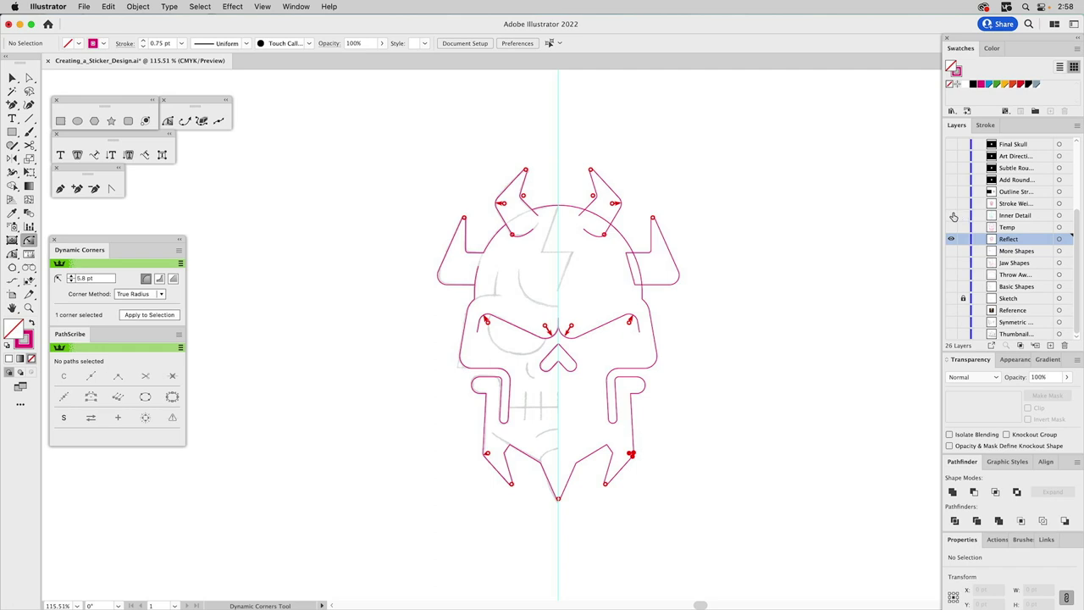
Examine the Inner Detail layer's linework and the Temp layer's shapes against the reflected skull outline
{"action": "left_click", "coordinate": [951, 215]}
{"action": "key", "text": "v"}
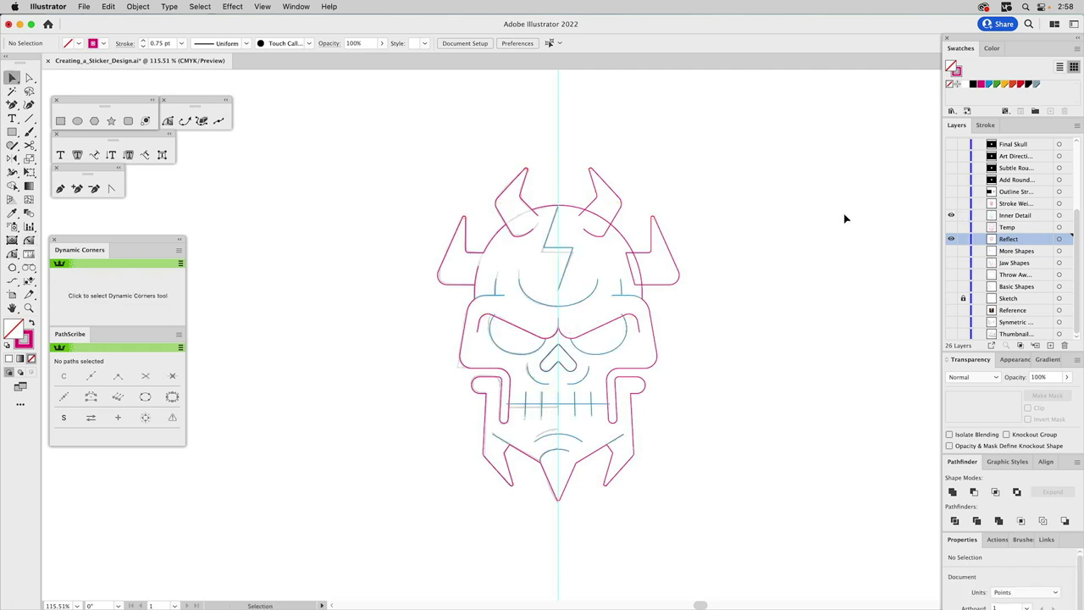
{"action": "left_click", "coordinate": [951, 215]}
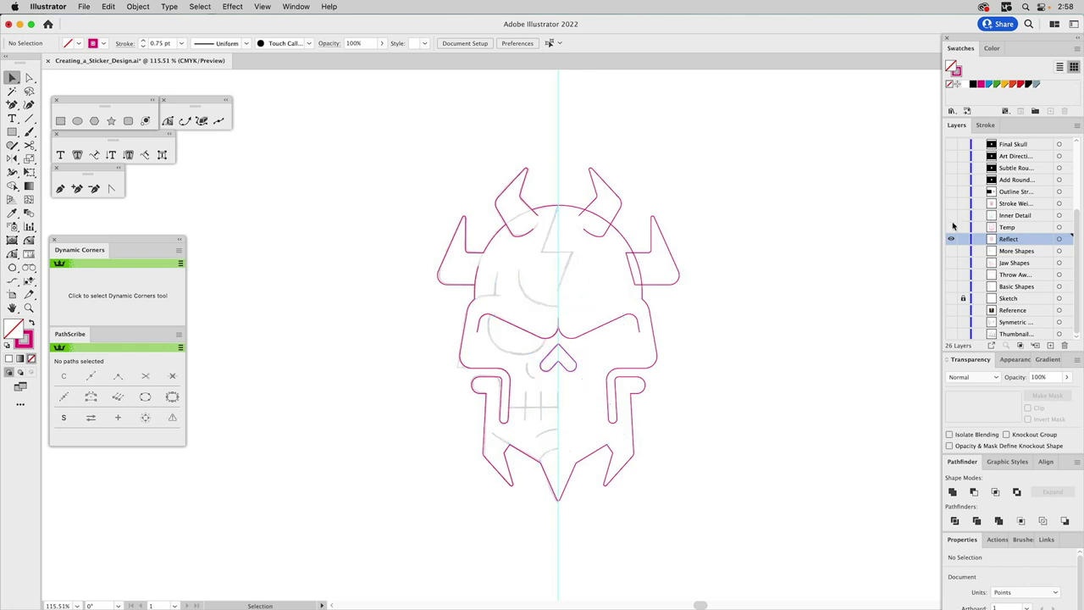
{"action": "left_click", "coordinate": [951, 227]}
{"action": "left_click", "coordinate": [951, 227]}
{"action": "left_click", "coordinate": [951, 227]}
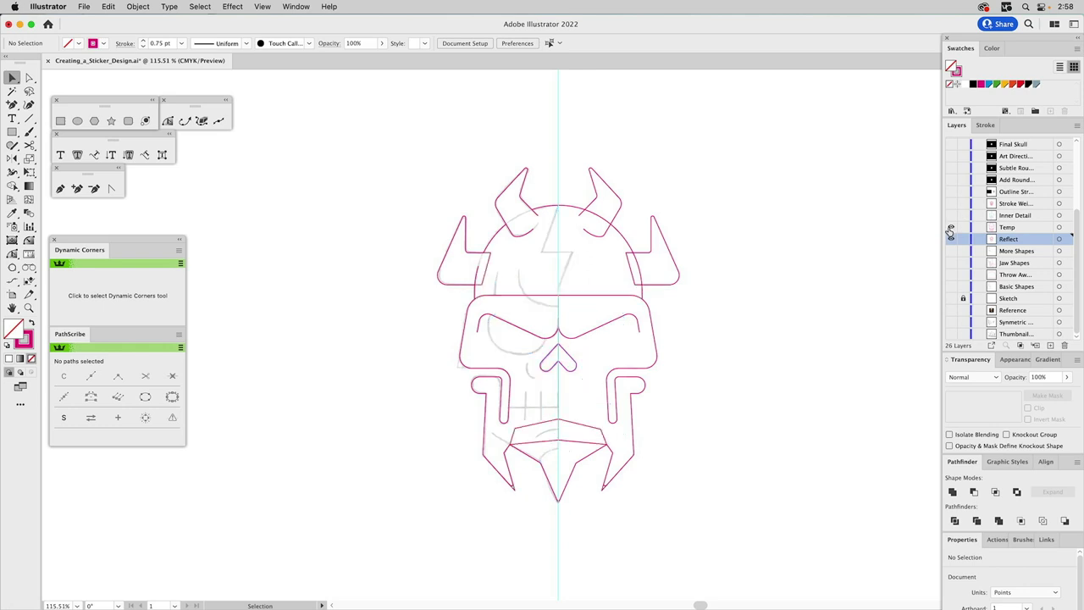
{"action": "left_click", "coordinate": [951, 227]}
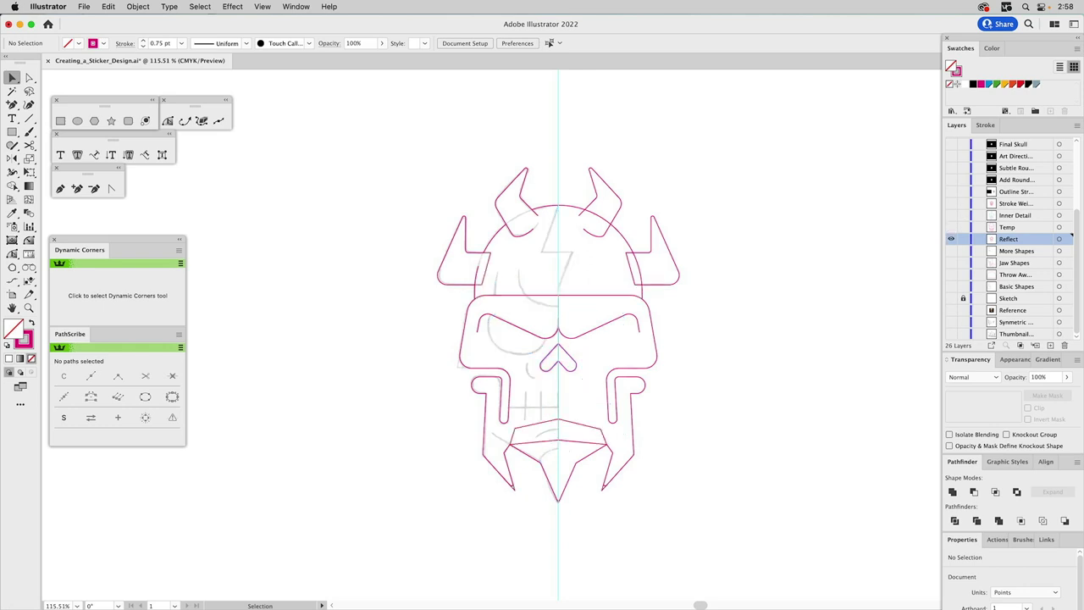
{"action": "left_click", "coordinate": [951, 215]}
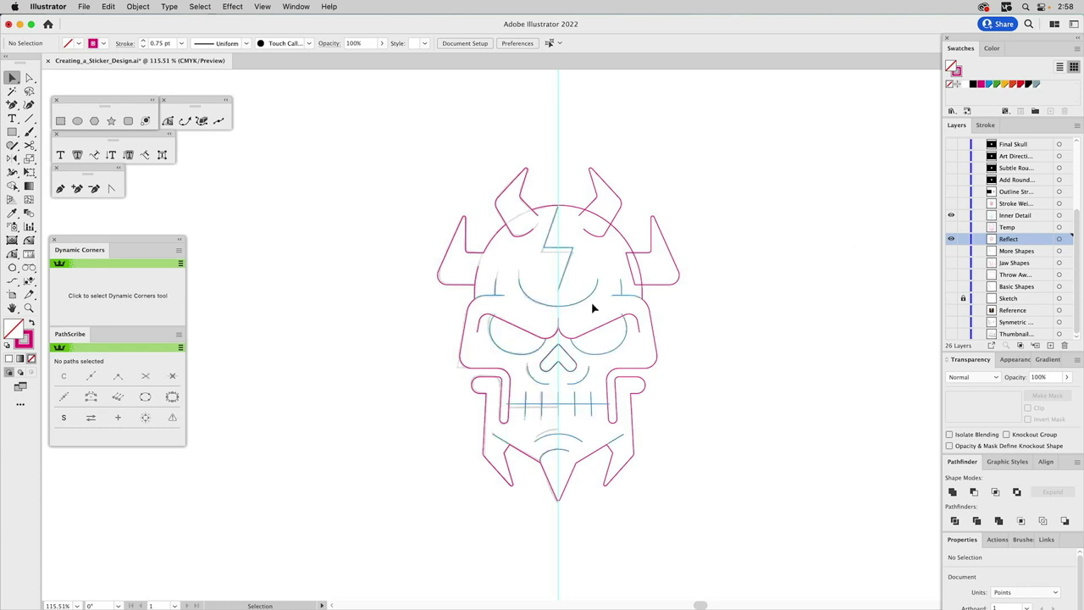
{"action": "left_click", "coordinate": [495, 300]}
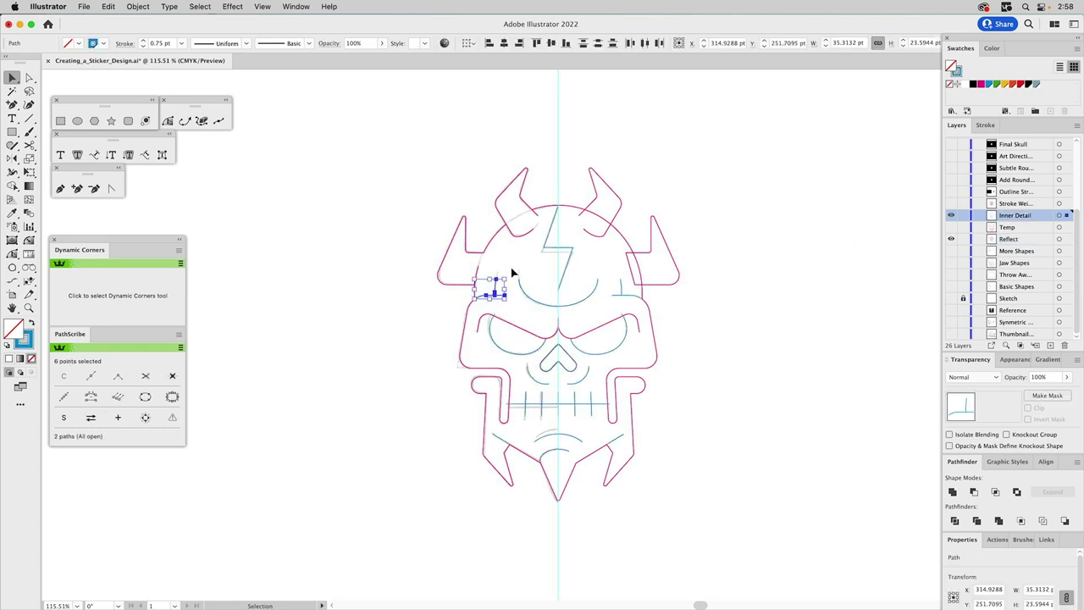
{"action": "left_click", "coordinate": [511, 269]}
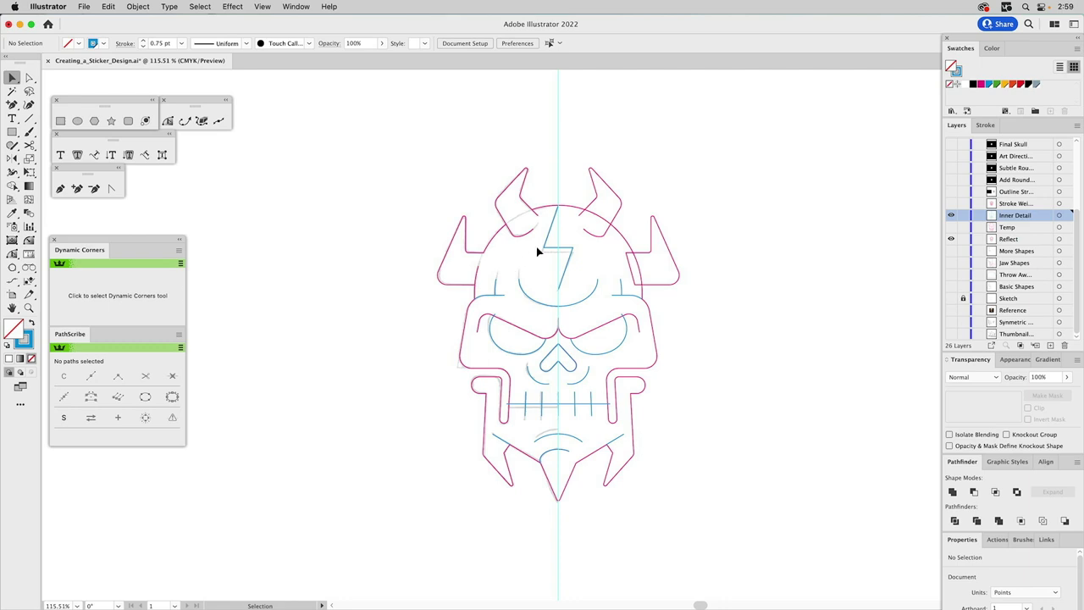
Show the stroke weight layer, hide the Inner Detail and Reflect layers, and make the stroke weight layer active
{"action": "left_click", "coordinate": [950, 203]}
{"action": "left_click", "coordinate": [951, 215]}
{"action": "left_click", "coordinate": [951, 239]}
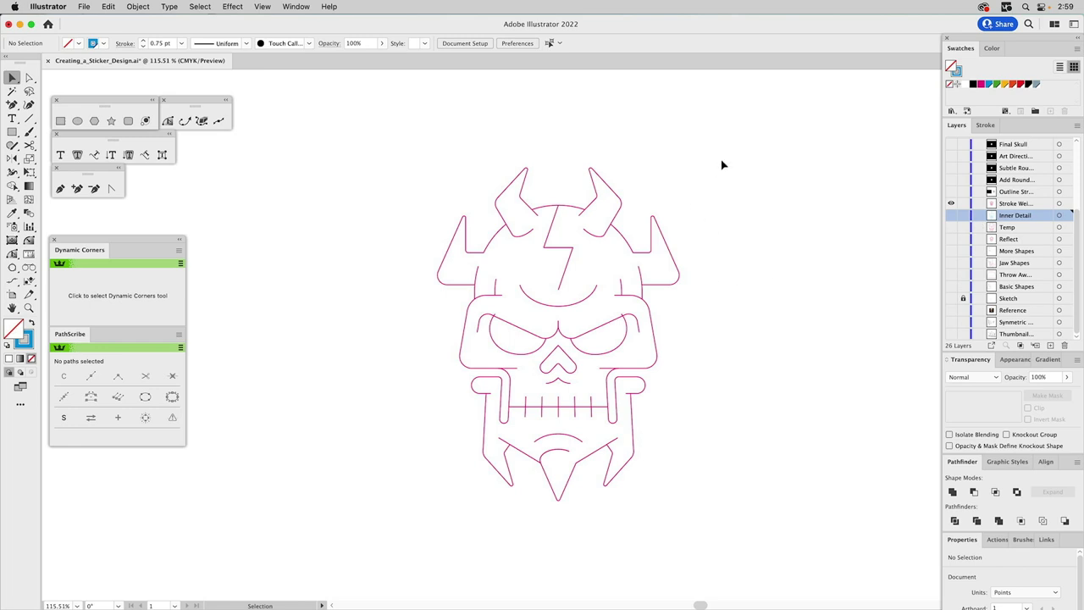
{"action": "left_click", "coordinate": [1001, 204]}
Set the stroke weight of all the skull's paths to 4 pt
{"action": "key", "text": "super+a"}
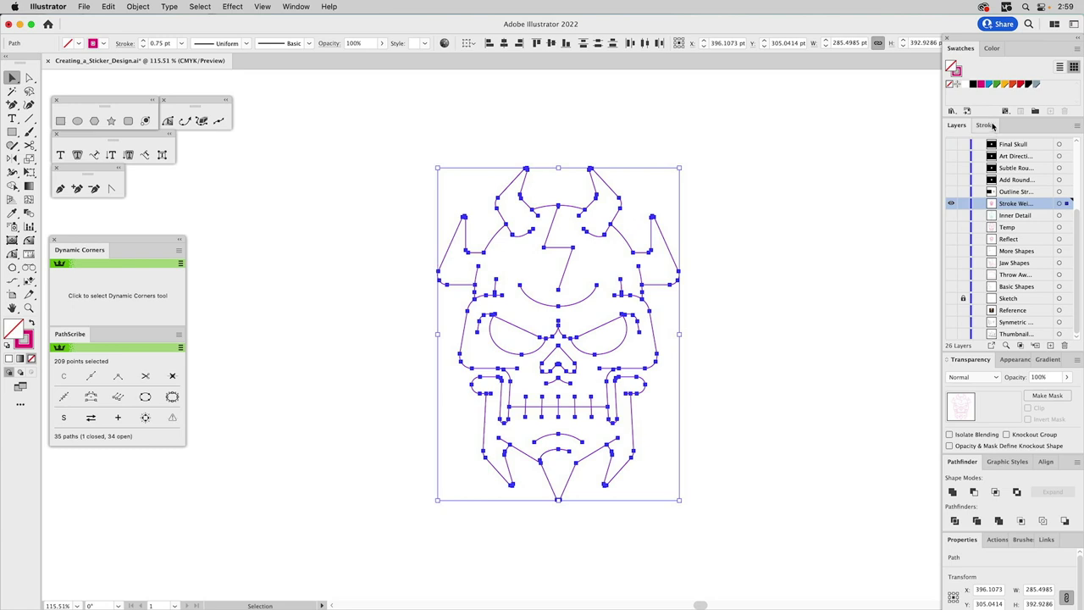
{"action": "left_click", "coordinate": [986, 125]}
{"action": "left_click_drag", "start_coordinate": [1007, 145], "coordinate": [972, 147]}
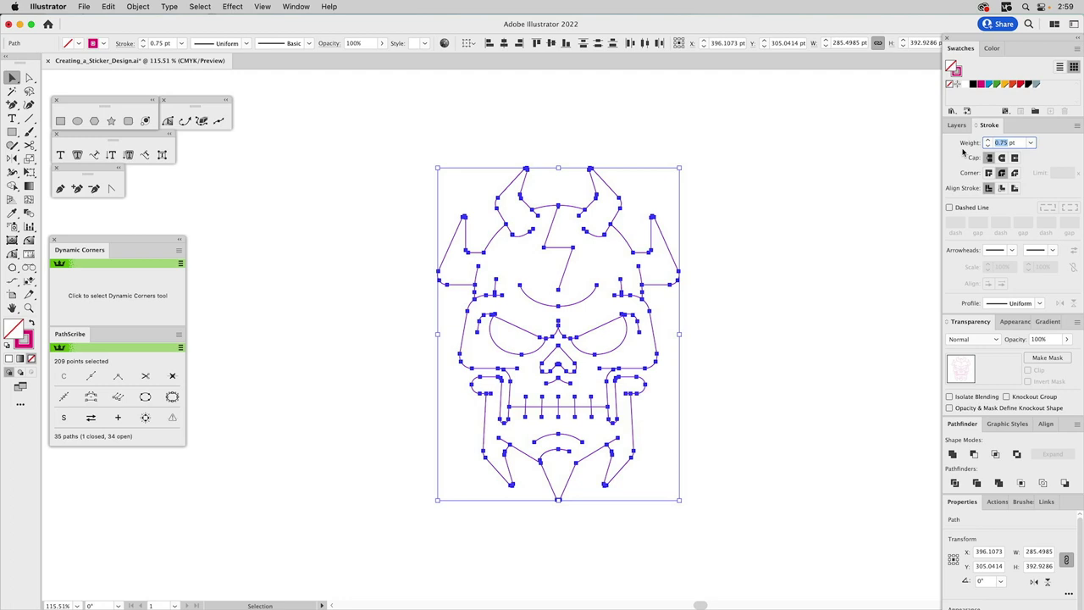
{"action": "type", "text": "4"}
{"action": "key", "text": "Return"}
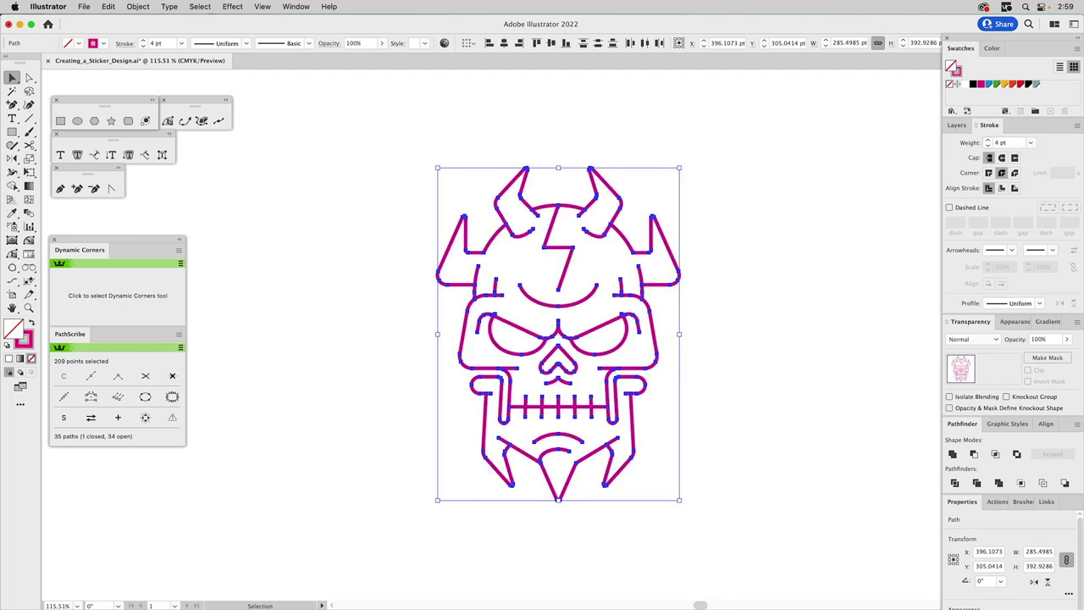
{"action": "left_click", "coordinate": [730, 249]}
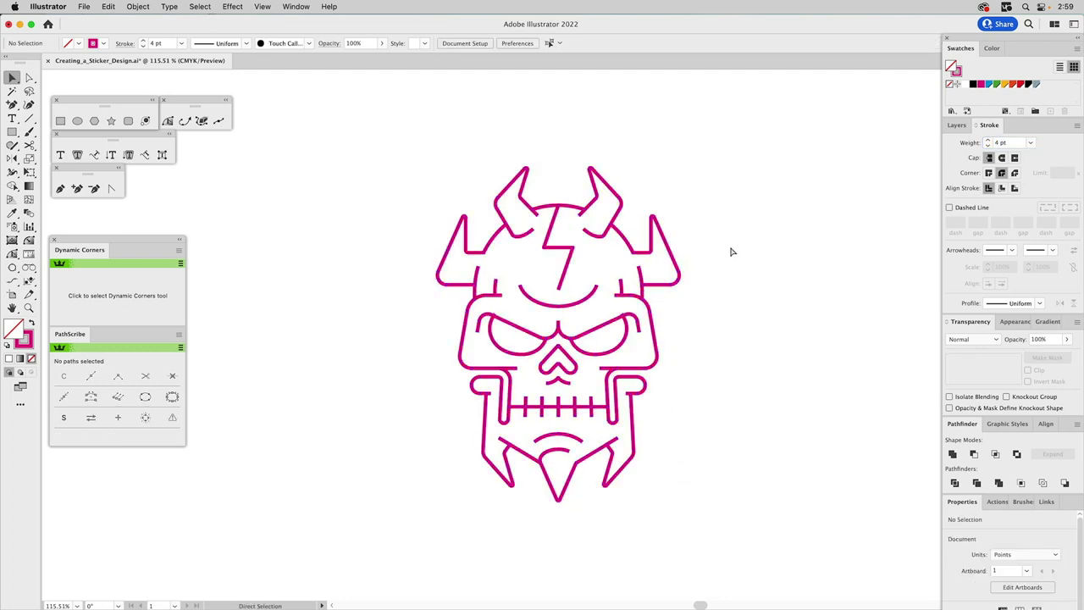
Check the right eye's overlap in outline view and trim the eye curve's end above the brow with the Shape Builder tool
{"action": "key", "text": "z"}
{"action": "left_click_drag", "start_coordinate": [375, 125], "coordinate": [739, 553]}
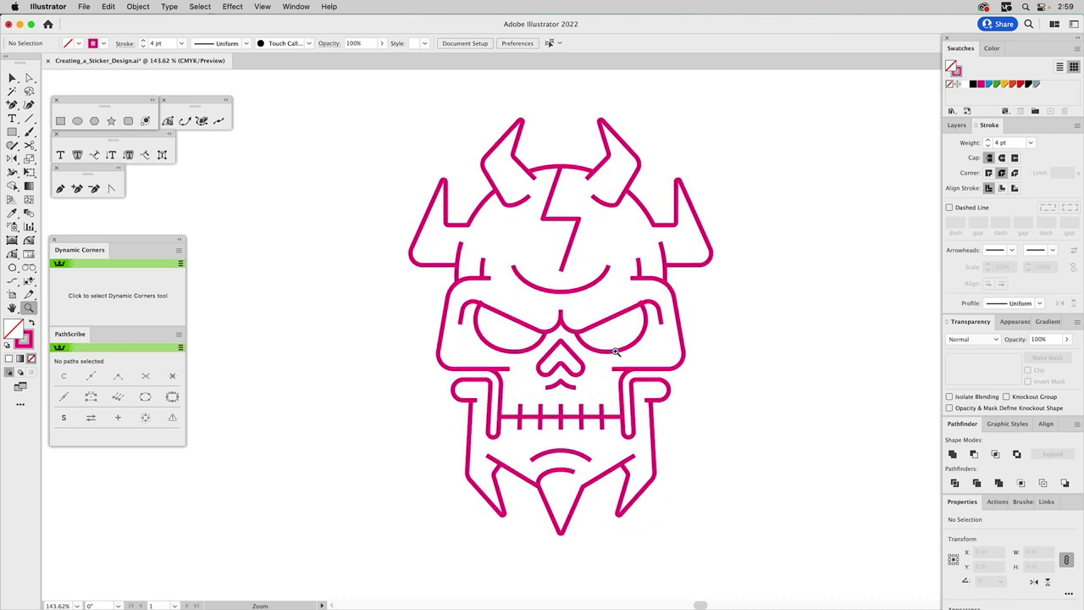
{"action": "left_click_drag", "start_coordinate": [606, 282], "coordinate": [682, 361]}
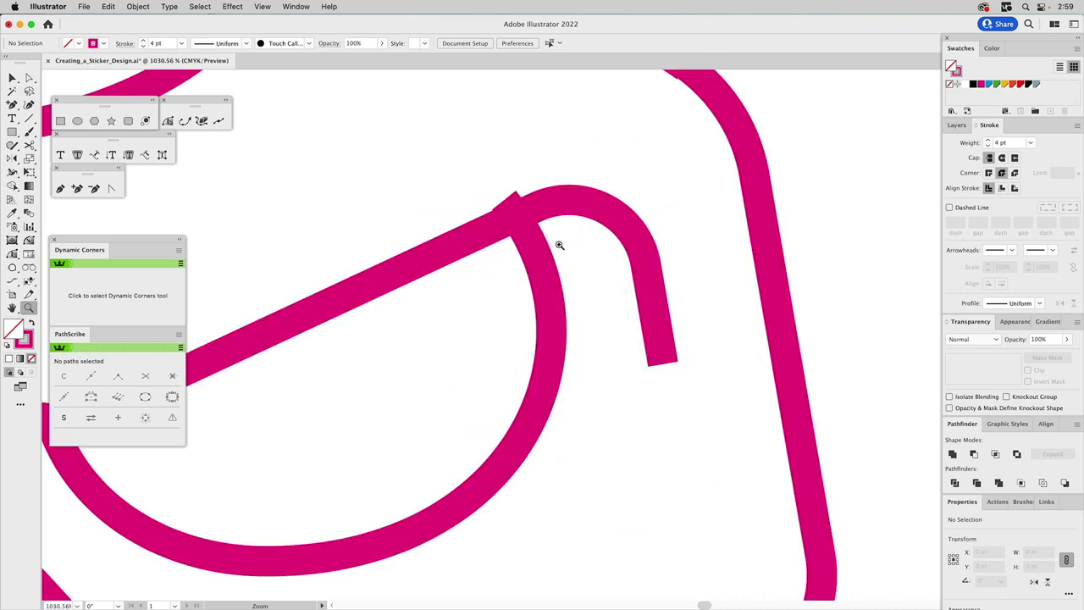
{"action": "key", "text": "v"}
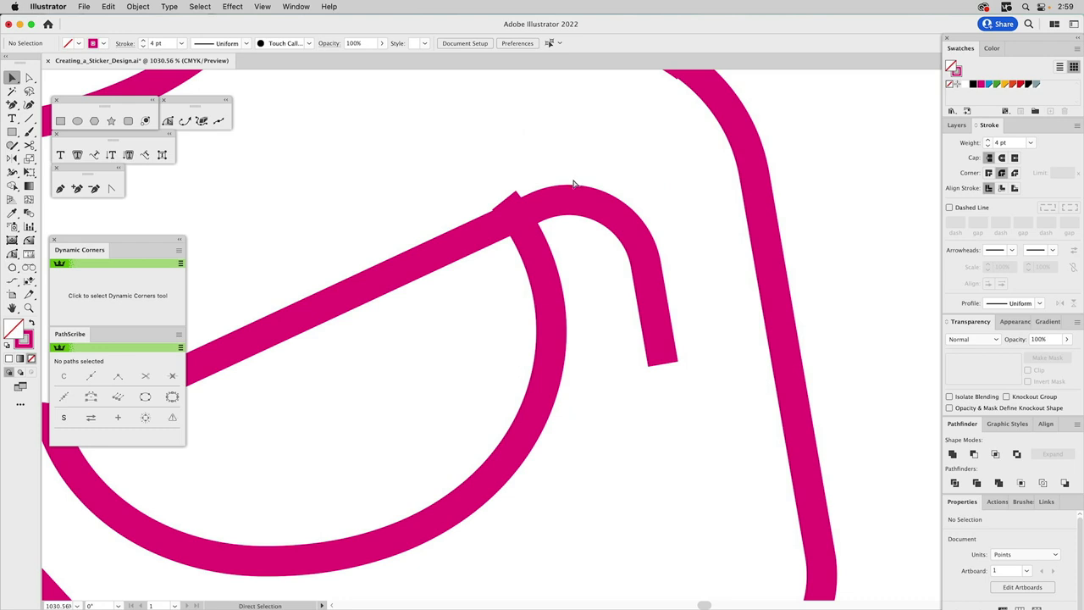
{"action": "key", "text": "ctrl+y"}
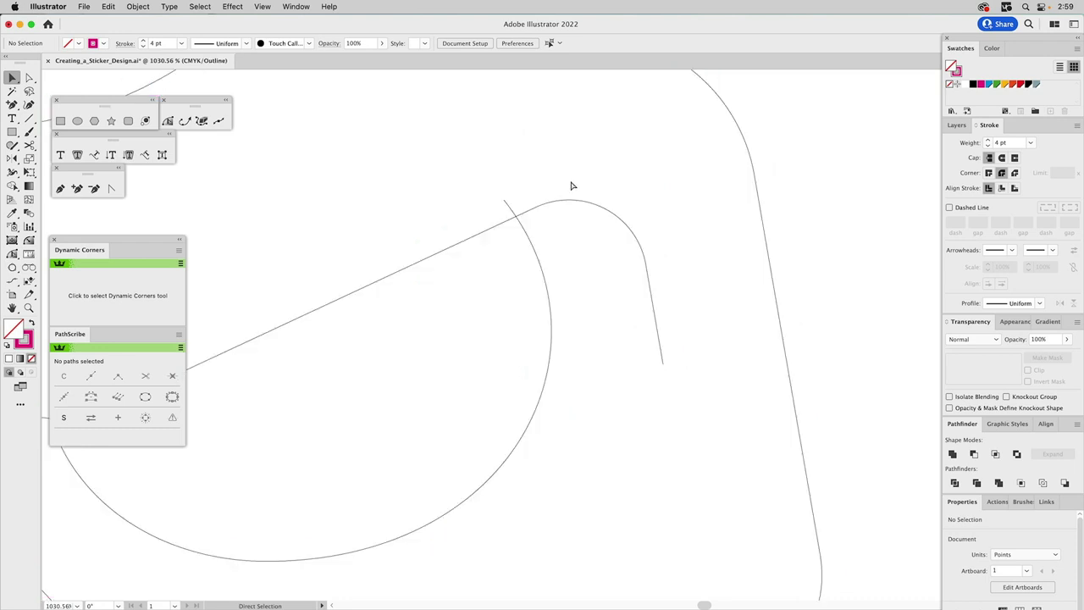
{"action": "key", "text": "ctrl+y"}
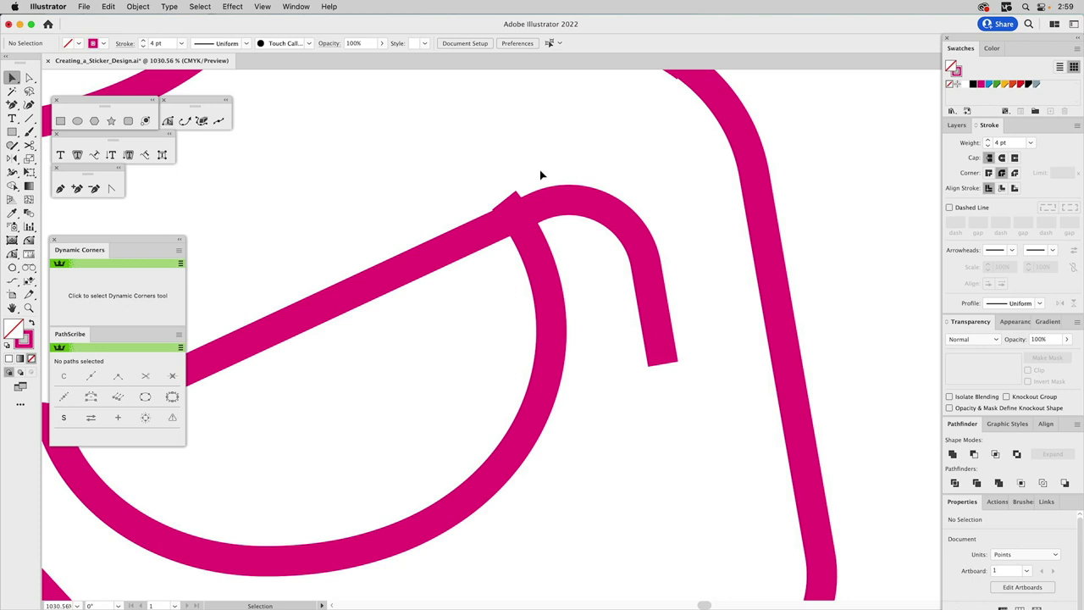
{"action": "left_click_drag", "start_coordinate": [542, 175], "coordinate": [494, 257]}
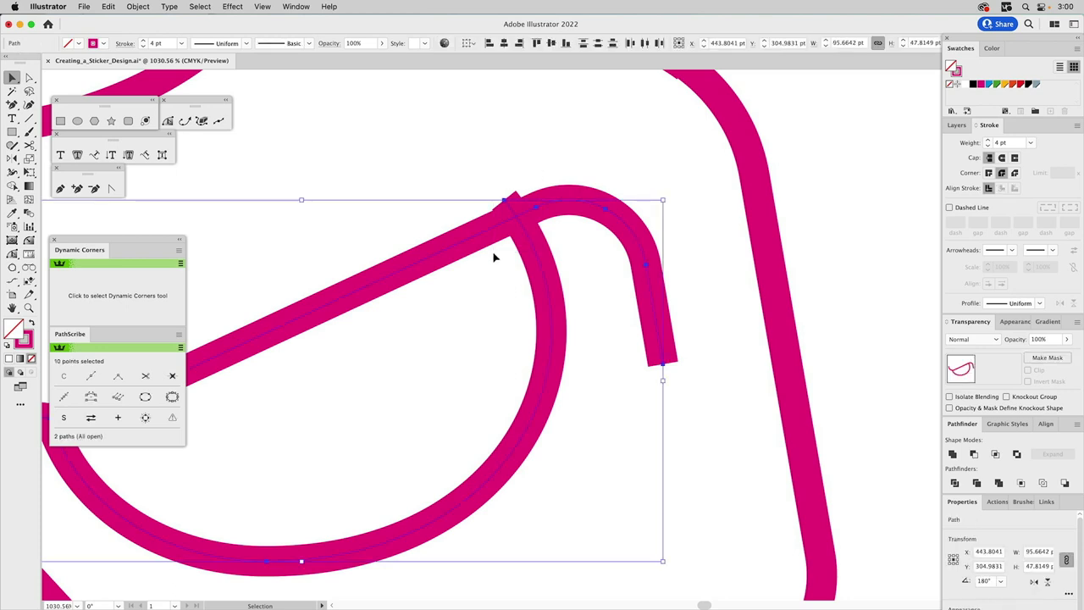
{"action": "left_click", "coordinate": [12, 186]}
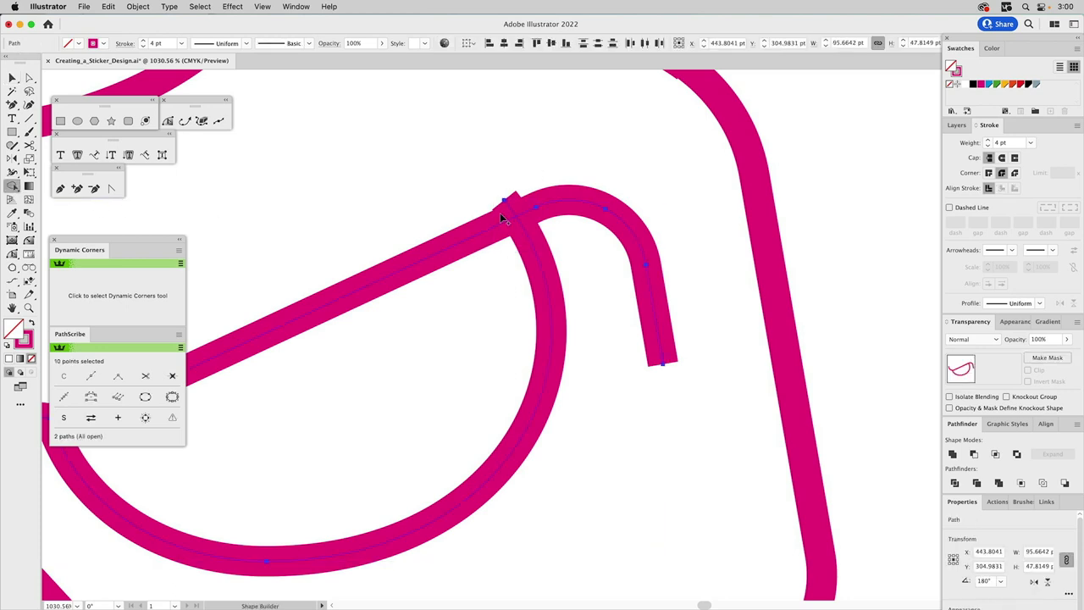
{"action": "left_click", "coordinate": [510, 204], "text": "alt"}
Trim the left eye curve's end that sticks out above the brow with the Shape Builder tool
{"action": "left_click_drag", "start_coordinate": [411, 225], "coordinate": [699, 227]}
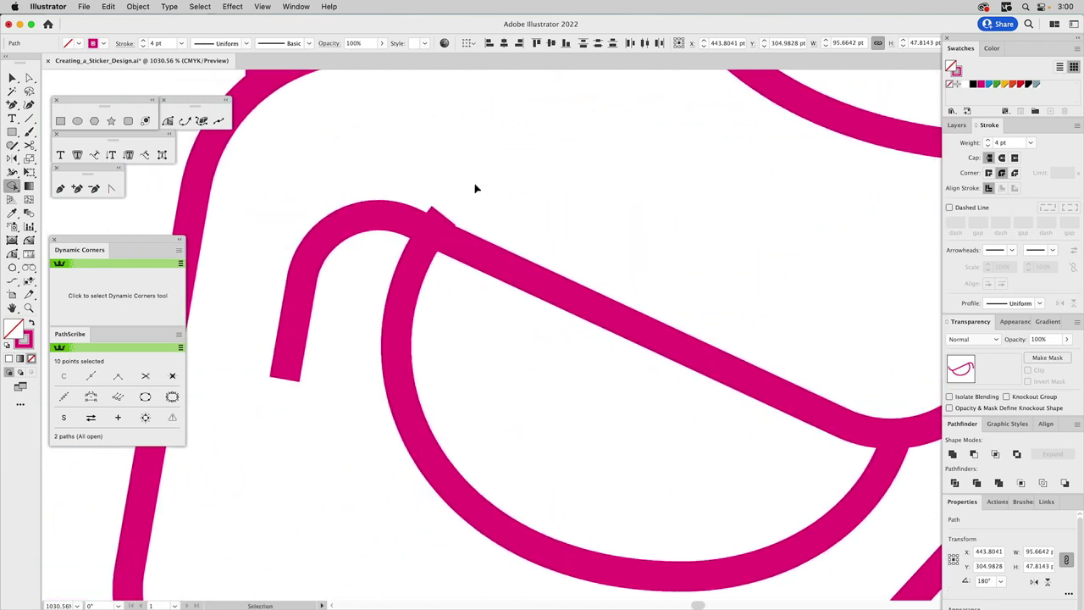
{"action": "key", "text": "super"}
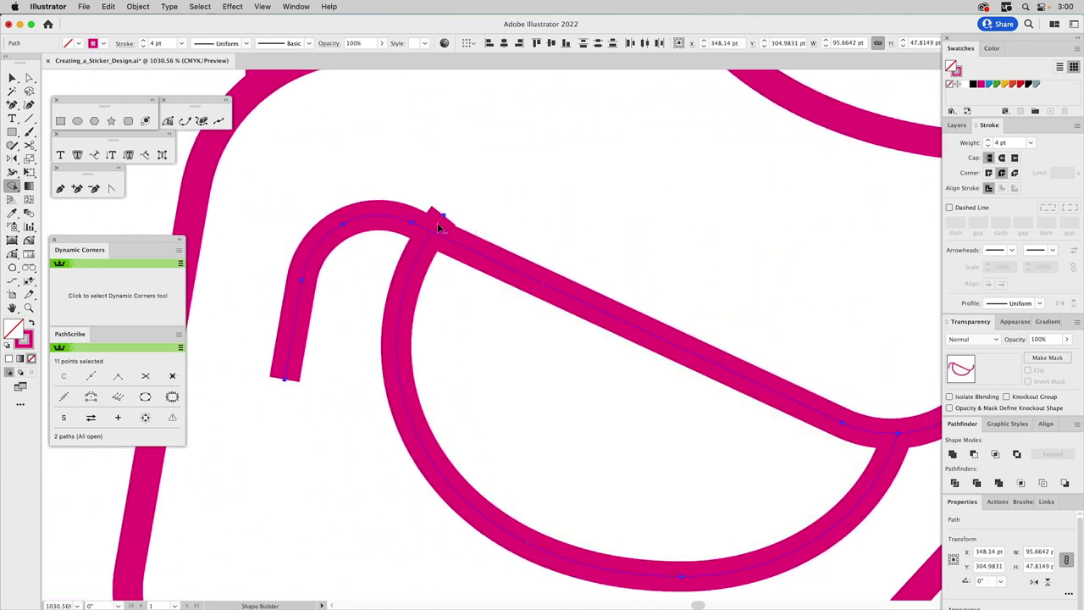
{"action": "left_click", "coordinate": [711, 229], "text": "super"}
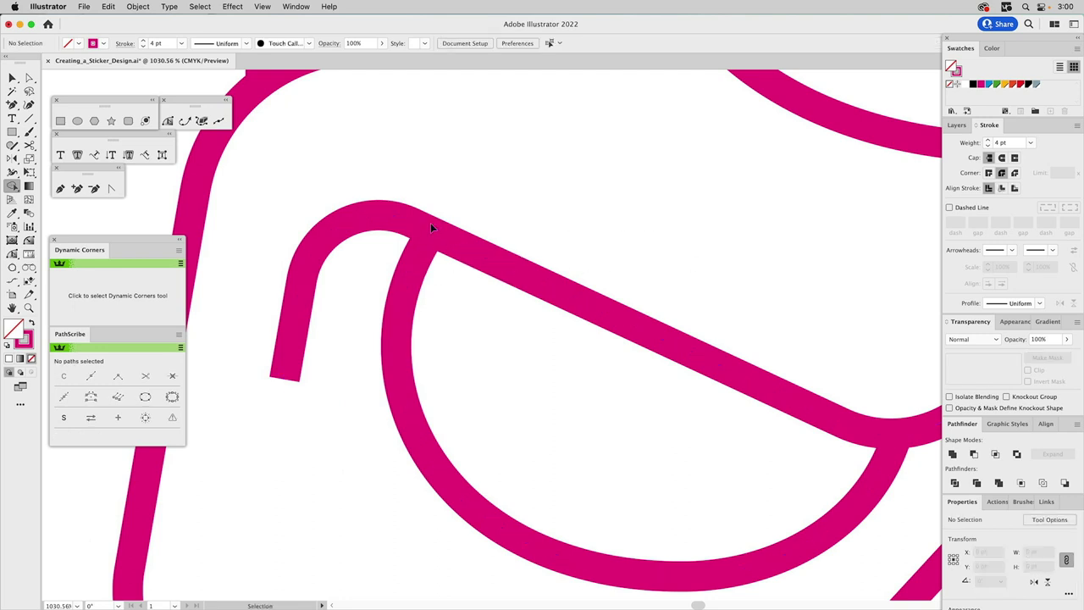
{"action": "scroll", "coordinate": [663, 247], "scroll_direction": "right", "scroll_amount": 5}
{"action": "scroll", "coordinate": [663, 246], "scroll_direction": "down", "scroll_amount": 2}
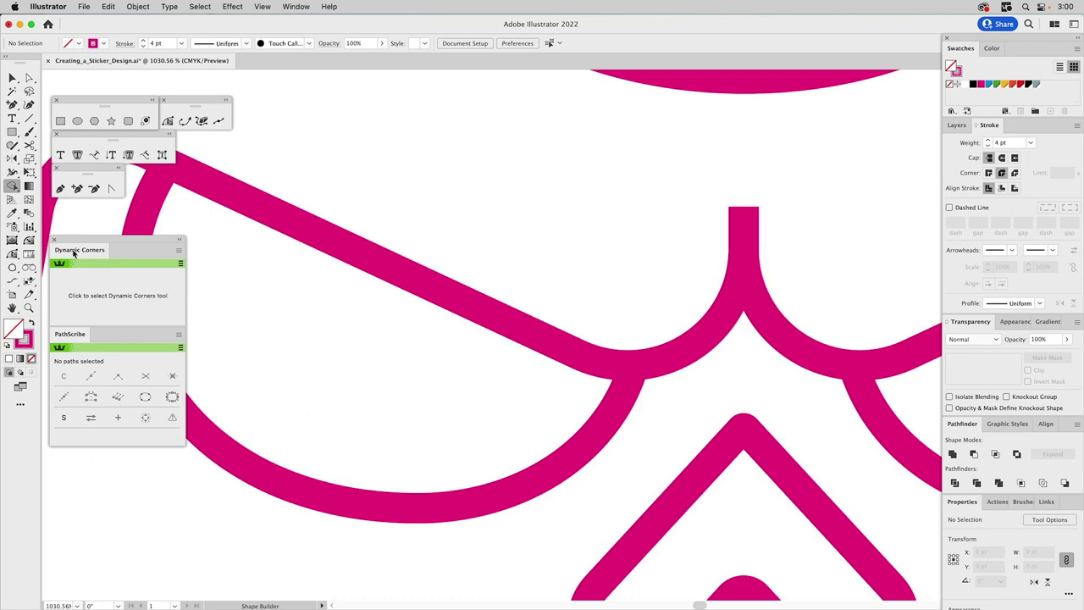
Select all the skull's paths except the nose shape and the right eye's lower curve
{"action": "key", "text": "z"}
{"action": "left_click", "coordinate": [623, 363], "text": "alt"}
{"action": "left_click", "coordinate": [623, 363], "text": "alt"}
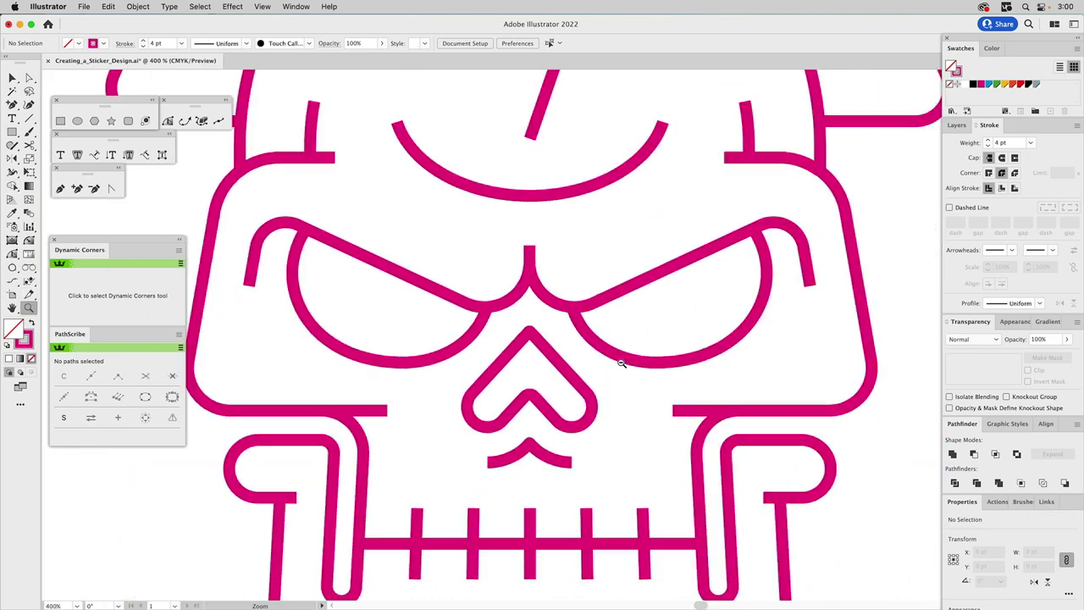
{"action": "left_click", "coordinate": [624, 363], "text": "alt"}
{"action": "left_click", "coordinate": [624, 363], "text": "alt"}
{"action": "left_click", "coordinate": [623, 363], "text": "alt"}
{"action": "scroll", "coordinate": [610, 328], "scroll_direction": "left", "scroll_amount": 5}
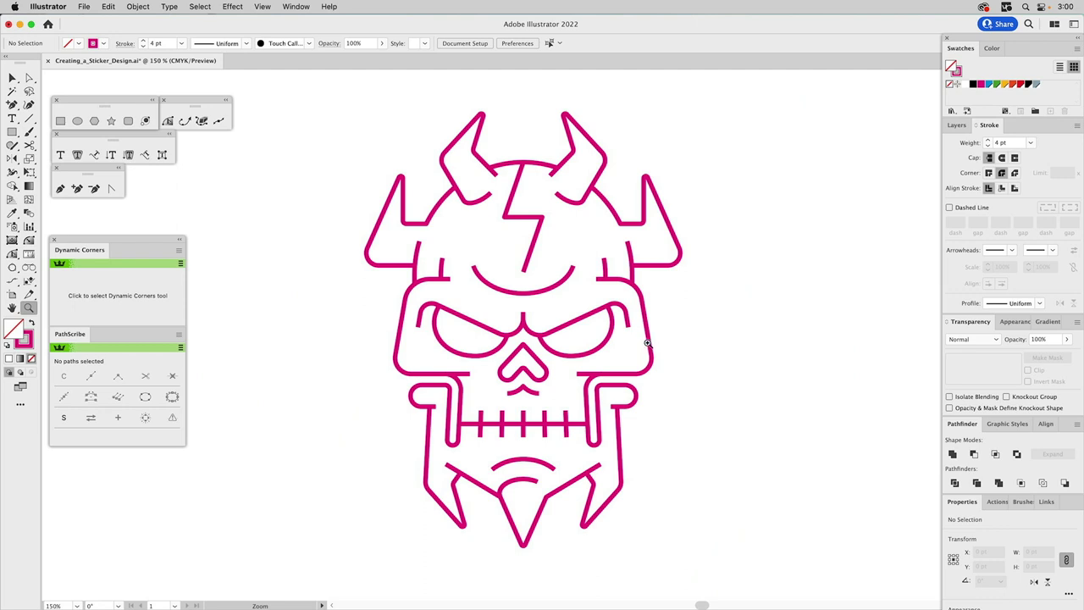
{"action": "key", "text": "v"}
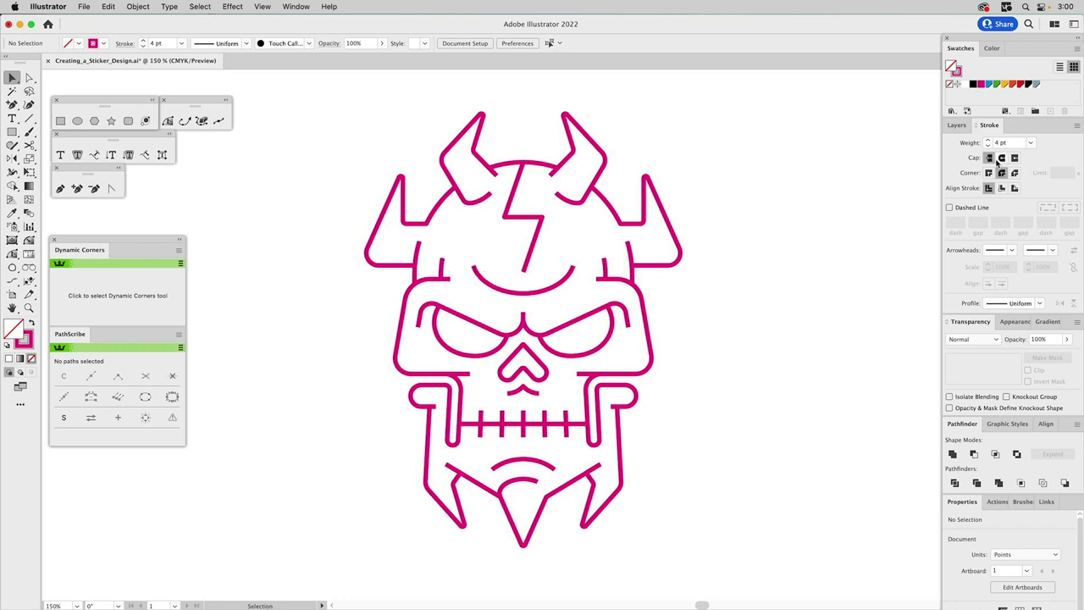
{"action": "key", "text": "a"}
{"action": "key", "text": "super+a"}
{"action": "key", "text": "v"}
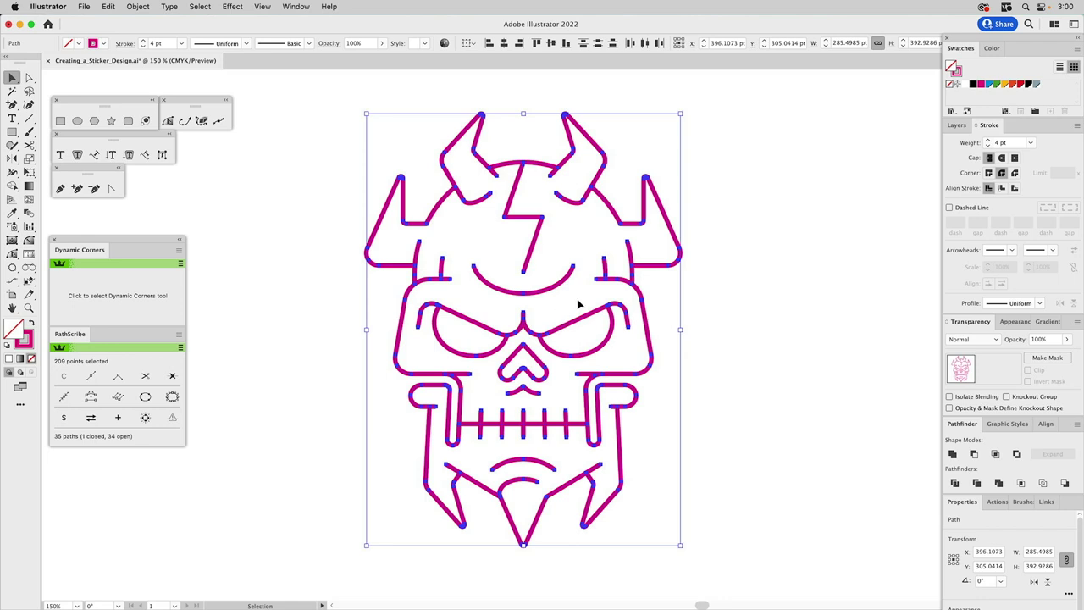
{"action": "left_click", "coordinate": [533, 357], "text": "shift"}
{"action": "left_click", "coordinate": [555, 356], "text": "shift"}
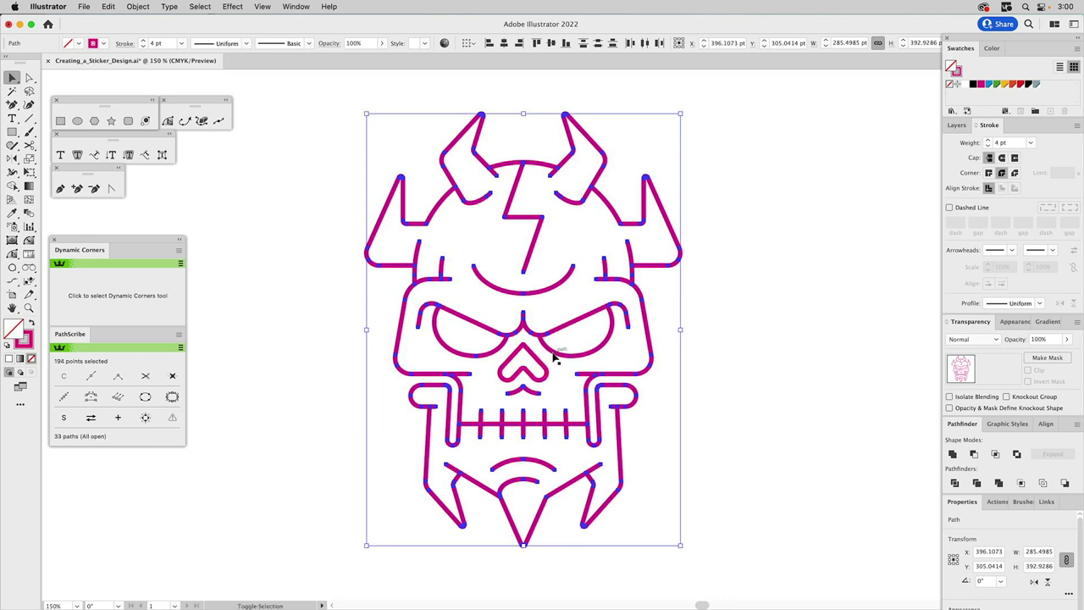
Apply round caps and round corner joins to all the skull's line paths except the nose
{"action": "left_click", "coordinate": [505, 347], "text": "shift"}
{"action": "left_click", "coordinate": [1002, 173]}
{"action": "left_click", "coordinate": [1001, 159]}
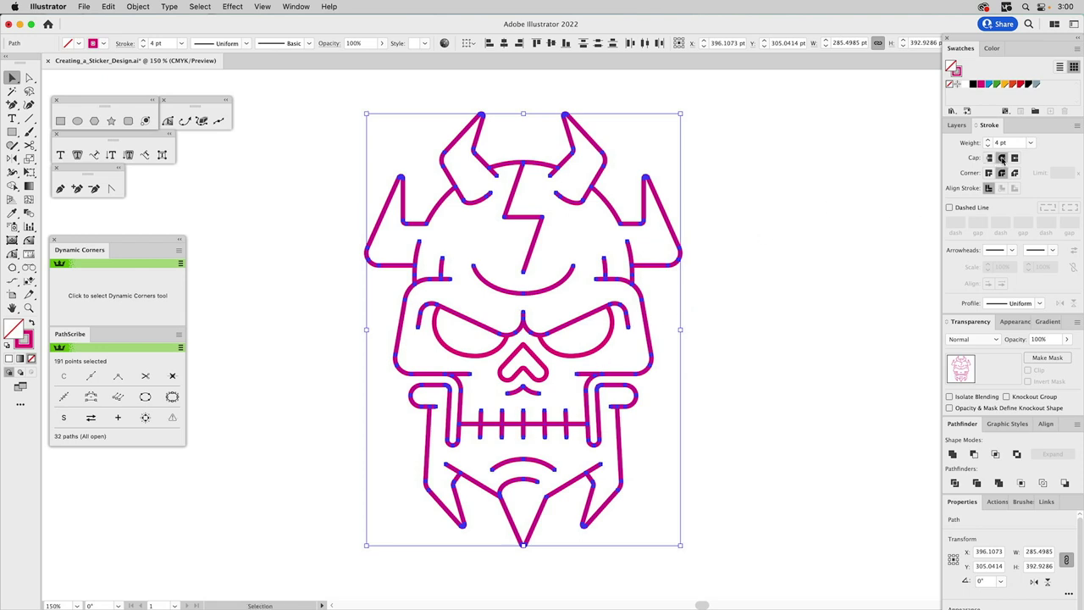
{"action": "left_click", "coordinate": [834, 240]}
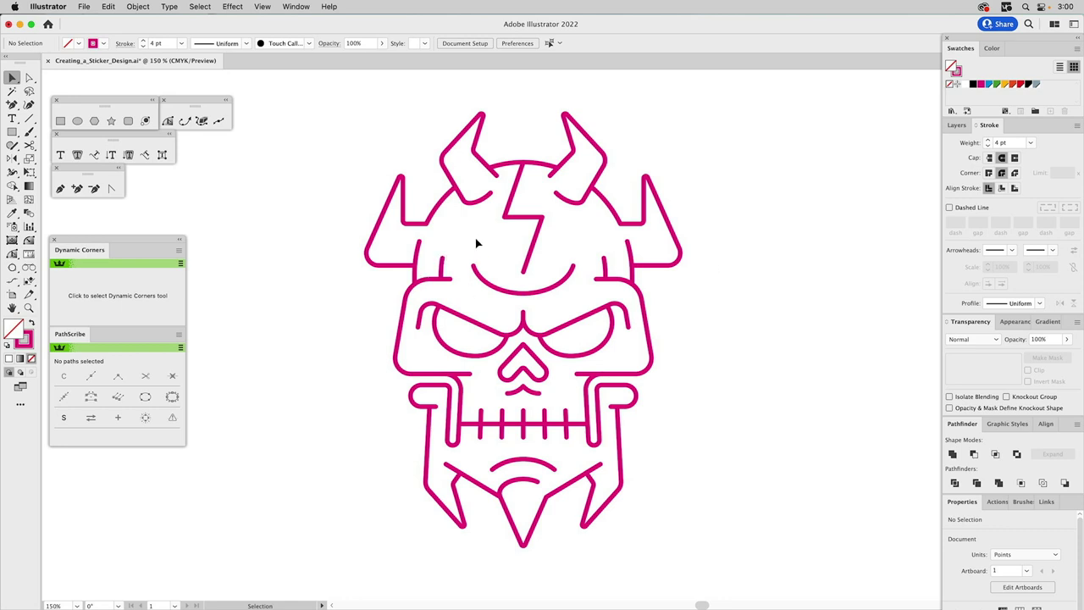
Fill the skull's nose with solid magenta and remove its stroke
{"action": "left_click", "coordinate": [541, 359]}
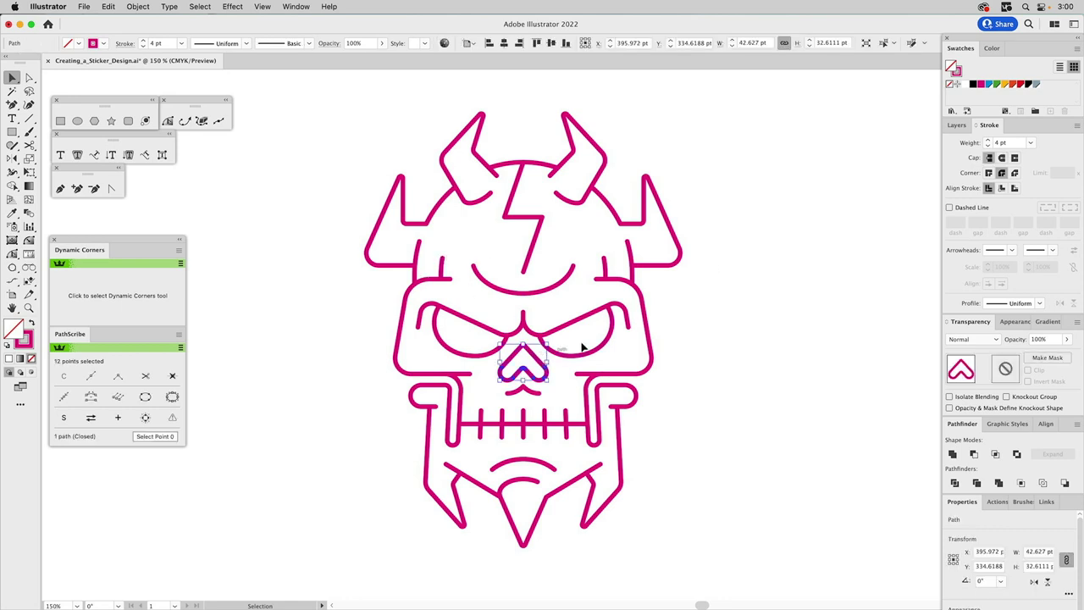
{"action": "left_click", "coordinate": [957, 71]}
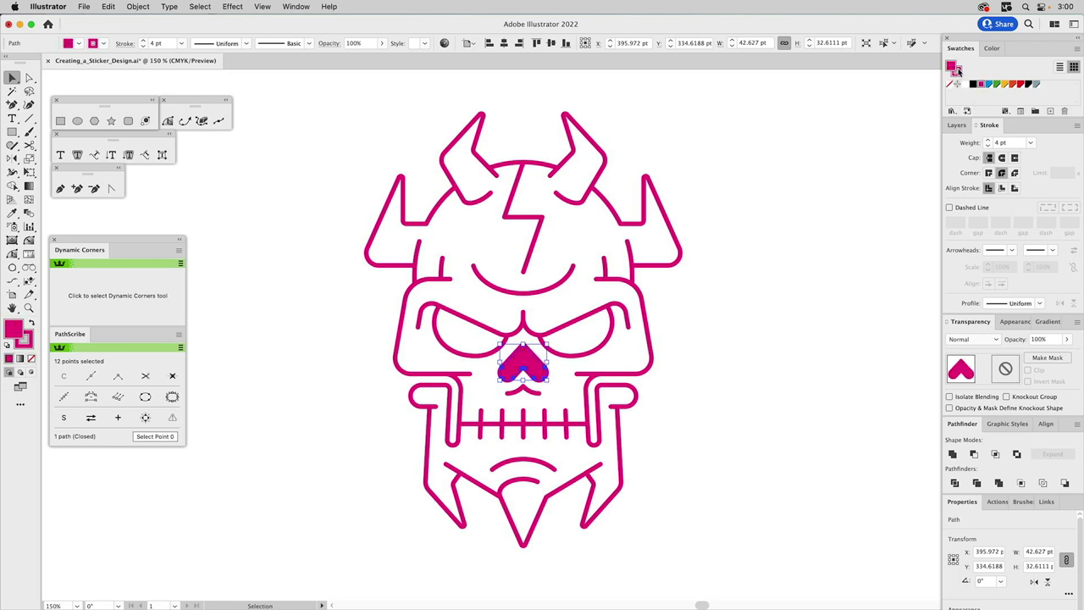
{"action": "left_click", "coordinate": [960, 75]}
{"action": "left_click", "coordinate": [949, 85]}
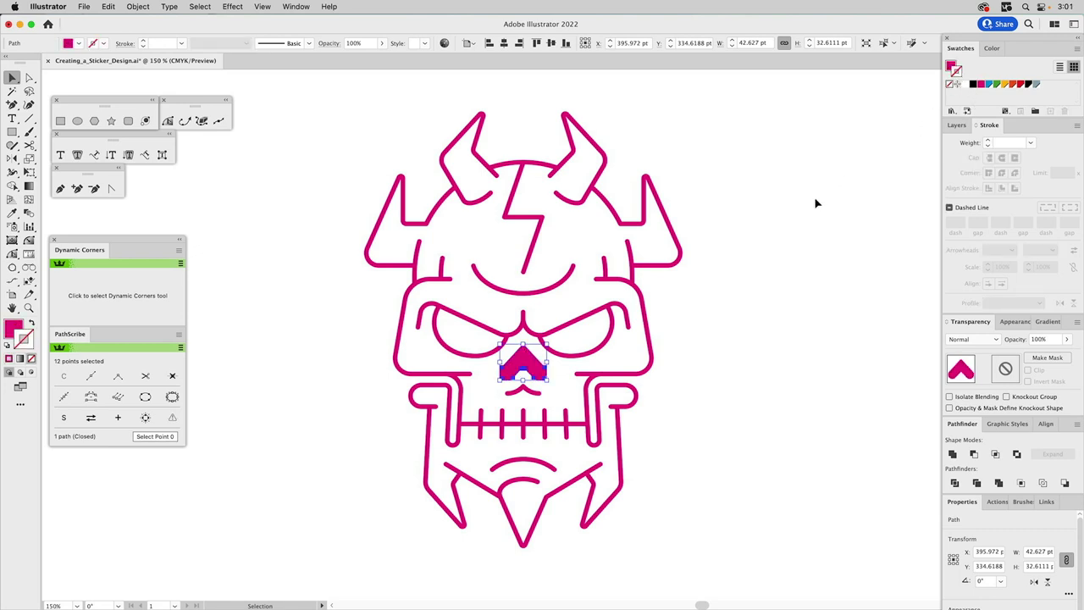
{"action": "left_click", "coordinate": [785, 229]}
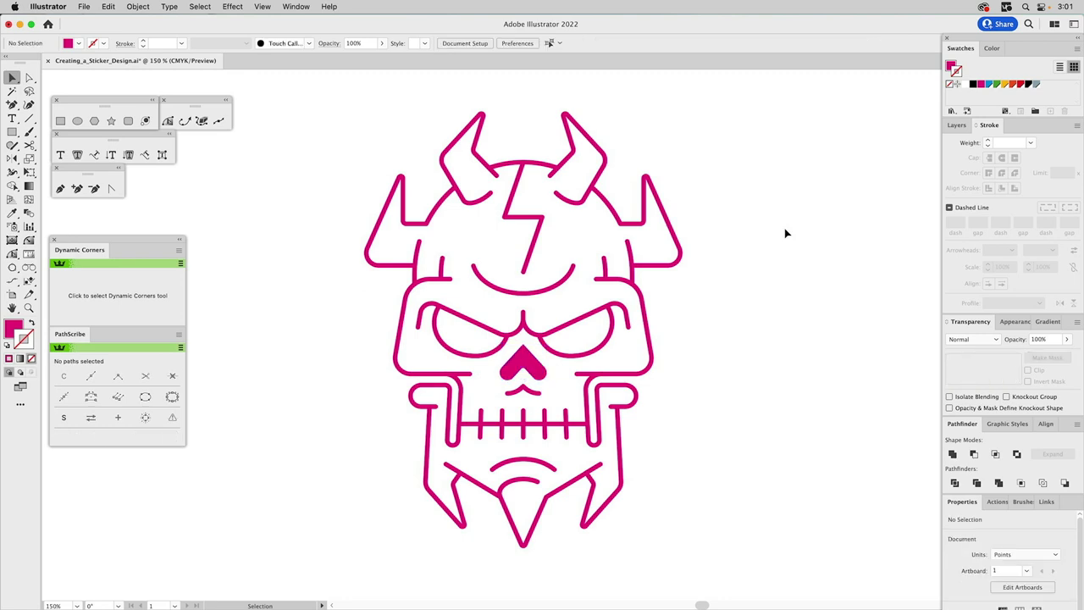
Show the "Outline Str..." layer with the colour-coded skull and hide the "Stroke Wei..." layer
{"action": "left_click", "coordinate": [957, 125]}
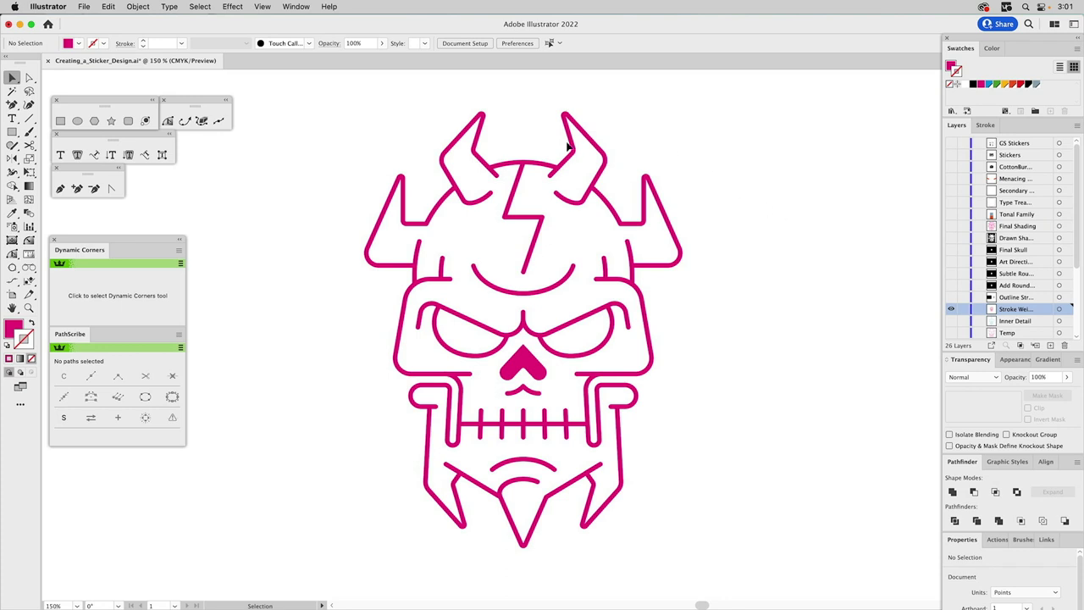
{"action": "left_click", "coordinate": [476, 161]}
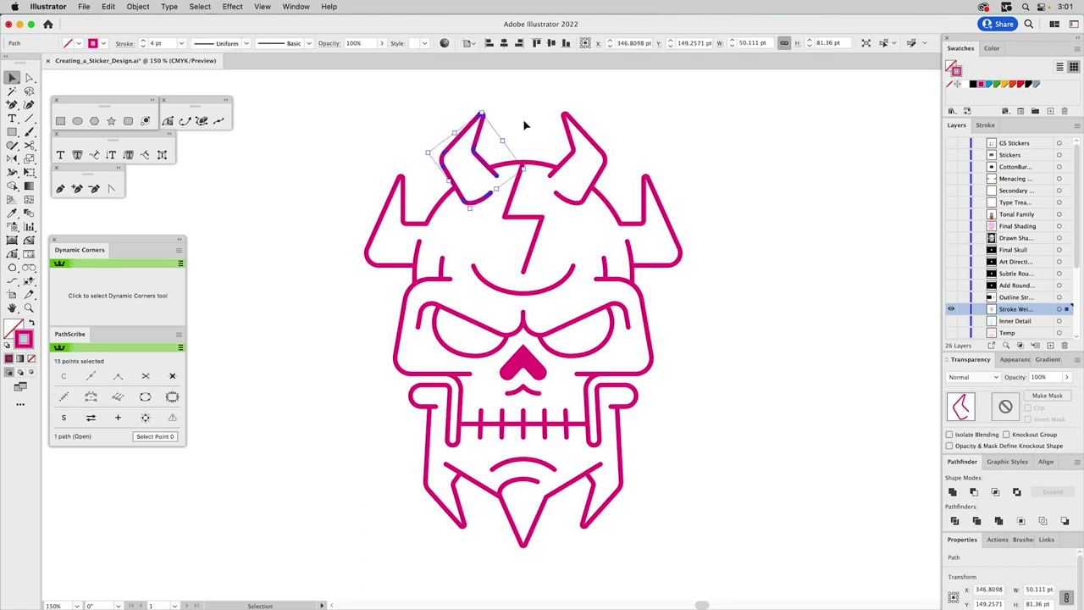
{"action": "left_click", "coordinate": [525, 126]}
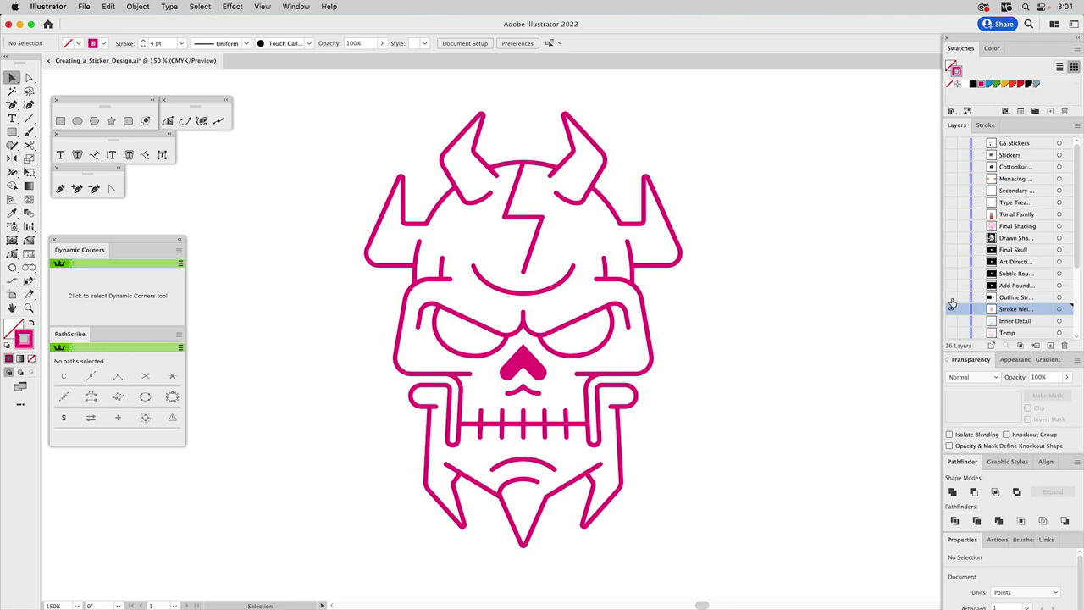
{"action": "left_click", "coordinate": [951, 298]}
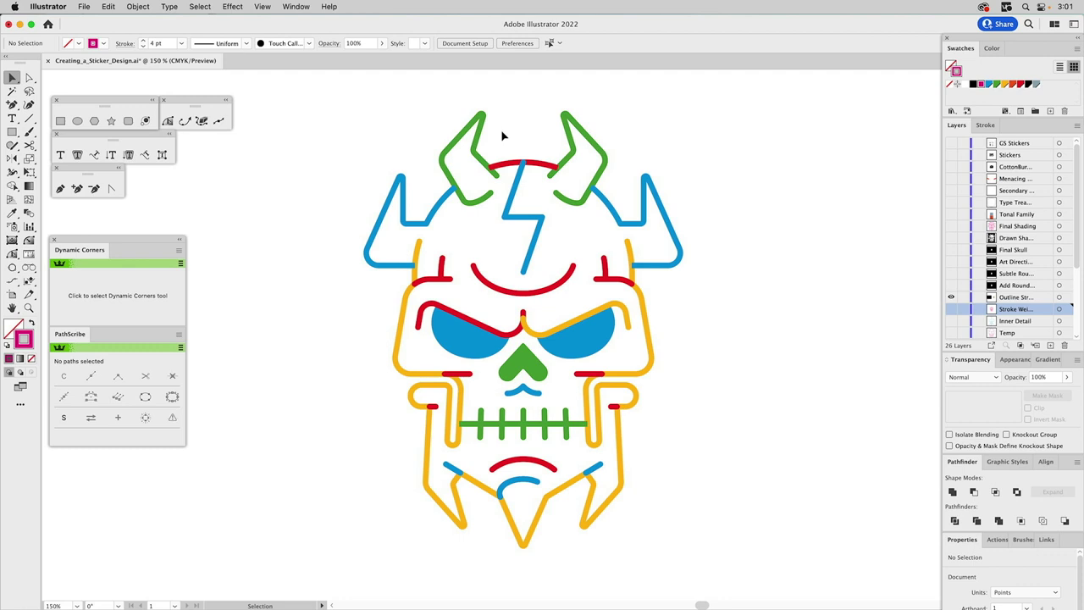
Move the blue lightning bolt's top anchor point slightly down along its line, to about X 395.69 pt, Y 153.97 pt
{"action": "key", "text": "z"}
{"action": "left_click_drag", "start_coordinate": [484, 133], "coordinate": [563, 220]}
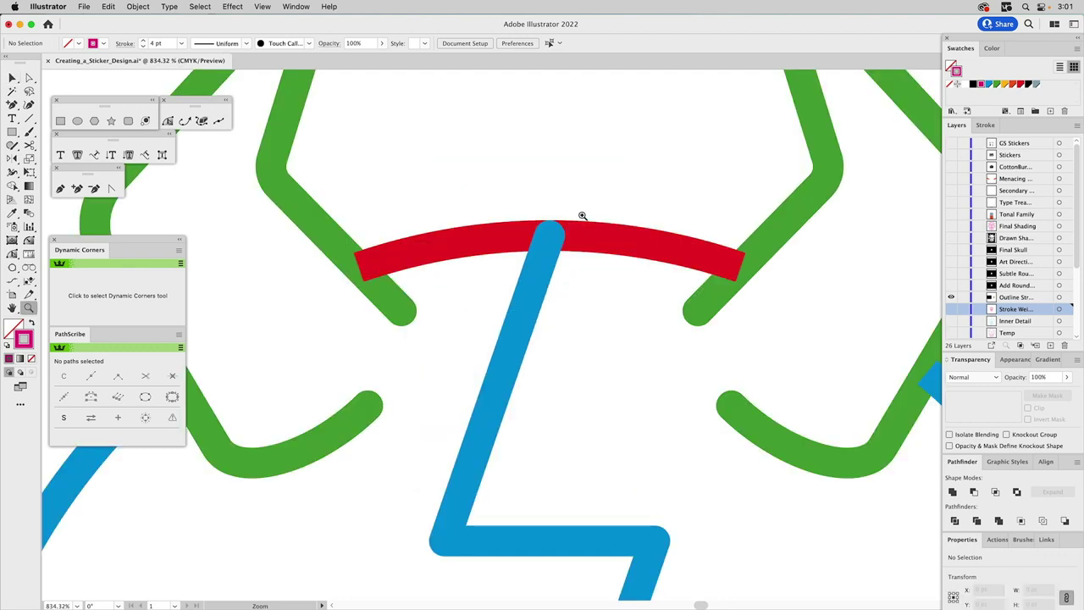
{"action": "key", "text": "v"}
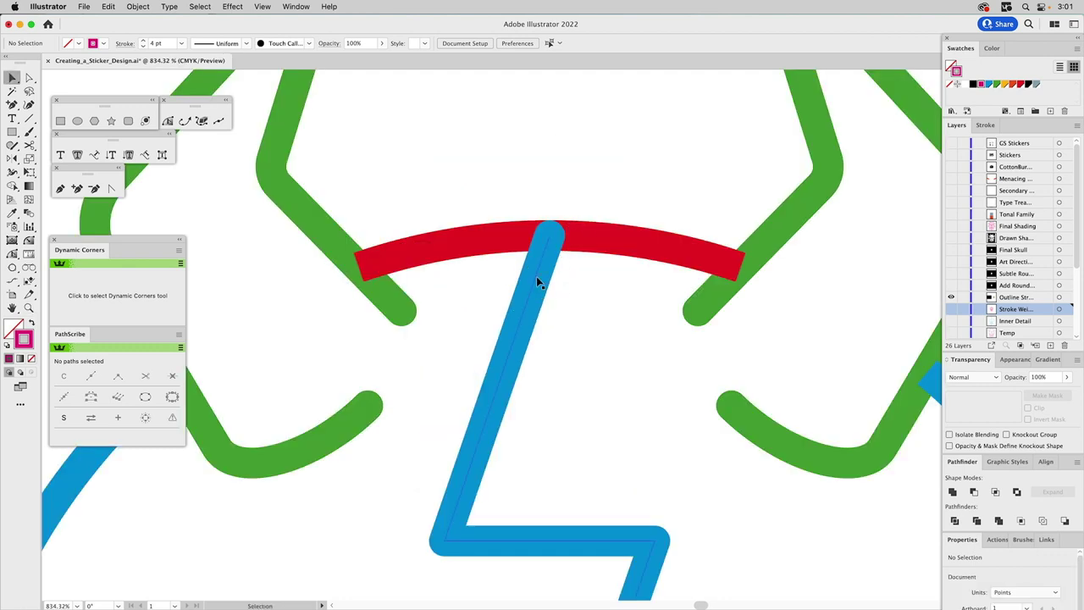
{"action": "left_click", "coordinate": [537, 279]}
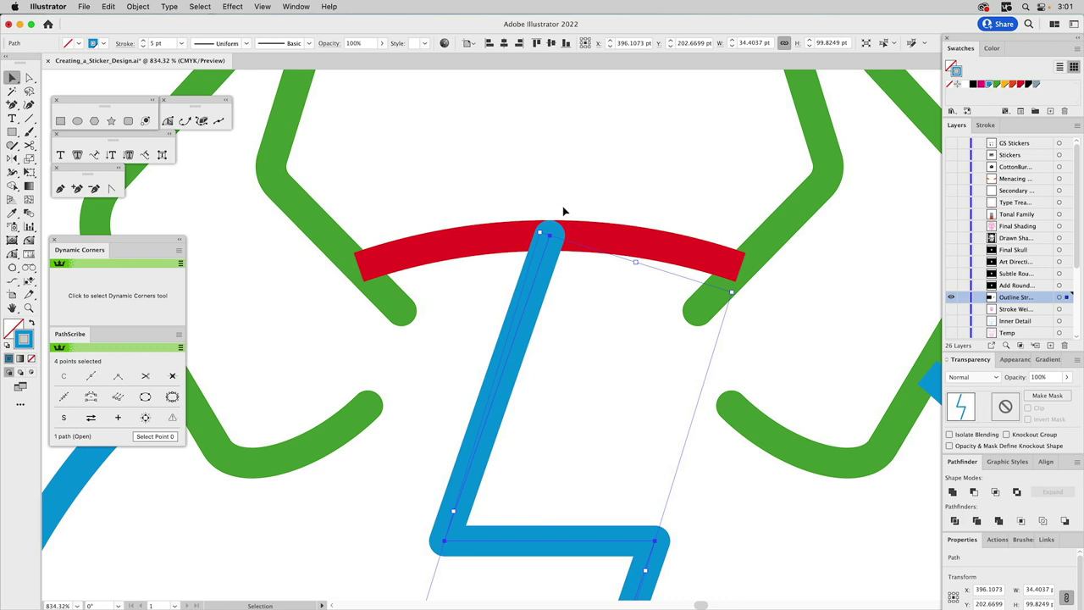
{"action": "left_click", "coordinate": [596, 203]}
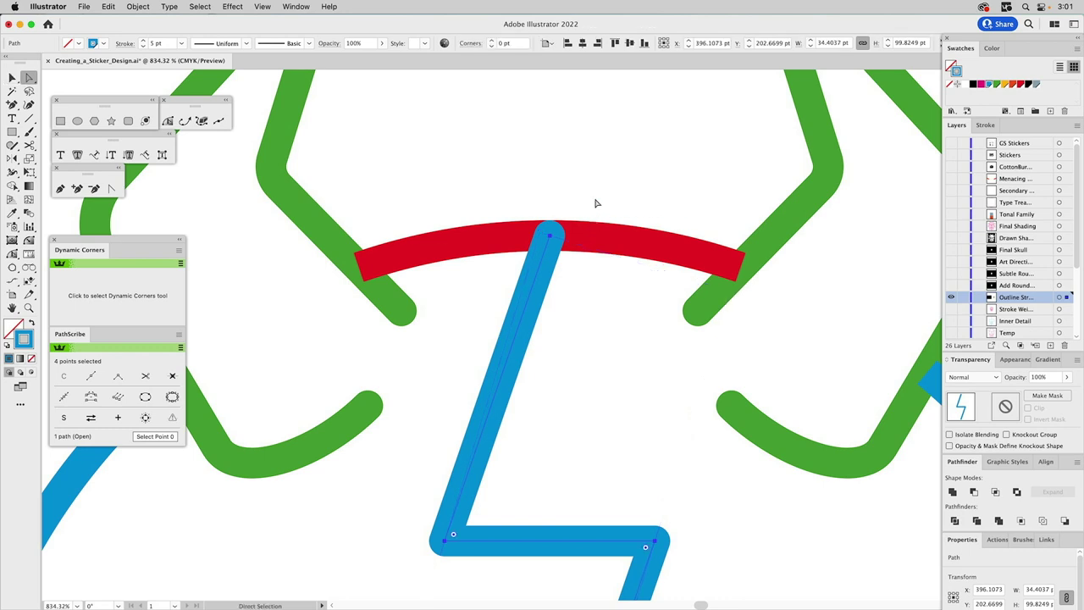
{"action": "key", "text": "a"}
{"action": "left_click", "coordinate": [549, 239]}
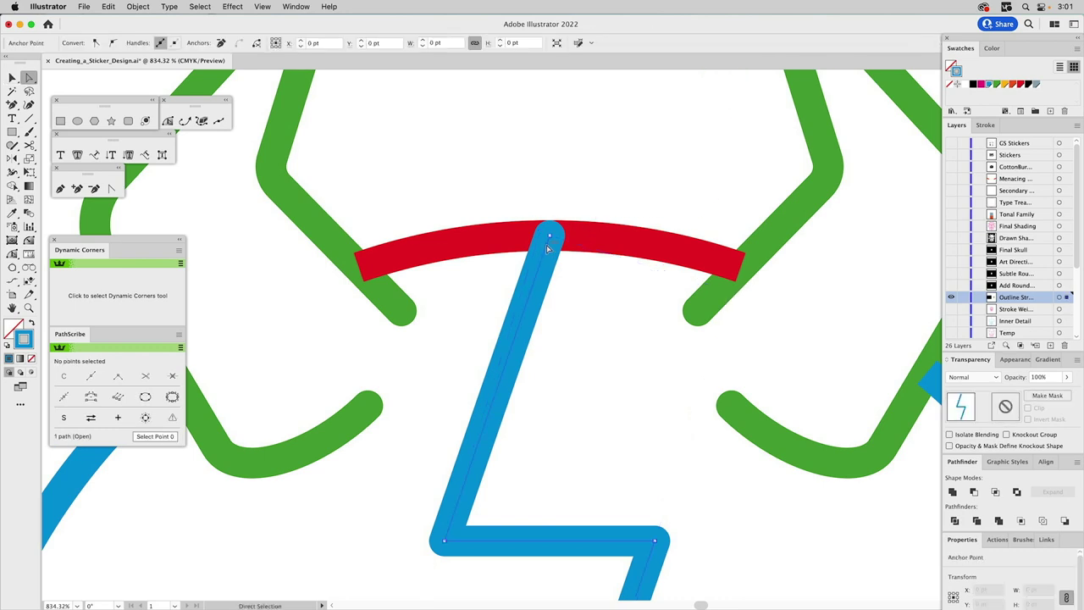
{"action": "left_click", "coordinate": [551, 241]}
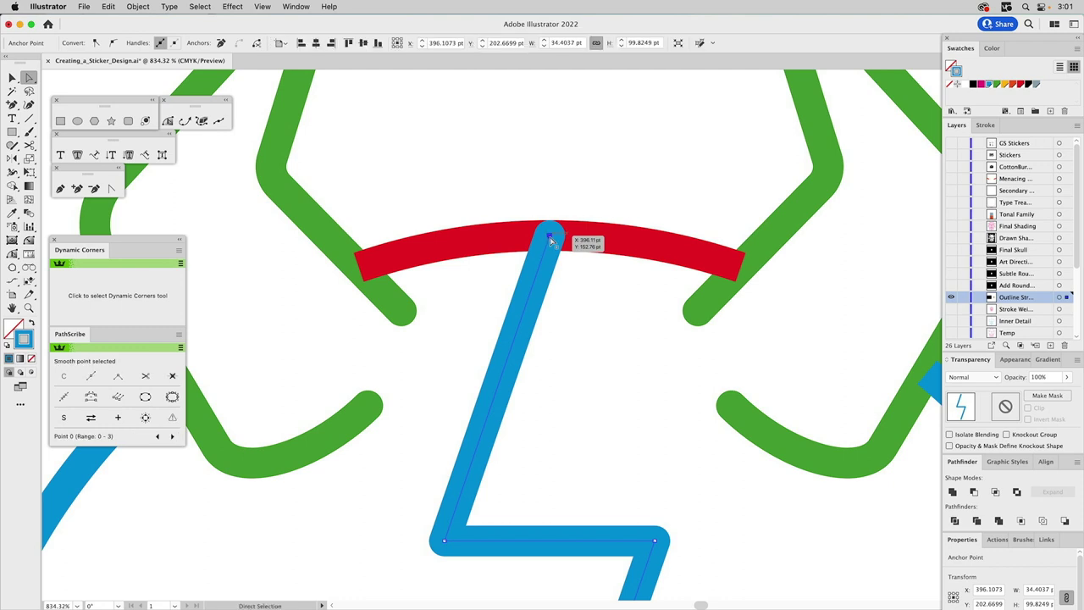
{"action": "left_click_drag", "start_coordinate": [551, 241], "coordinate": [547, 244]}
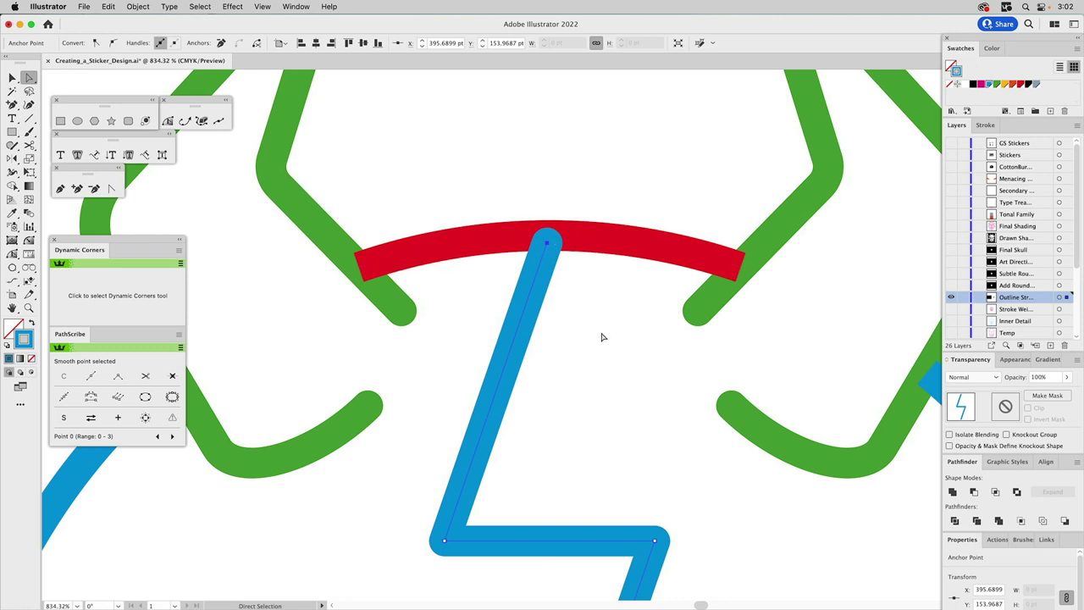
{"action": "scroll", "coordinate": [593, 337], "scroll_direction": "right", "scroll_amount": 6}
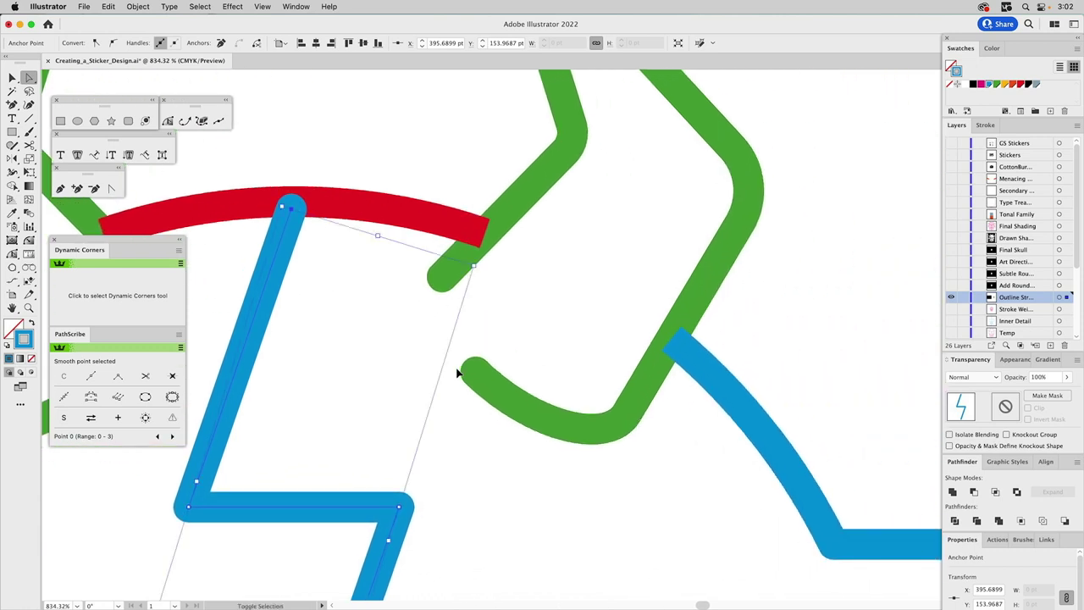
{"action": "key", "text": "super+0"}
{"action": "left_click", "coordinate": [755, 334]}
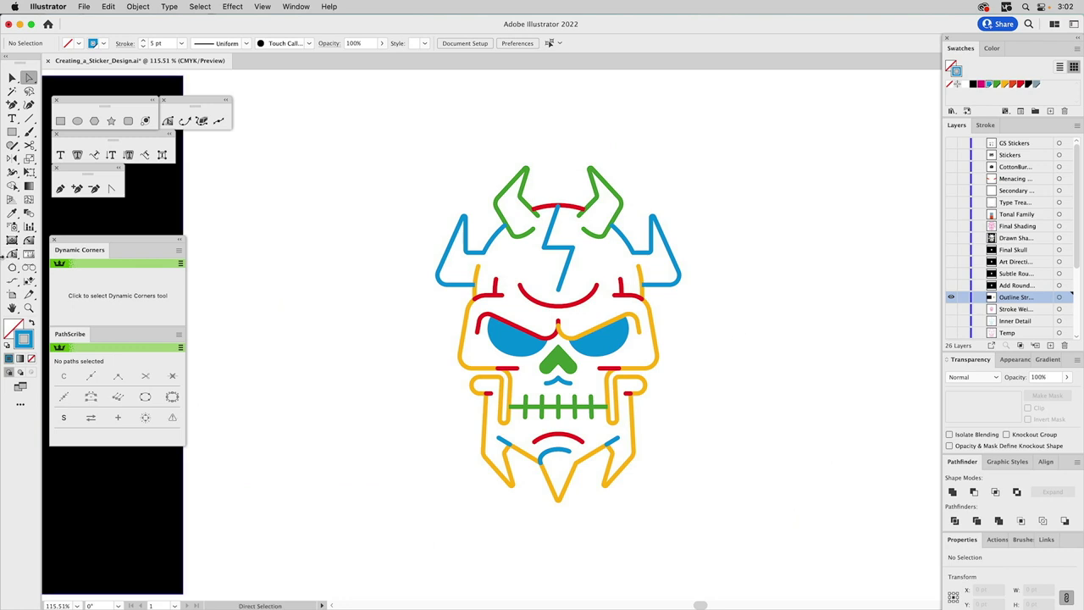
Examine up close how the red and yellow strokes overlap at the temple, the cheek and the centre of the brow
{"action": "left_click", "coordinate": [29, 307]}
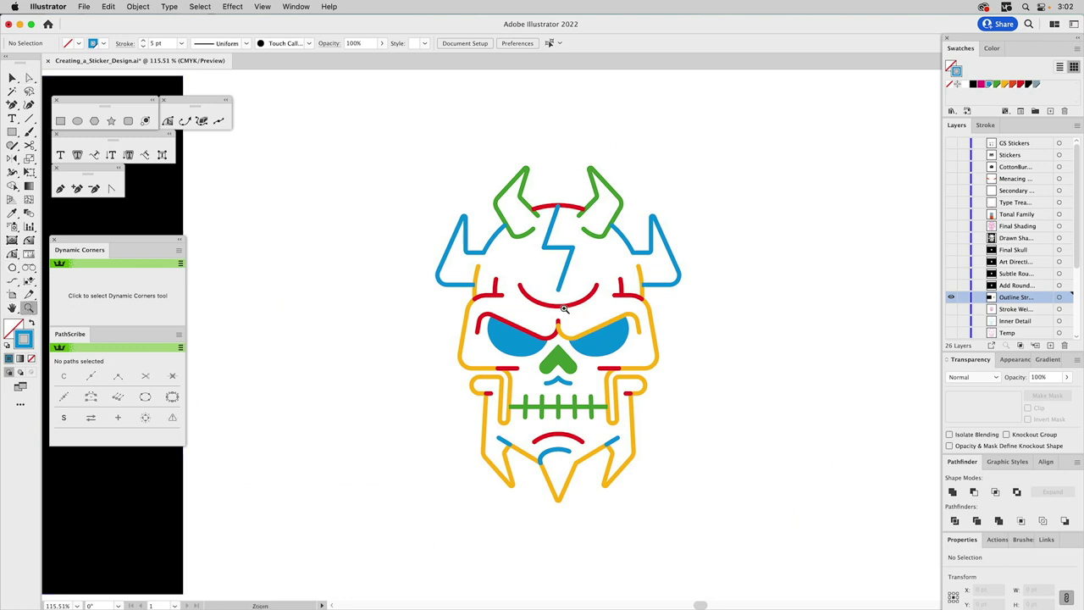
{"action": "left_click_drag", "start_coordinate": [620, 283], "coordinate": [669, 330]}
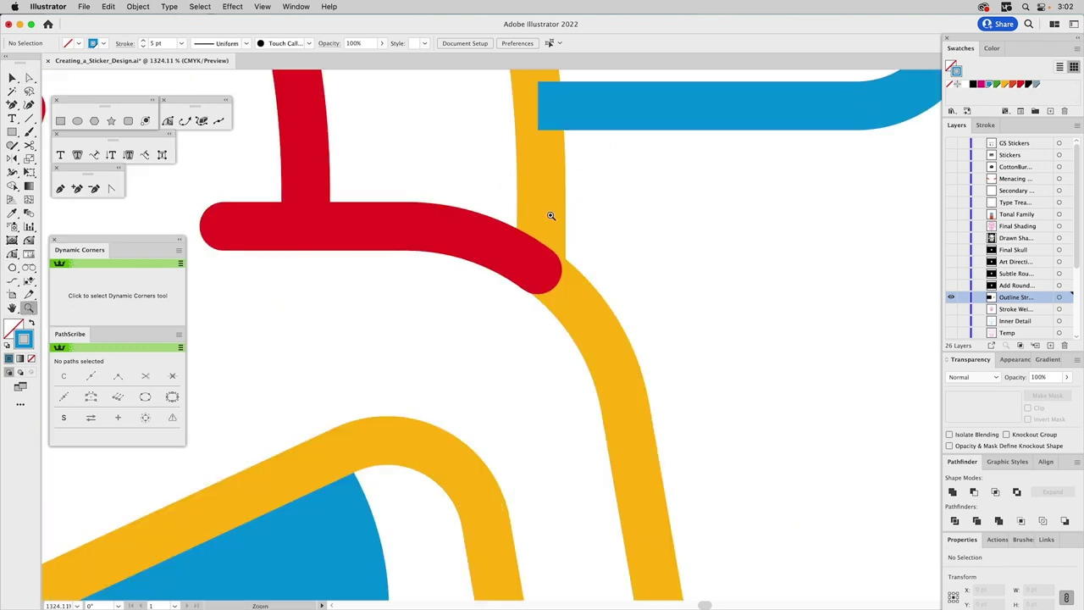
{"action": "key", "text": "v"}
{"action": "left_click", "coordinate": [537, 189]}
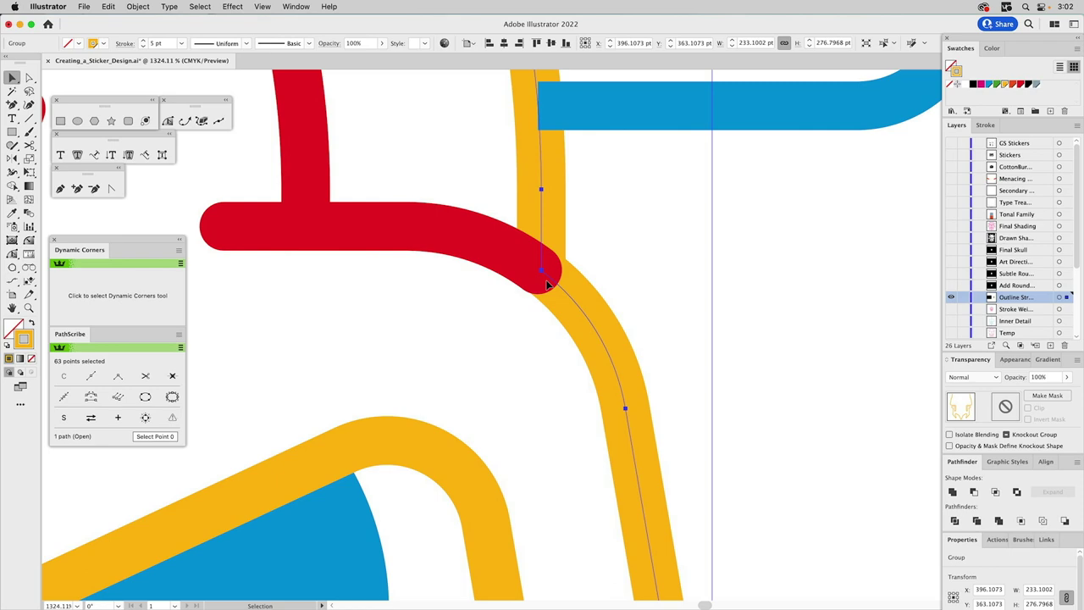
{"action": "left_click_drag", "start_coordinate": [488, 320], "coordinate": [745, 232]}
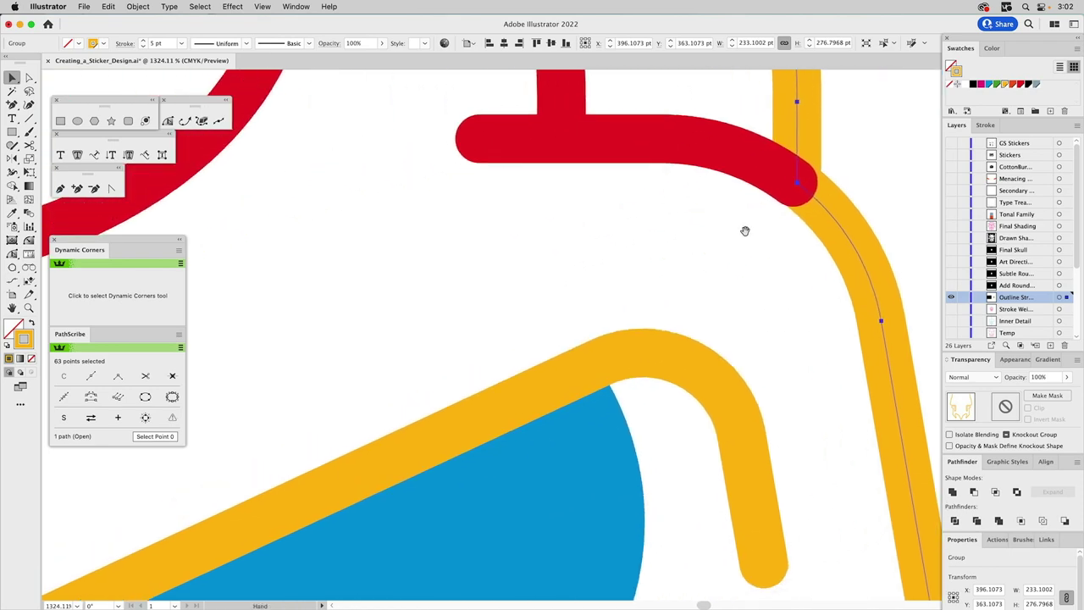
{"action": "left_click_drag", "start_coordinate": [663, 262], "coordinate": [726, 161]}
{"action": "scroll", "coordinate": [296, 464], "scroll_direction": "down", "scroll_amount": 10}
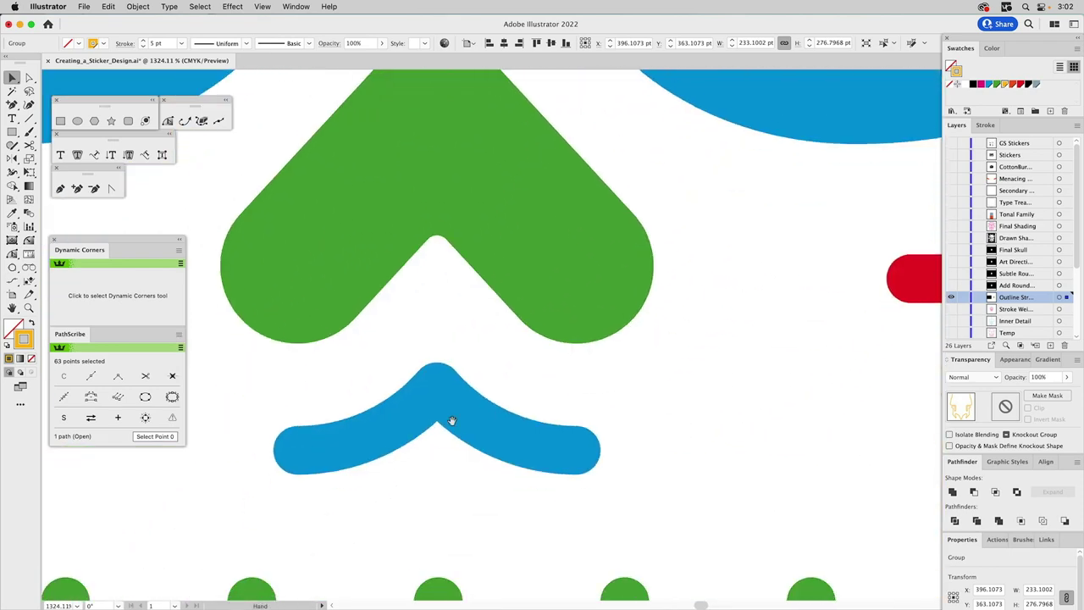
{"action": "scroll", "coordinate": [190, 472], "scroll_direction": "right", "scroll_amount": 5}
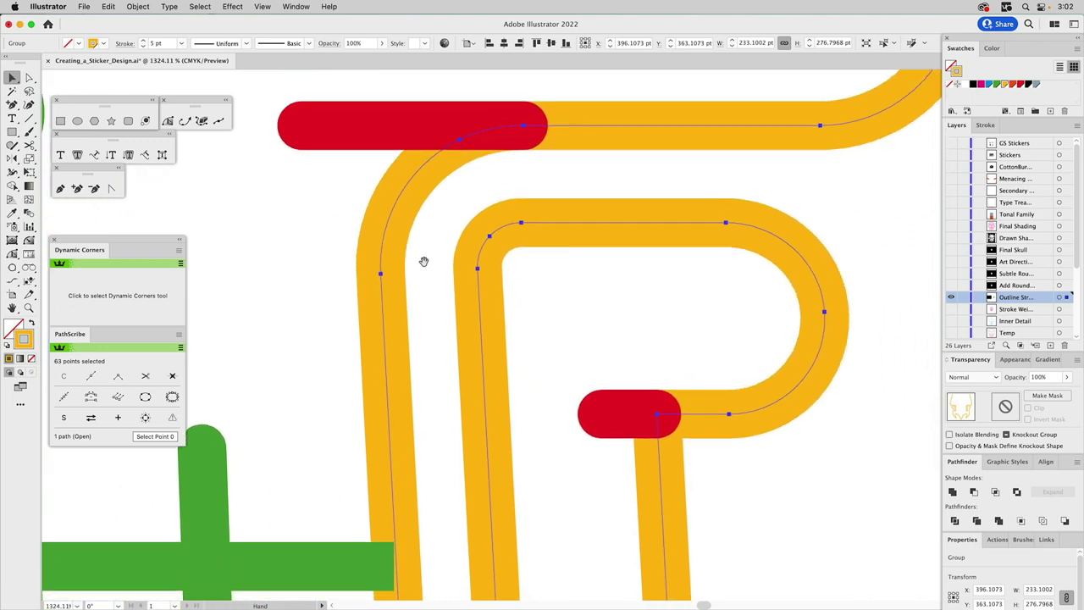
{"action": "key", "text": "super+0"}
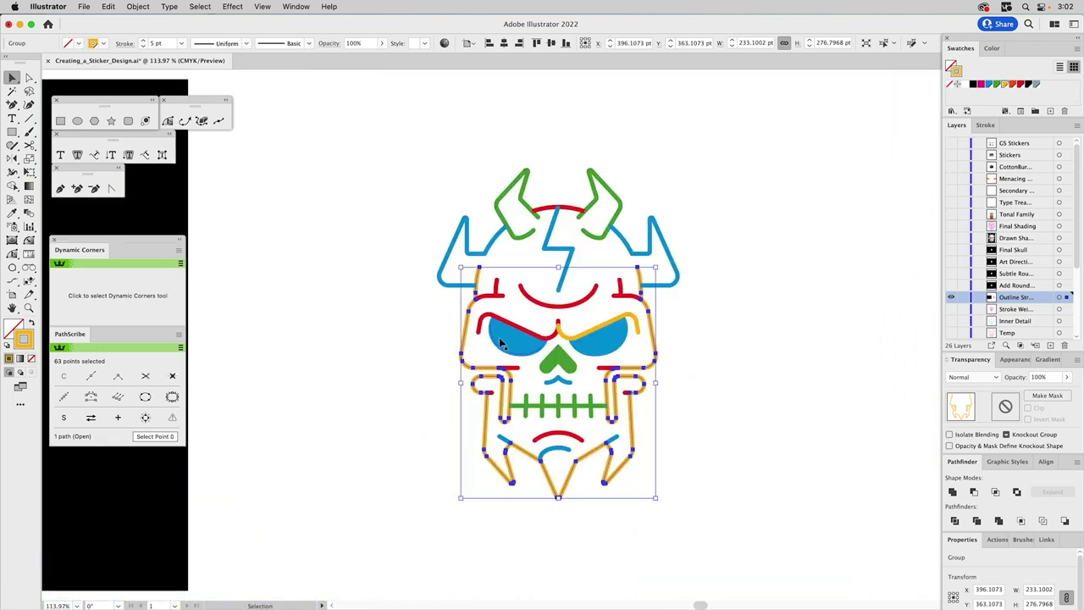
{"action": "left_click", "coordinate": [750, 405]}
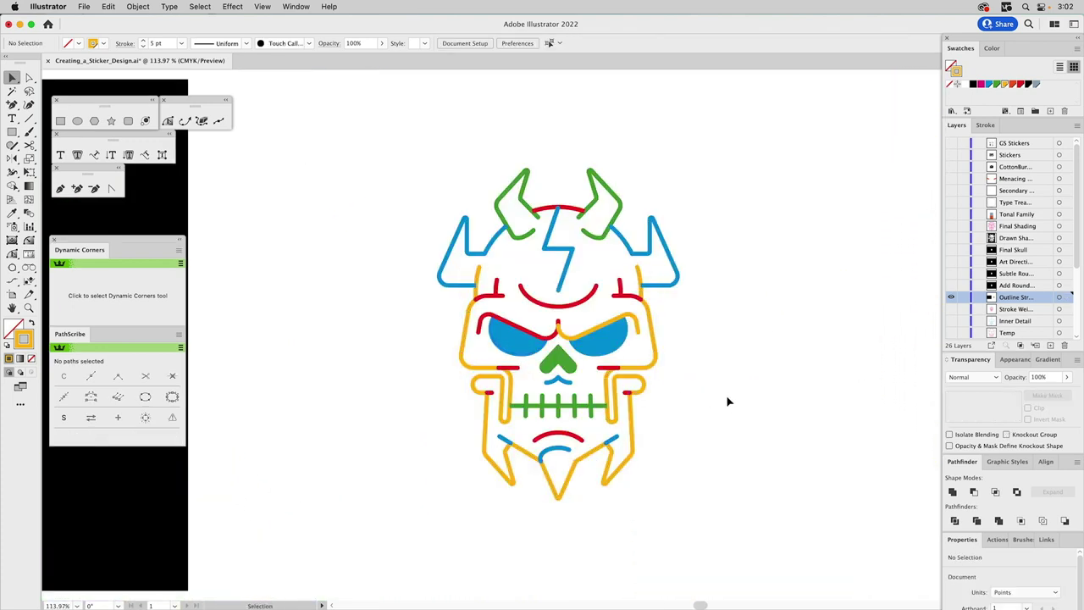
{"action": "left_click_drag", "start_coordinate": [542, 305], "coordinate": [579, 350]}
{"action": "left_click", "coordinate": [566, 330]}
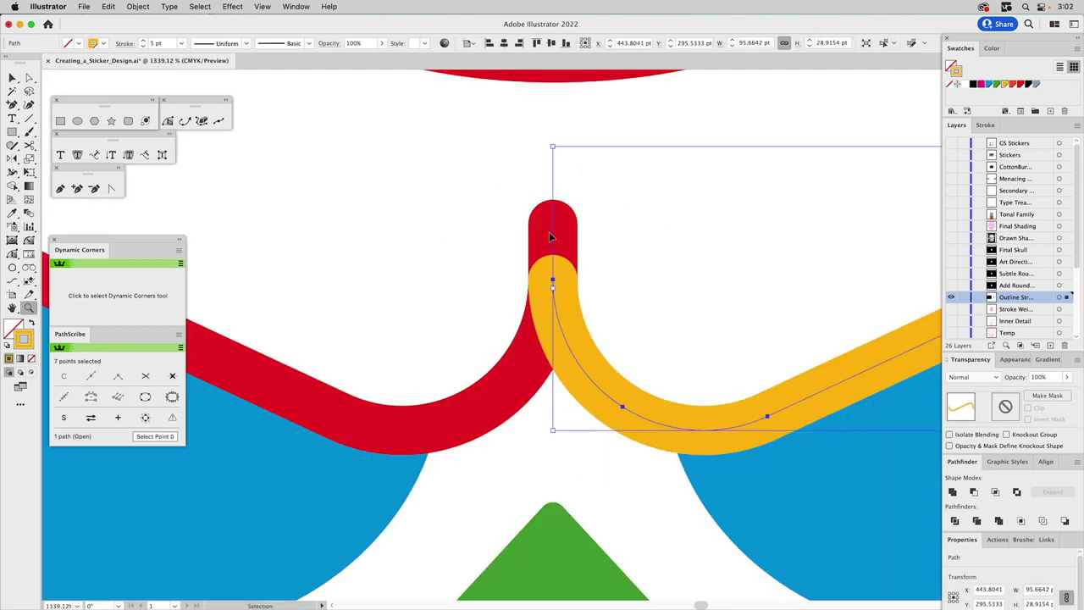
{"action": "left_click", "coordinate": [653, 262]}
{"action": "key", "text": "super+0"}
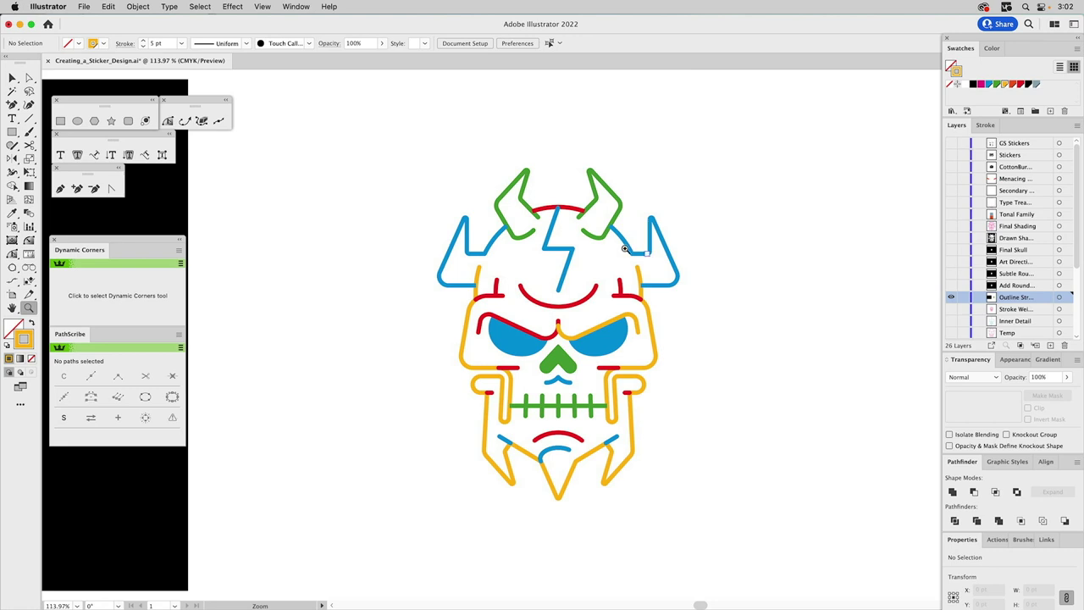
Try moving the skull's blue left eye out beside the artwork, and undo the move
{"action": "key", "text": "v"}
{"action": "left_click", "coordinate": [511, 337]}
{"action": "left_click_drag", "start_coordinate": [511, 336], "coordinate": [369, 330]}
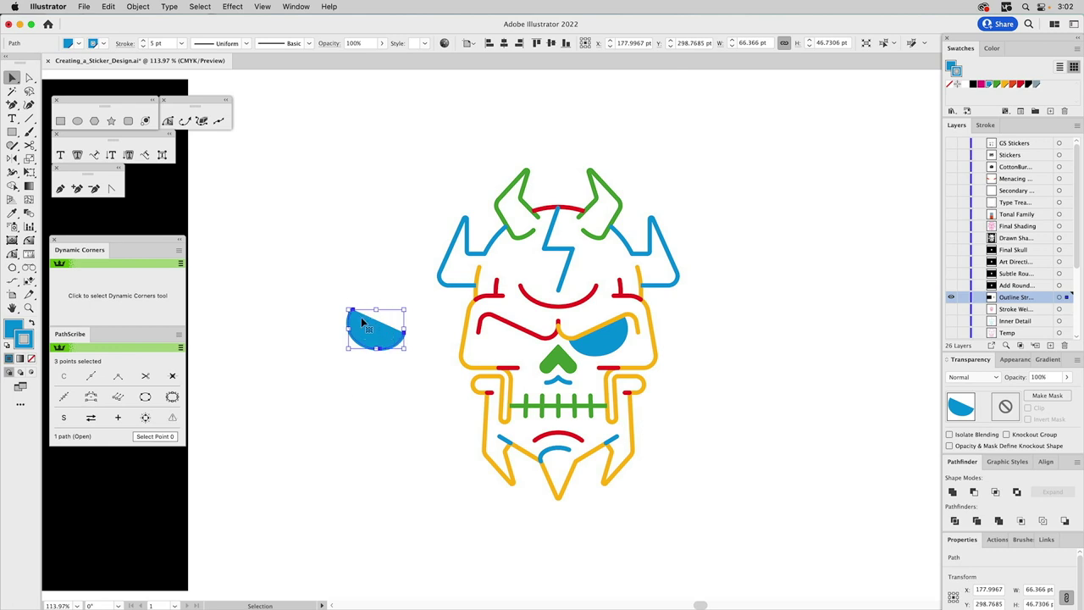
{"action": "key", "text": "ctrl+z"}
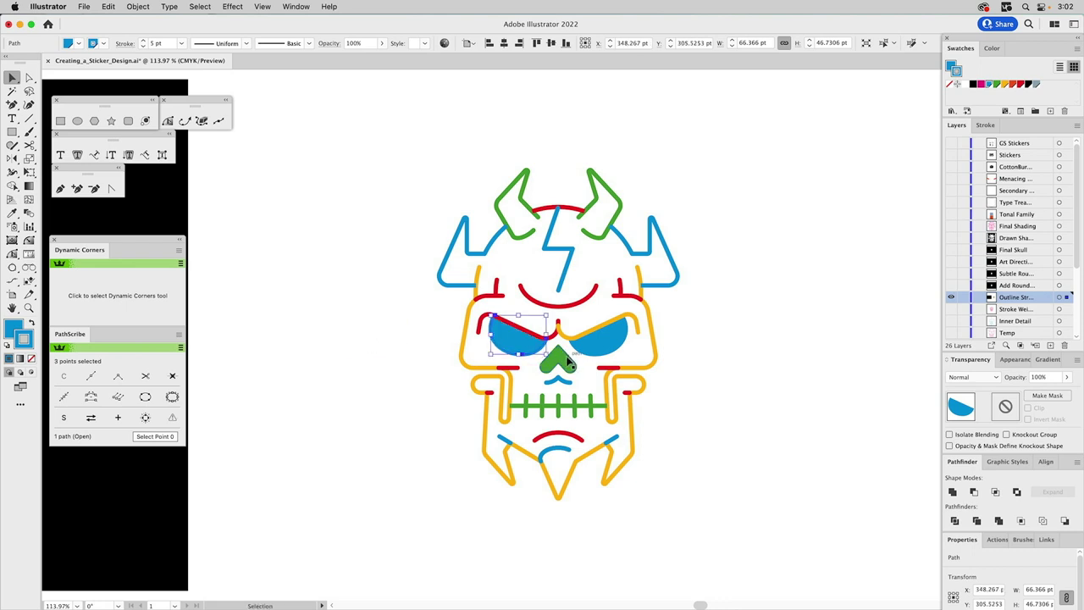
Inspect the filled green nose shape and its stroke weight up close
{"action": "key", "text": "z"}
{"action": "left_click_drag", "start_coordinate": [449, 274], "coordinate": [709, 455]}
{"action": "key", "text": "v"}
{"action": "left_click", "coordinate": [530, 338]}
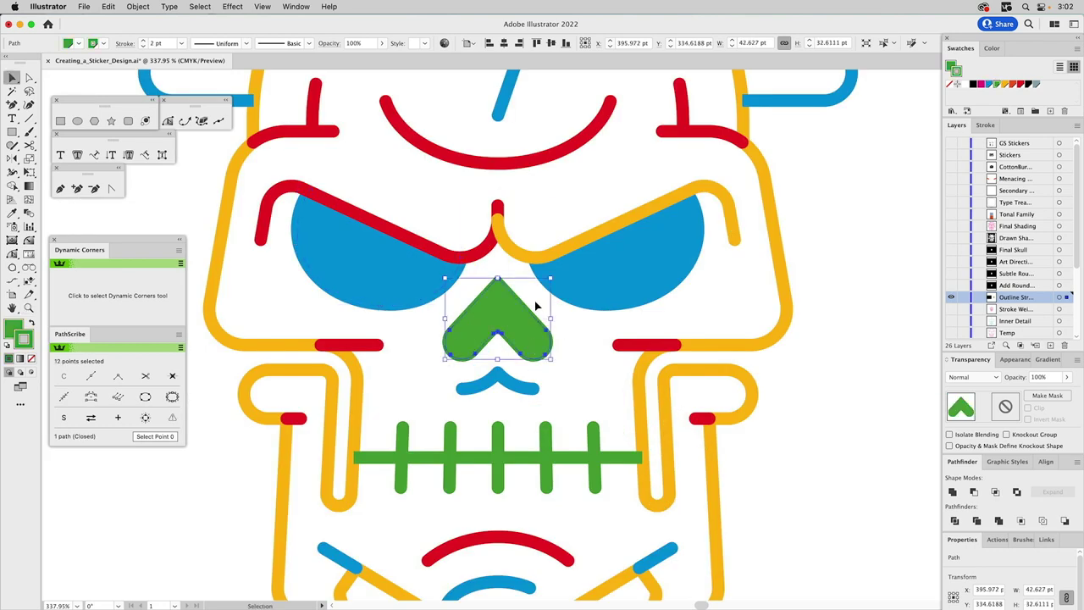
{"action": "left_click", "coordinate": [570, 329]}
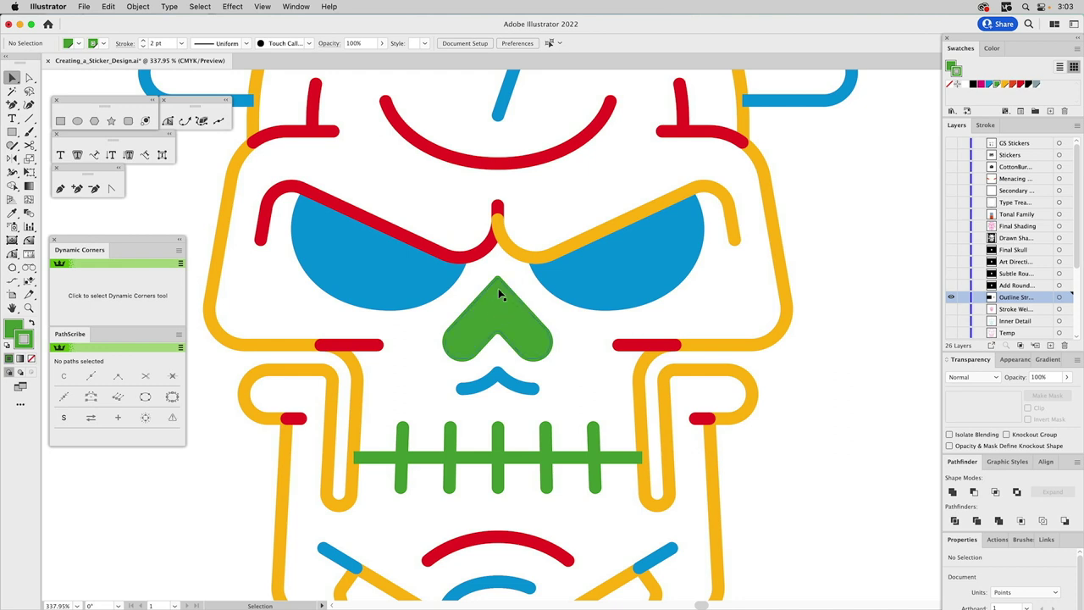
{"action": "key", "text": "super+0"}
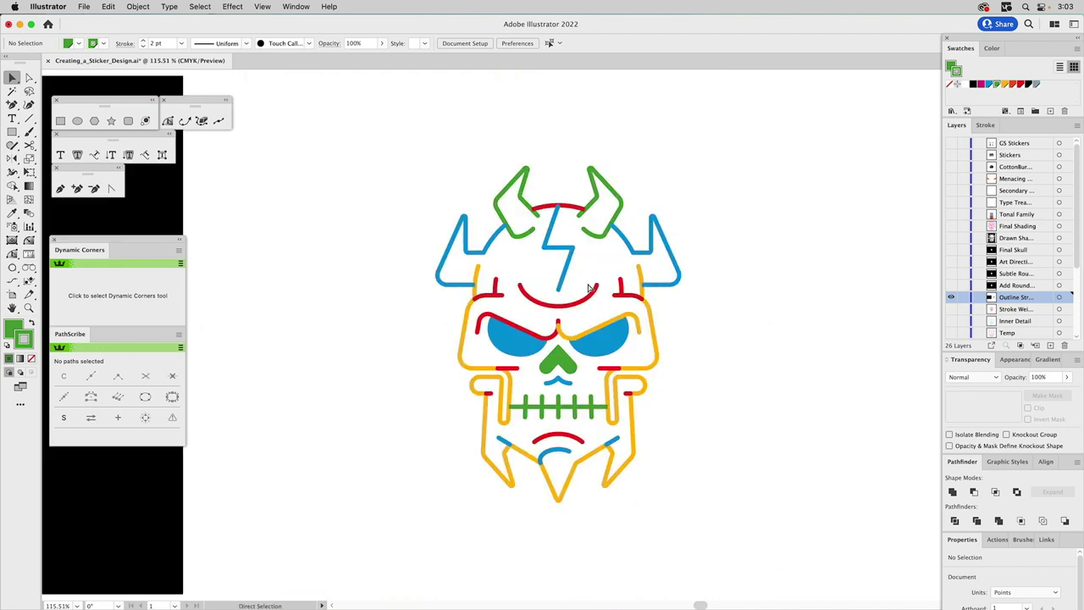
Outline the strokes of the entire skull artwork and unite all the resulting shapes into one
{"action": "left_click_drag", "start_coordinate": [386, 126], "coordinate": [704, 533]}
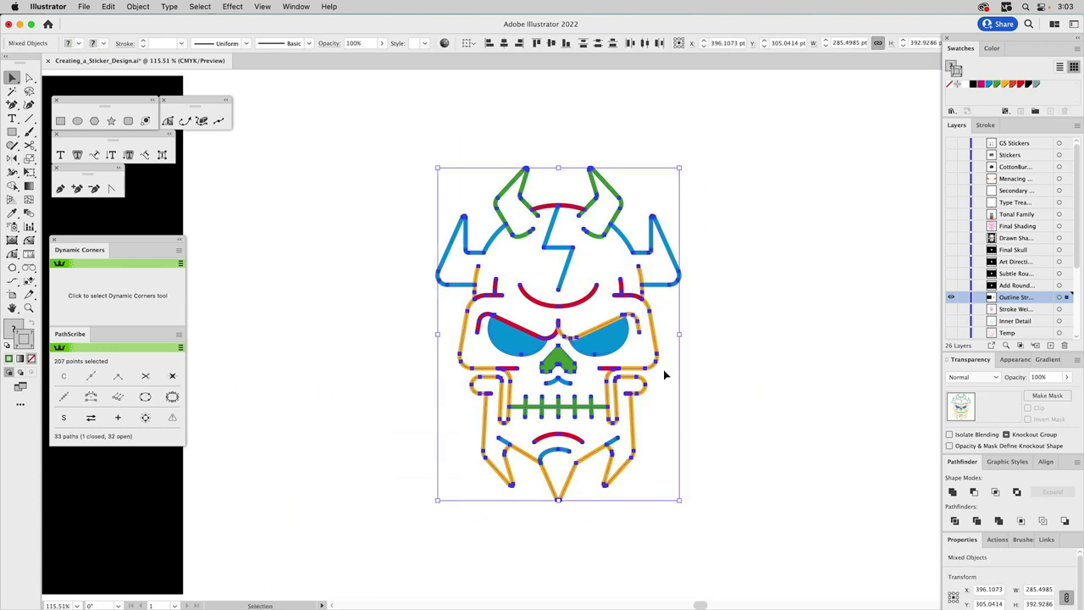
{"action": "left_click", "coordinate": [138, 6]}
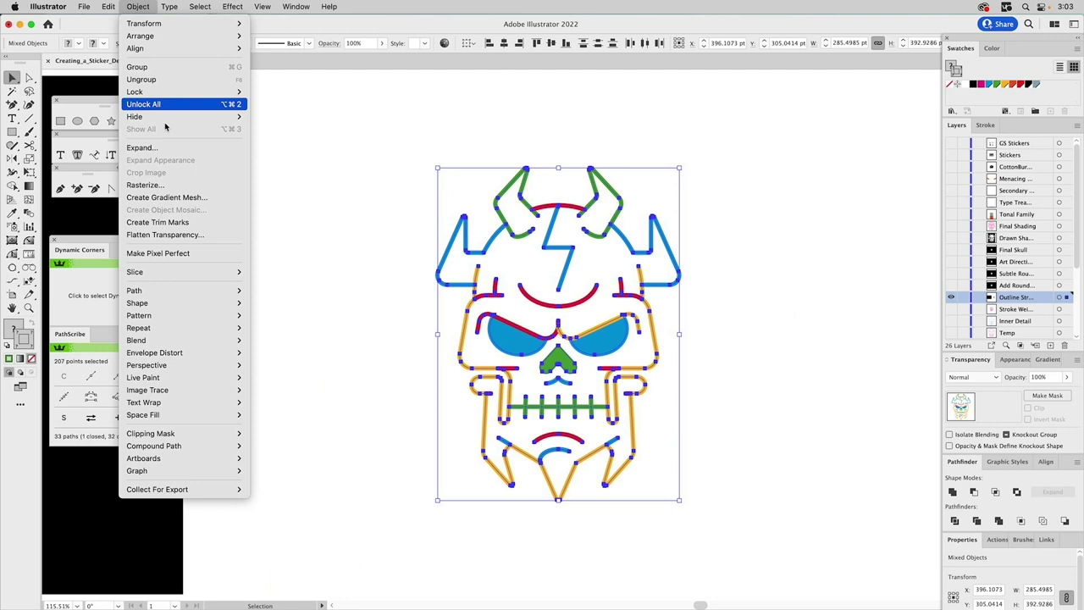
{"action": "mouse_move", "coordinate": [173, 292]}
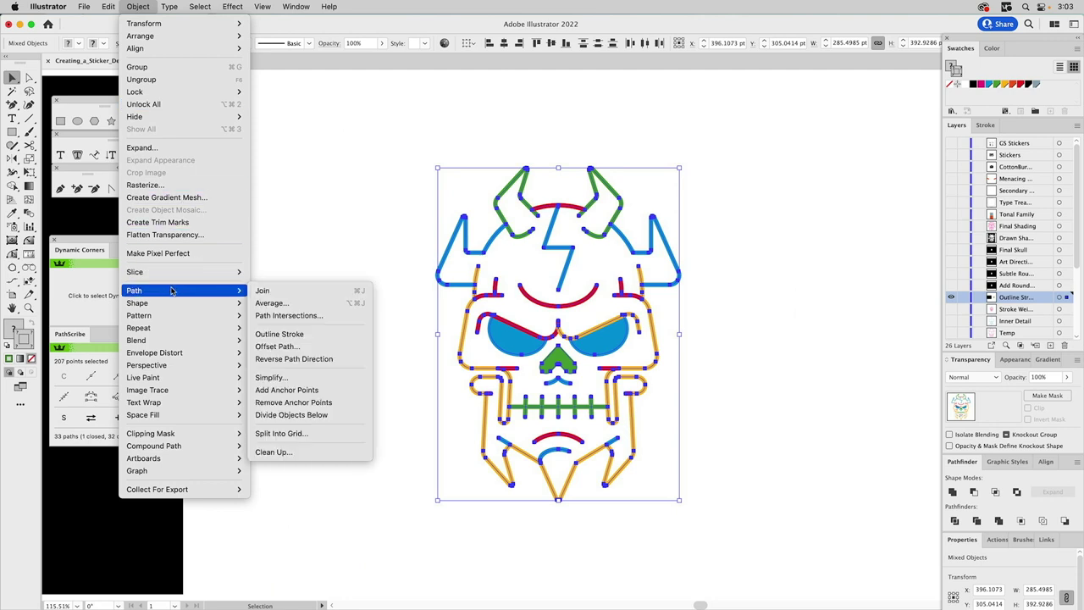
{"action": "left_click", "coordinate": [288, 336]}
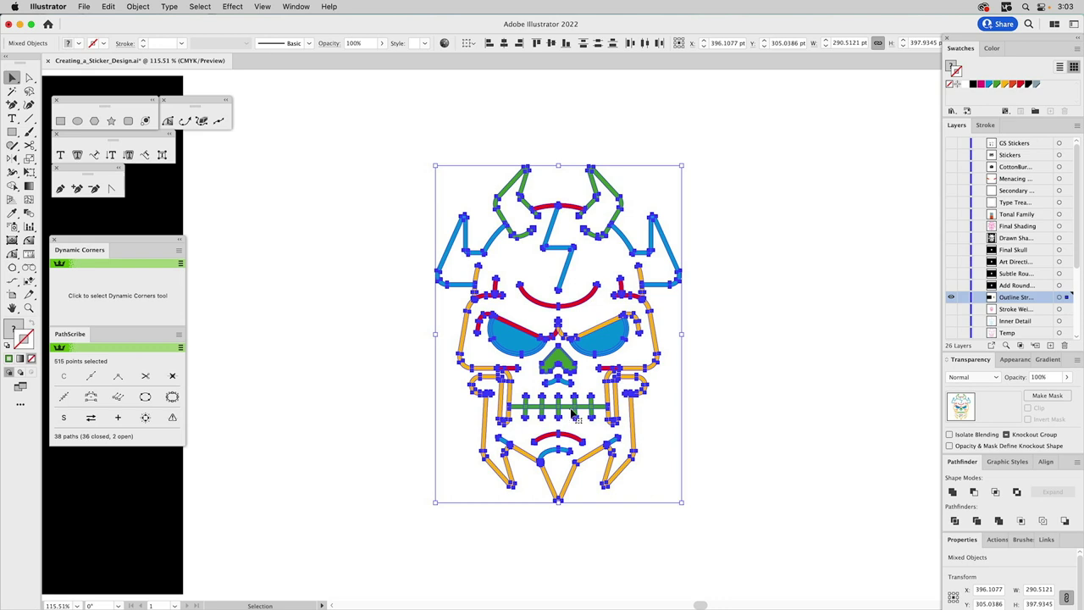
{"action": "left_click", "coordinate": [952, 492]}
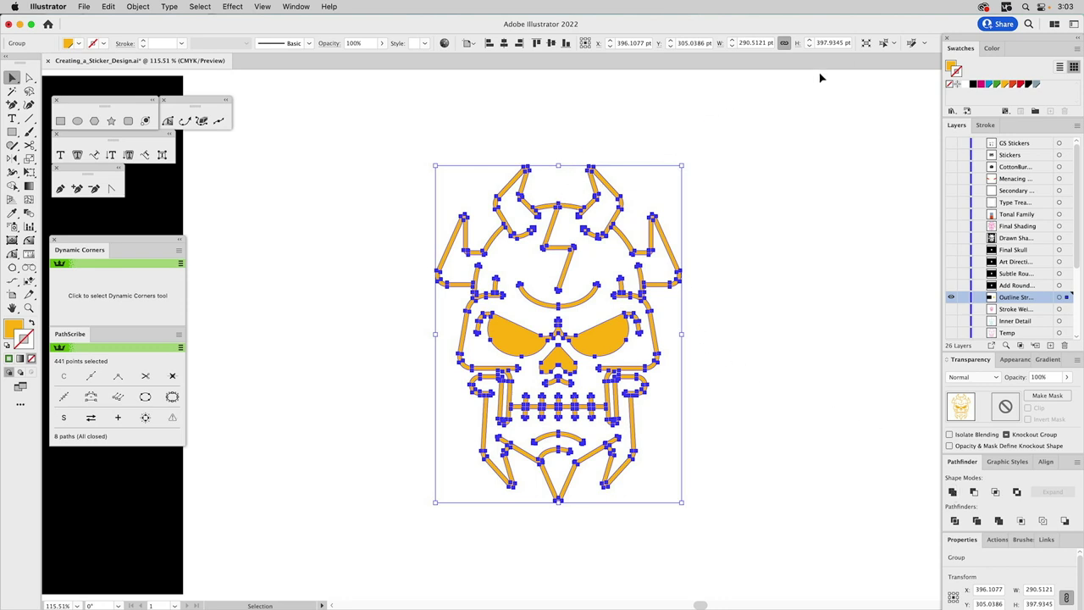
Fill the united skull artwork with black and deselect it
{"action": "left_click", "coordinate": [951, 67]}
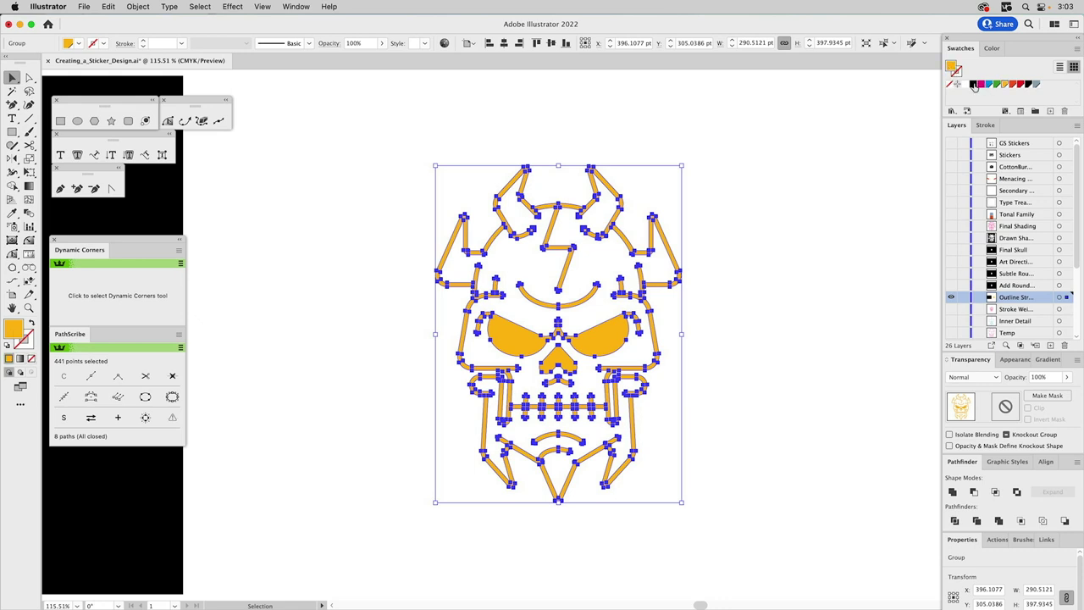
{"action": "left_click", "coordinate": [1027, 85]}
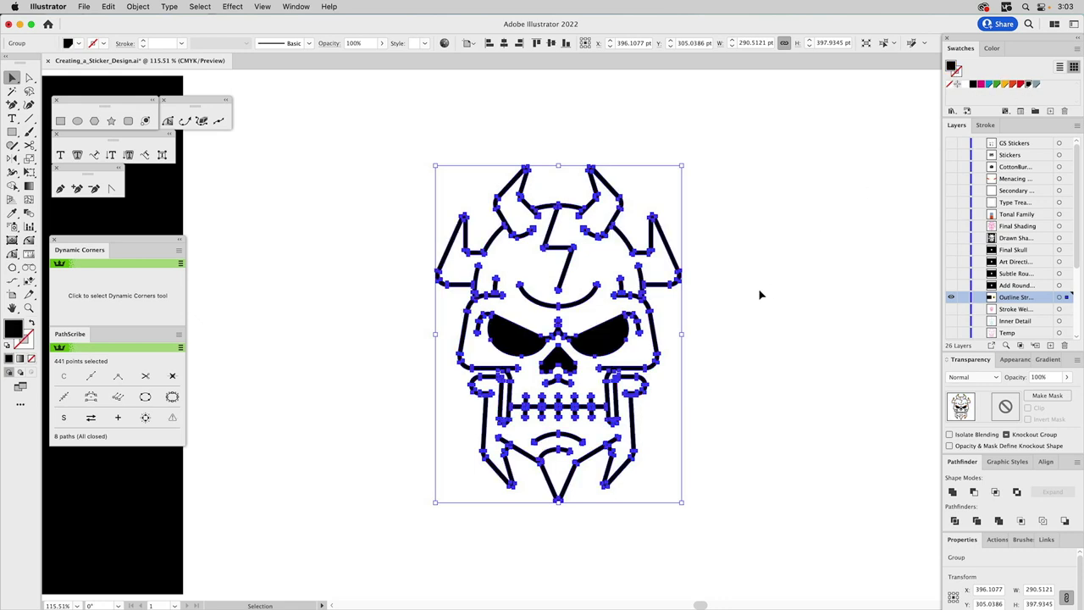
{"action": "left_click", "coordinate": [733, 305]}
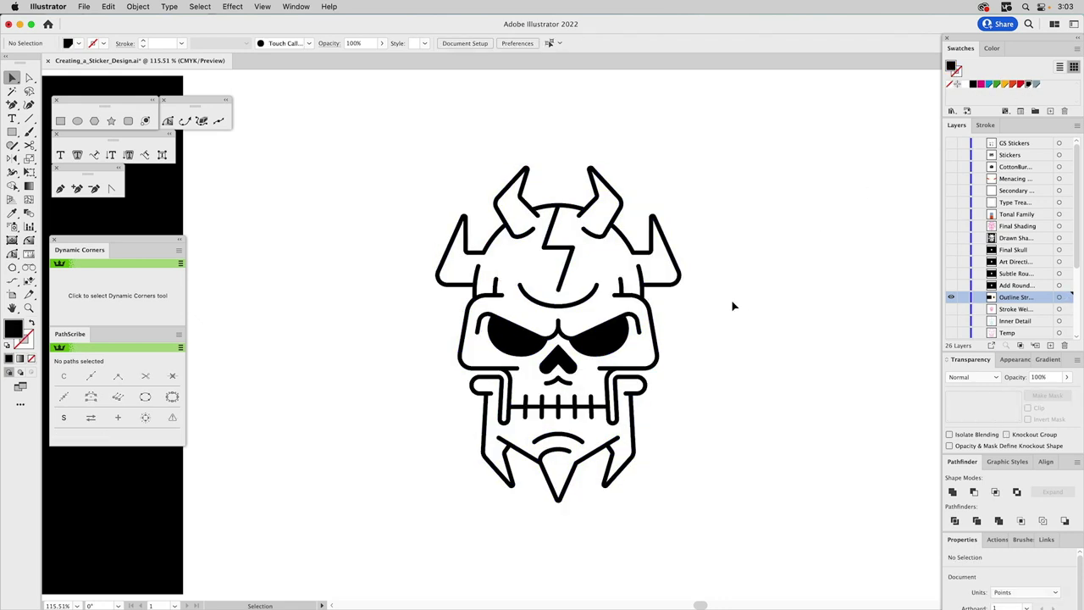
Release the black skull's compound path and ungroup it into separate paths
{"action": "left_click", "coordinate": [648, 310]}
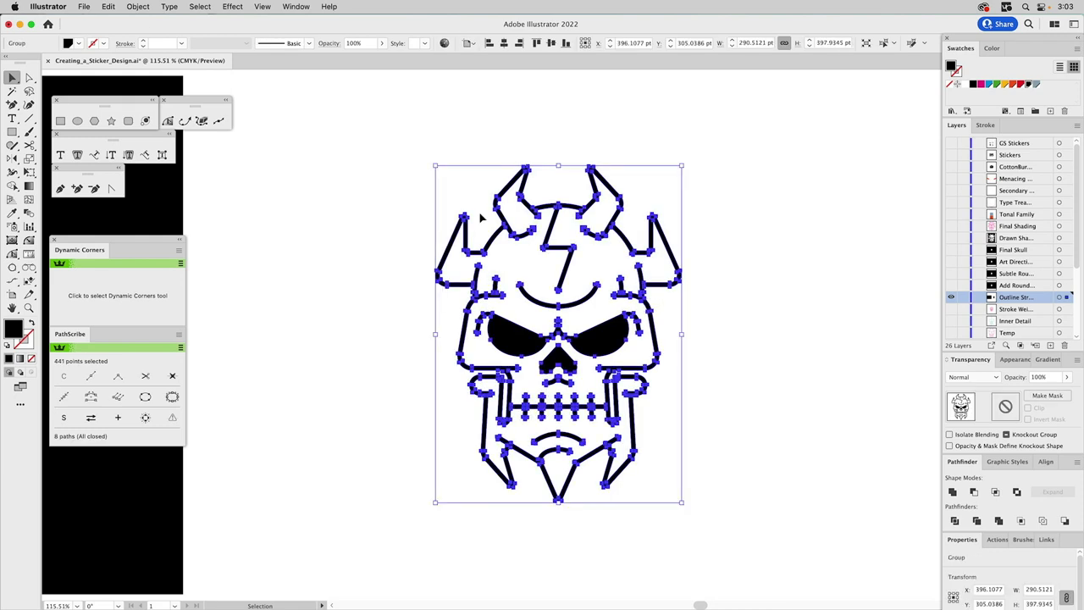
{"action": "left_click", "coordinate": [141, 7]}
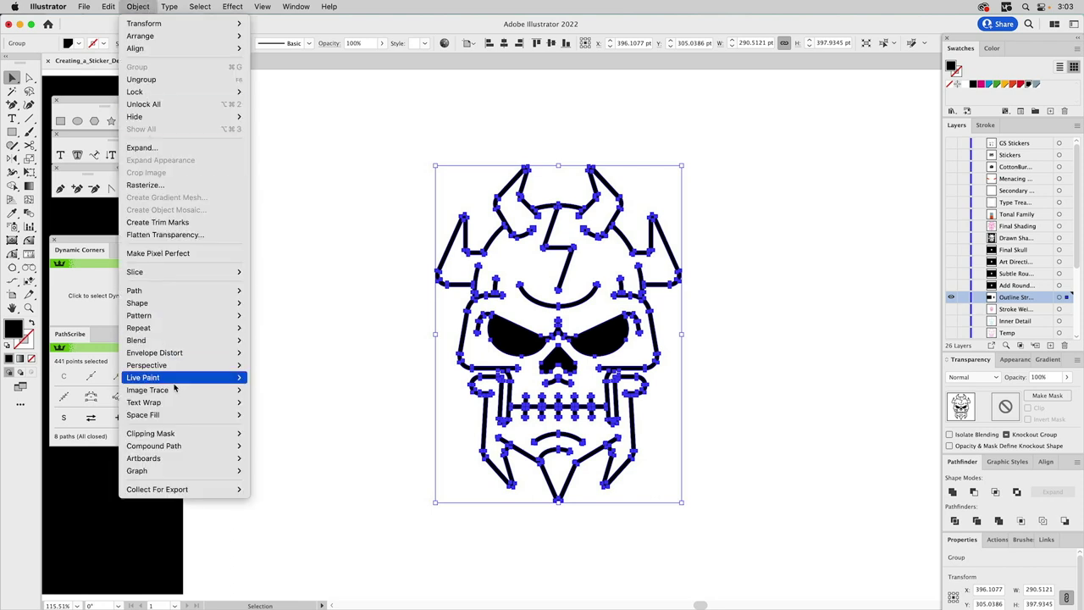
{"action": "mouse_move", "coordinate": [190, 447]}
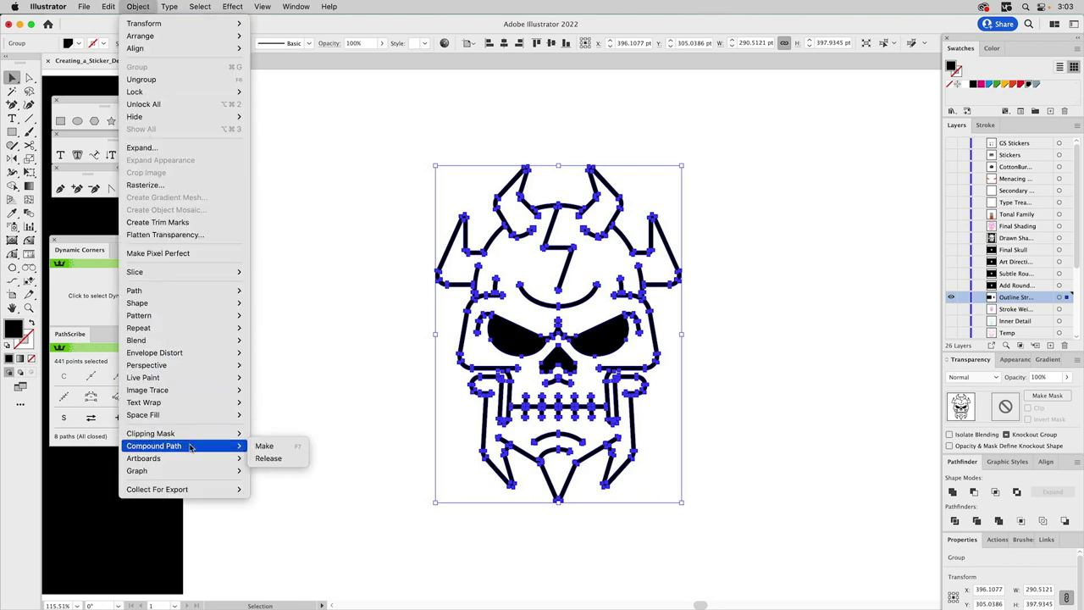
{"action": "left_click", "coordinate": [283, 461]}
{"action": "left_click", "coordinate": [139, 7]}
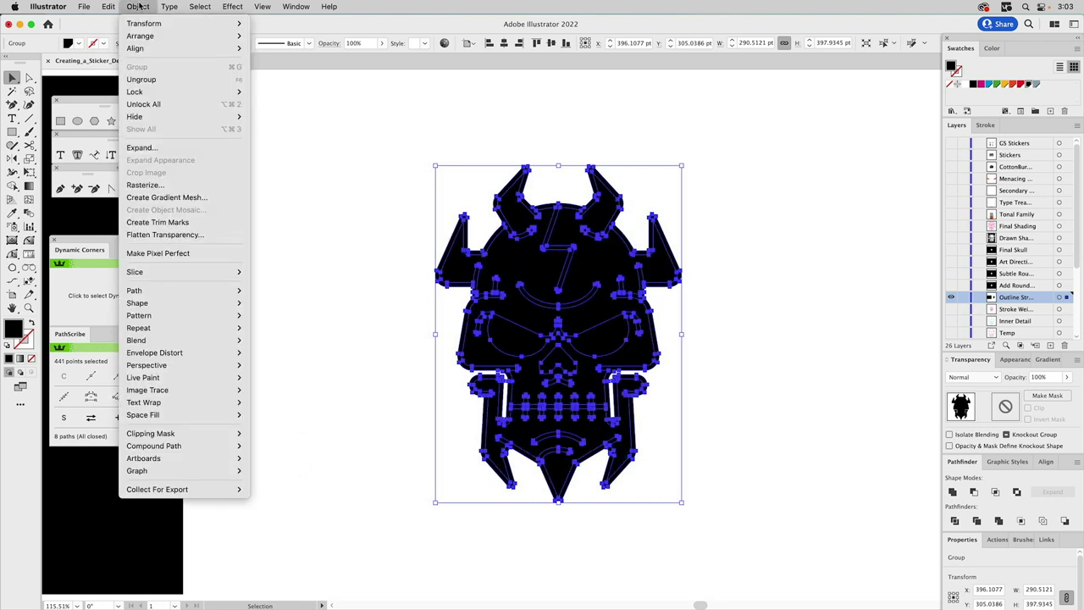
{"action": "left_click", "coordinate": [142, 80]}
{"action": "left_click", "coordinate": [138, 7]}
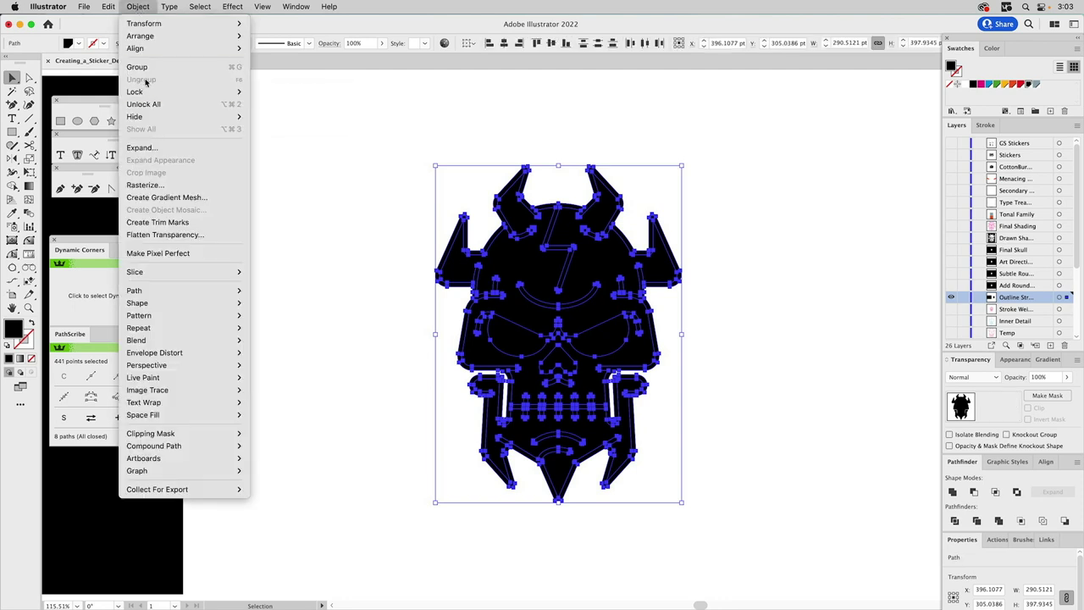
{"action": "left_click", "coordinate": [368, 118]}
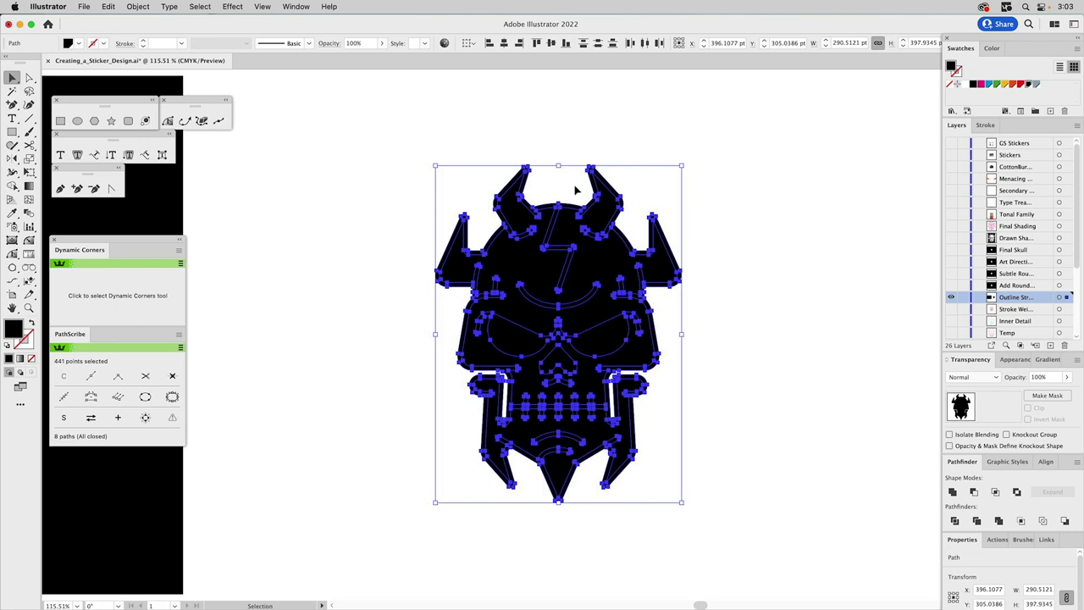
Delete the outer silhouette path of the skull and select the remaining inner shapes
{"action": "key", "text": "super+shift+u"}
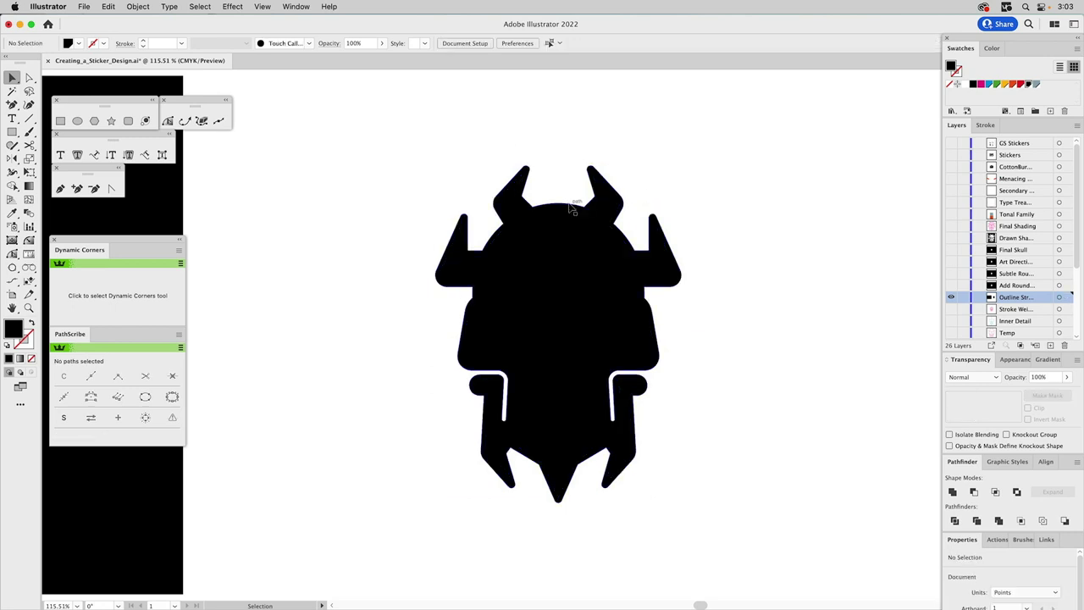
{"action": "key", "text": "super+z"}
{"action": "key", "text": "super+shift+a"}
{"action": "left_click_drag", "start_coordinate": [380, 155], "coordinate": [766, 530]}
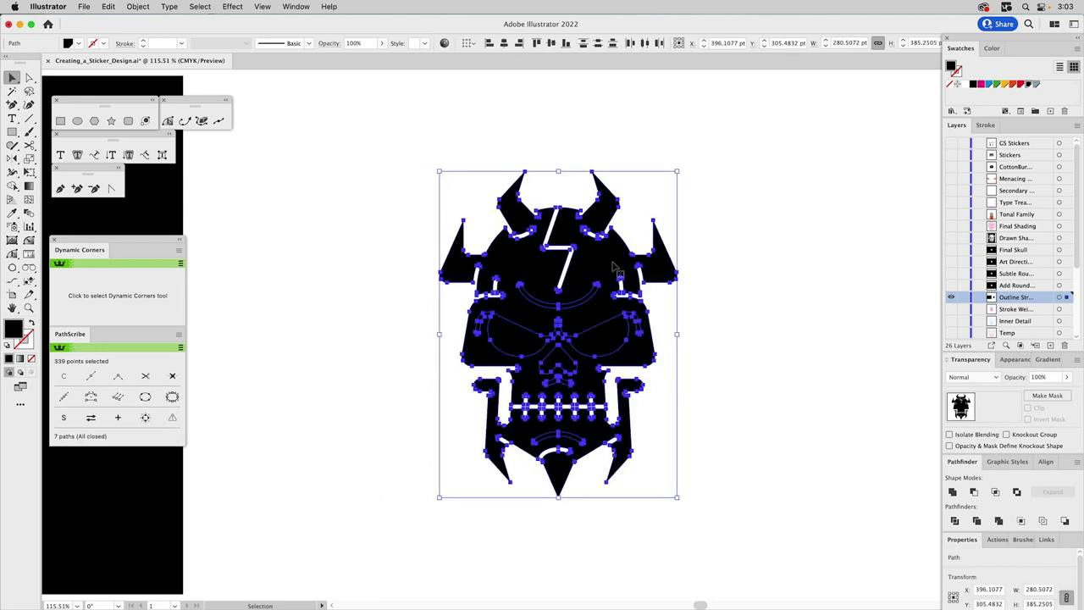
Fill only the upper skull and lower jaw shapes with magenta, leaving the facial details black
{"action": "key", "text": "super+8"}
{"action": "key", "text": "super+shift+a"}
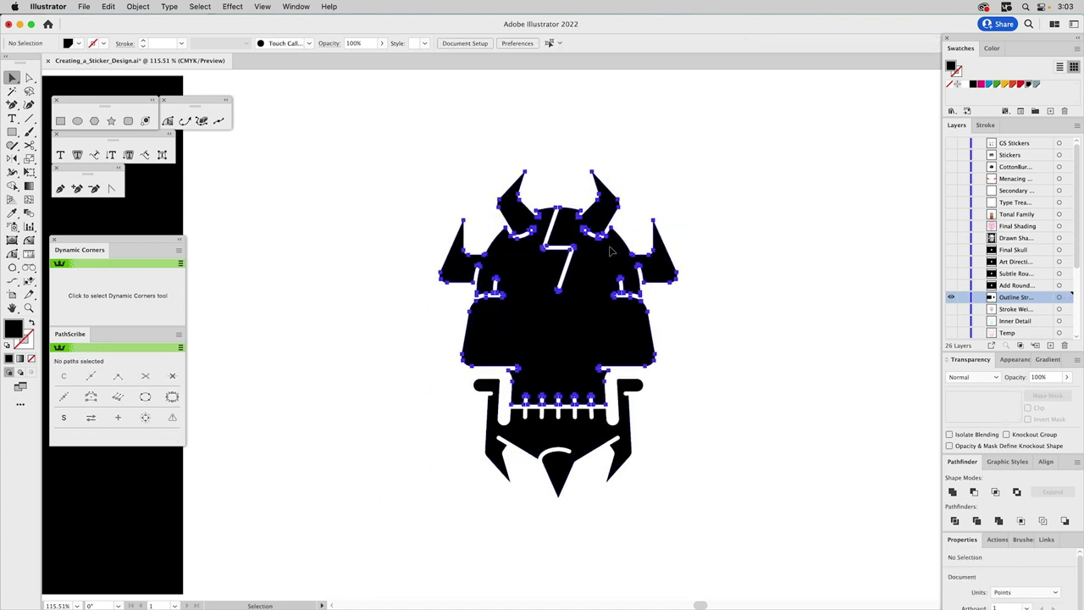
{"action": "left_click", "coordinate": [610, 251]}
{"action": "left_click", "coordinate": [591, 444], "text": "shift"}
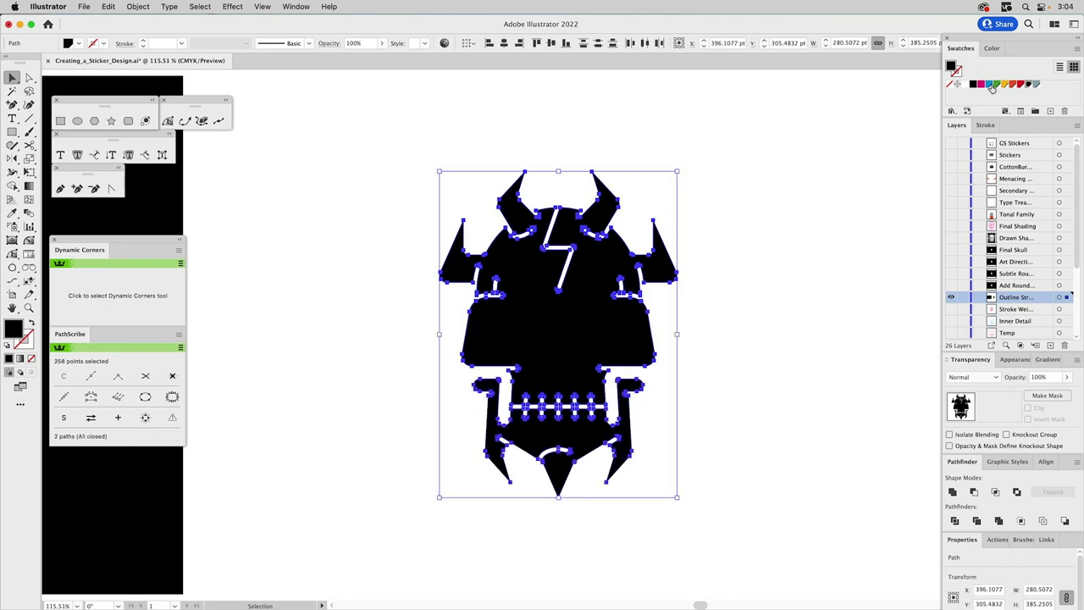
{"action": "left_click", "coordinate": [981, 84]}
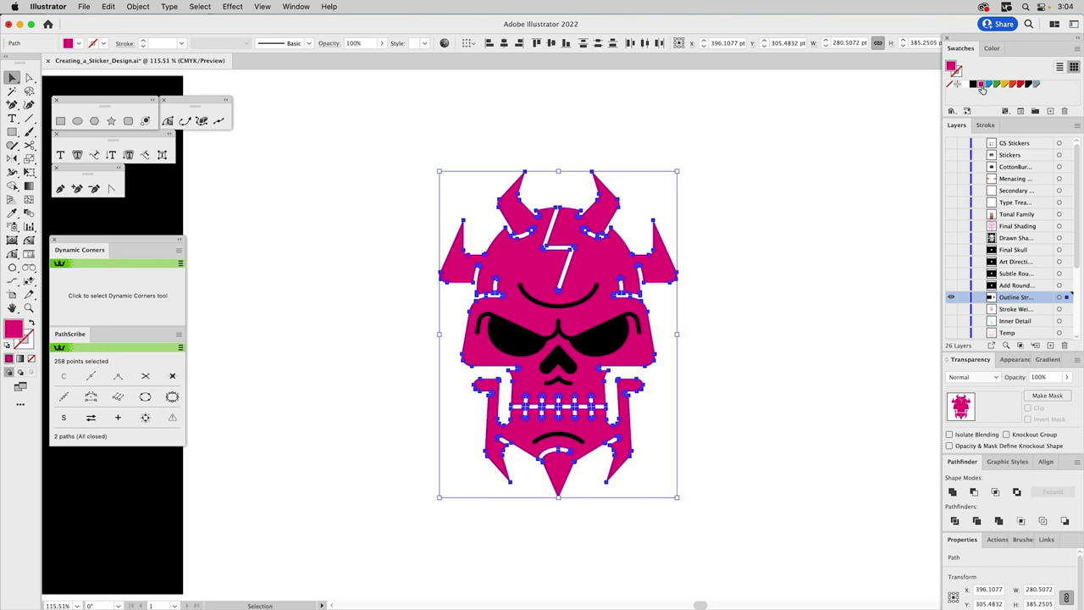
{"action": "left_click", "coordinate": [771, 255]}
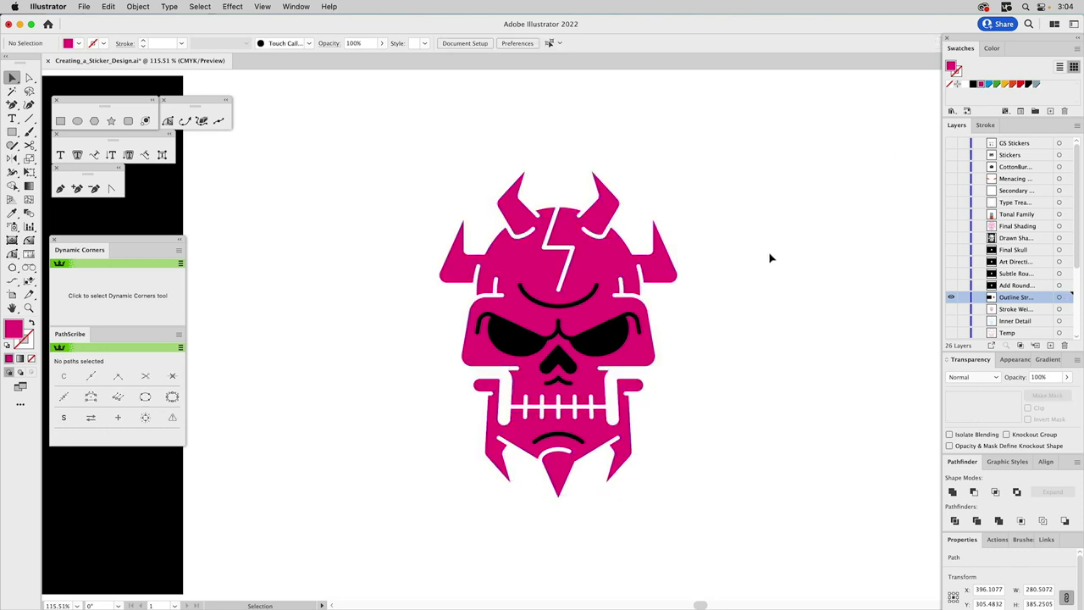
Combine the black forehead, eye, nose and chin details into a compound path and subtract it from the magenta upper skull with Minus Front
{"action": "left_click", "coordinate": [582, 308]}
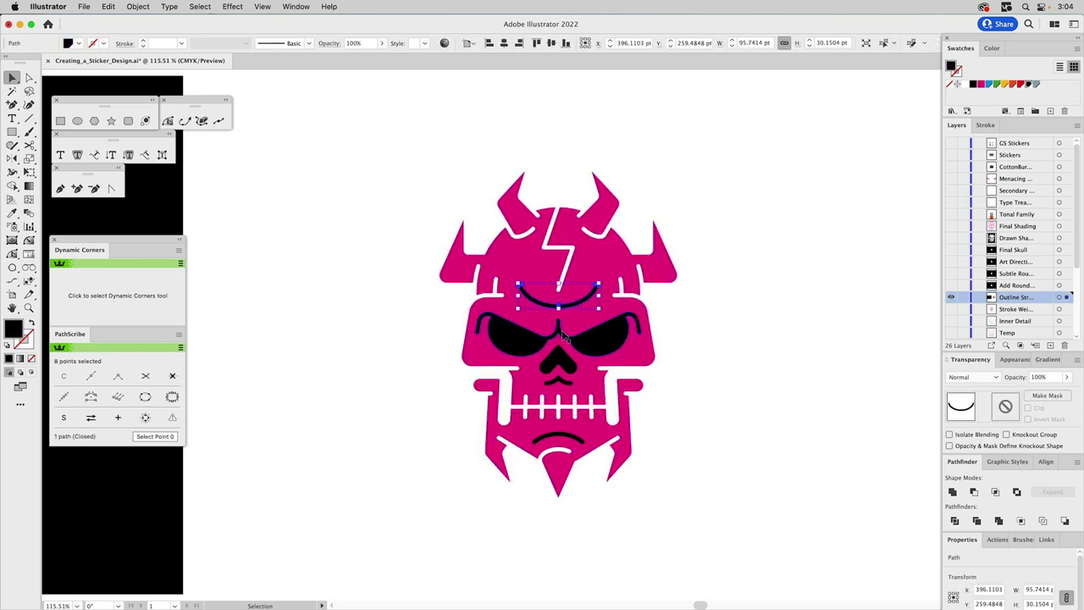
{"action": "left_click", "coordinate": [566, 383], "text": "shift"}
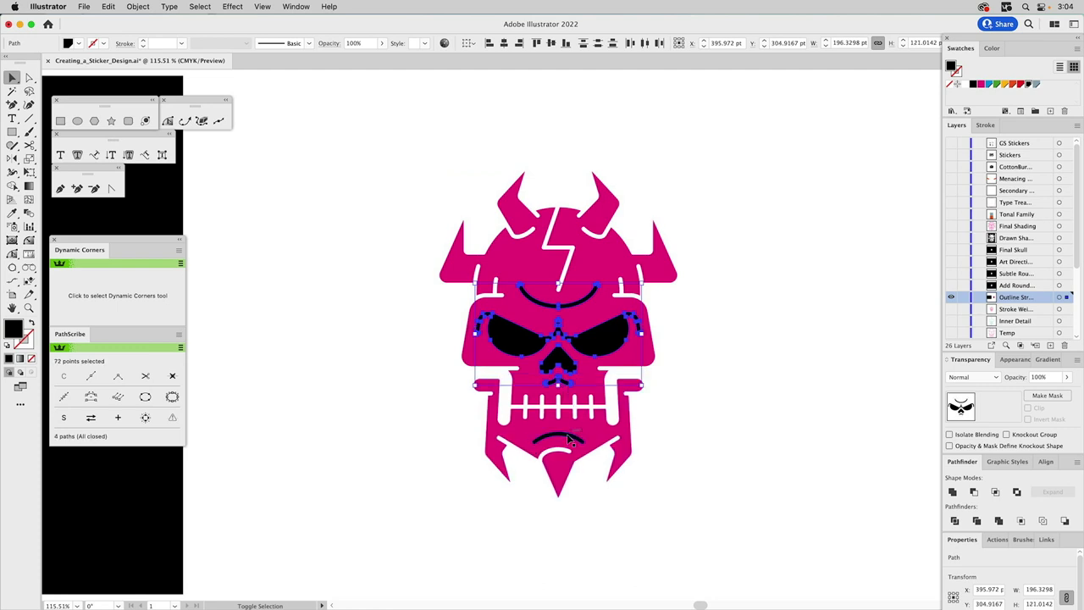
{"action": "left_click", "coordinate": [570, 439], "text": "shift"}
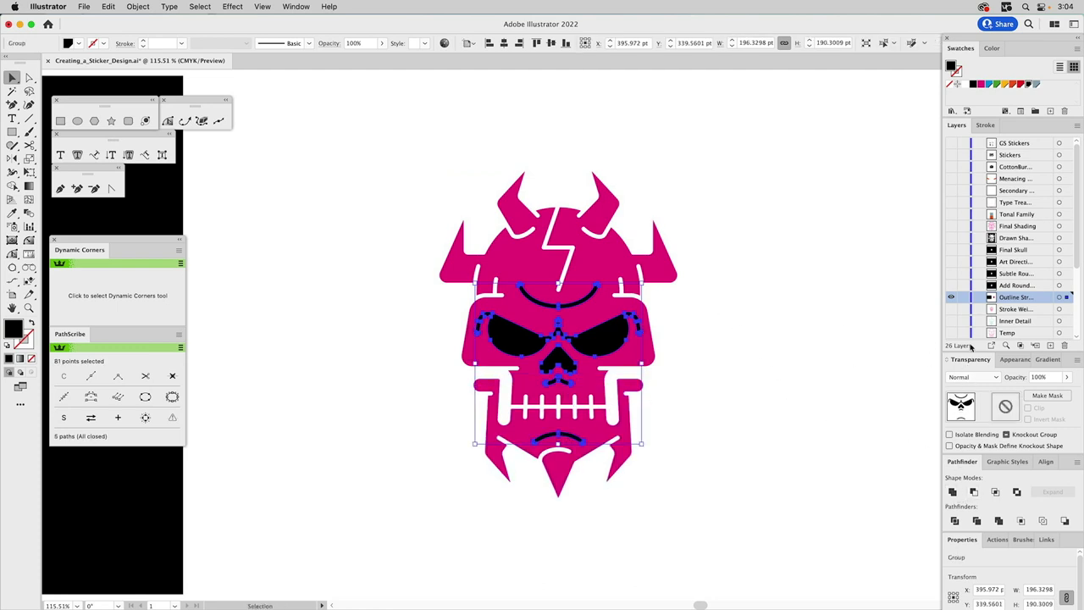
{"action": "left_click", "coordinate": [1012, 360]}
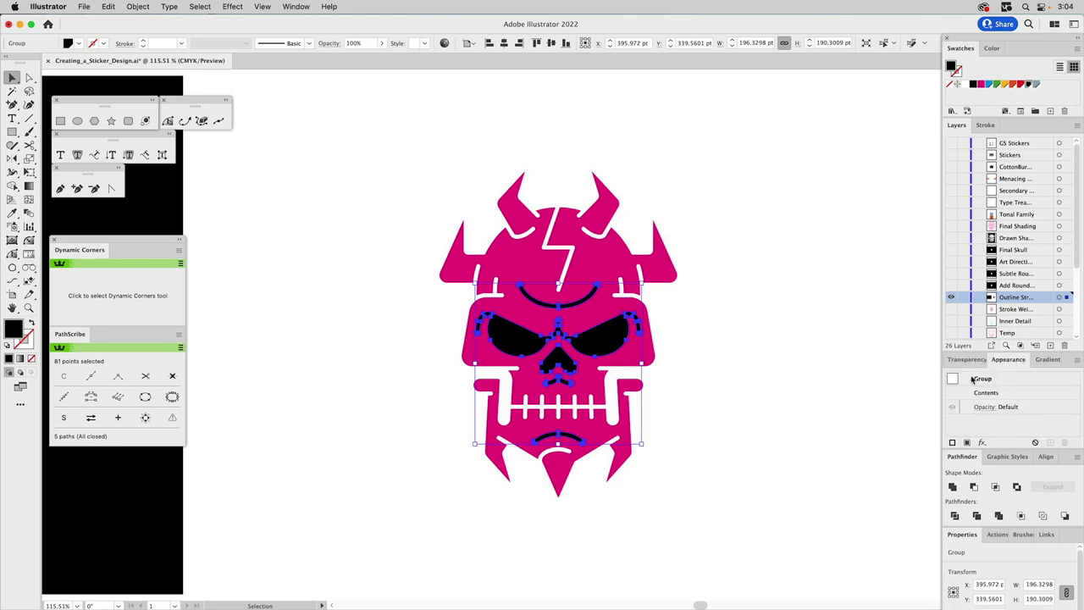
{"action": "key", "text": "super+8"}
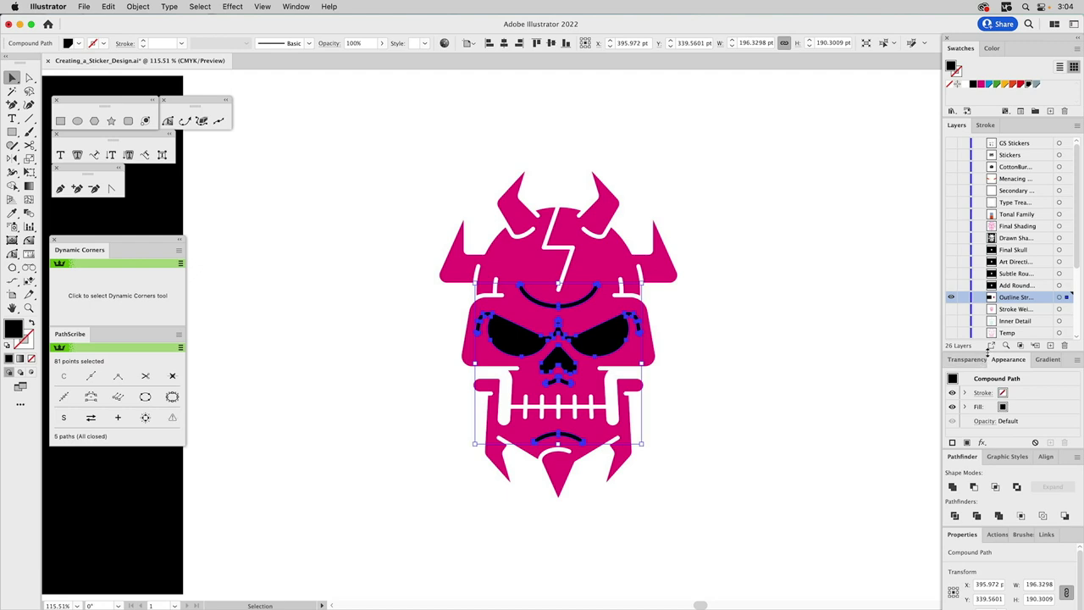
{"action": "left_click", "coordinate": [601, 266], "text": "shift"}
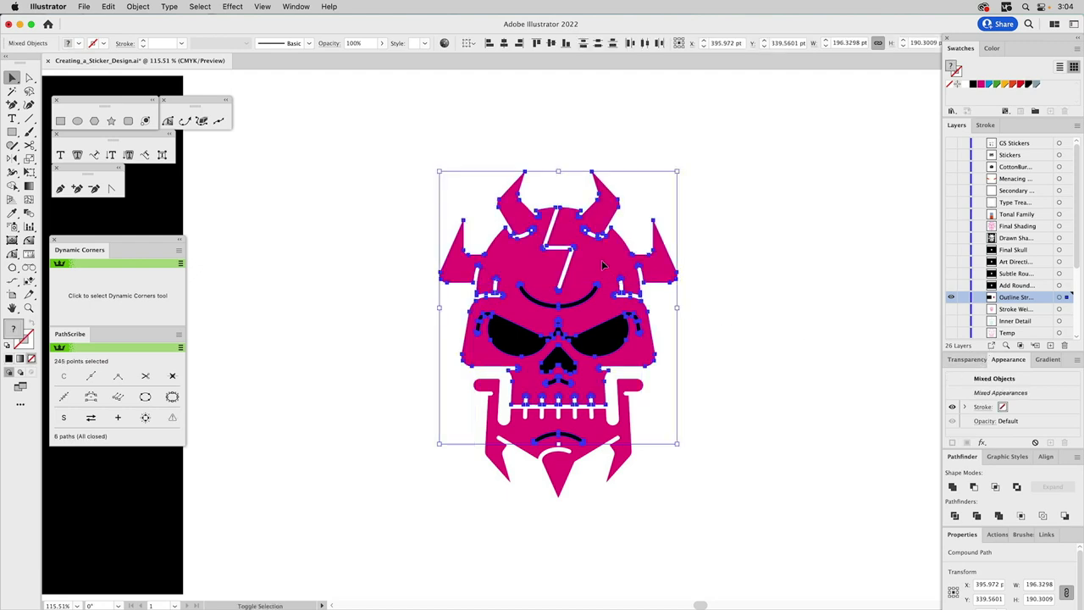
{"action": "left_click", "coordinate": [974, 486]}
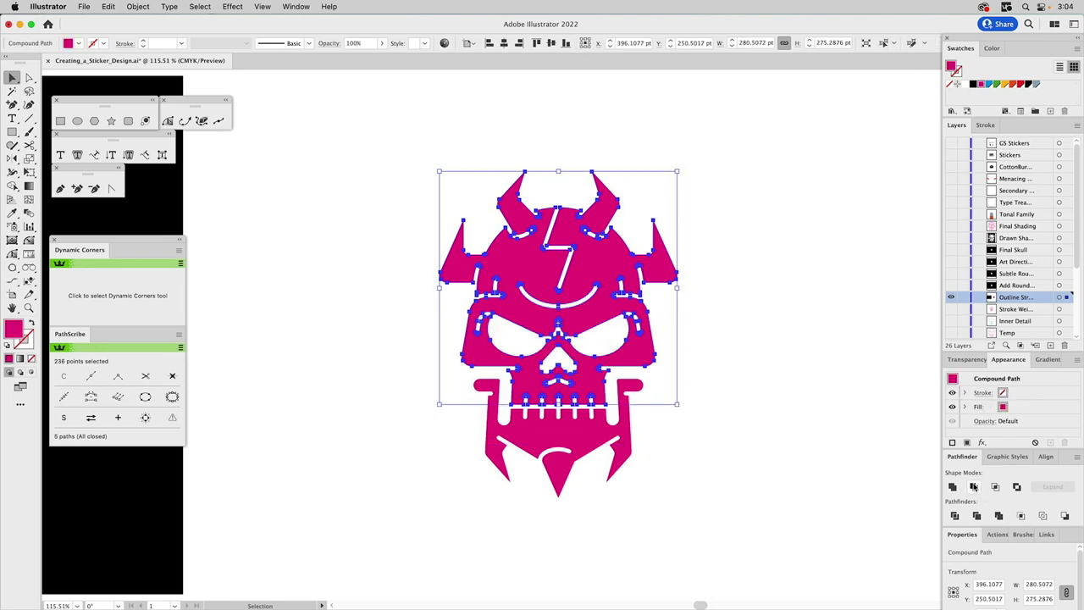
Combine the upper skull and the lower jaw into one compound path and fill it white
{"action": "left_click", "coordinate": [587, 441], "text": "shift"}
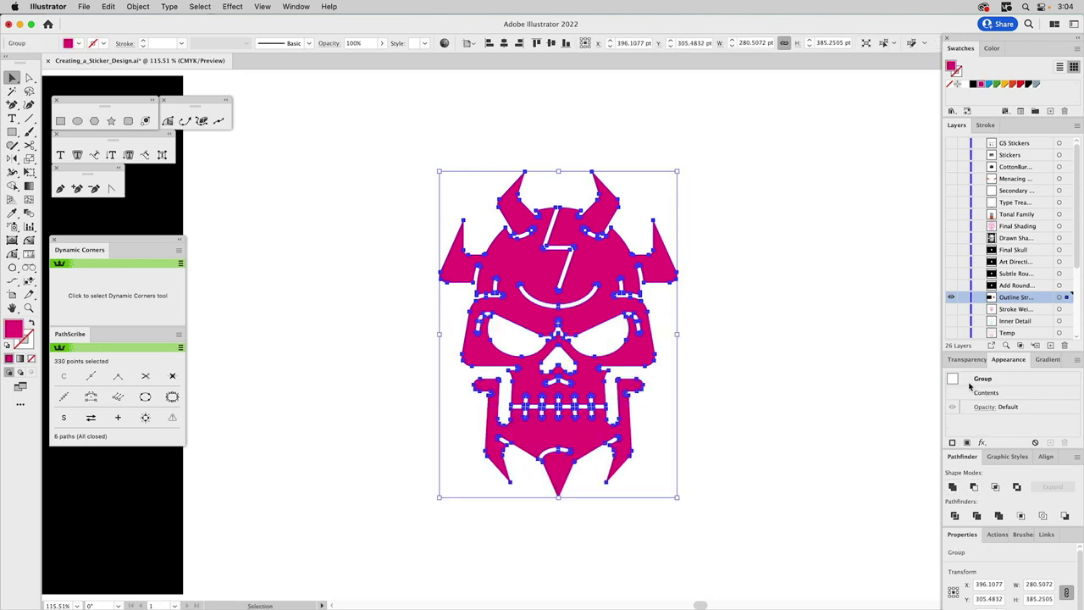
{"action": "key", "text": "super+8"}
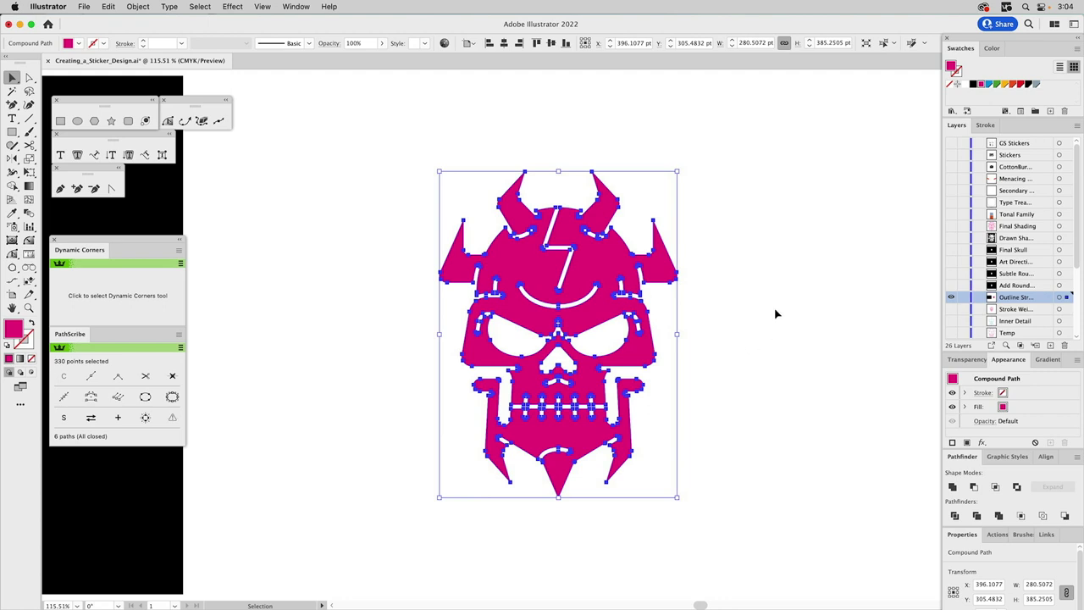
{"action": "left_click", "coordinate": [967, 85]}
{"action": "left_click", "coordinate": [818, 279]}
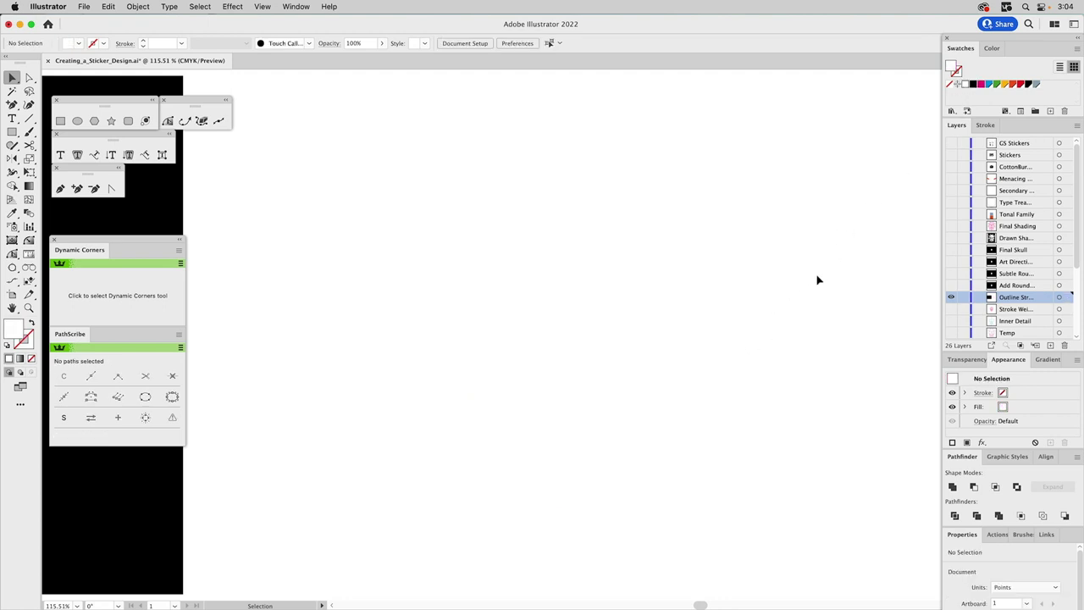
Align the black background rectangle to the artboard's horizontal center so it sits behind the white skull
{"action": "left_click", "coordinate": [134, 223]}
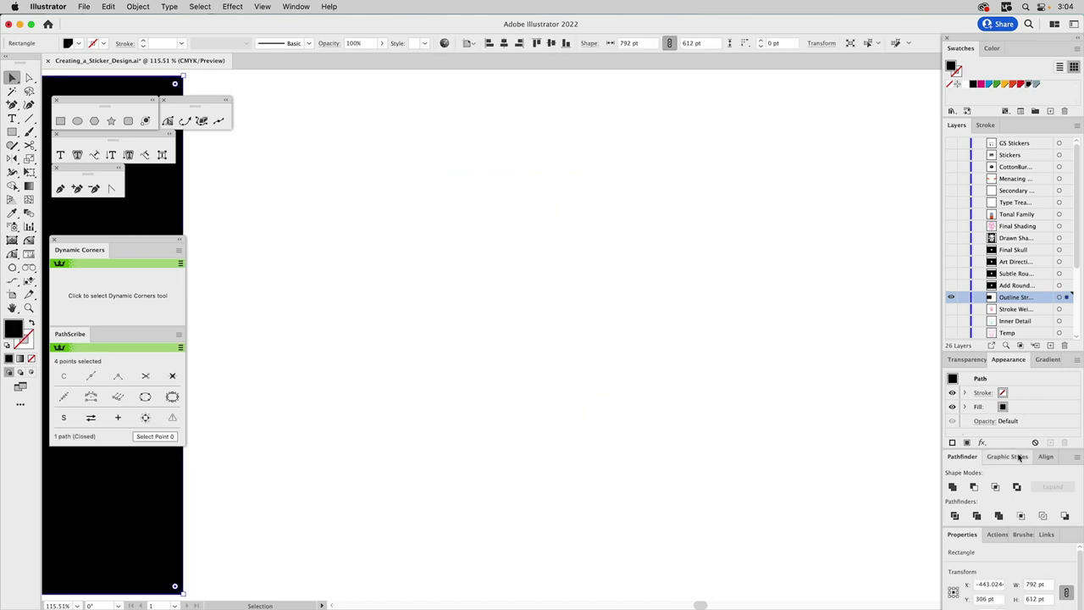
{"action": "left_click", "coordinate": [1046, 456]}
{"action": "left_click", "coordinate": [973, 487]}
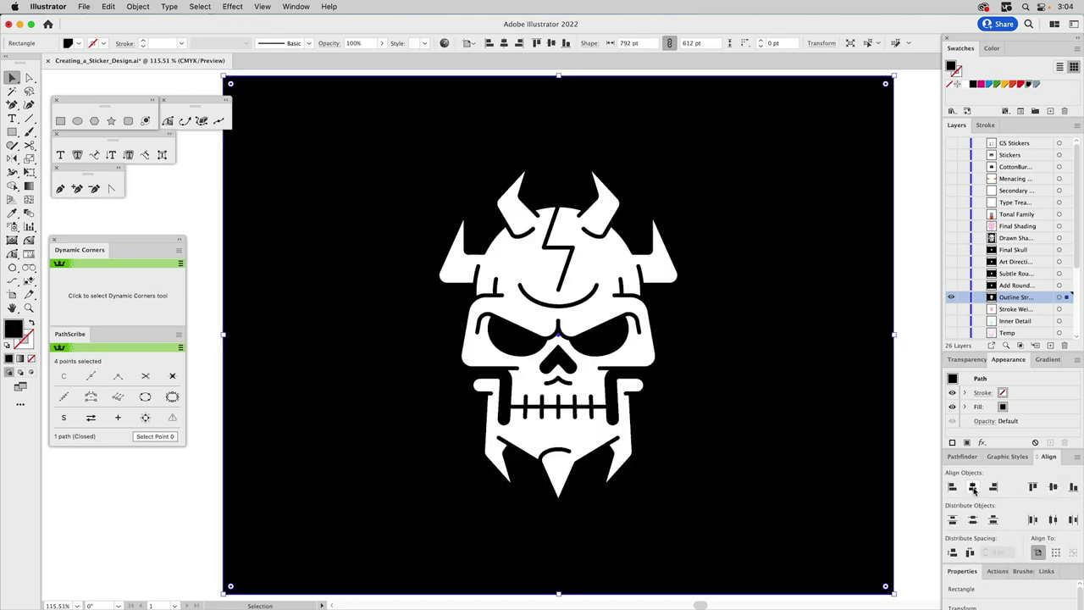
{"action": "left_click", "coordinate": [913, 309]}
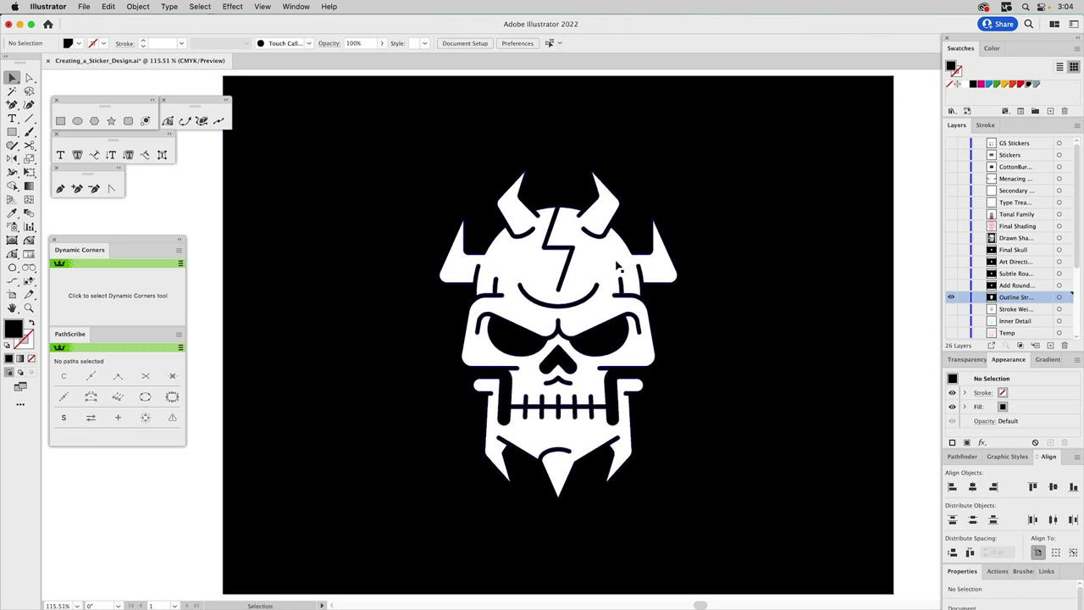
{"action": "left_click", "coordinate": [603, 263]}
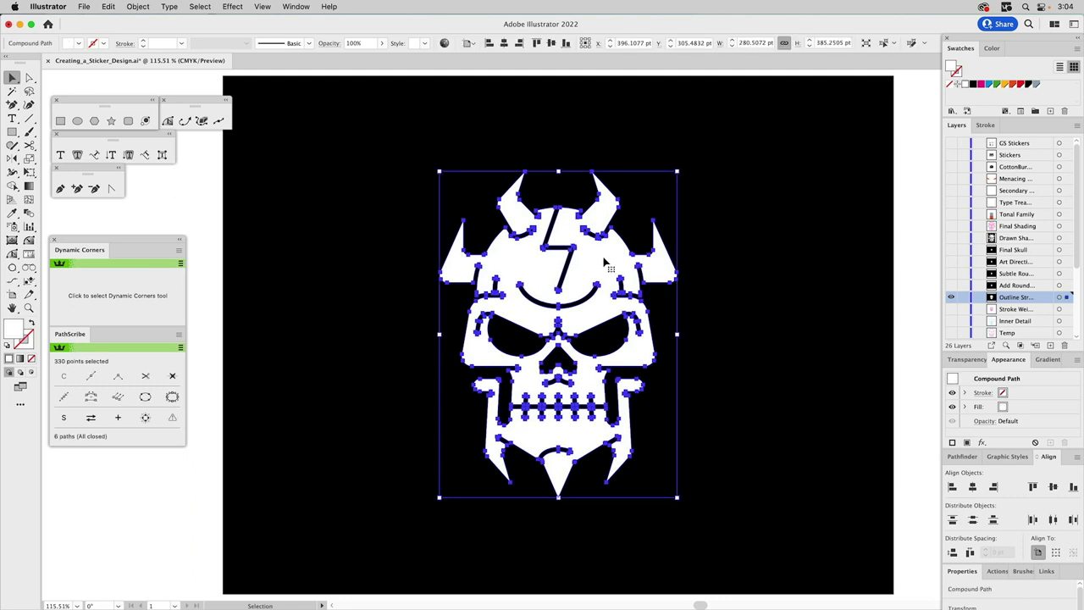
{"action": "left_click", "coordinate": [917, 221]}
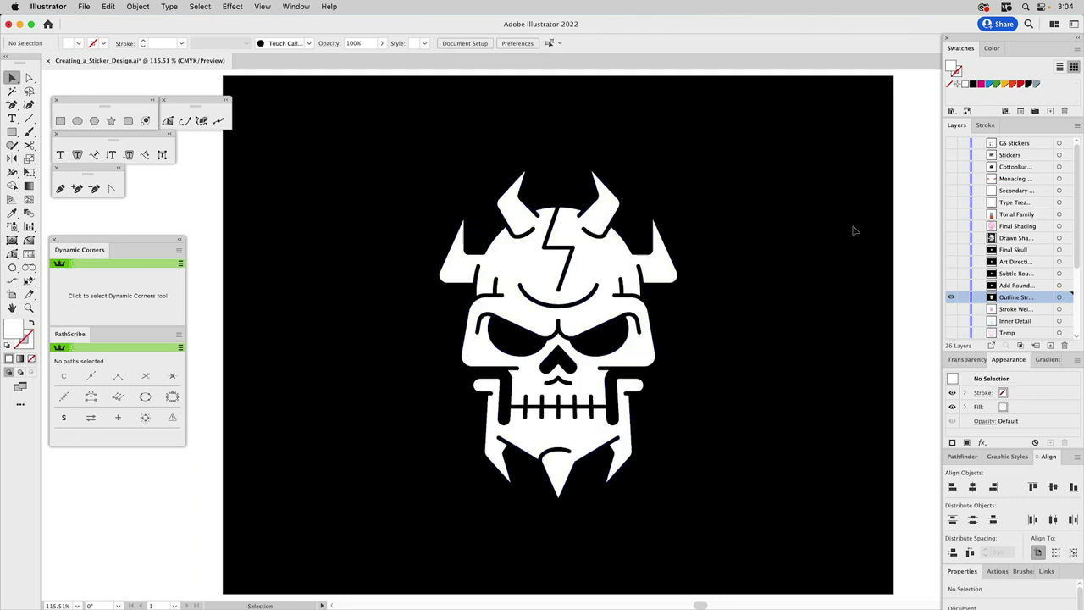
Round the sharp tip of the skull's right side horn with Dynamic Corners to a radius of about 1.114 pt
{"action": "left_click", "coordinate": [29, 308]}
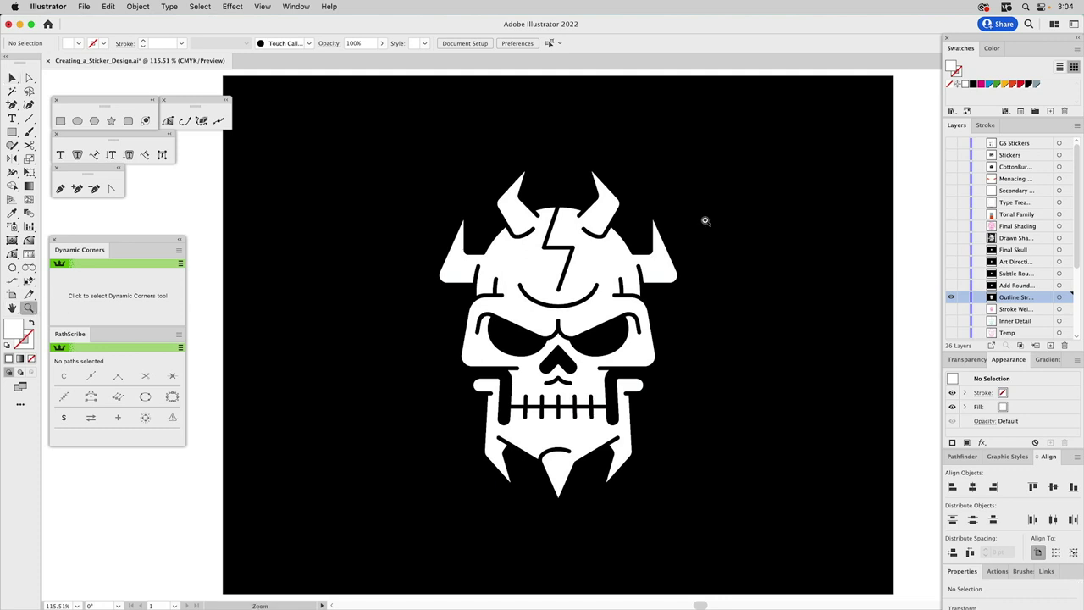
{"action": "left_click_drag", "start_coordinate": [594, 208], "coordinate": [738, 322]}
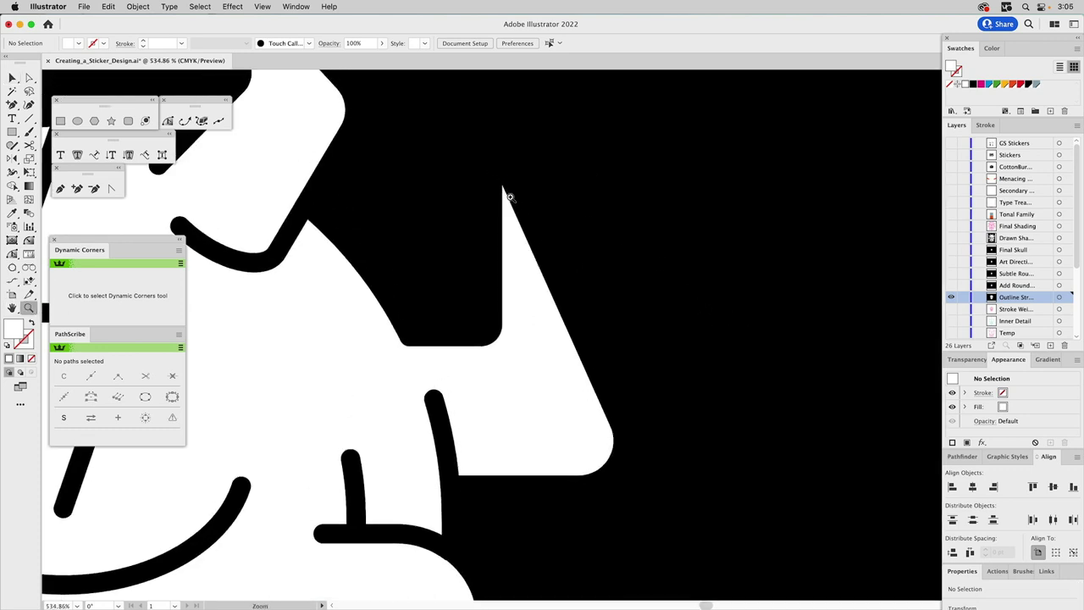
{"action": "left_click", "coordinate": [29, 241]}
{"action": "left_click_drag", "start_coordinate": [504, 185], "coordinate": [513, 207]}
{"action": "key", "text": "v"}
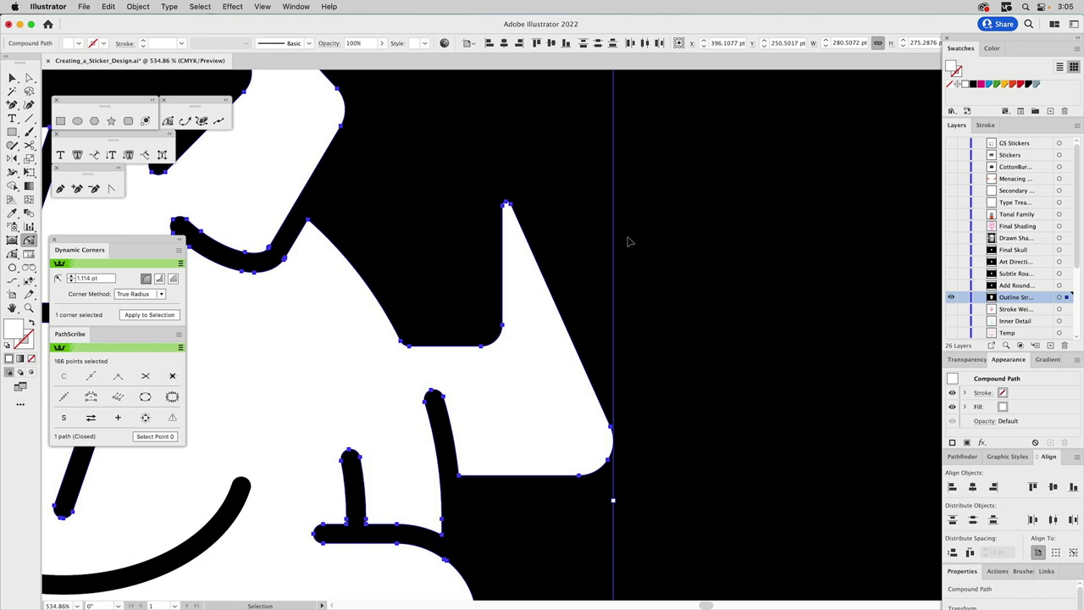
{"action": "key", "text": "super+0"}
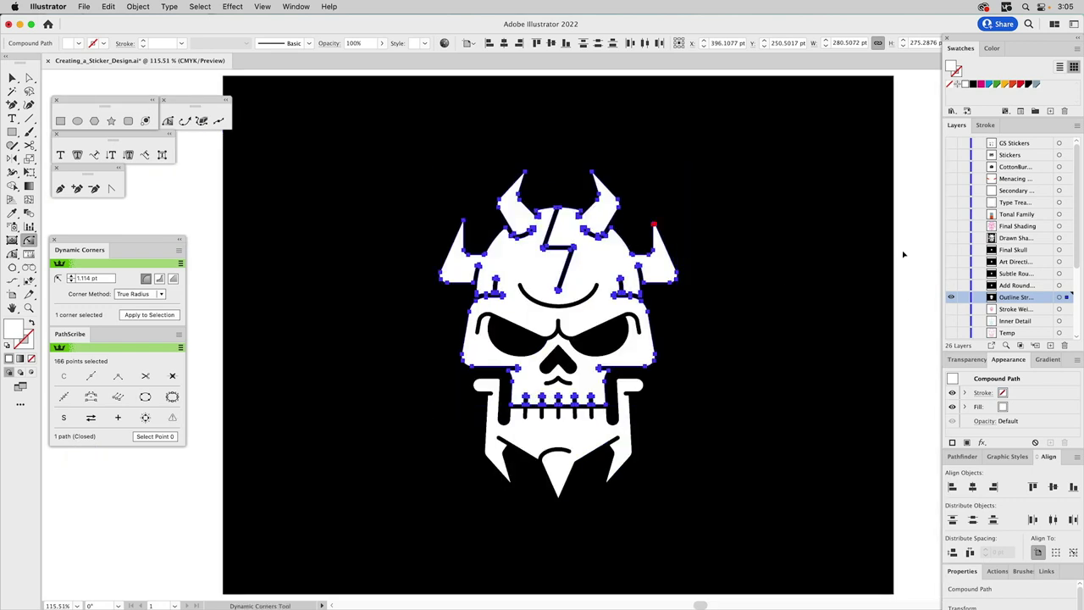
Show the "Add Round..." layer in place of "Outline Str..." and make it the active layer
{"action": "left_click", "coordinate": [952, 285]}
{"action": "left_click", "coordinate": [952, 296]}
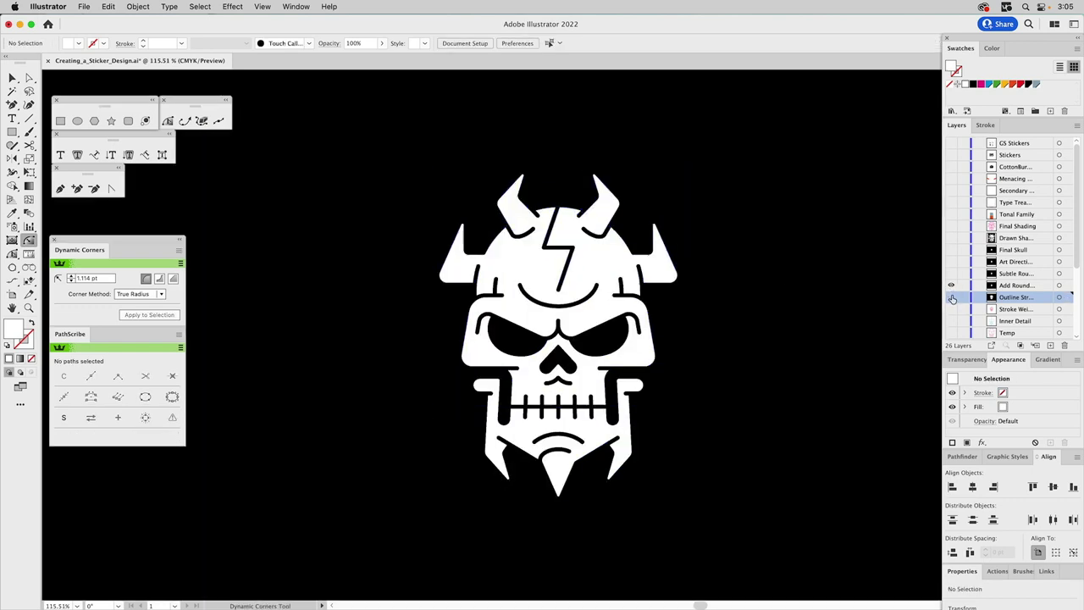
{"action": "left_click", "coordinate": [1005, 286]}
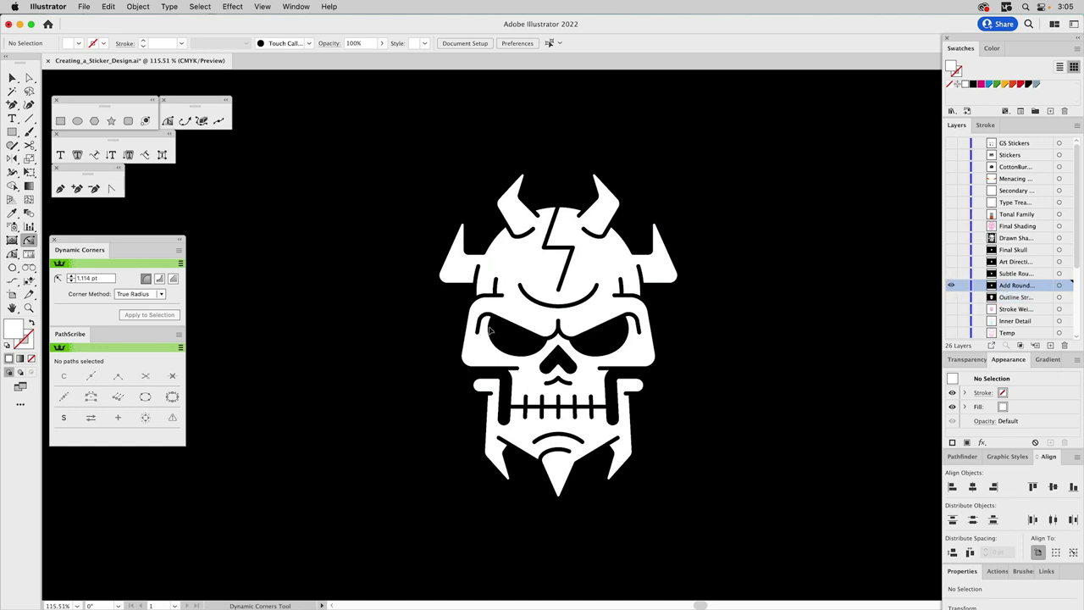
Round the inner corners along the upper teeth, from the left cheek to the middle gap, with 1.847 pt Dynamic Corners
{"action": "key", "text": "z"}
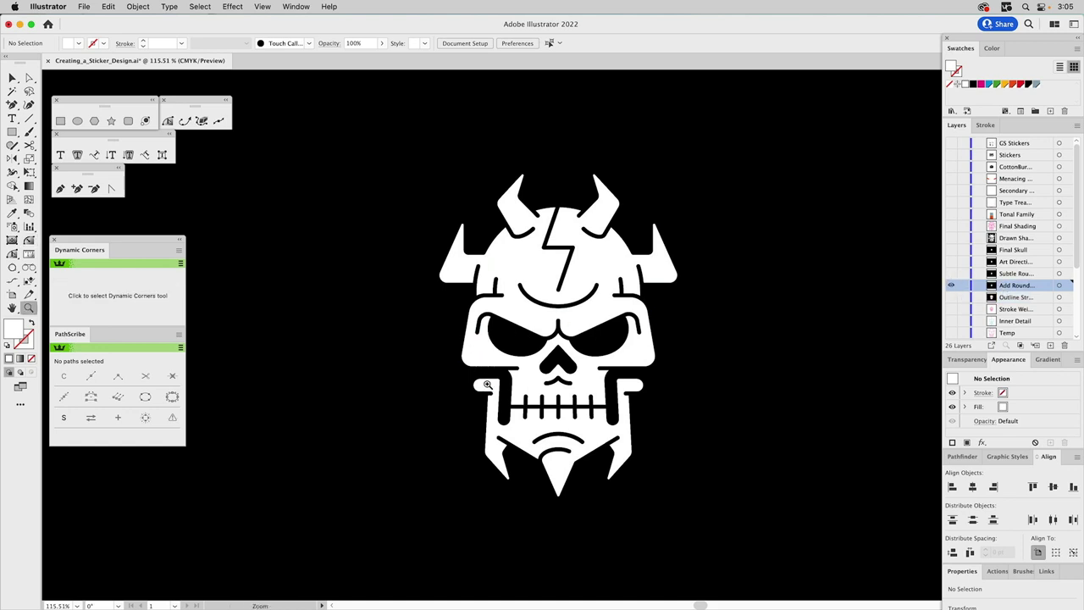
{"action": "left_click_drag", "start_coordinate": [467, 359], "coordinate": [539, 437]}
{"action": "left_click_drag", "start_coordinate": [656, 358], "coordinate": [551, 335]}
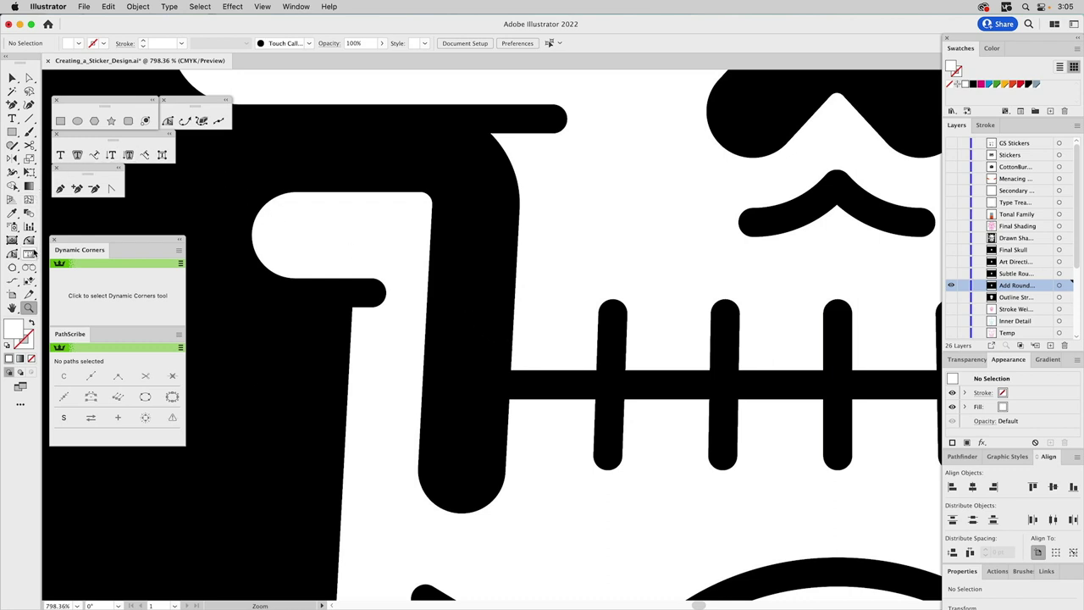
{"action": "left_click", "coordinate": [29, 242]}
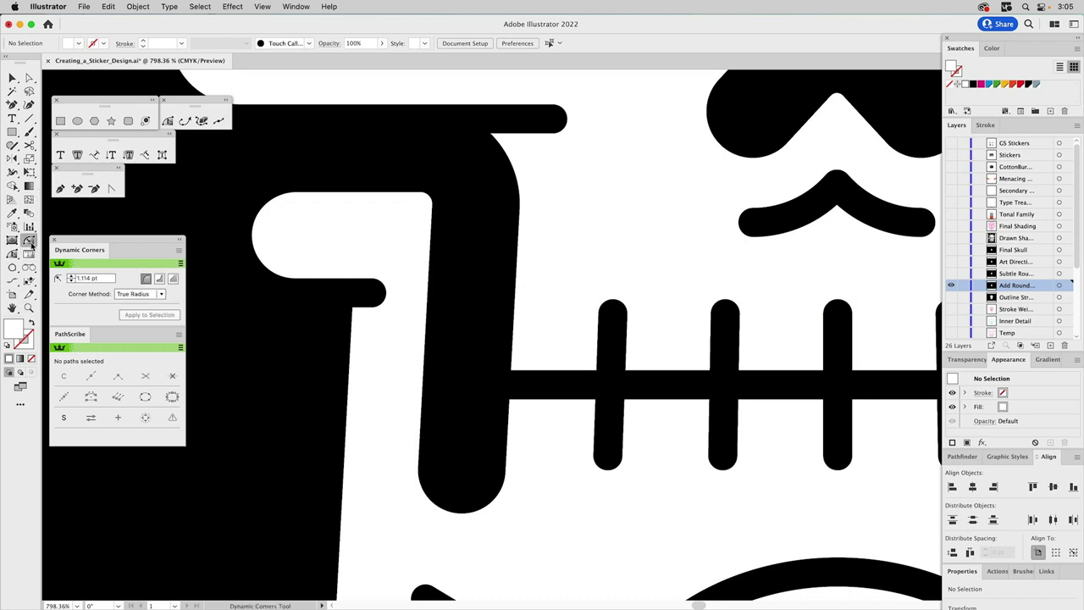
{"action": "left_click", "coordinate": [514, 366]}
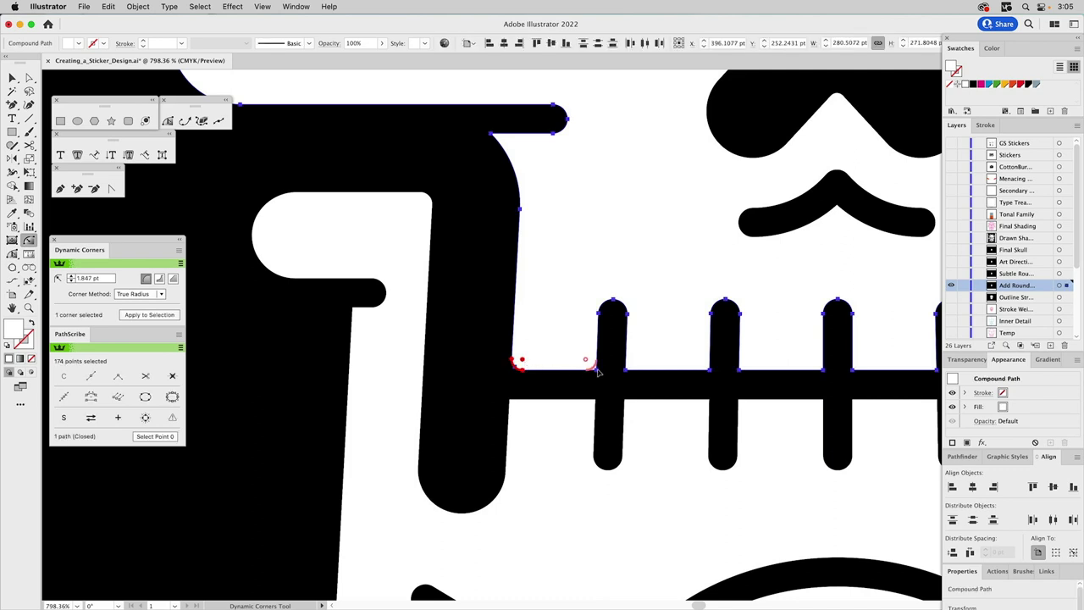
{"action": "left_click", "coordinate": [597, 371]}
{"action": "left_click", "coordinate": [632, 371]}
{"action": "left_click", "coordinate": [709, 371]}
{"action": "left_click", "coordinate": [741, 374]}
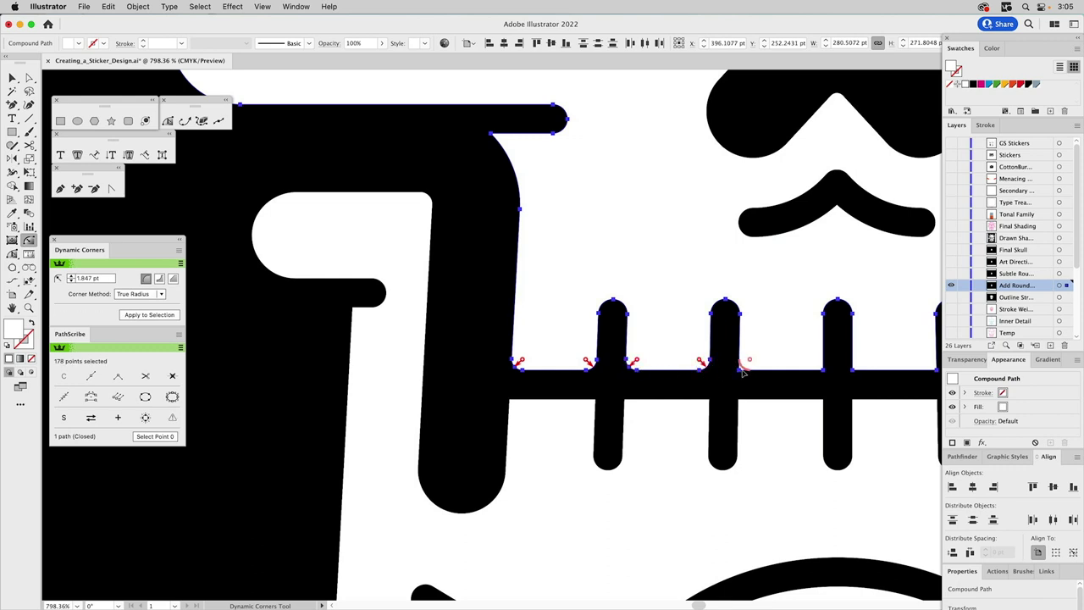
{"action": "left_click", "coordinate": [742, 371]}
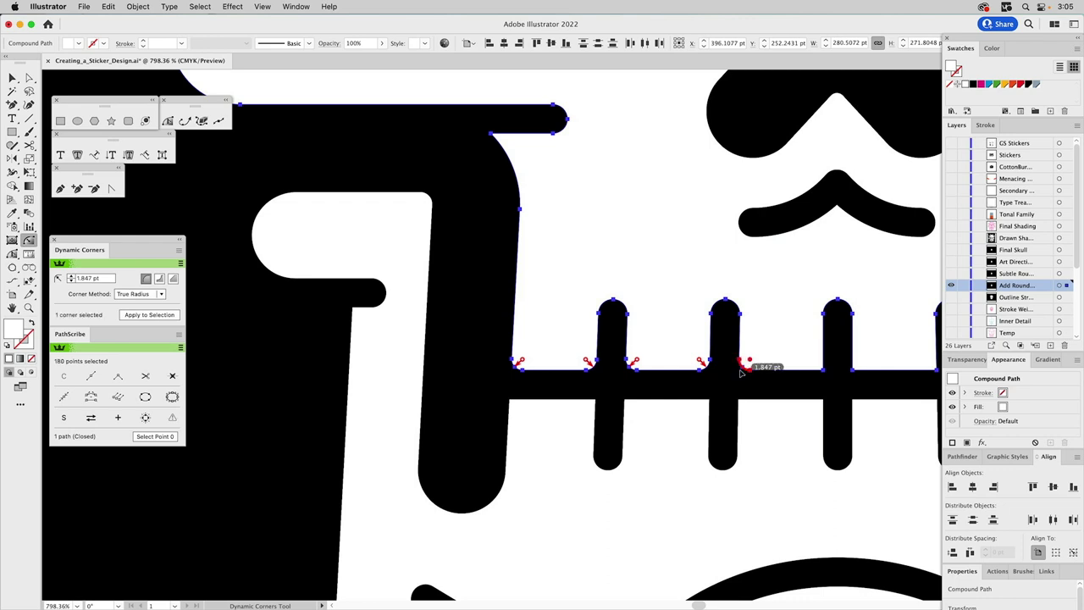
{"action": "left_click", "coordinate": [824, 373]}
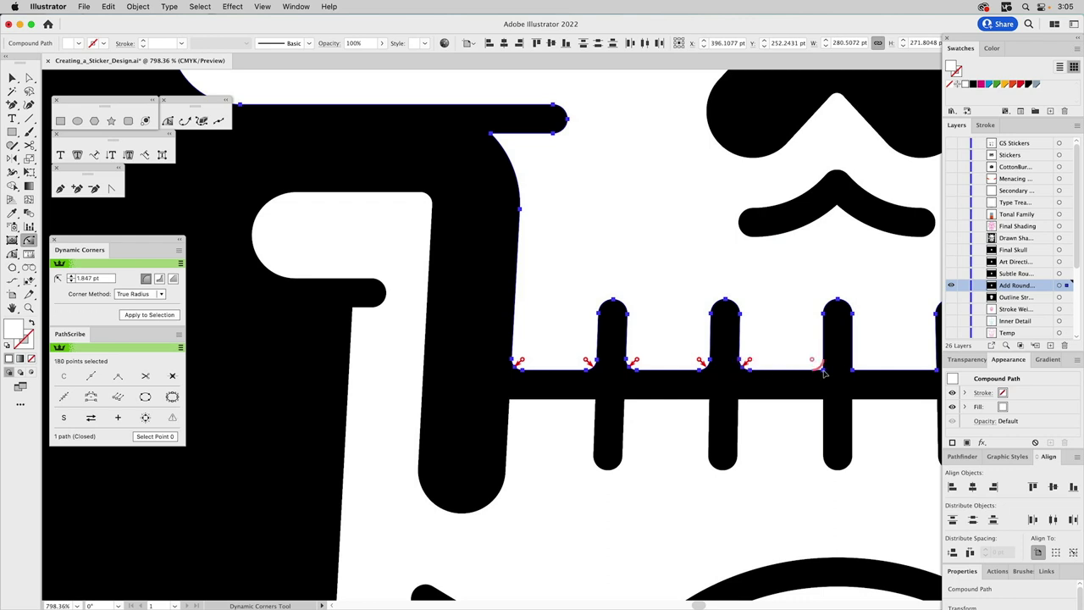
{"action": "left_click", "coordinate": [824, 373]}
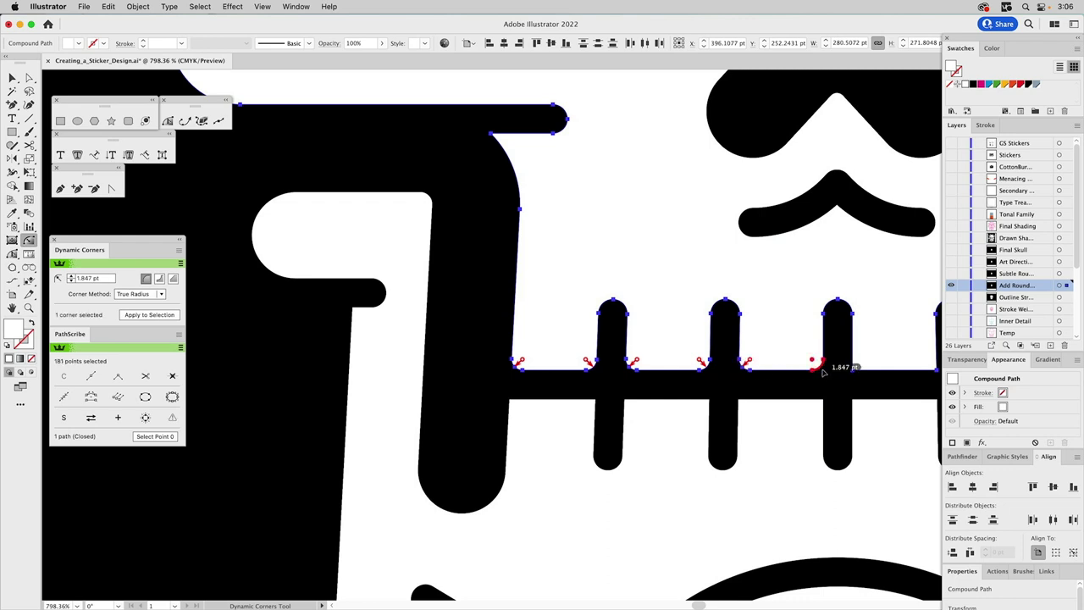
Round the first lower tooth's corners to 1.847 pt, the cheek corner to about 0.64 pt and the outer jaw corner to about 0.914 pt
{"action": "left_click", "coordinate": [591, 404]}
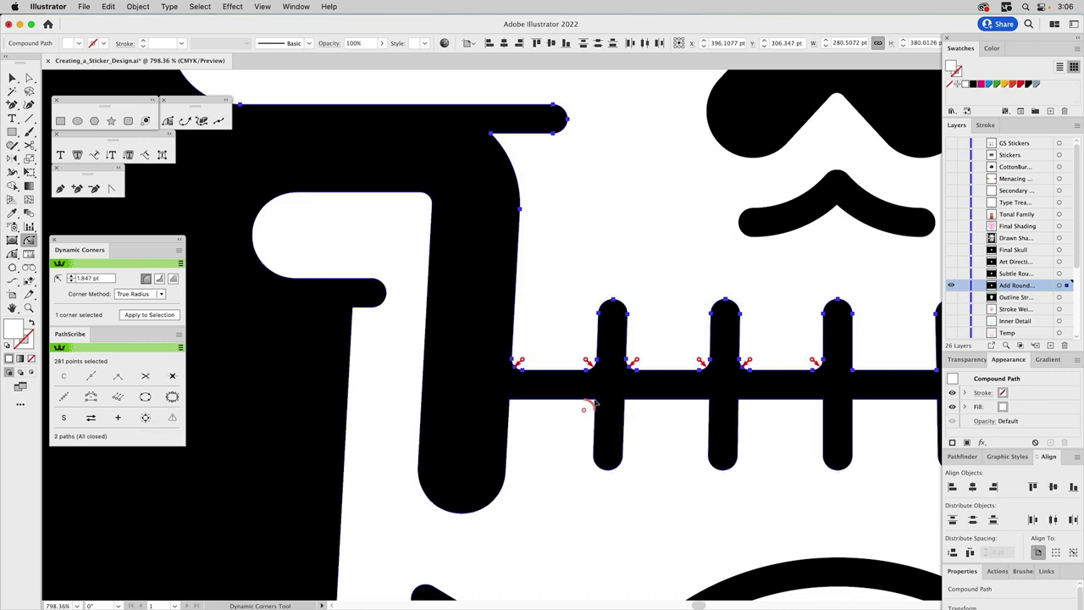
{"action": "left_click", "coordinate": [513, 404]}
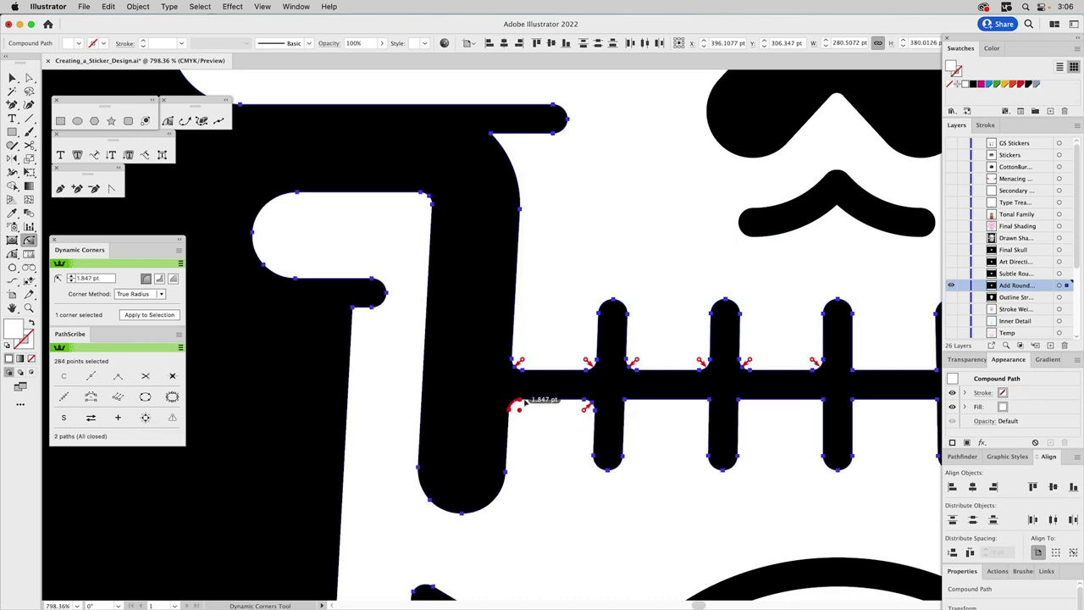
{"action": "left_click", "coordinate": [493, 135]}
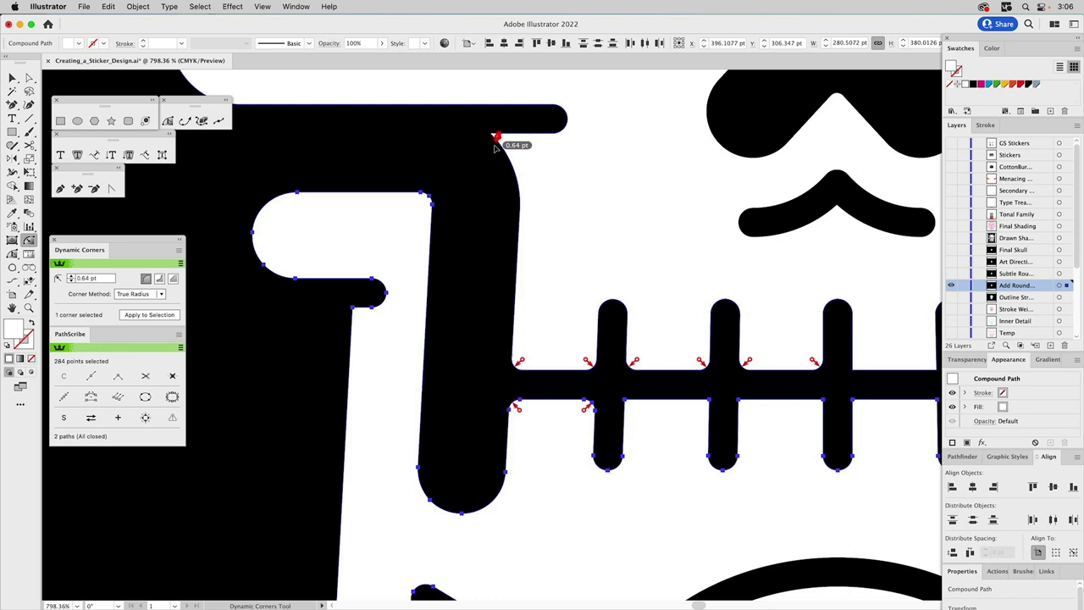
{"action": "left_click", "coordinate": [353, 310], "text": "shift"}
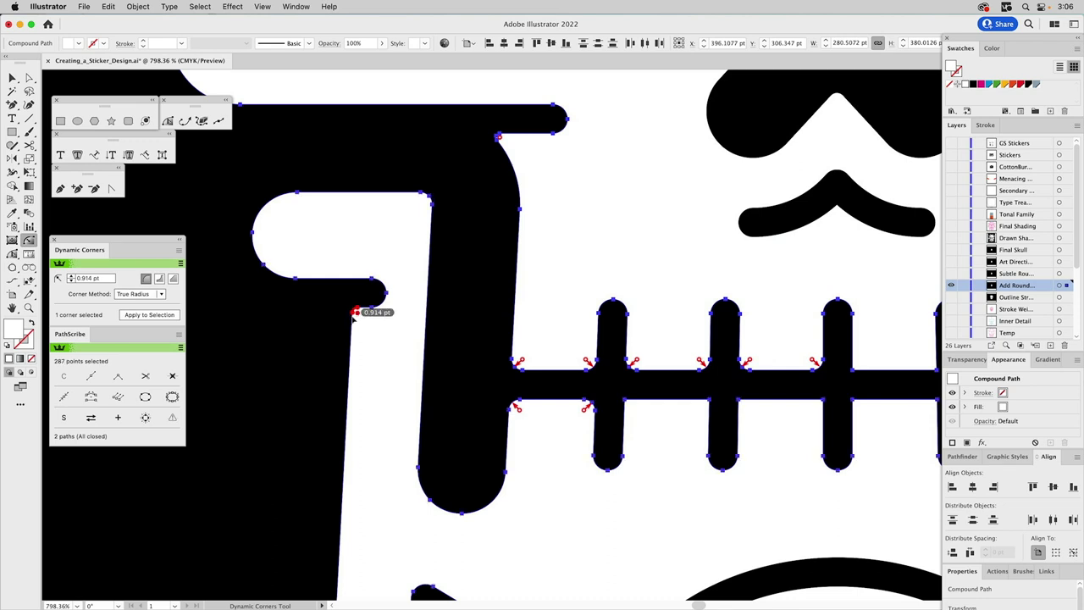
Deselect the skull and examine its corners around the teeth, side horn, forehead and eyes for further places to round
{"action": "left_click_drag", "start_coordinate": [405, 251], "coordinate": [375, 266]}
{"action": "left_click", "coordinate": [29, 307]}
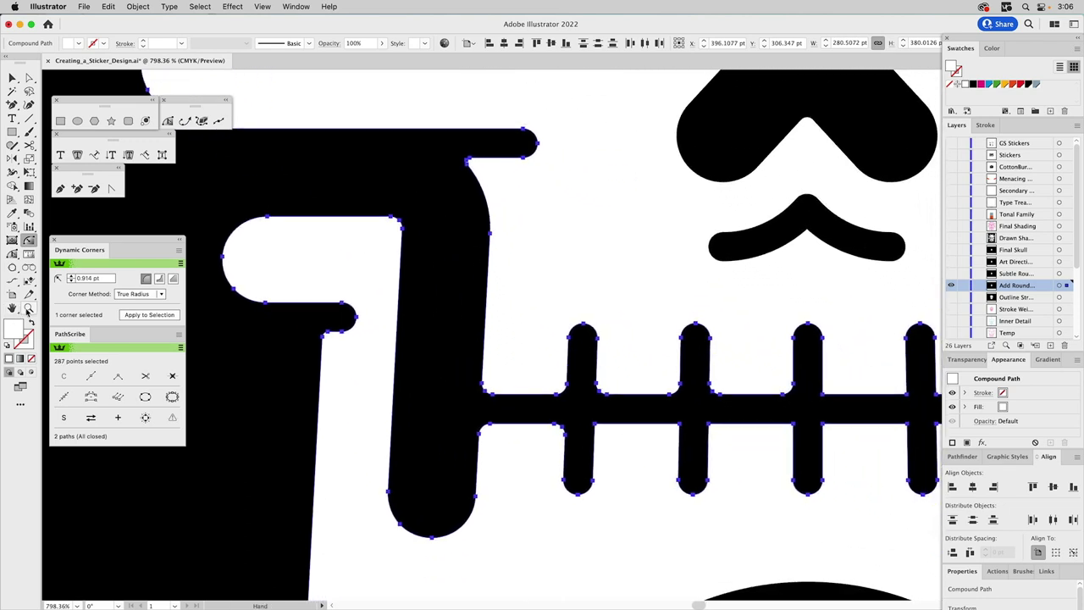
{"action": "left_click", "coordinate": [523, 348], "text": "alt"}
{"action": "left_click", "coordinate": [525, 344], "text": "alt"}
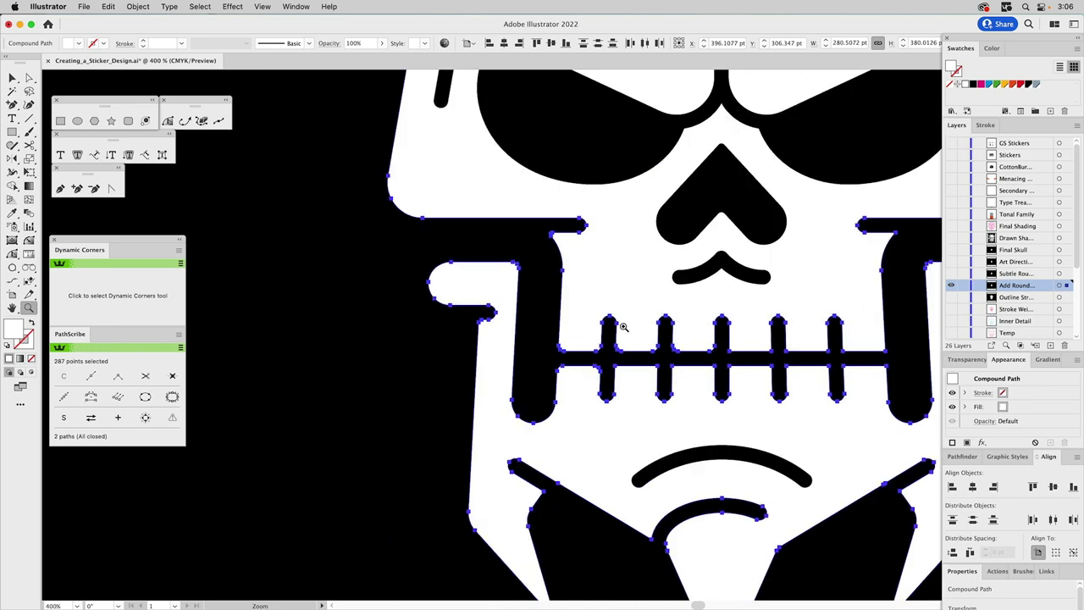
{"action": "key", "text": "super+shift+a"}
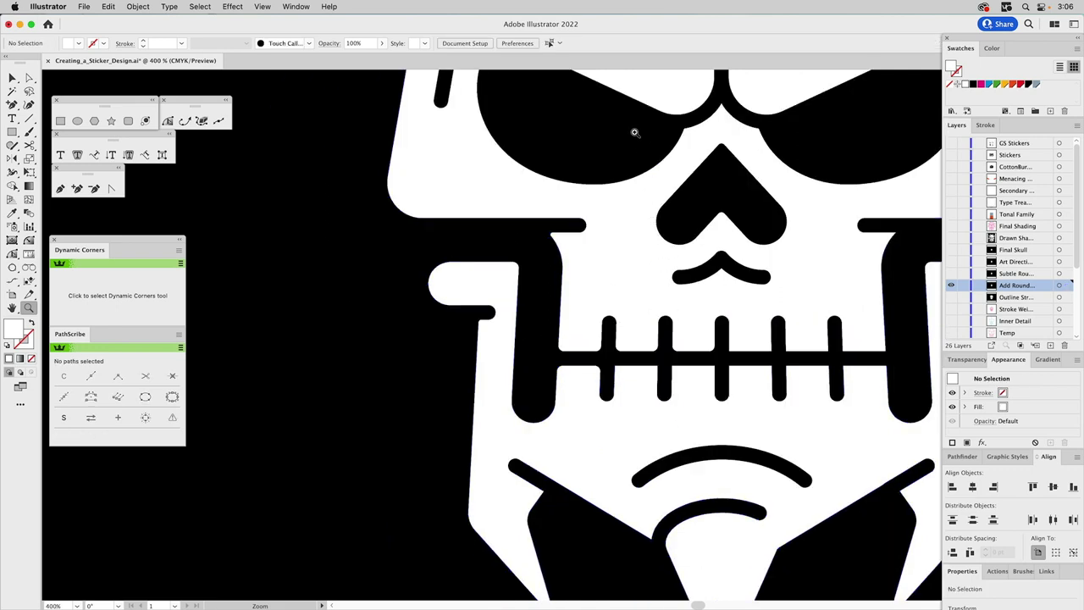
{"action": "key", "text": "space"}
{"action": "left_click_drag", "start_coordinate": [598, 114], "coordinate": [641, 375]}
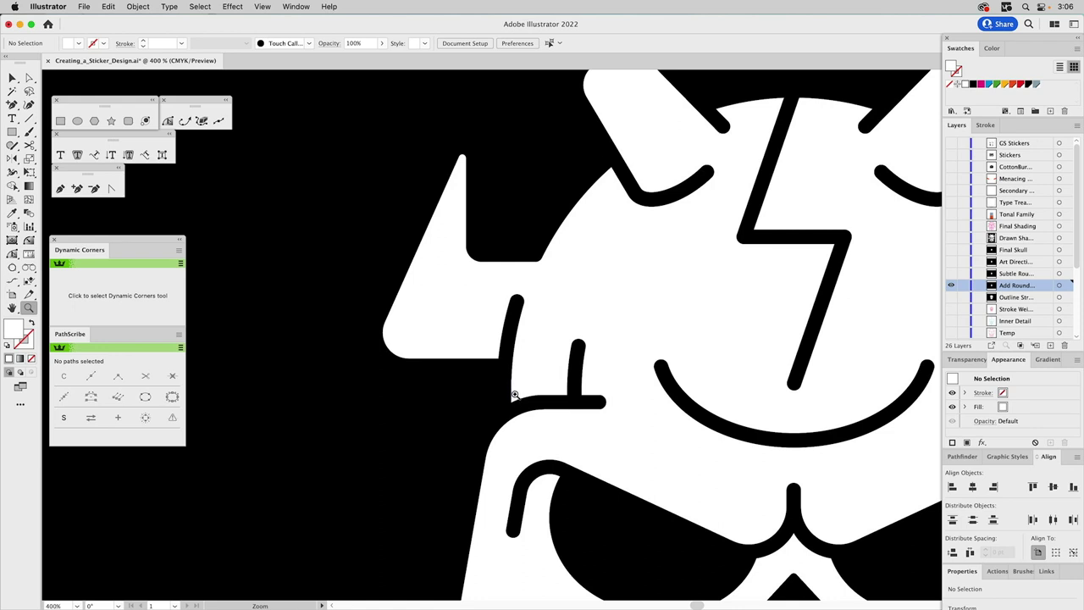
{"action": "key", "text": "space"}
{"action": "left_click_drag", "start_coordinate": [575, 393], "coordinate": [565, 319]}
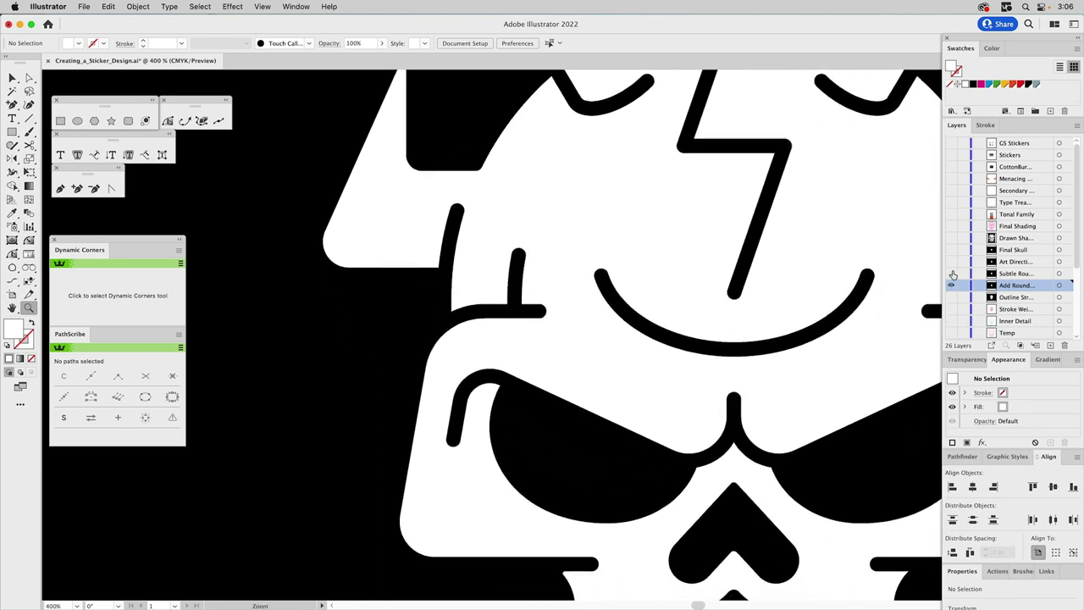
Show the "Subtle Rou..." layer in place of "Add Round...", make it active and view the whole skull
{"action": "left_click", "coordinate": [951, 282]}
{"action": "key", "text": "super+0"}
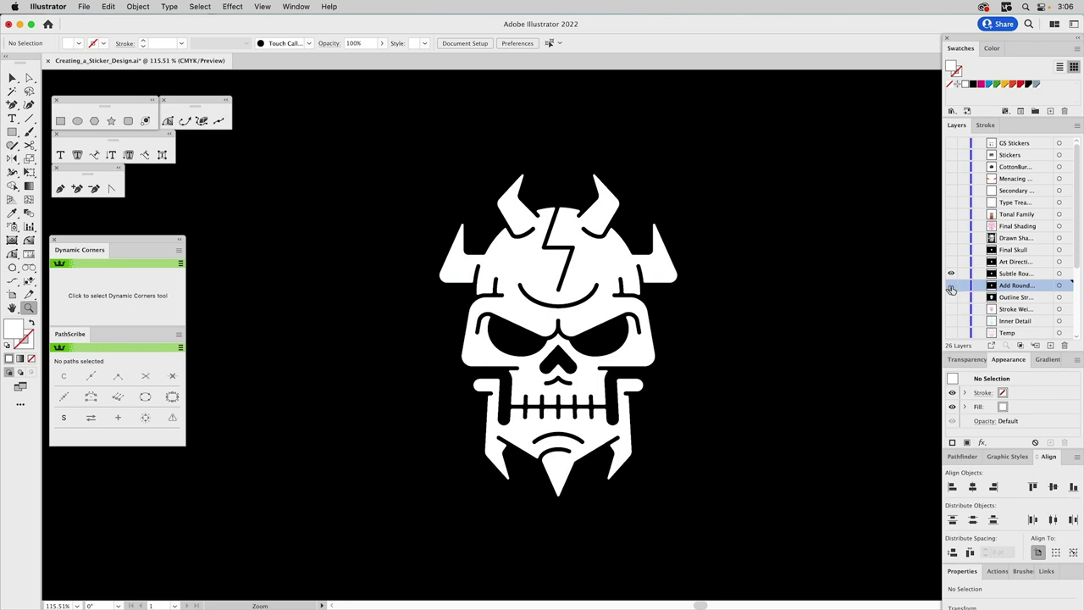
{"action": "left_click", "coordinate": [1008, 274]}
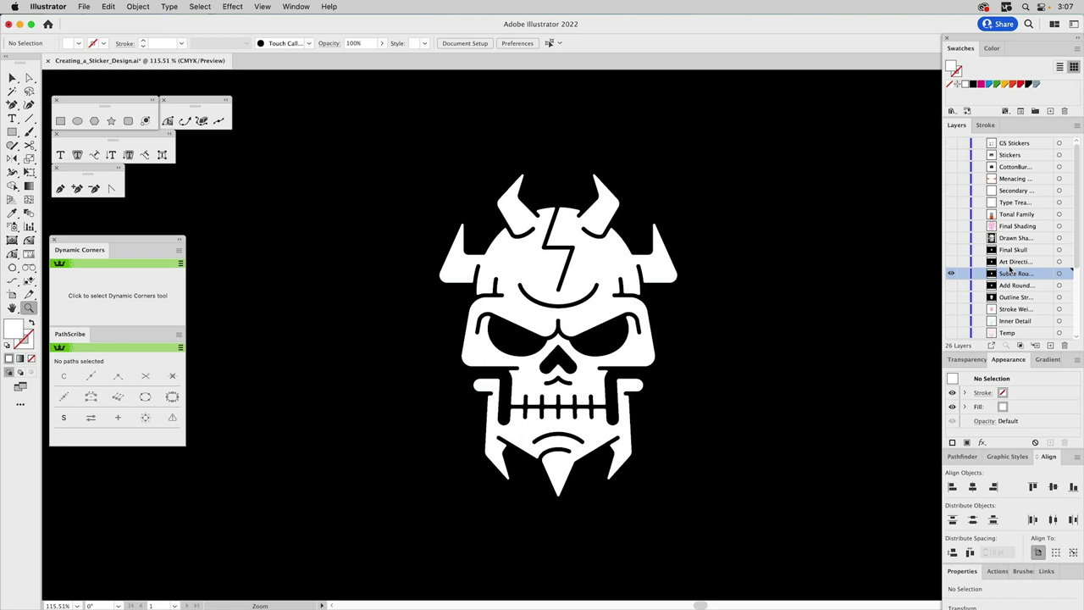
Hide the "Subtle Rou..." layer and show the "Thumbnail..." layer to examine the original concept sketches
{"action": "scroll", "coordinate": [1009, 270], "scroll_direction": "down", "scroll_amount": 4}
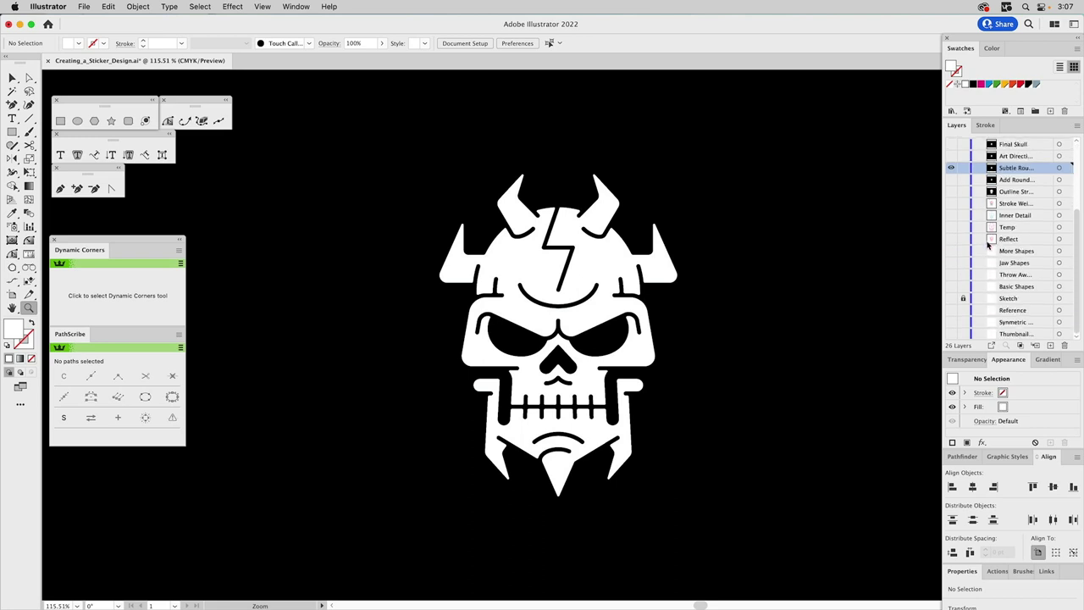
{"action": "left_click", "coordinate": [951, 168]}
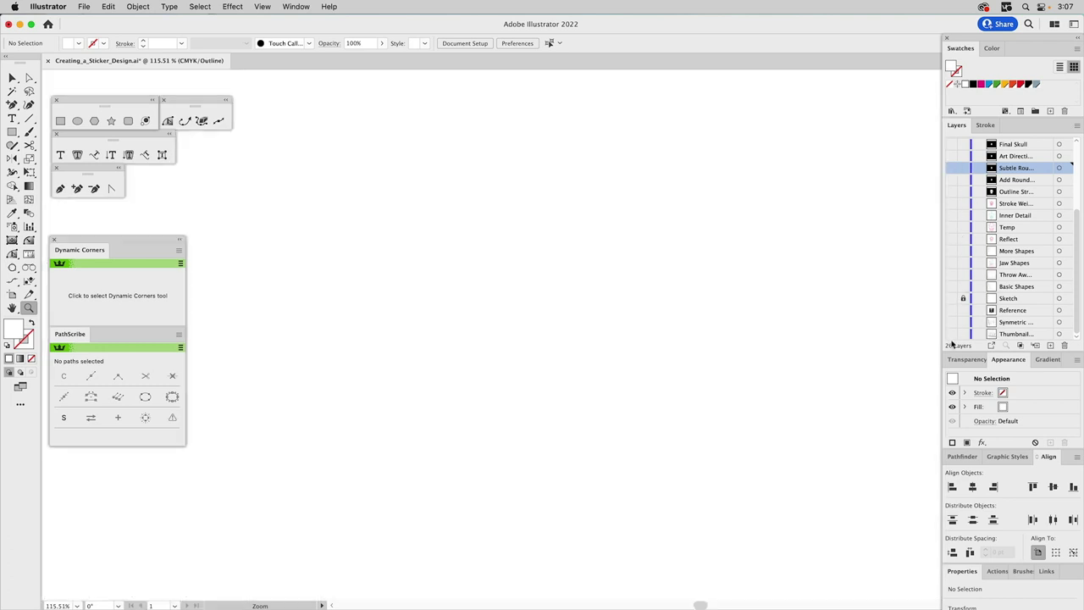
{"action": "left_click", "coordinate": [950, 333]}
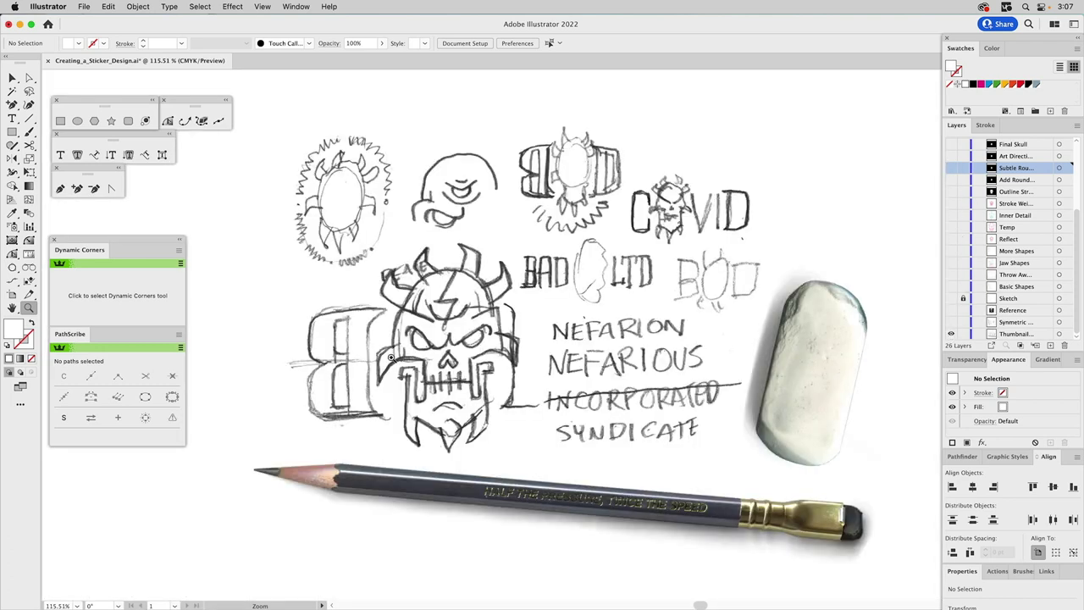
{"action": "key", "text": "v"}
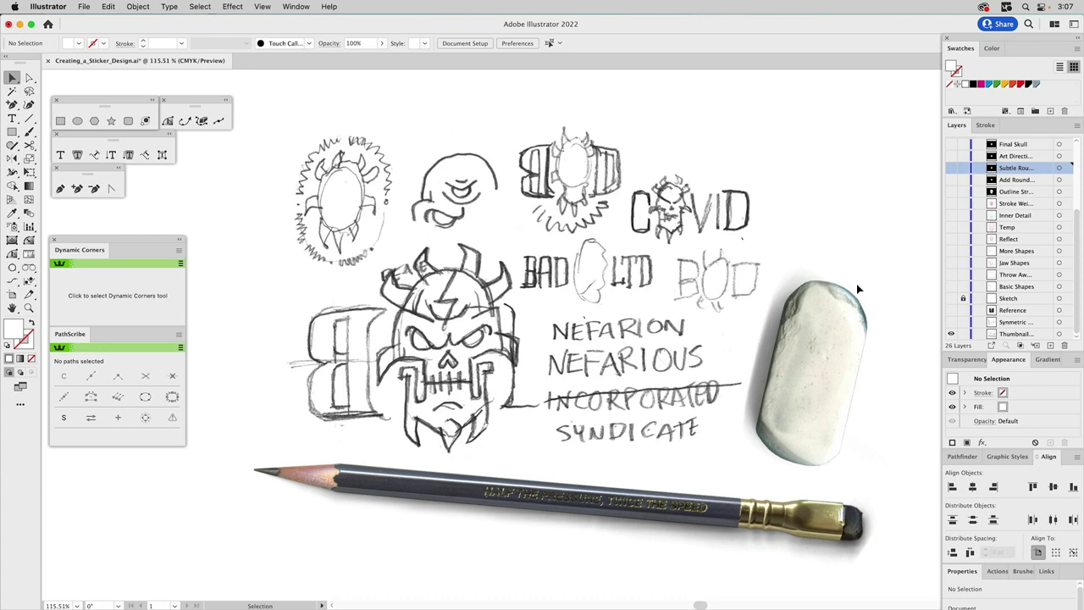
Hide the "Thumbnail..." sketches and show the "Subtle Rou..." skull layer again
{"action": "left_click", "coordinate": [951, 168]}
{"action": "left_click", "coordinate": [951, 334]}
{"action": "scroll", "coordinate": [989, 179], "scroll_direction": "up", "scroll_amount": 3}
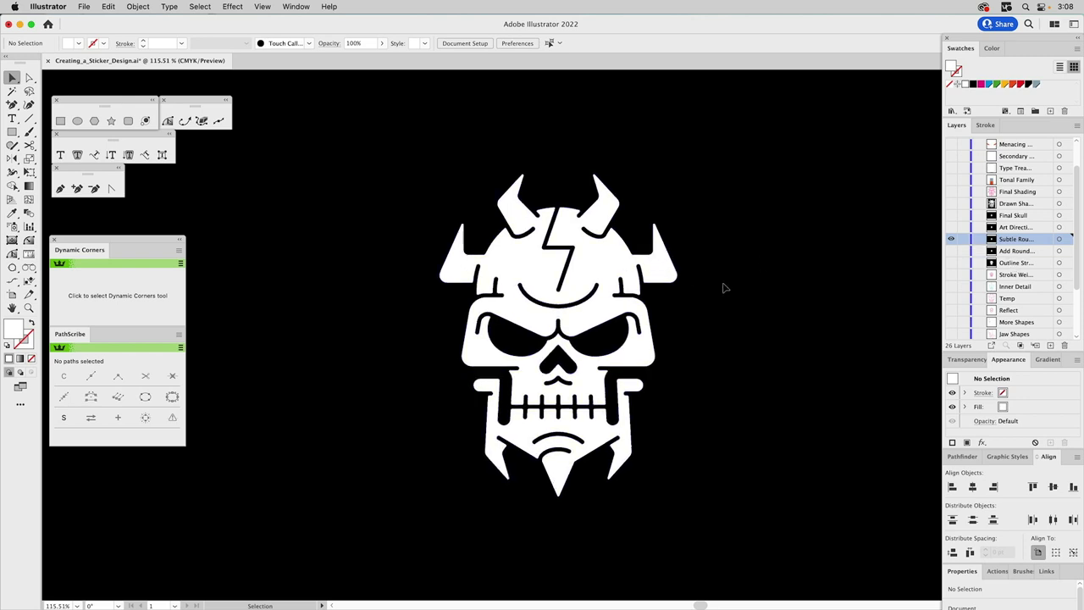
Show the "Art Directi..." layer in place of "Subtle Rou..." and make it active to view the skull with added cheek horns
{"action": "left_click", "coordinate": [950, 227]}
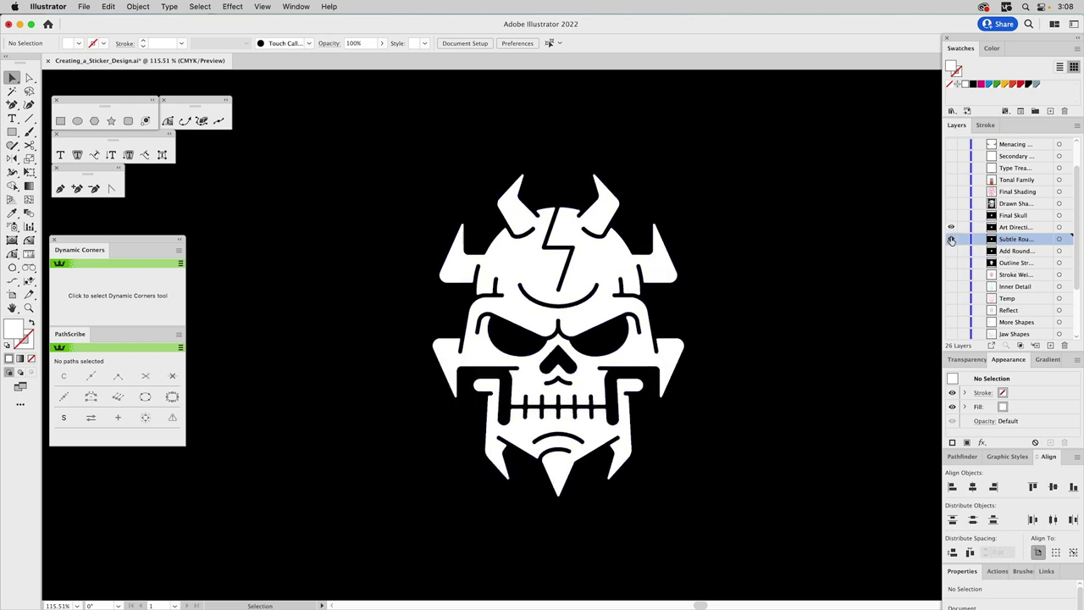
{"action": "left_click", "coordinate": [1010, 228]}
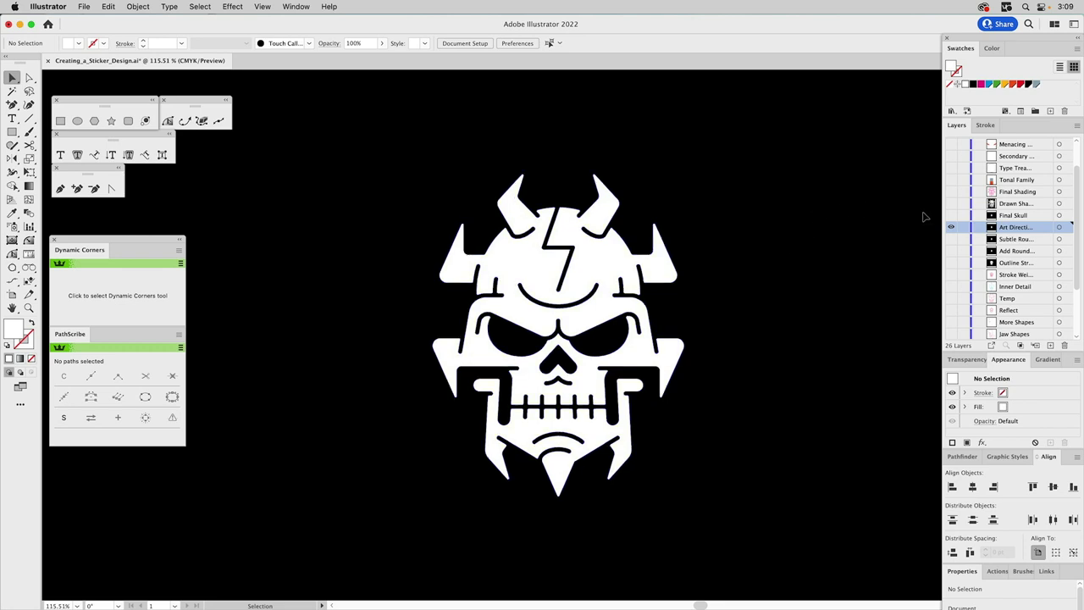
Show the Final Skull layer in place of "Art Directi...", make it active, and show the "Drawn Sha..." pencil shading over it
{"action": "left_click", "coordinate": [950, 215]}
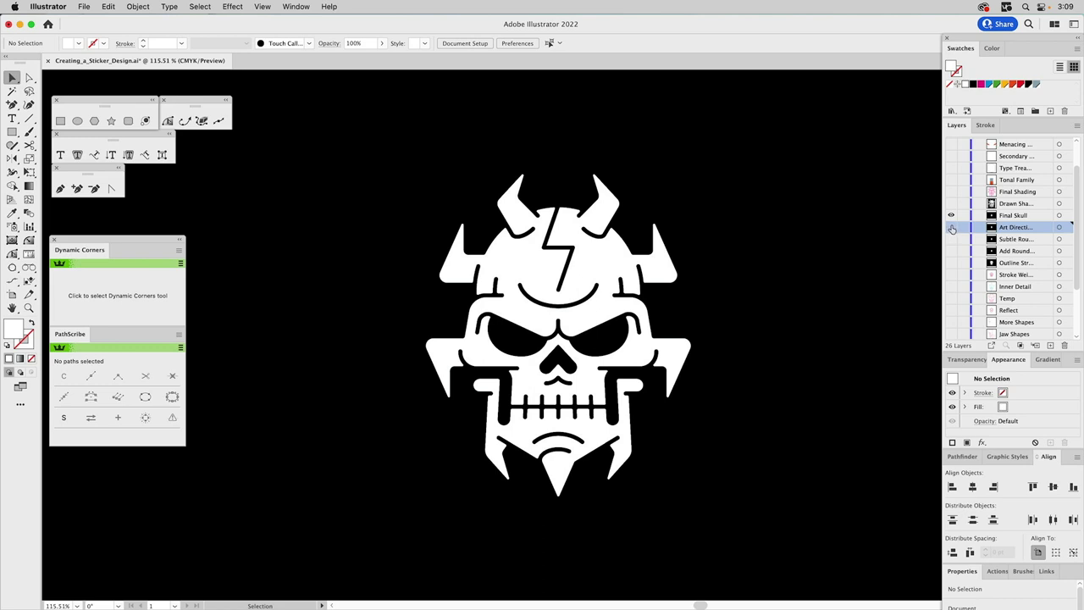
{"action": "left_click", "coordinate": [1014, 217]}
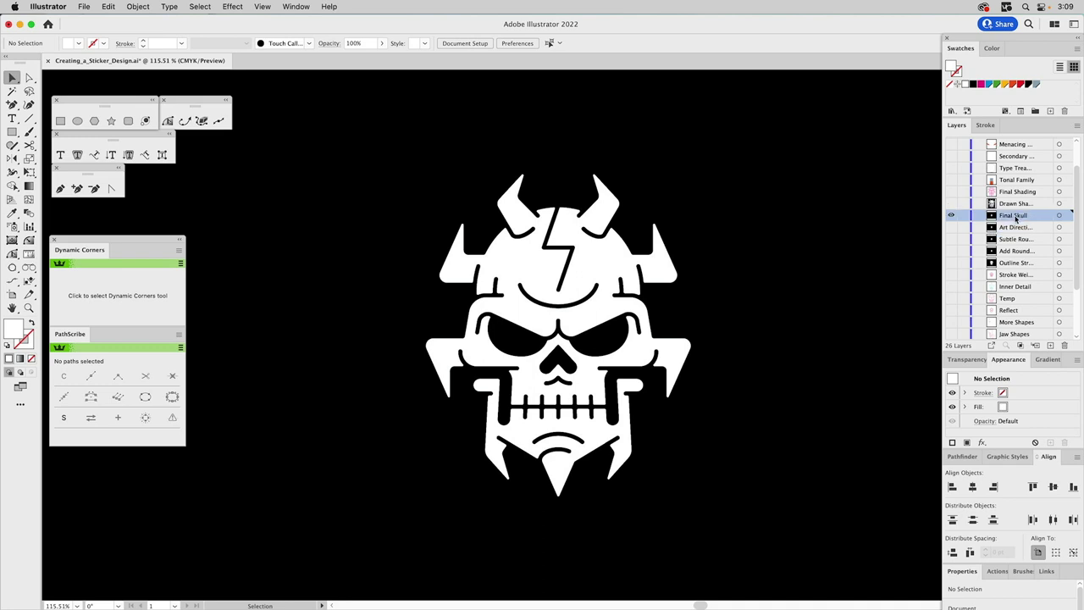
{"action": "left_click", "coordinate": [951, 204]}
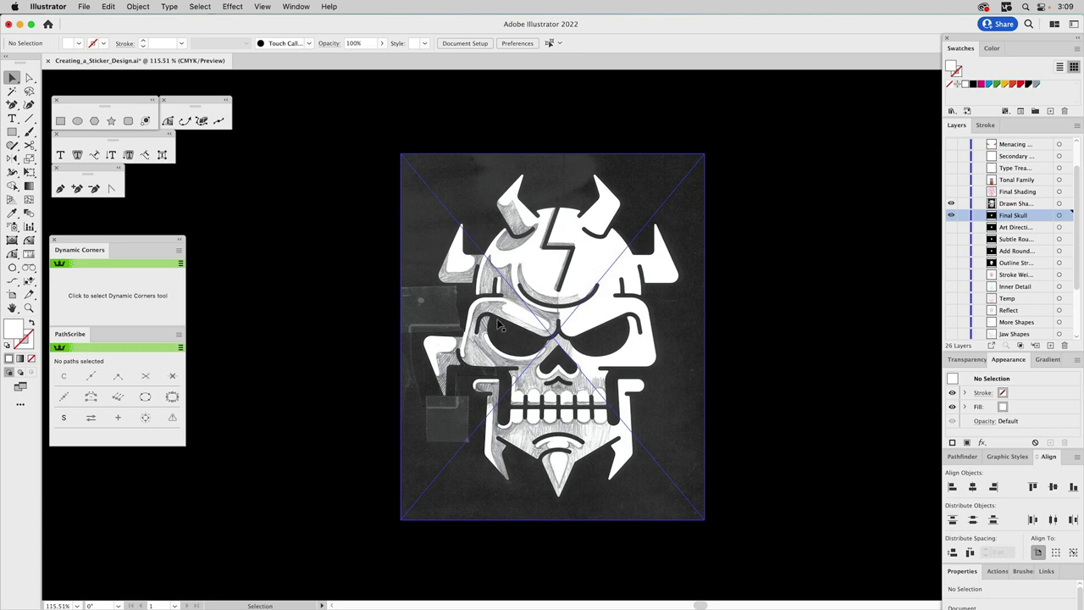
Set the opacity of the linked pencil shading image to 40% and lock its "Drawn Sha..." layer
{"action": "left_click", "coordinate": [653, 205]}
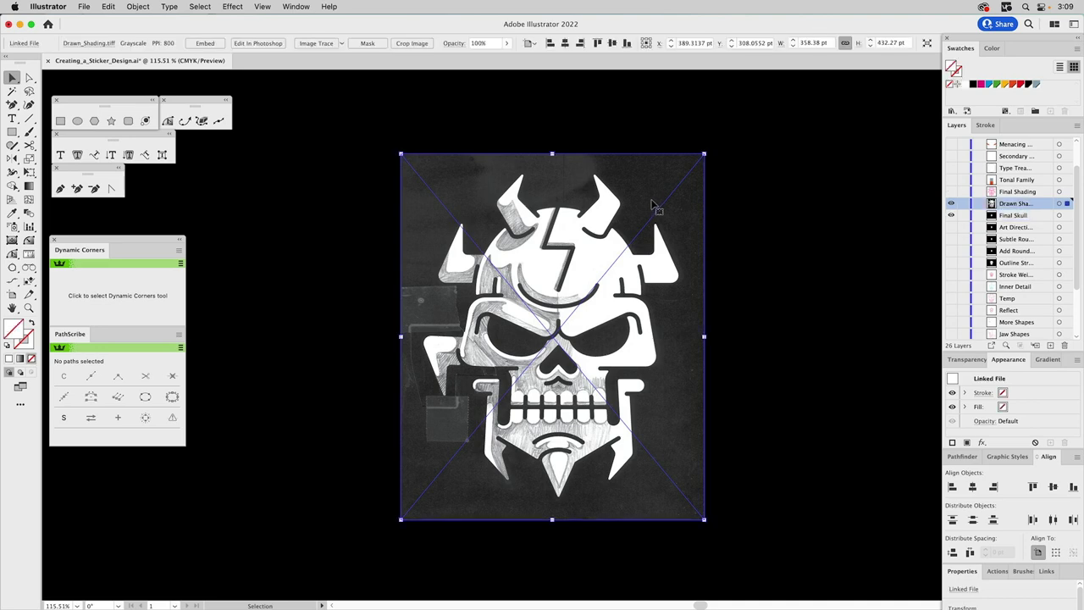
{"action": "left_click", "coordinate": [970, 361]}
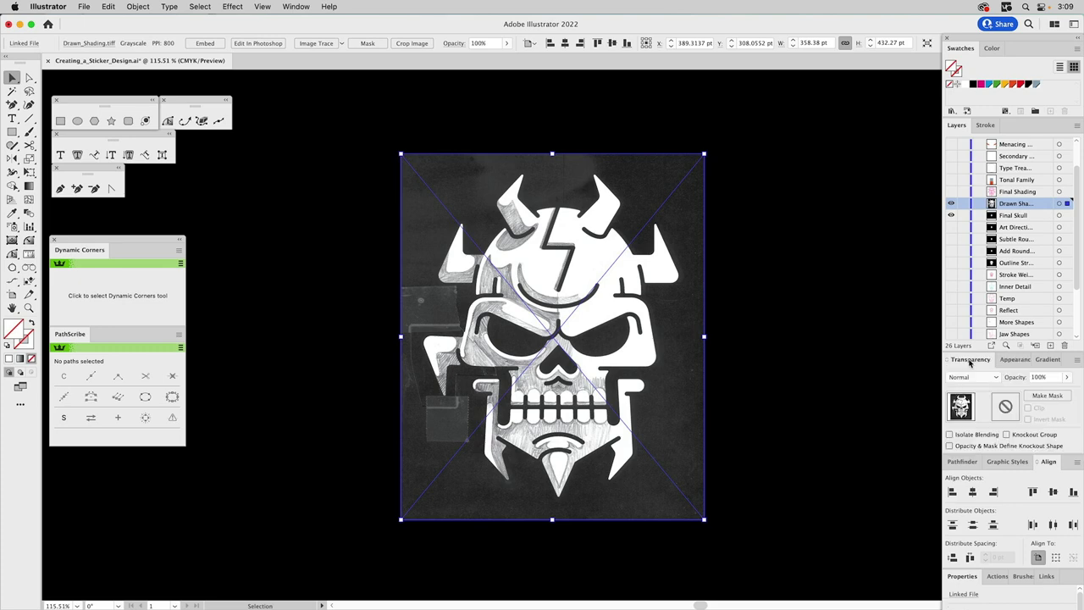
{"action": "left_click", "coordinate": [1040, 377]}
{"action": "type", "text": "40"}
{"action": "key", "text": "Return"}
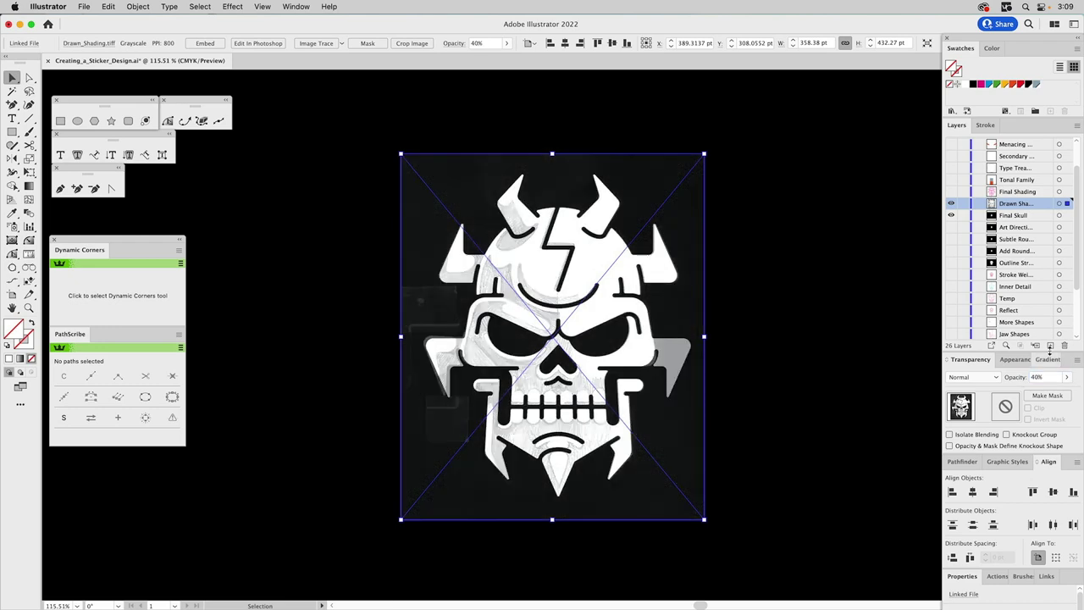
{"action": "left_click", "coordinate": [963, 204]}
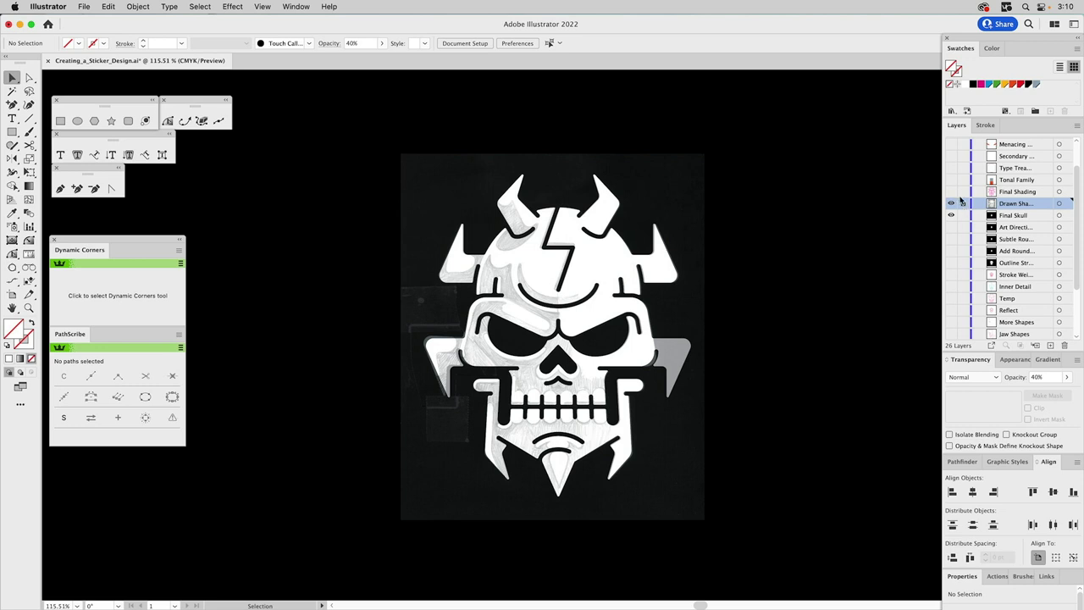
Show the Final Shading outlines and the Tonal Family color swatches, and hide the "Drawn Sha..." layer
{"action": "left_click", "coordinate": [950, 192]}
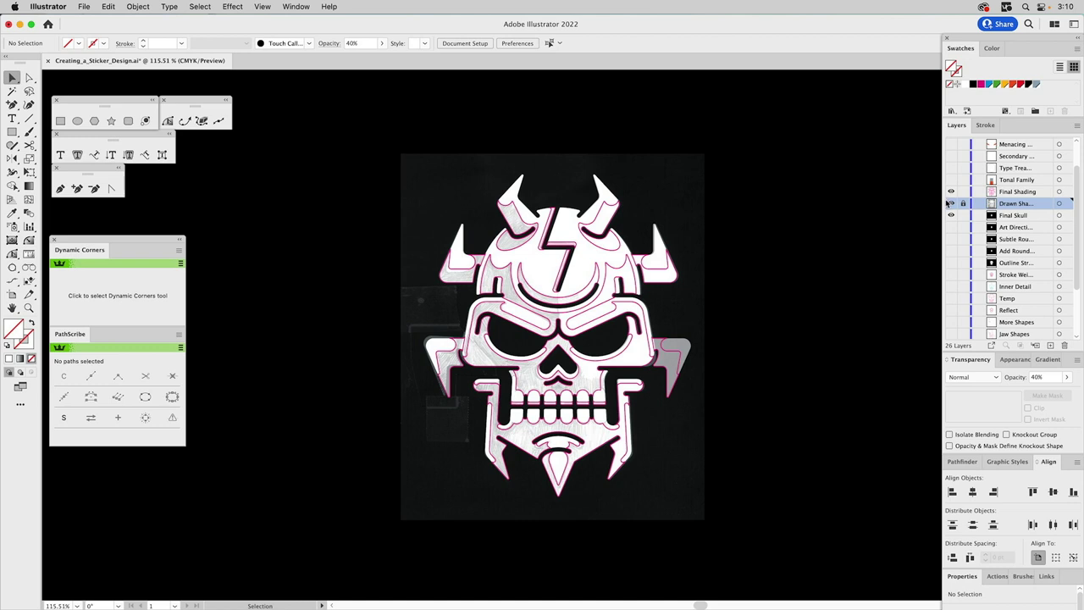
{"action": "left_click", "coordinate": [950, 203]}
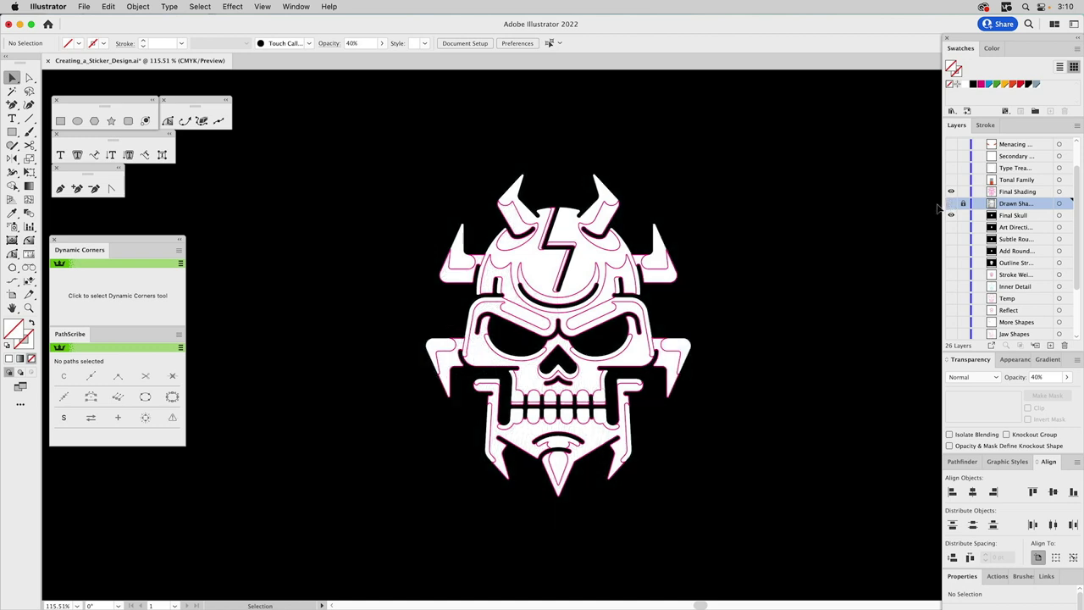
{"action": "left_click", "coordinate": [949, 190]}
{"action": "left_click", "coordinate": [951, 179]}
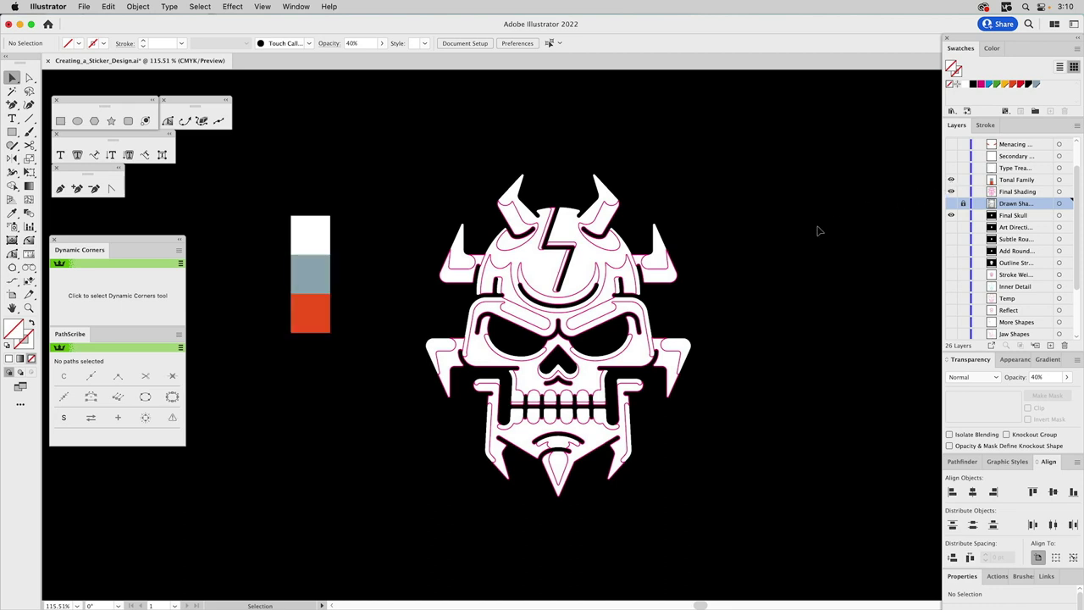
Fill the Final Shading compound path with the blue-gray sampled from the Tonal Family swatches, then deselect it
{"action": "left_click", "coordinate": [627, 268]}
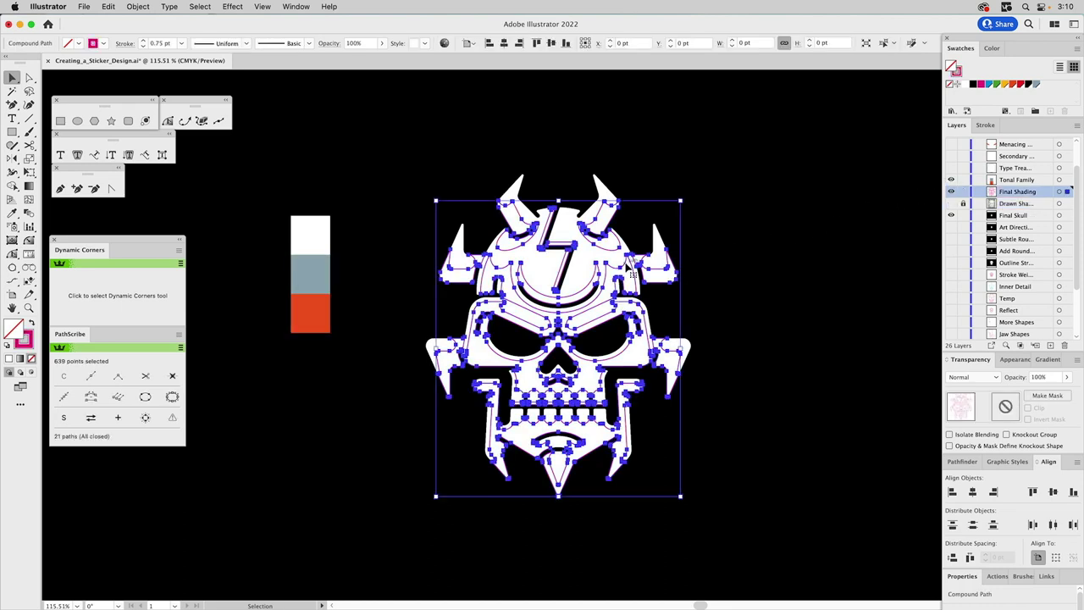
{"action": "key", "text": "i"}
{"action": "left_click", "coordinate": [320, 266]}
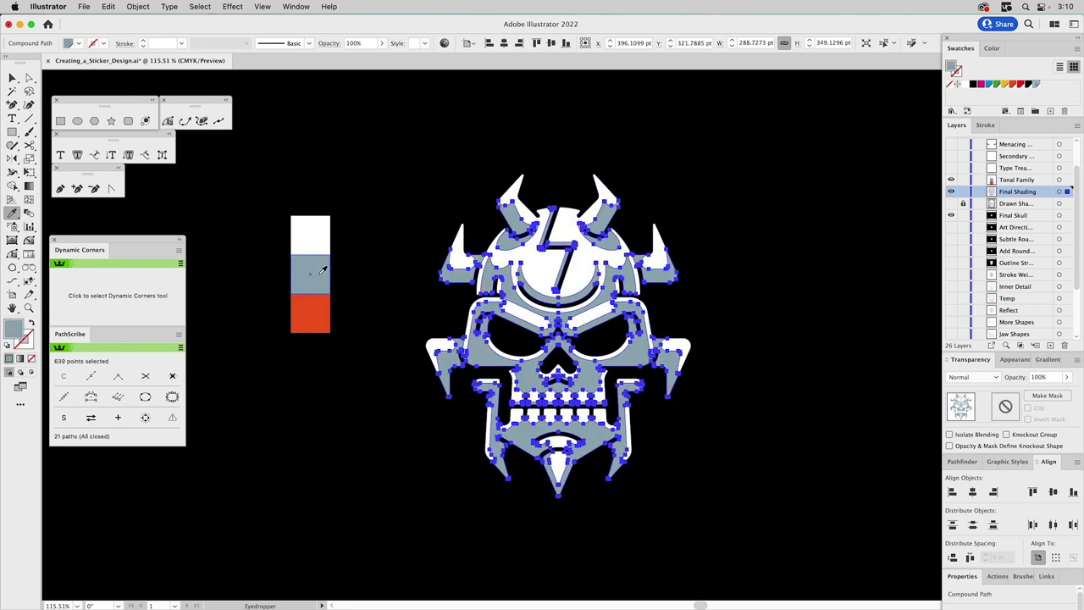
{"action": "key", "text": "super+shift+a"}
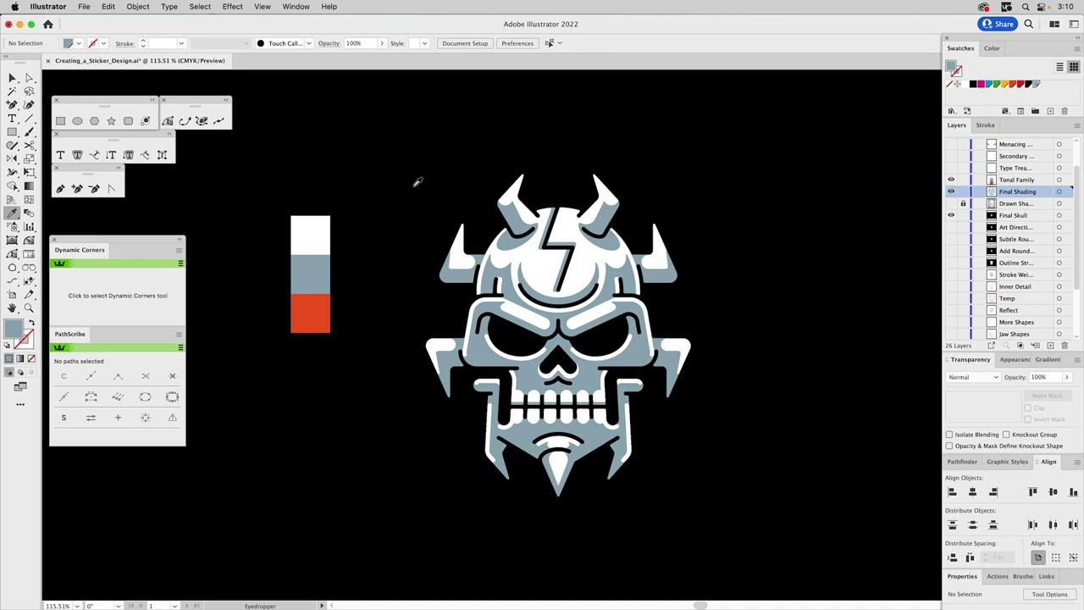
{"action": "key", "text": "v"}
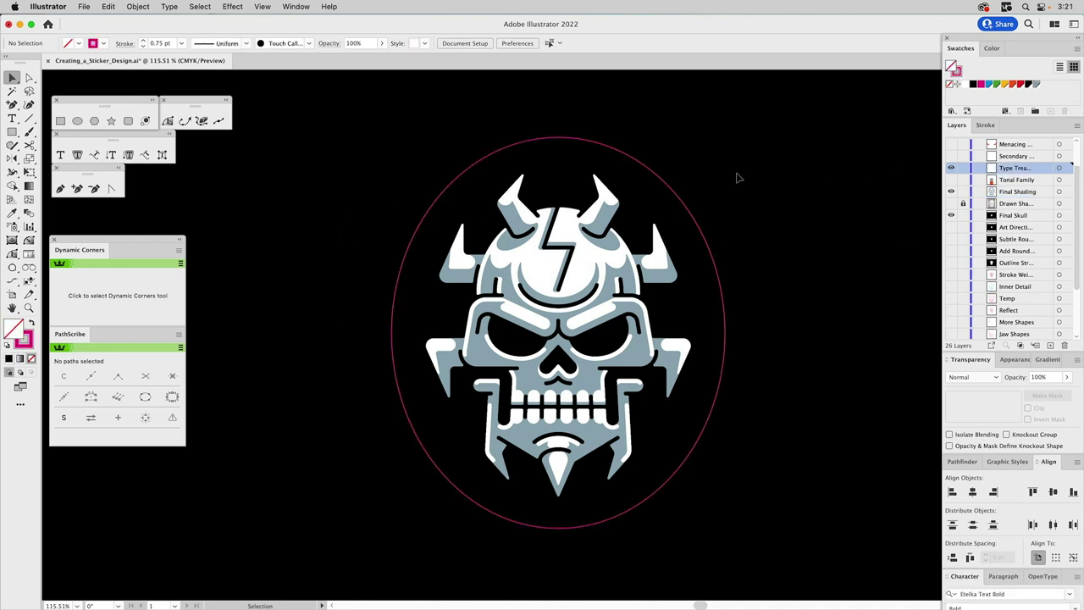
With the oval guide deselected, choose Etelka Text Bold as the font for new text
{"action": "left_click", "coordinate": [659, 176]}
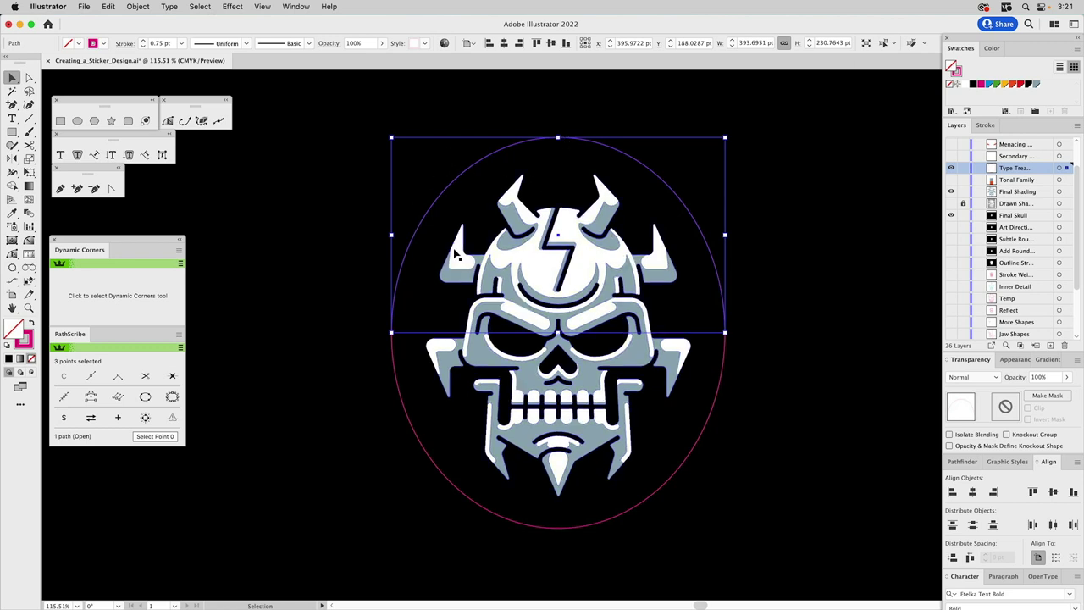
{"action": "left_click", "coordinate": [296, 205]}
{"action": "left_click", "coordinate": [167, 6]}
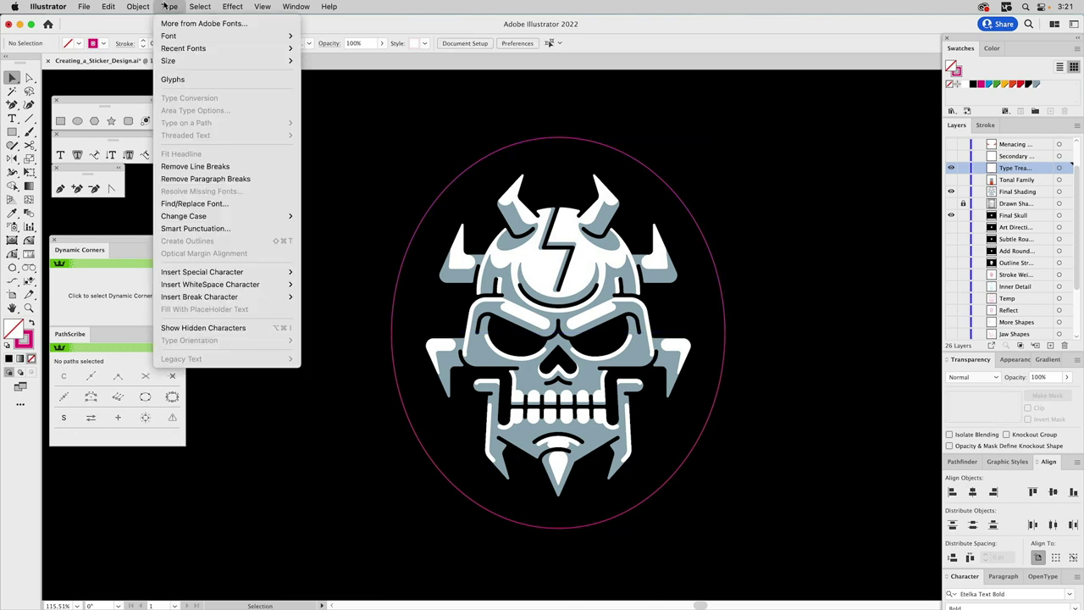
{"action": "mouse_move", "coordinate": [167, 37]}
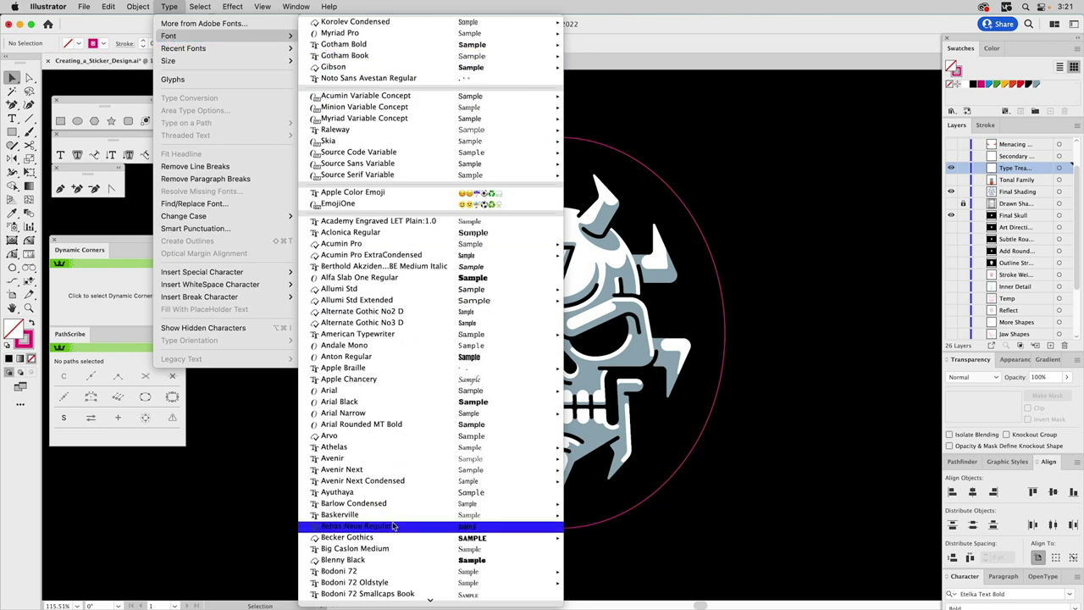
{"action": "scroll", "coordinate": [397, 462], "scroll_direction": "down", "scroll_amount": 10}
{"action": "mouse_move", "coordinate": [394, 510]}
{"action": "scroll", "coordinate": [394, 518], "scroll_direction": "down", "scroll_amount": 1}
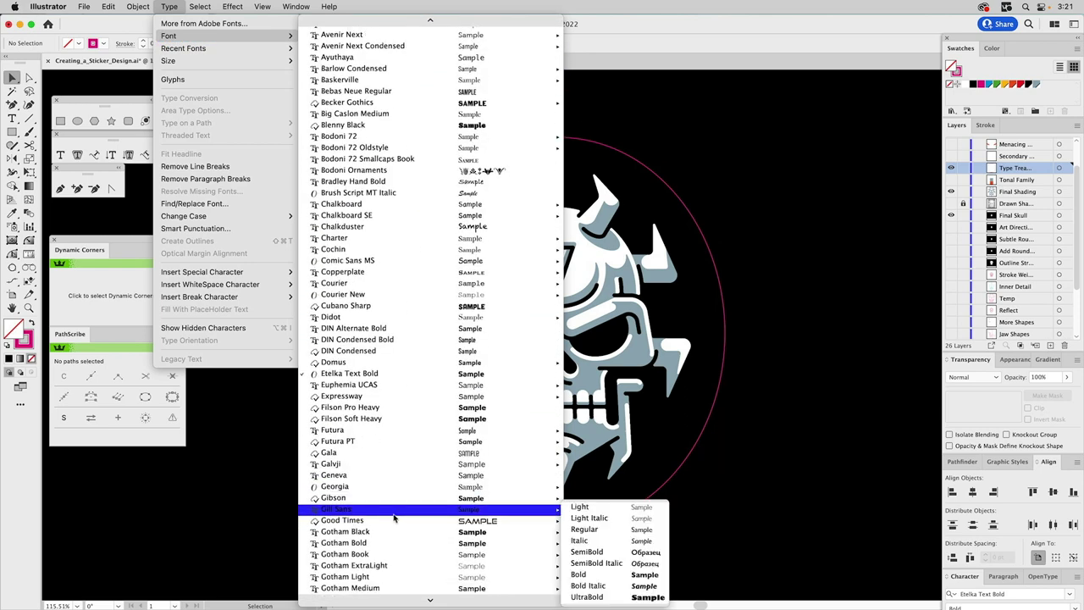
{"action": "left_click", "coordinate": [345, 378]}
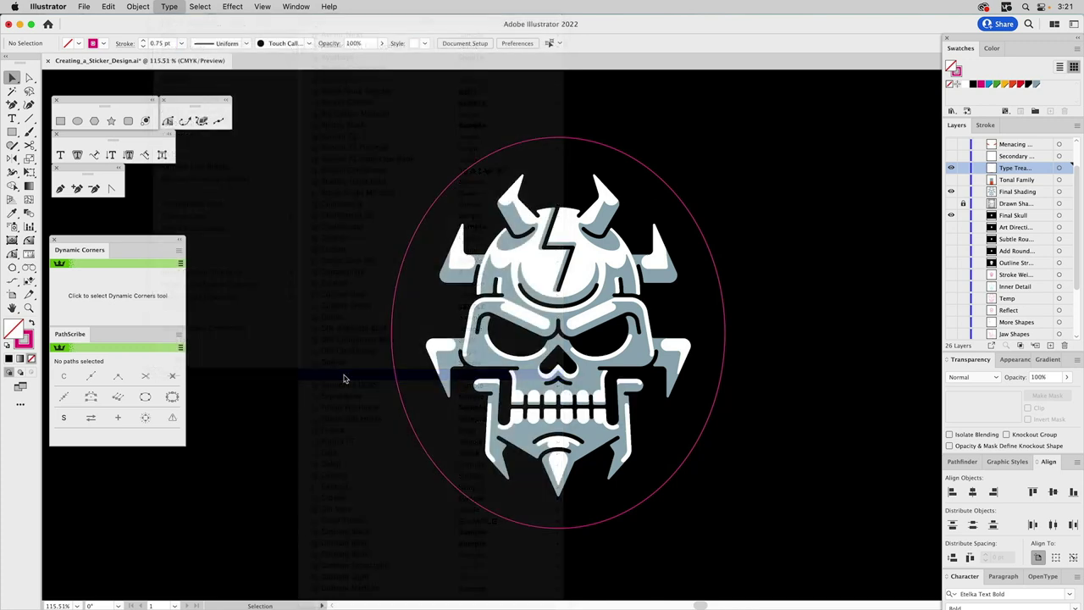
Place placeholder type on the oval's upper arc from its top point, center its paragraph alignment, and fill it white
{"action": "left_click", "coordinate": [95, 155]}
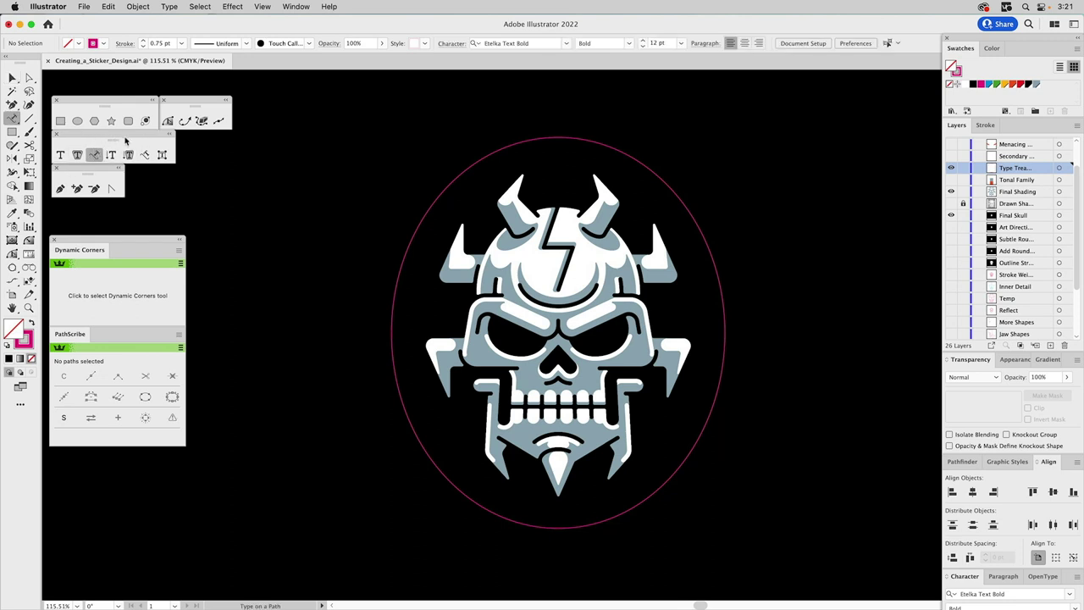
{"action": "left_click", "coordinate": [14, 121]}
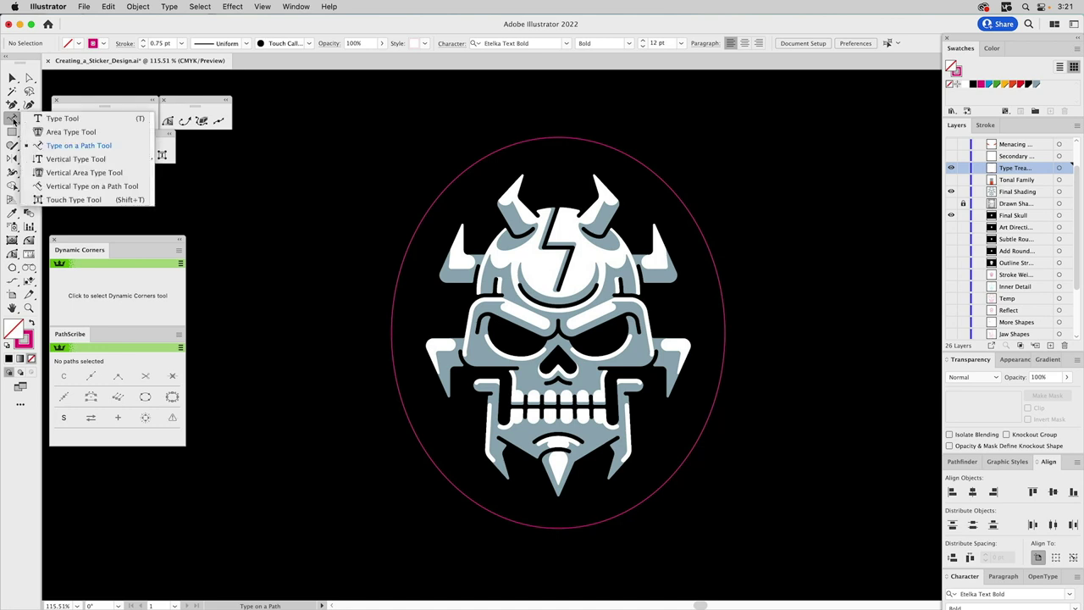
{"action": "left_click", "coordinate": [14, 121]}
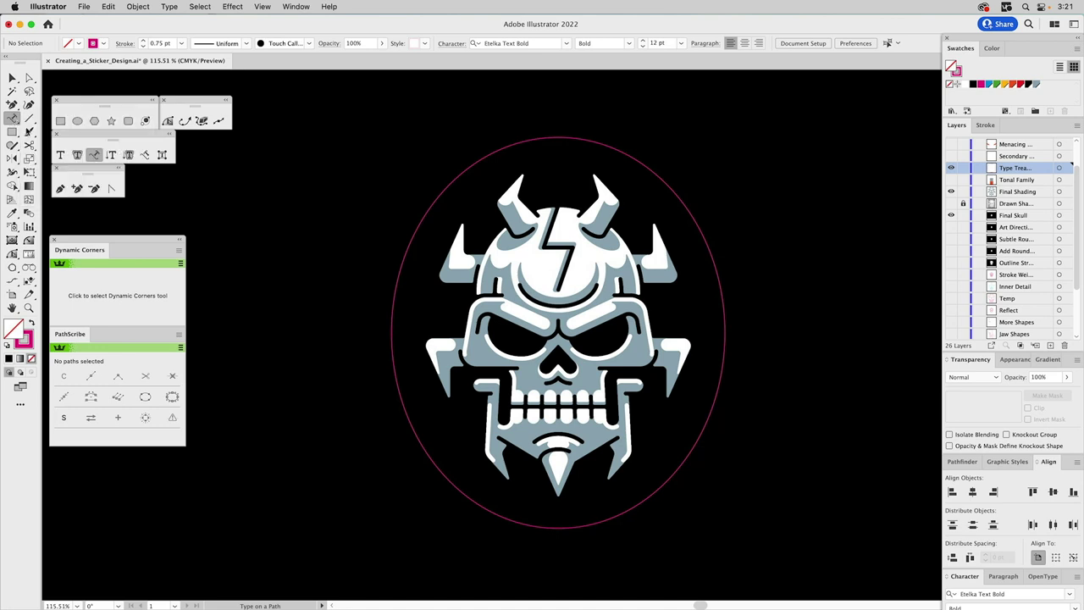
{"action": "left_click", "coordinate": [557, 135]}
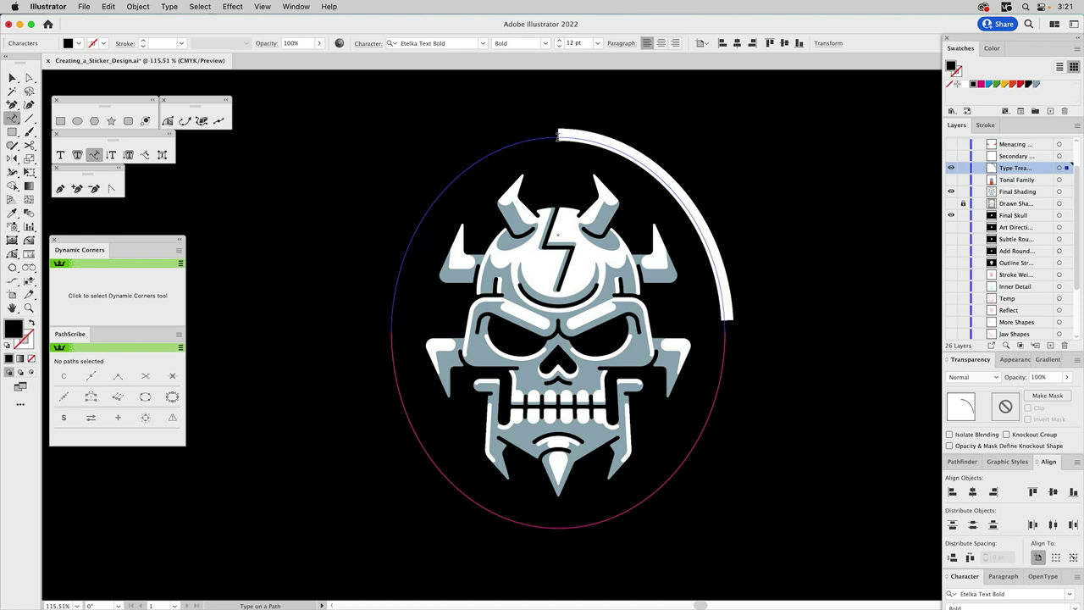
{"action": "left_click", "coordinate": [661, 43]}
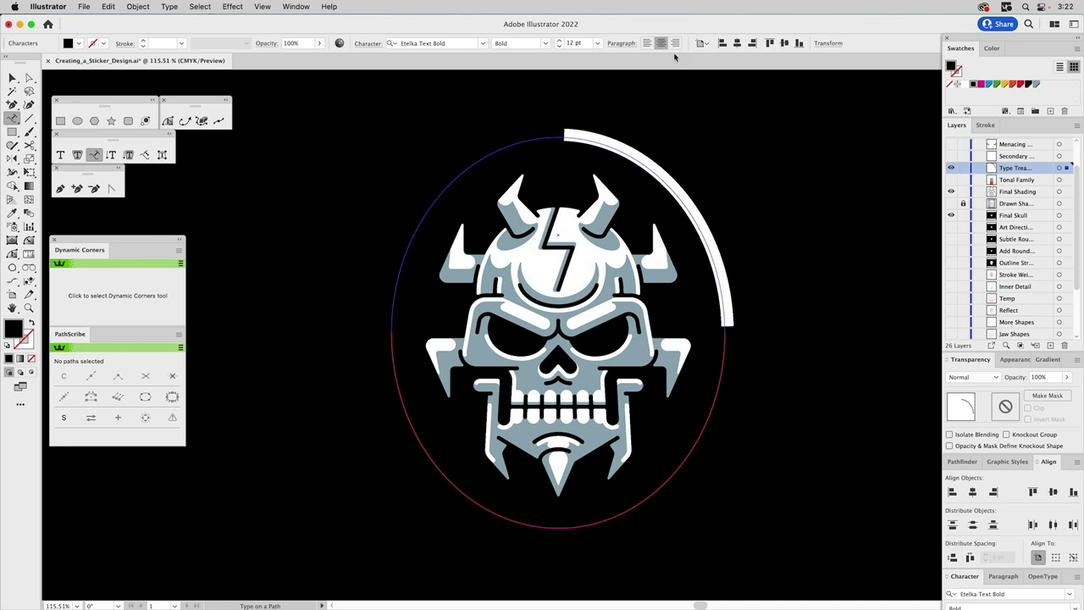
{"action": "left_click", "coordinate": [966, 86]}
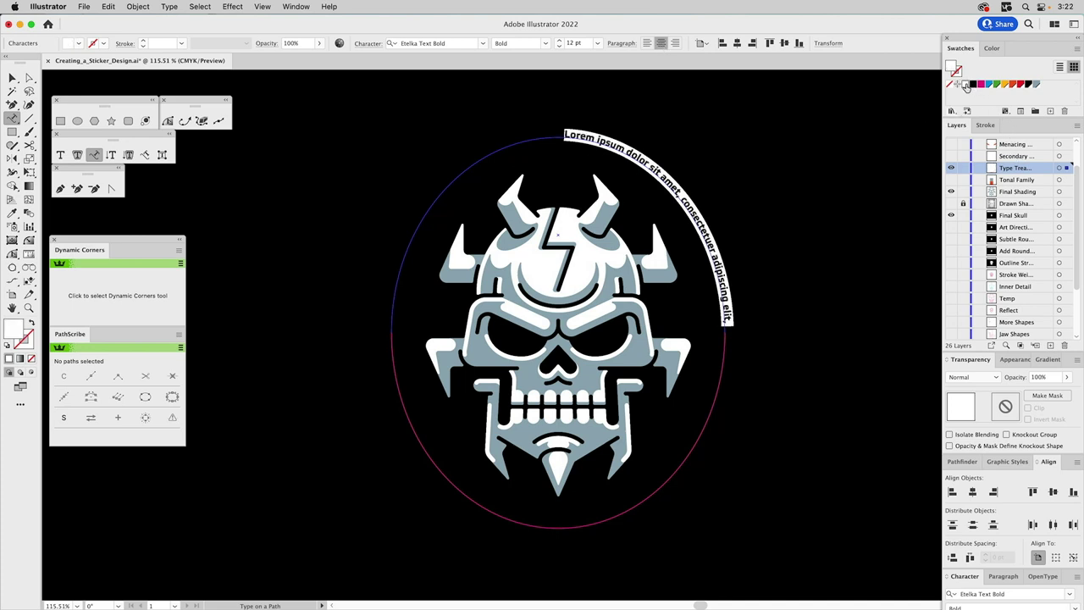
Move the path type's start and end brackets to the two ends of the upper arc to center the text above the skull
{"action": "left_click", "coordinate": [11, 78]}
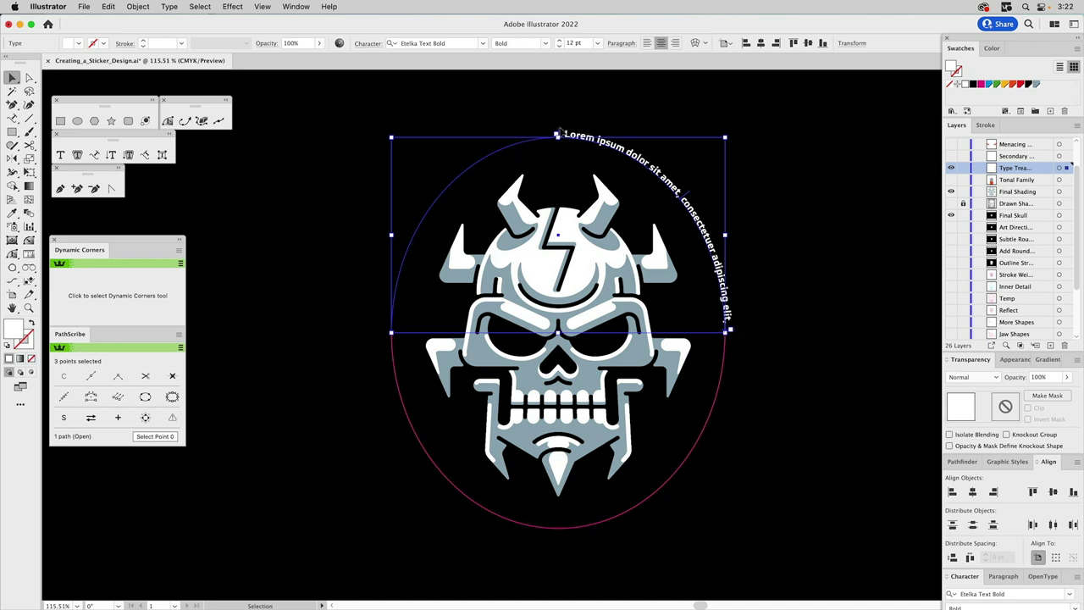
{"action": "left_click_drag", "start_coordinate": [557, 133], "coordinate": [382, 381]}
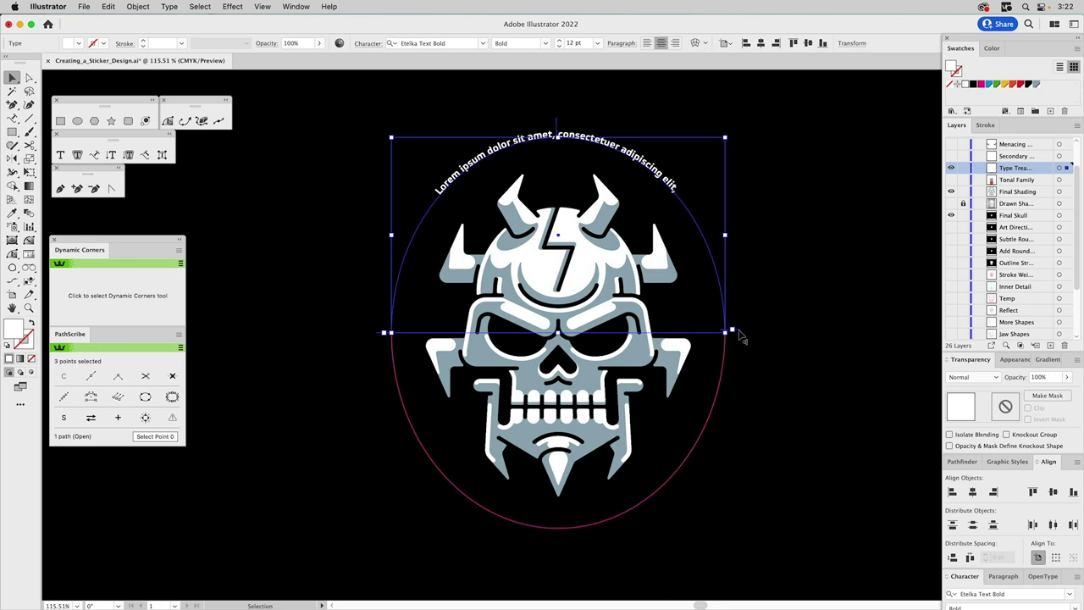
{"action": "left_click_drag", "start_coordinate": [738, 334], "coordinate": [734, 335]}
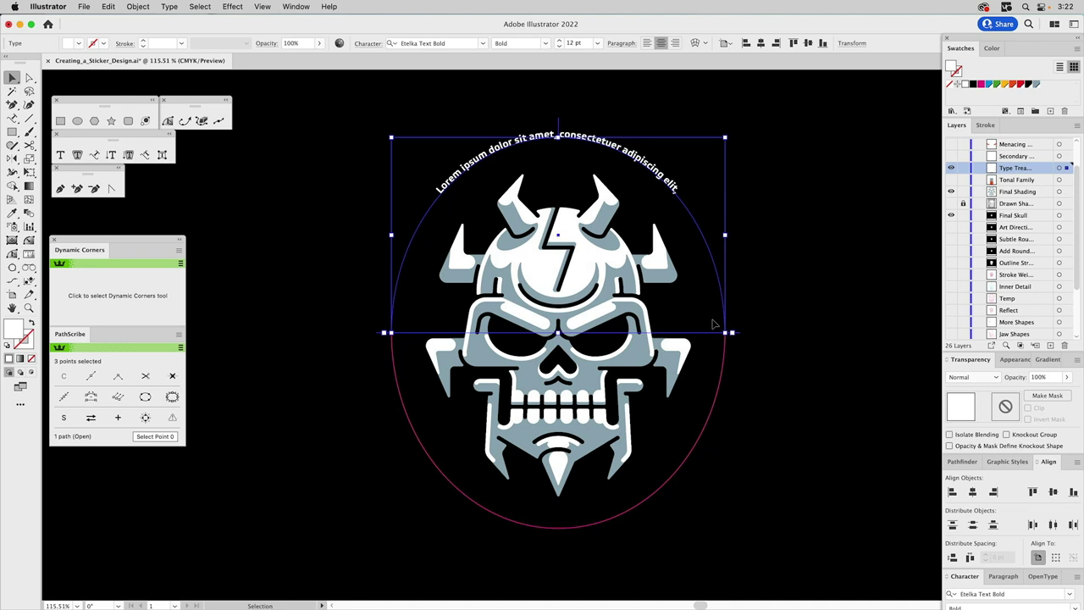
Set the path type's Align to Path option to Center, keeping the Rainbow effect, and leave the arched text selected
{"action": "left_click", "coordinate": [139, 7]}
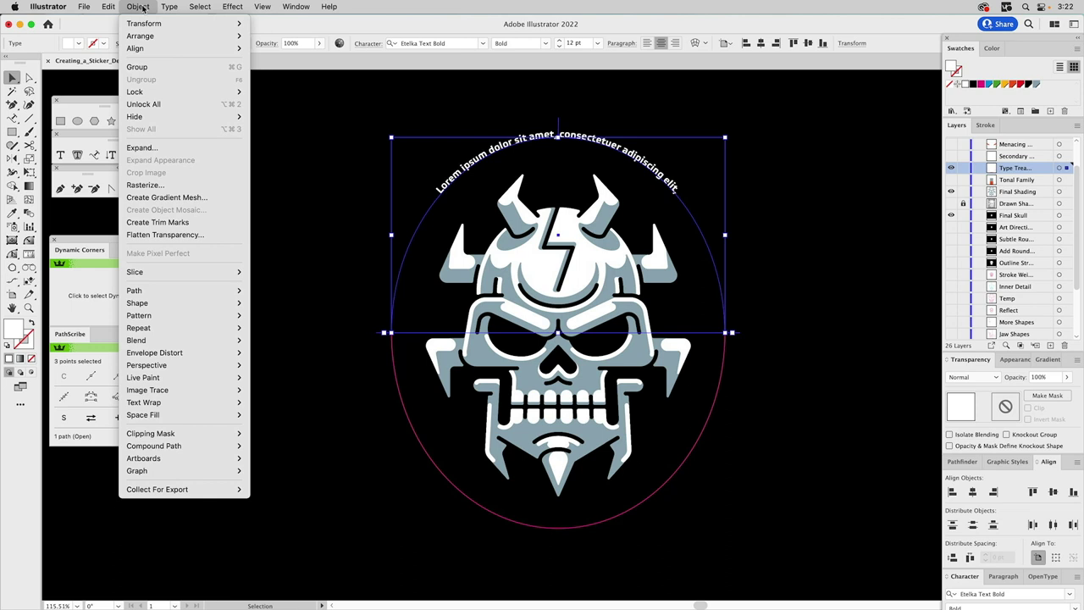
{"action": "mouse_move", "coordinate": [167, 7]}
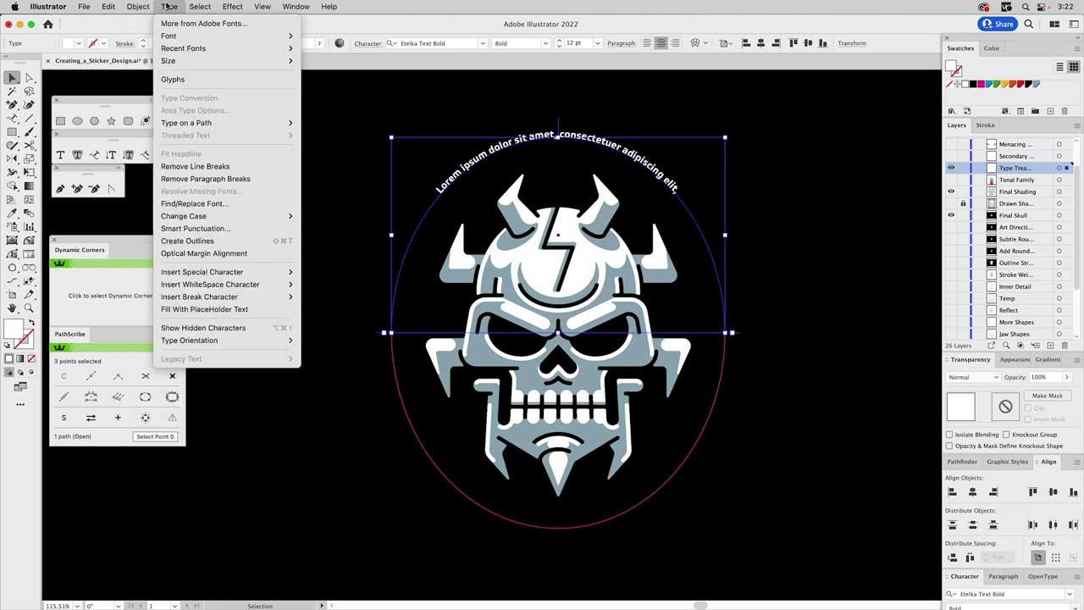
{"action": "mouse_move", "coordinate": [176, 125]}
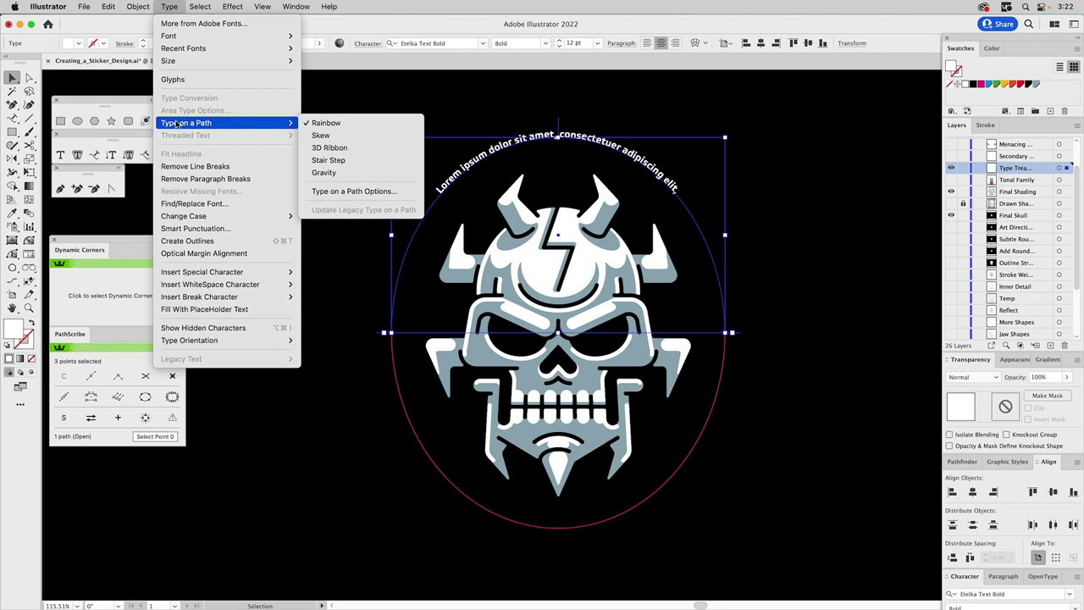
{"action": "left_click", "coordinate": [343, 193]}
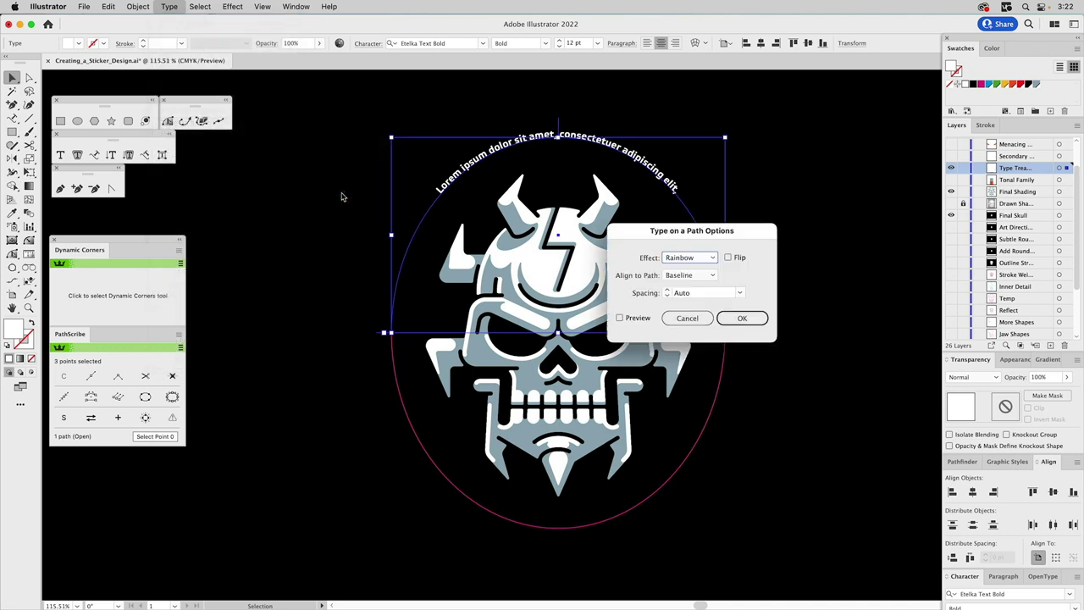
{"action": "left_click", "coordinate": [712, 294]}
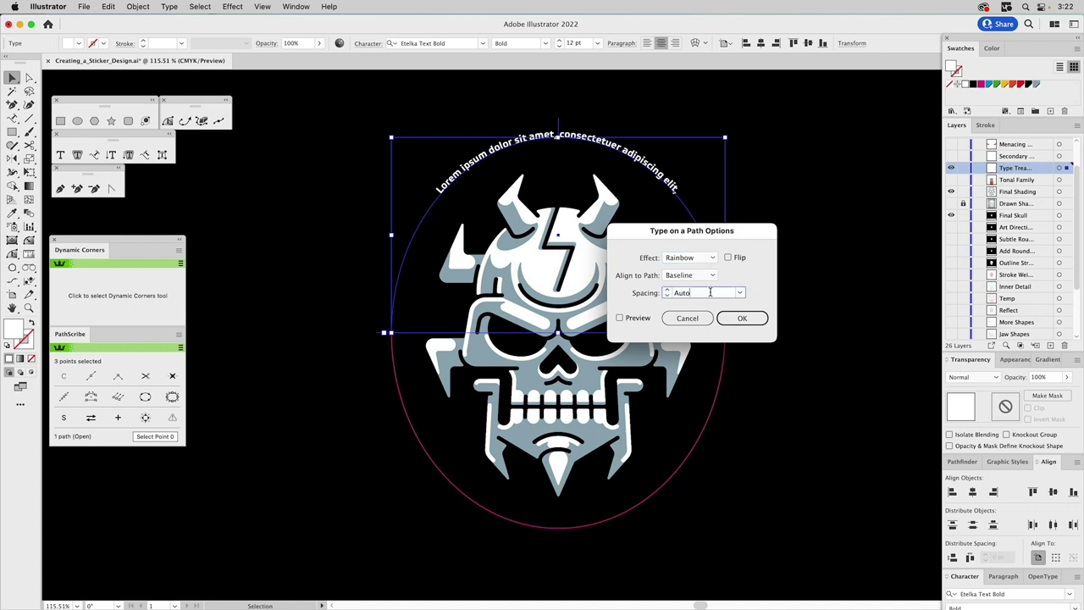
{"action": "left_click", "coordinate": [702, 277]}
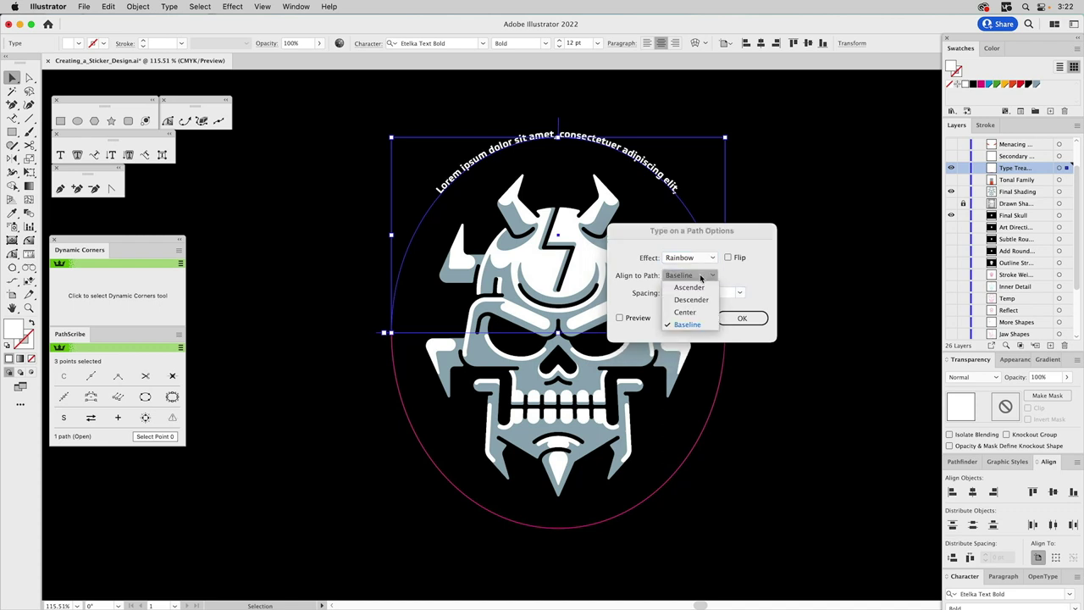
{"action": "left_click", "coordinate": [694, 314]}
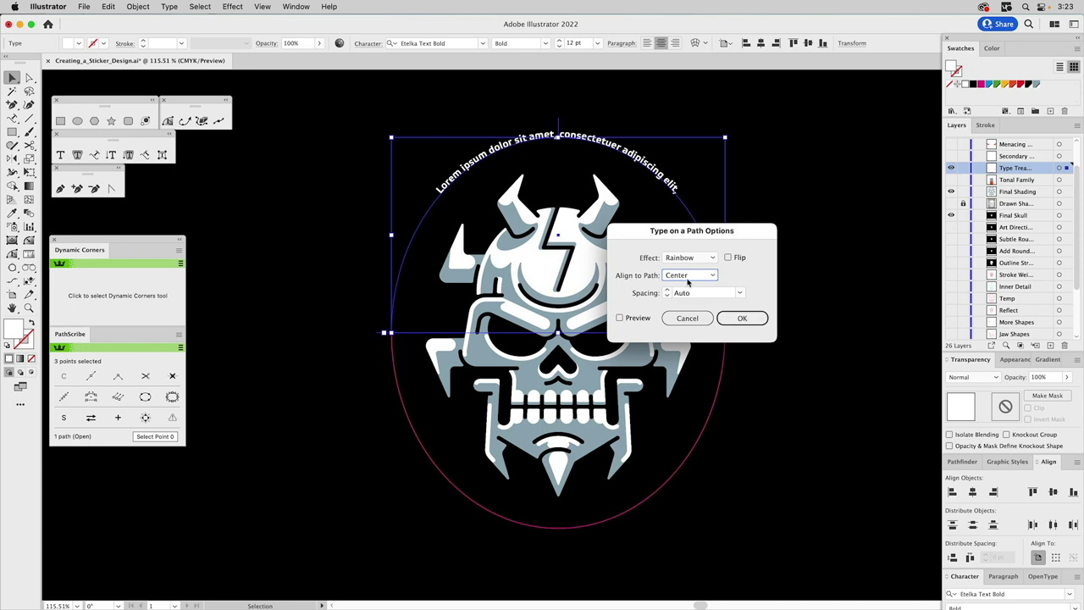
{"action": "left_click", "coordinate": [734, 320]}
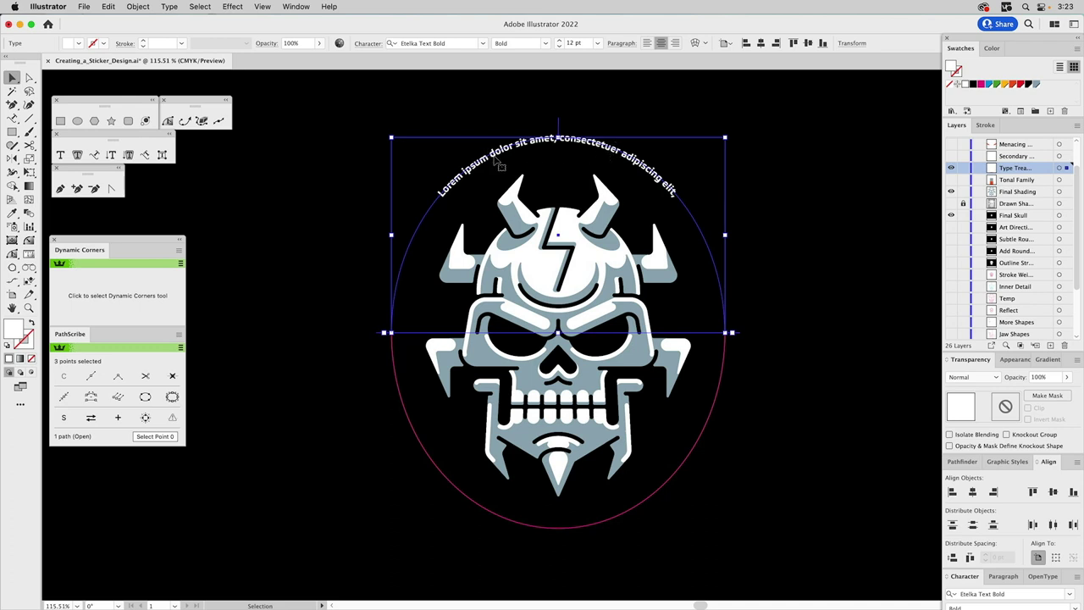
{"action": "left_click", "coordinate": [441, 166]}
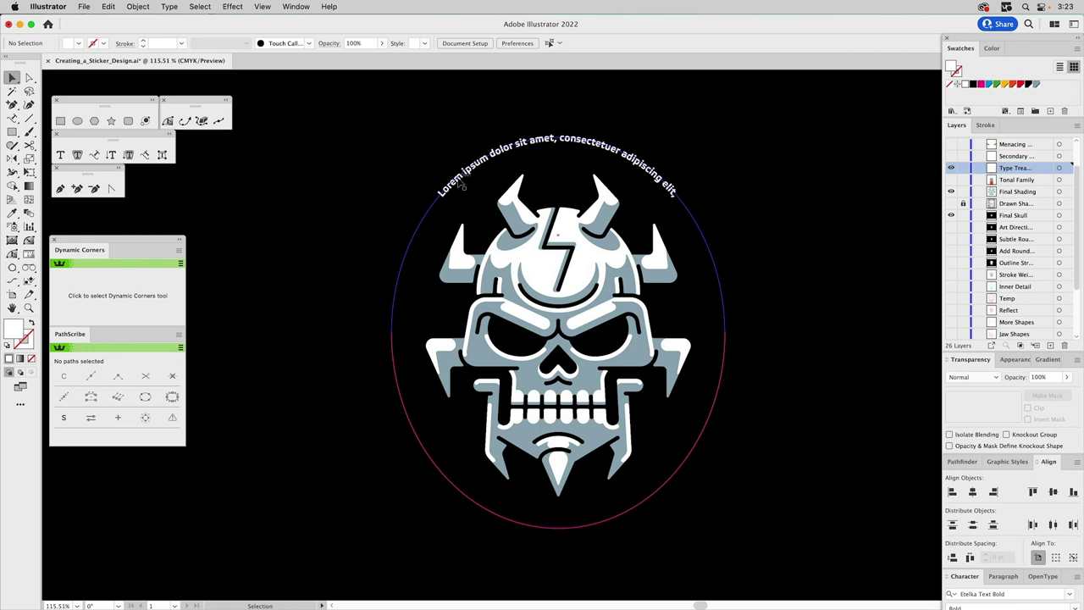
{"action": "left_click", "coordinate": [460, 181]}
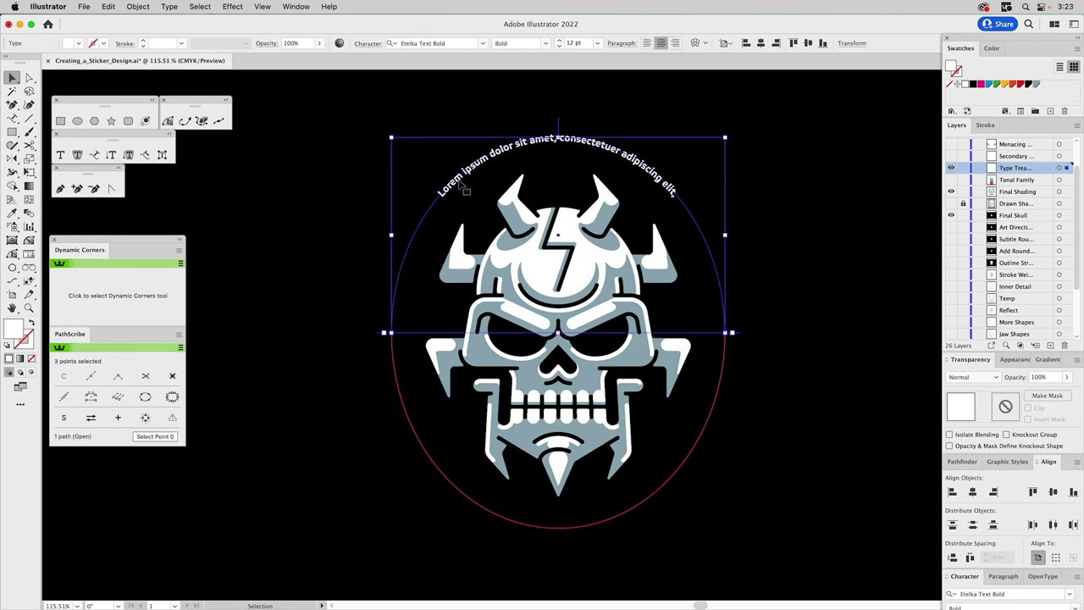
Reselect the arched placeholder text above the skull and set its font size to 25 pt
{"action": "key", "text": "a"}
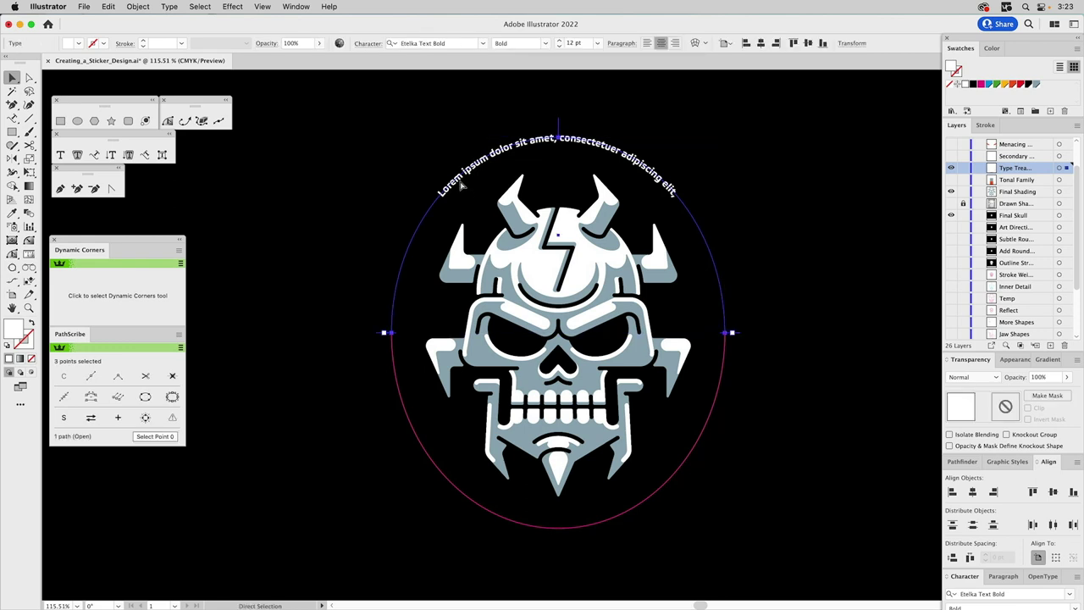
{"action": "key", "text": "super+a"}
{"action": "key", "text": "v"}
{"action": "left_click", "coordinate": [445, 165]}
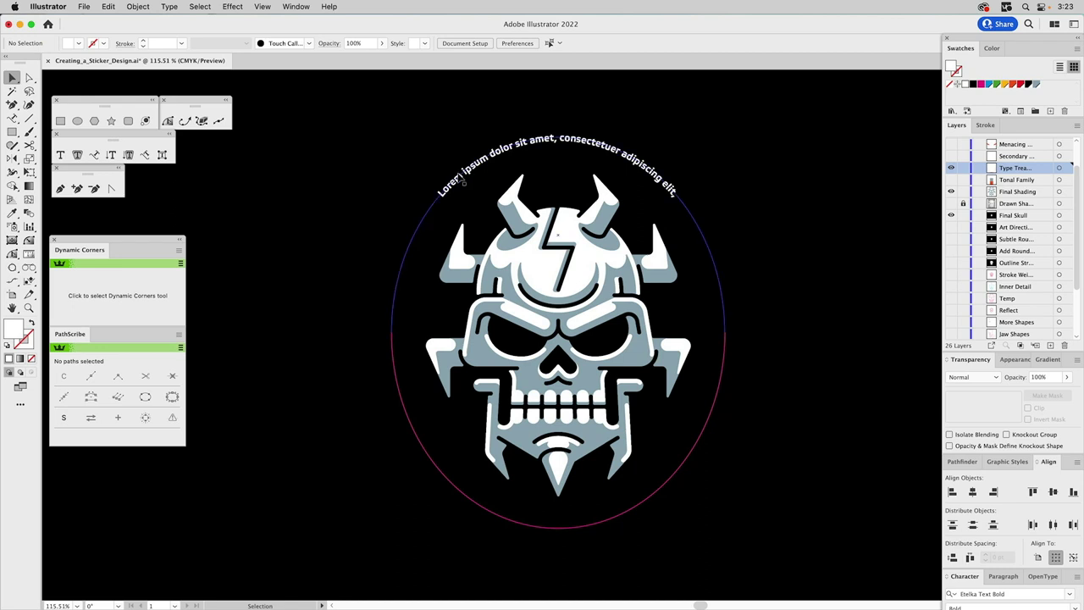
{"action": "left_click", "coordinate": [464, 182]}
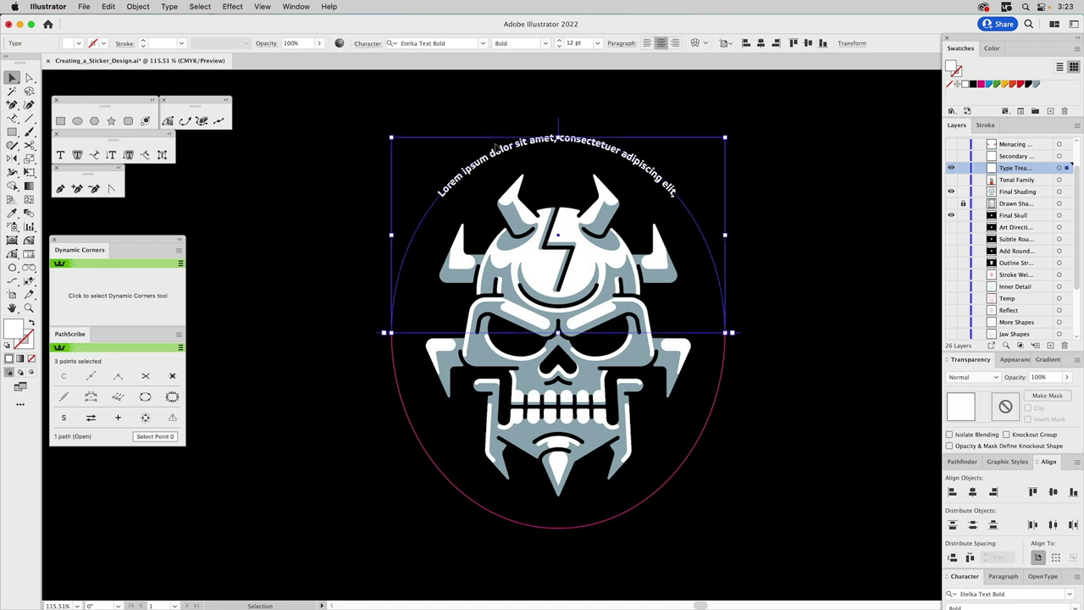
{"action": "left_click", "coordinate": [572, 43]}
{"action": "type", "text": "2"}
{"action": "key", "text": "Return"}
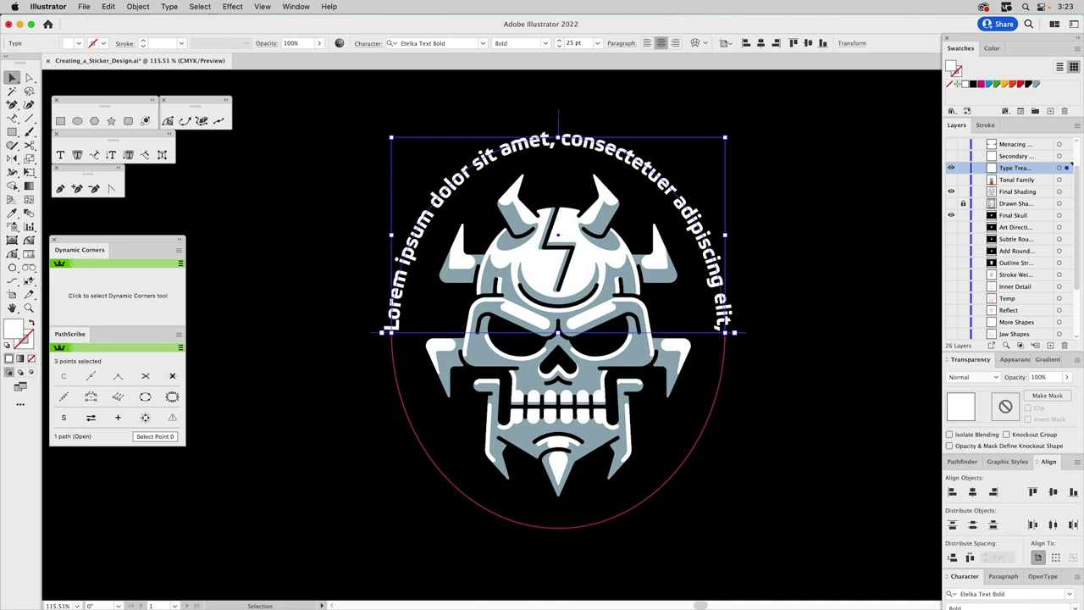
Replace the arched placeholder text with "THE NEFARIOUS SYNDICATE" and leave it selected as an object
{"action": "double_click", "coordinate": [584, 146]}
{"action": "key", "text": "super+a"}
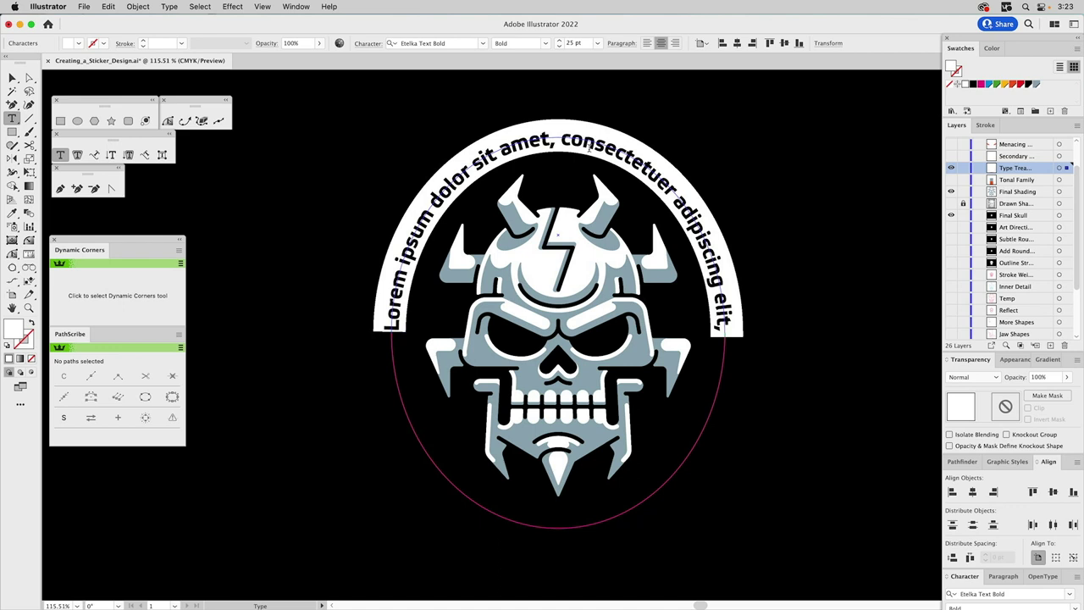
{"action": "type", "text": "THE NE"}
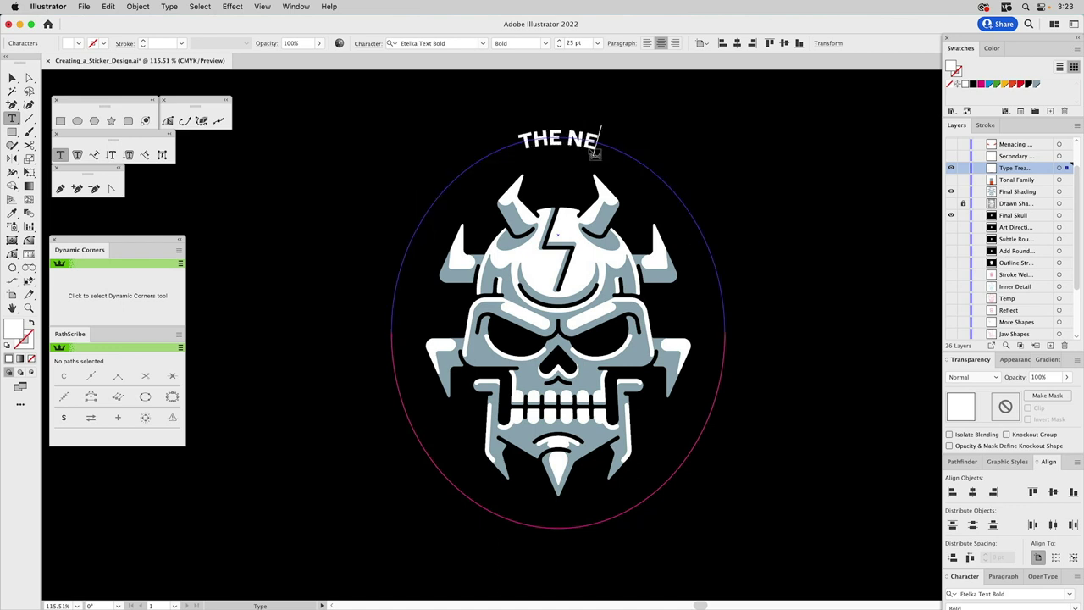
{"action": "type", "text": "FARIOUS"}
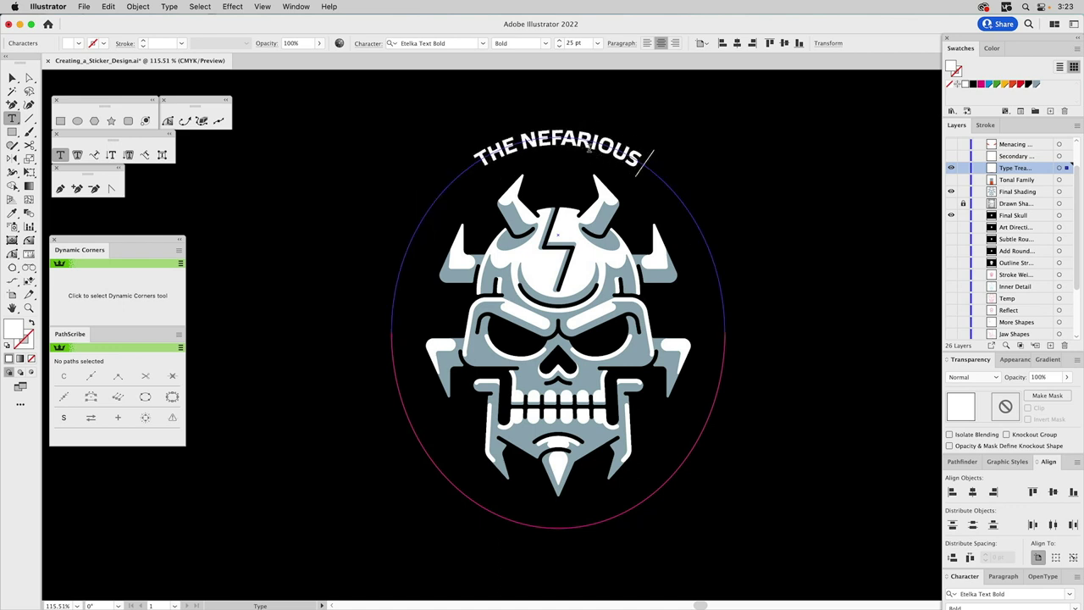
{"action": "type", "text": " SYNDIC"}
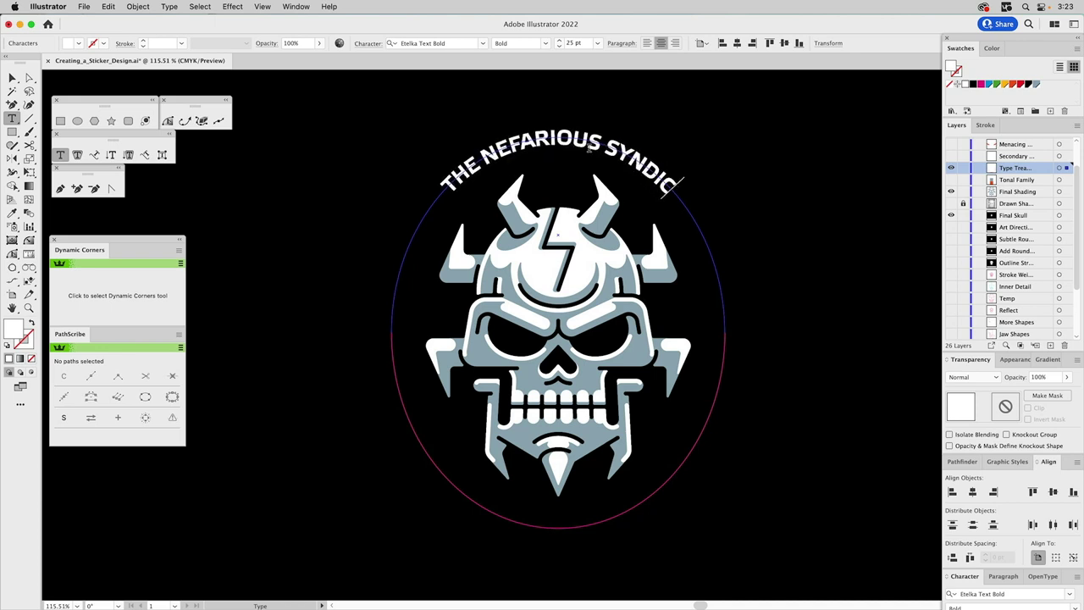
{"action": "type", "text": "ATE"}
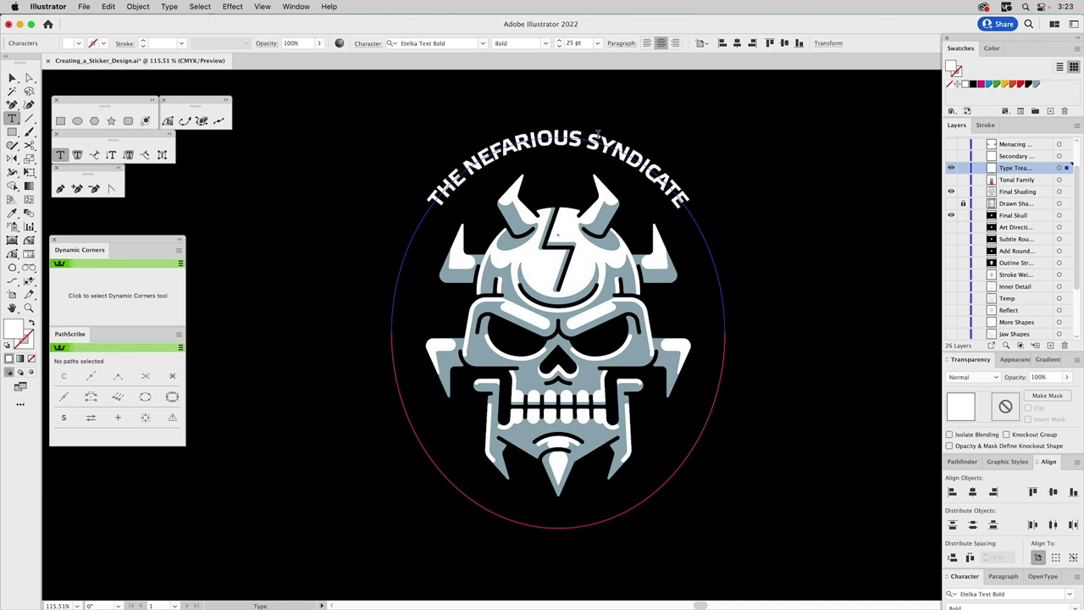
{"action": "left_click", "coordinate": [12, 77]}
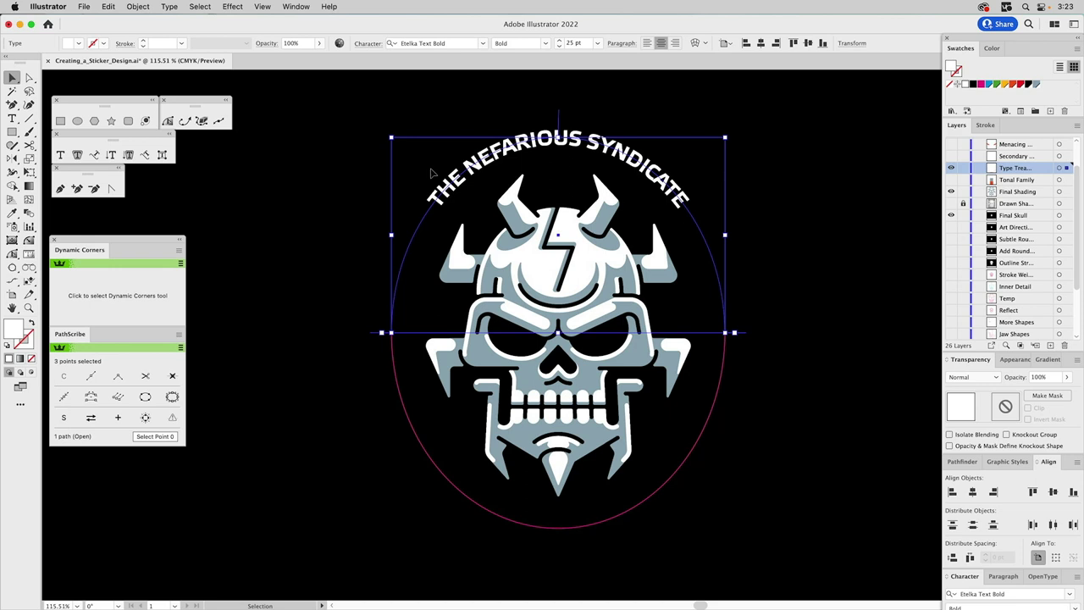
Set the font size of the arched "THE NEFARIOUS SYNDICATE" text to 40 pt
{"action": "left_click", "coordinate": [573, 43]}
{"action": "type", "text": "40"}
{"action": "key", "text": "Return"}
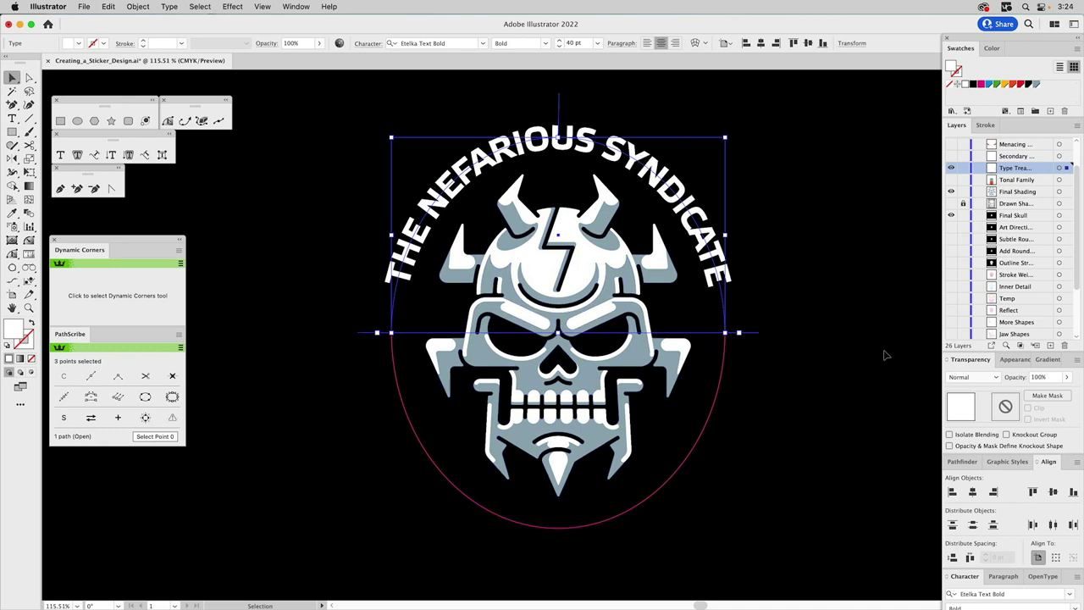
Set the arched headline's font size to 35 pt and its tracking to 182
{"action": "left_click_drag", "start_coordinate": [1006, 349], "coordinate": [1006, 225]}
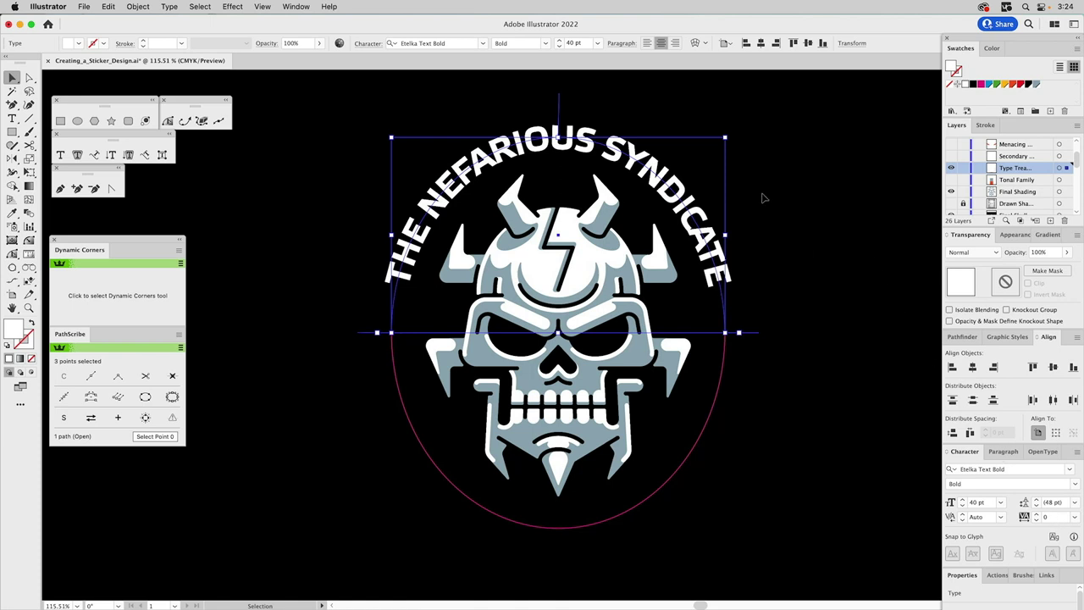
{"action": "double_click", "coordinate": [975, 503]}
{"action": "type", "text": "35"}
{"action": "key", "text": "Return"}
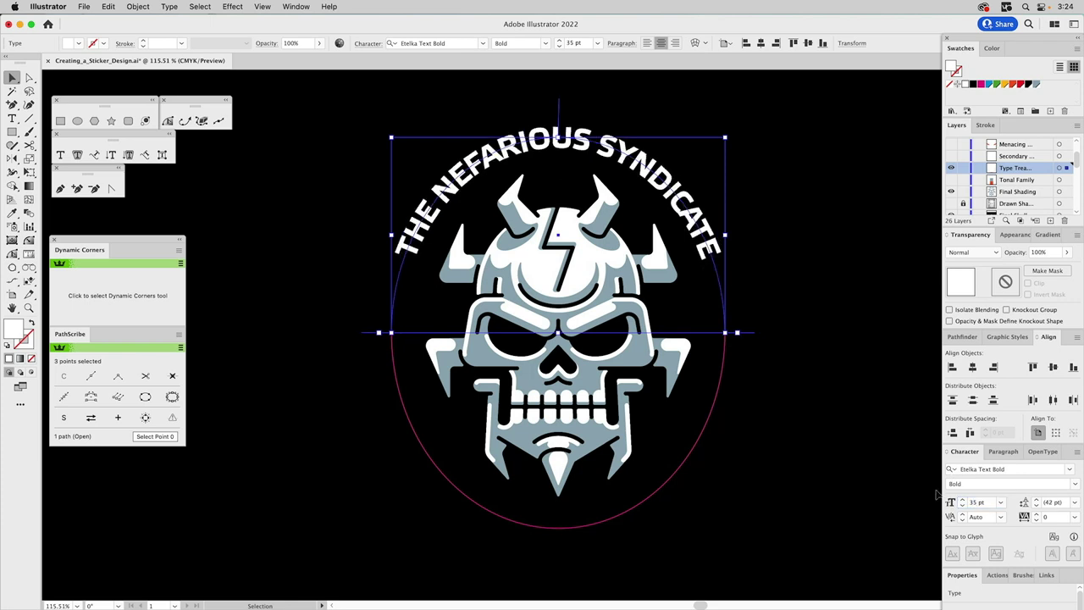
{"action": "left_click", "coordinate": [1057, 517]}
{"action": "type", "text": "182"}
{"action": "key", "text": "Return"}
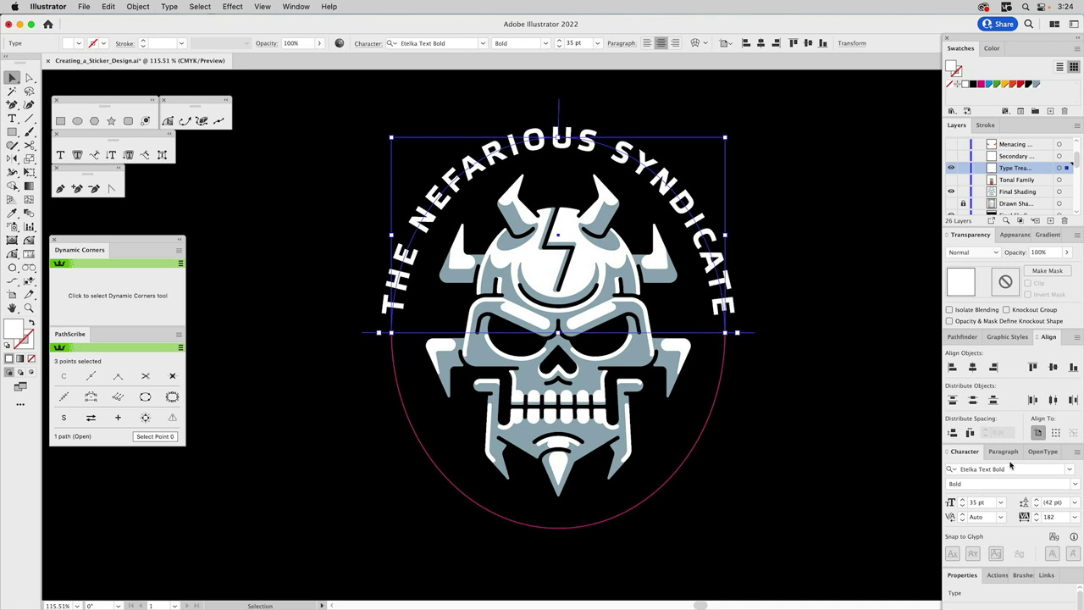
Realign the headline's end bracket with the right end of the upper arc to center the text, and deselect it
{"action": "left_click", "coordinate": [732, 327]}
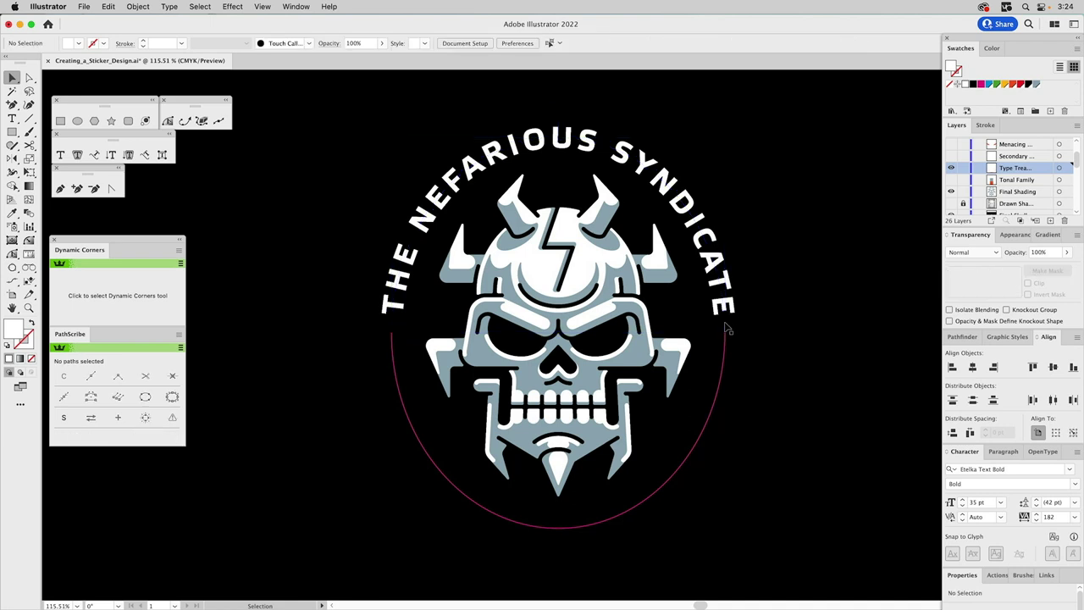
{"action": "left_click", "coordinate": [739, 332]}
{"action": "left_click_drag", "start_coordinate": [749, 338], "coordinate": [749, 333]}
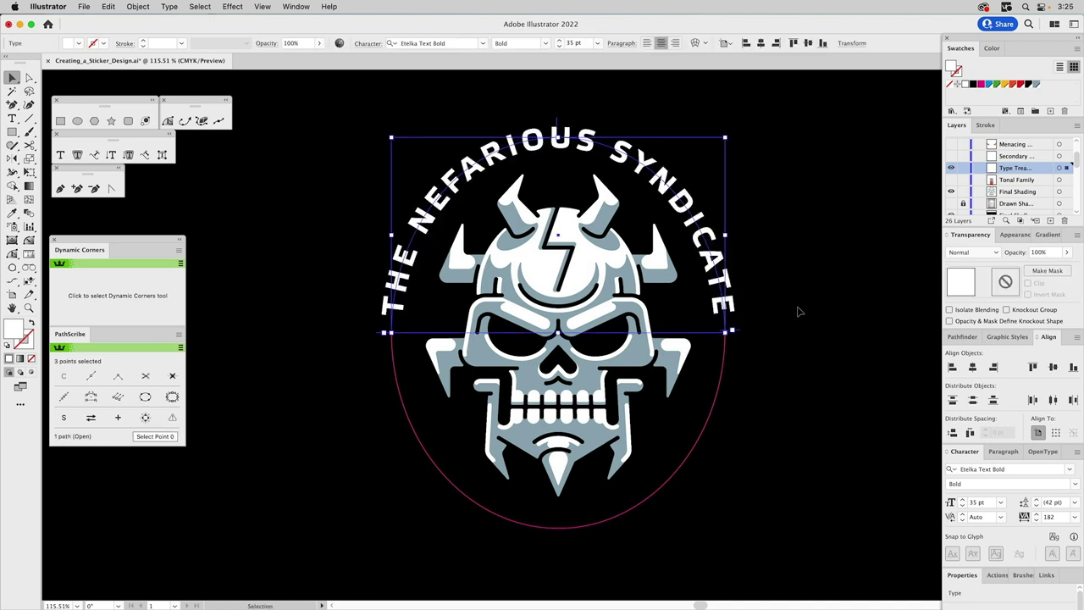
{"action": "left_click", "coordinate": [796, 311]}
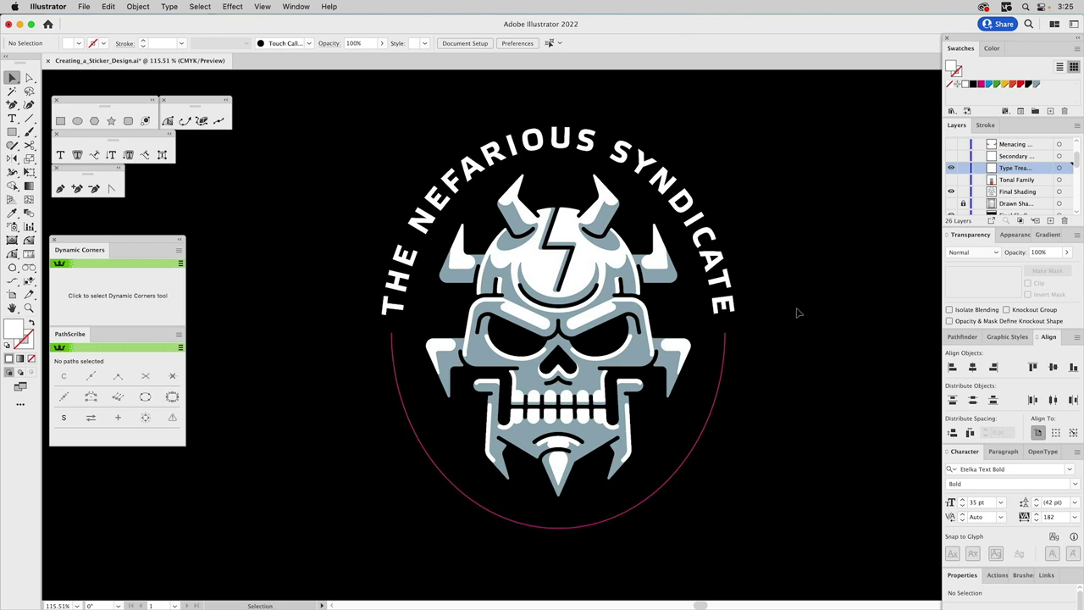
{"action": "left_click", "coordinate": [720, 309]}
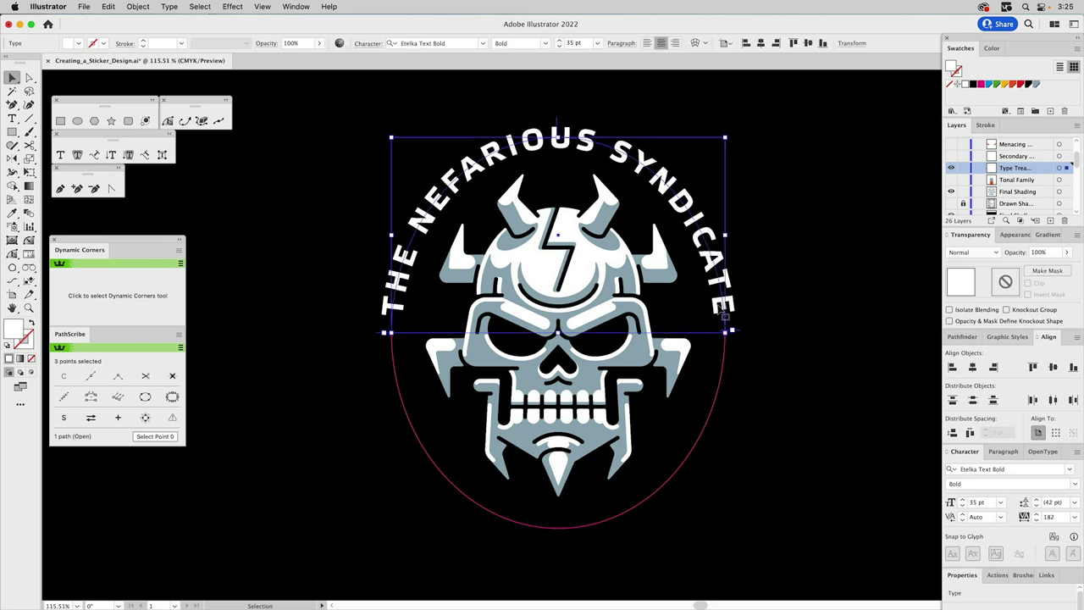
{"action": "left_click", "coordinate": [805, 298]}
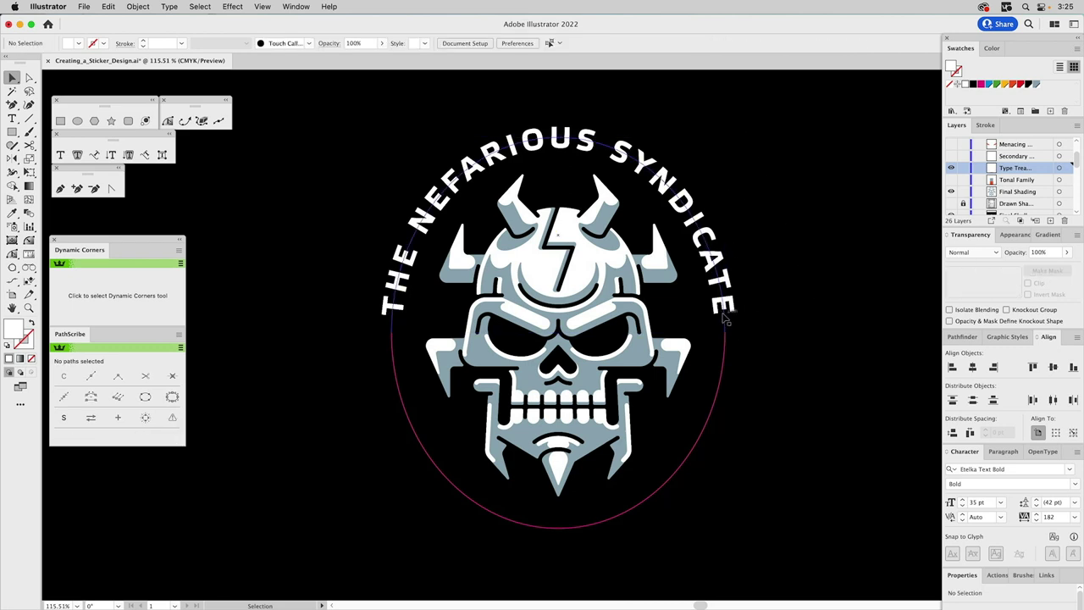
{"action": "left_click", "coordinate": [735, 320]}
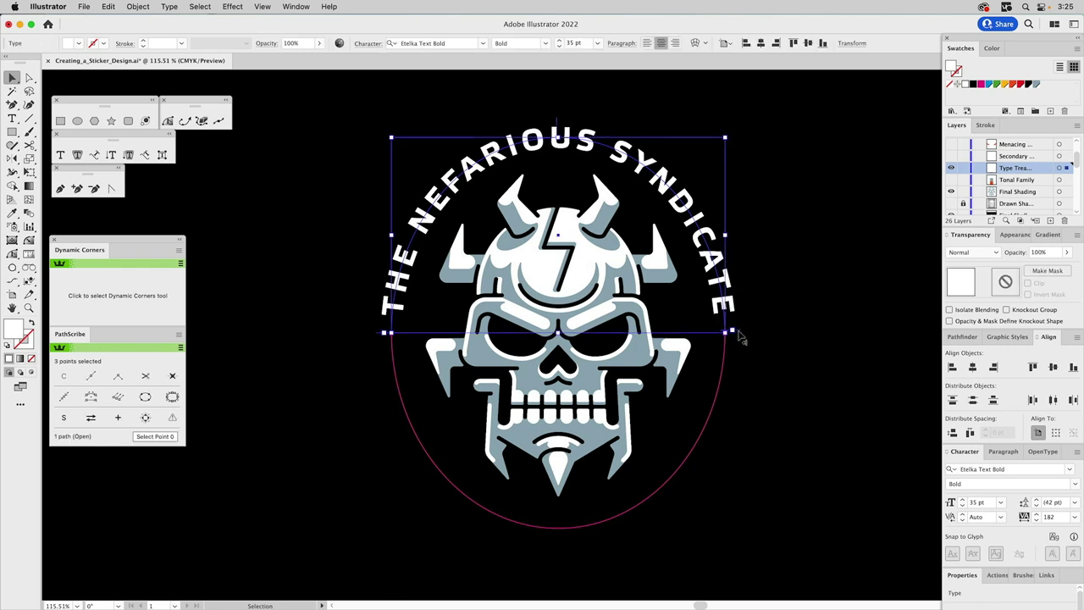
{"action": "left_click_drag", "start_coordinate": [740, 337], "coordinate": [738, 342]}
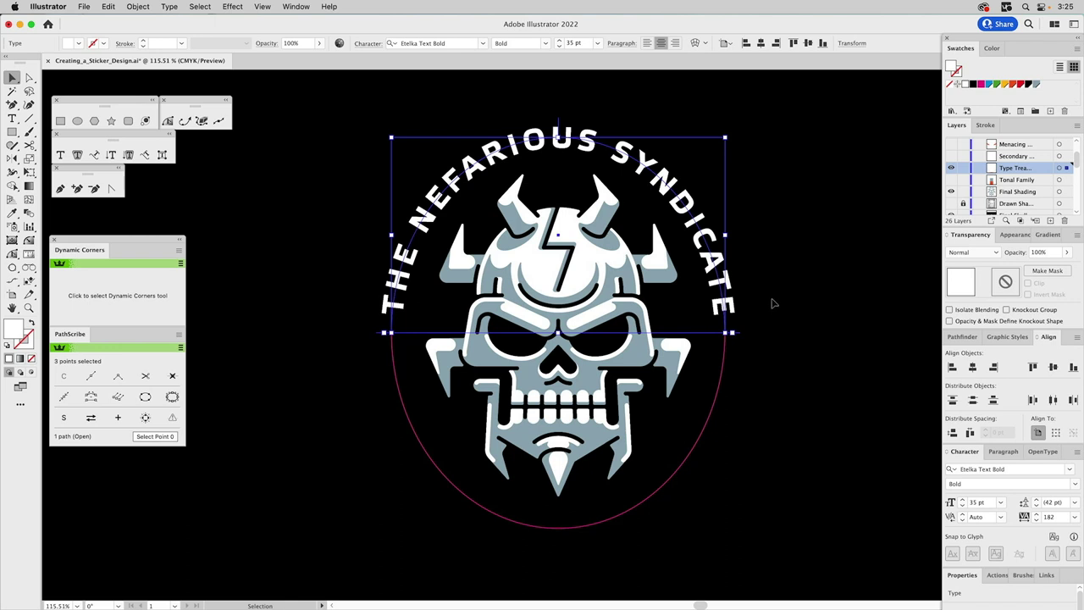
{"action": "left_click", "coordinate": [772, 304]}
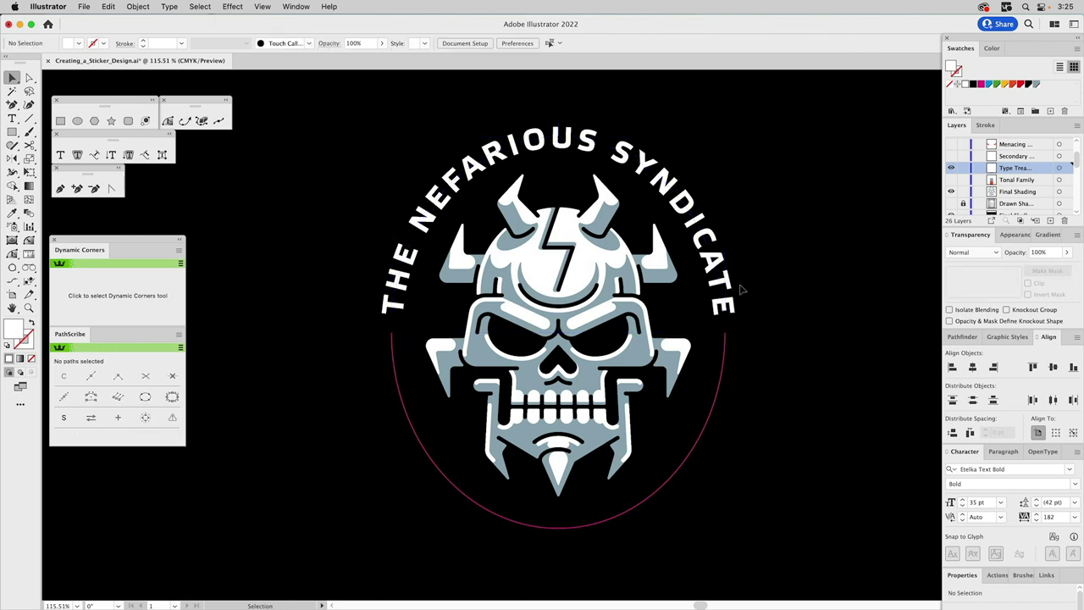
With the lower arc deselected, choose Korolev Condensed Bold as the font for new text
{"action": "left_click", "coordinate": [726, 367]}
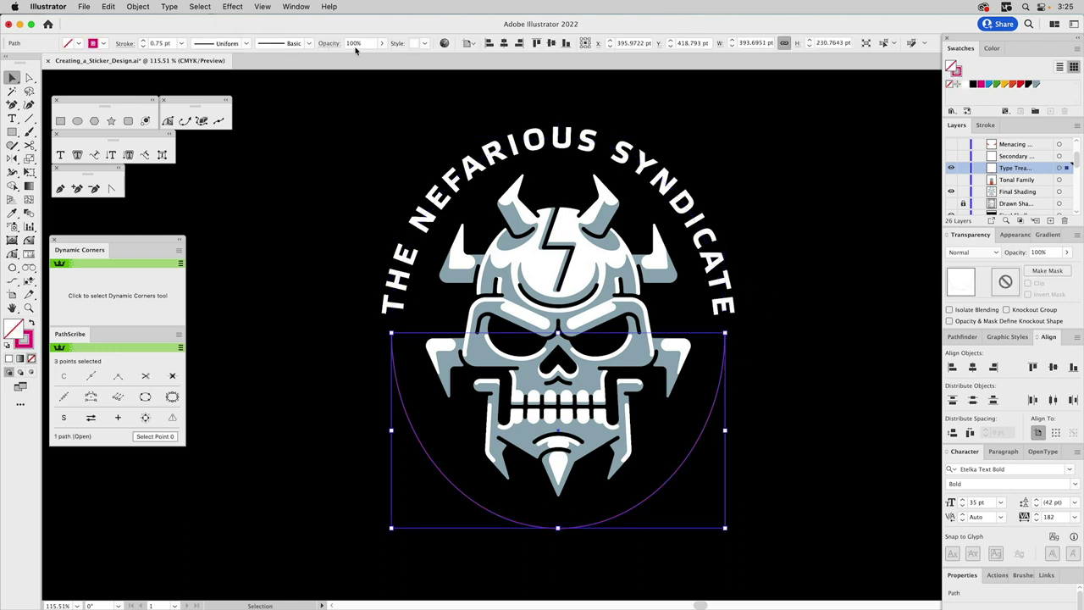
{"action": "left_click", "coordinate": [61, 154]}
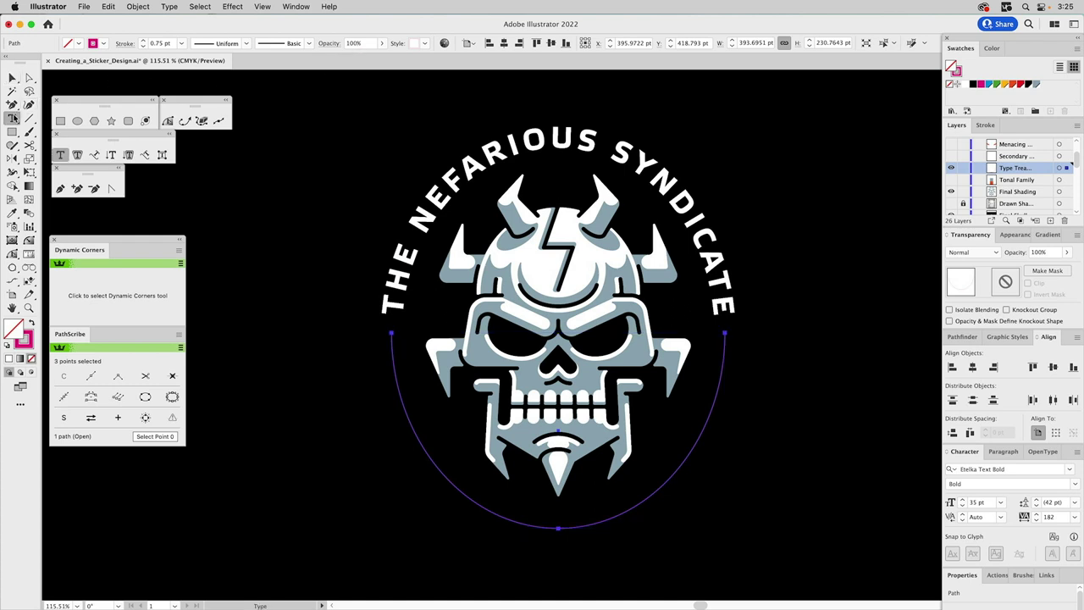
{"action": "key", "text": "super+shift+a"}
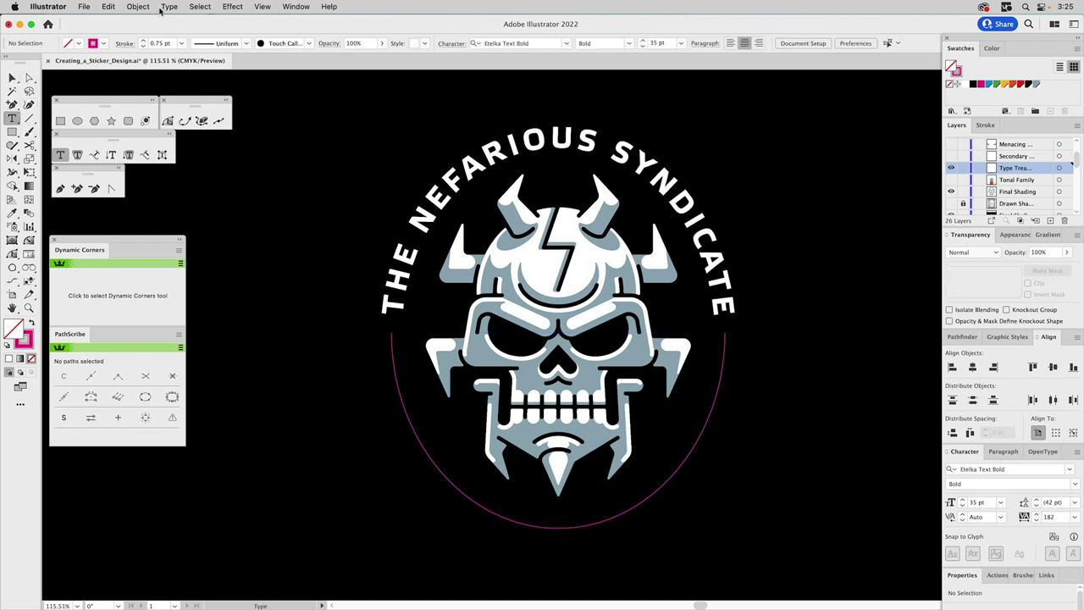
{"action": "left_click", "coordinate": [169, 6]}
{"action": "mouse_move", "coordinate": [181, 39]}
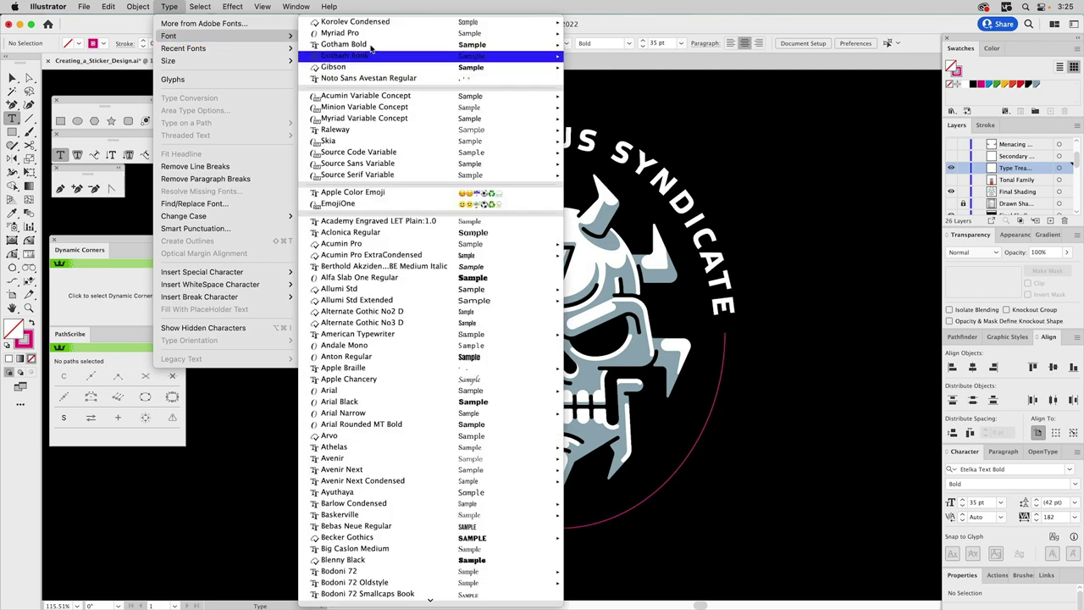
{"action": "mouse_move", "coordinate": [370, 24]}
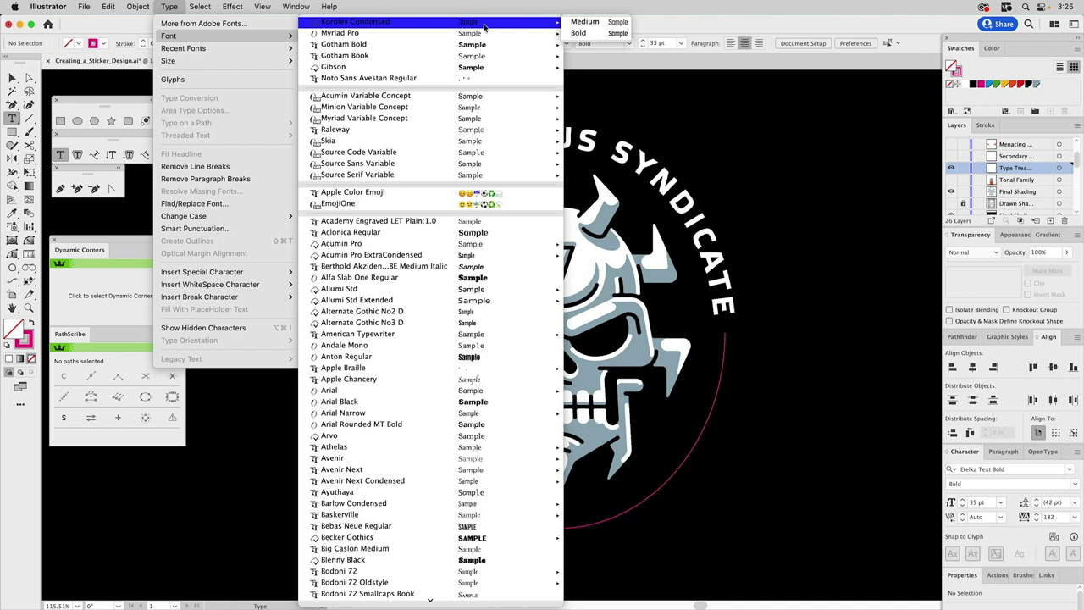
{"action": "left_click", "coordinate": [586, 34]}
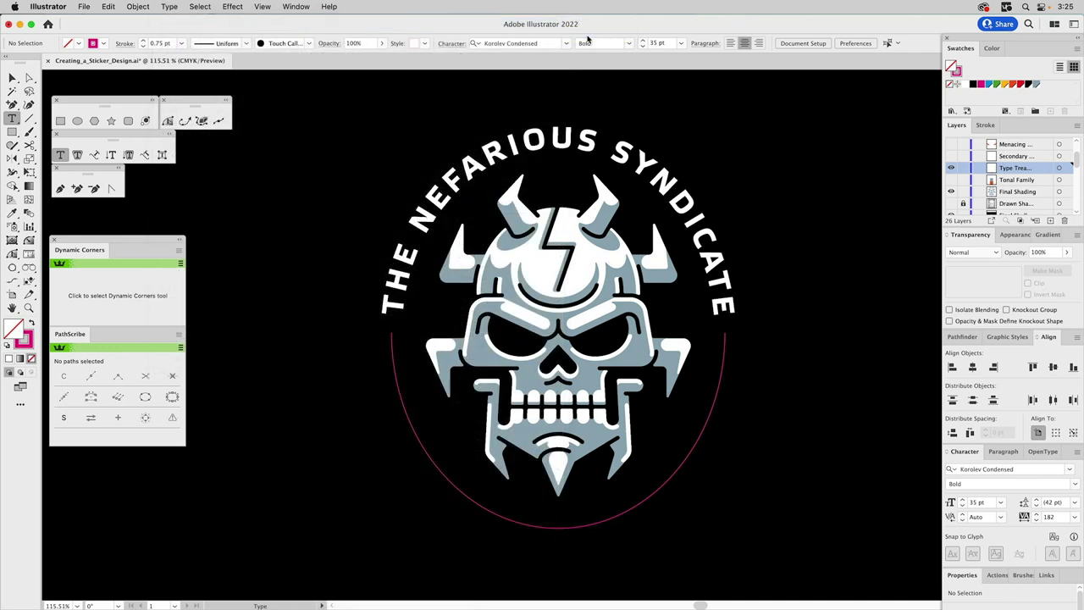
Place placeholder type on the lower arc from its bottom point and fill it white
{"action": "left_click", "coordinate": [94, 154]}
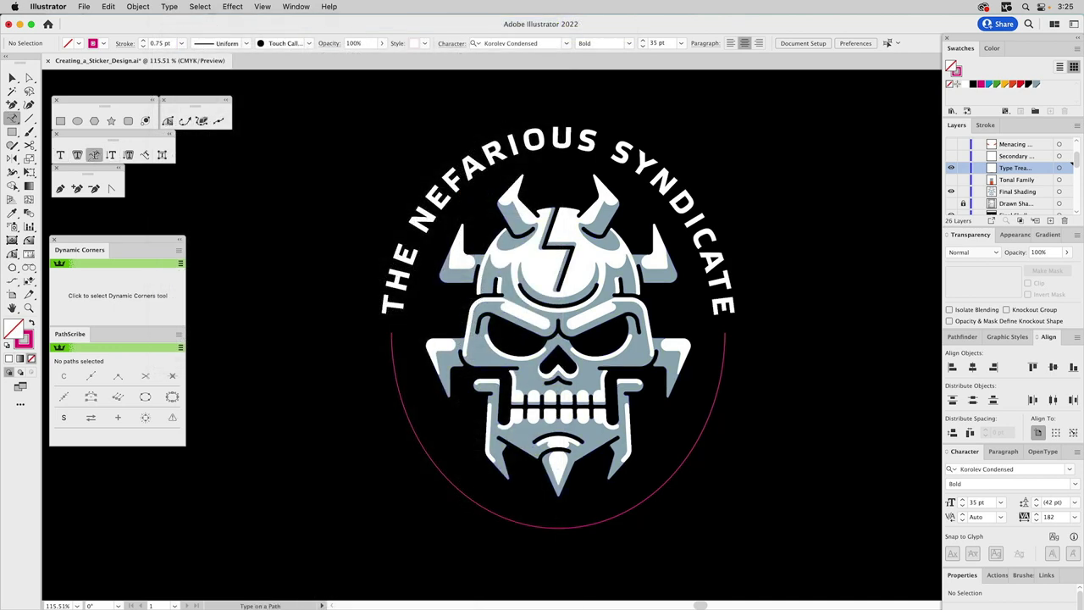
{"action": "left_click", "coordinate": [557, 526]}
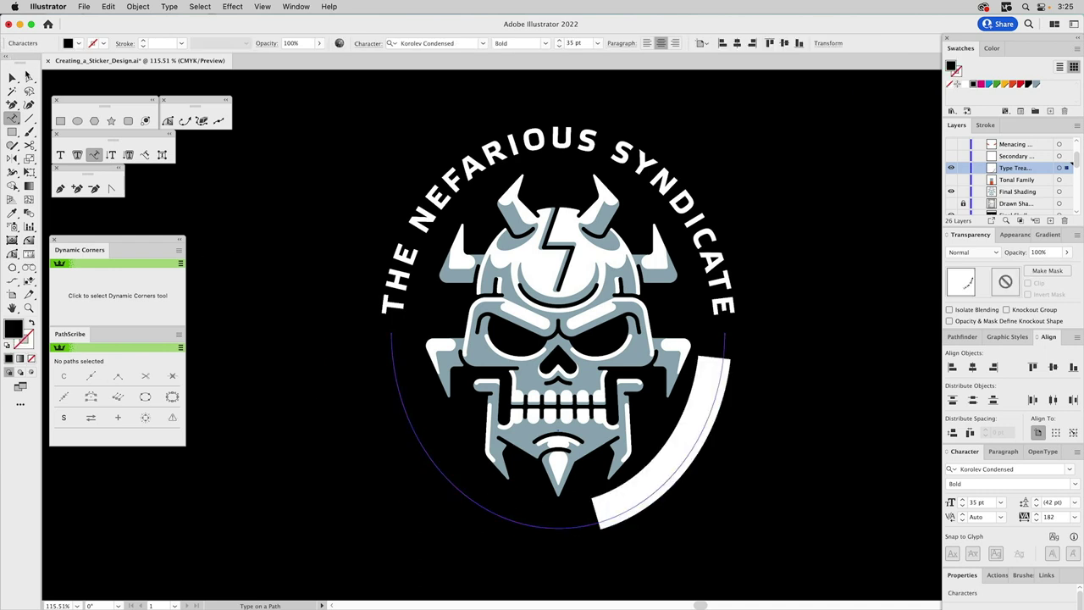
{"action": "left_click", "coordinate": [12, 77]}
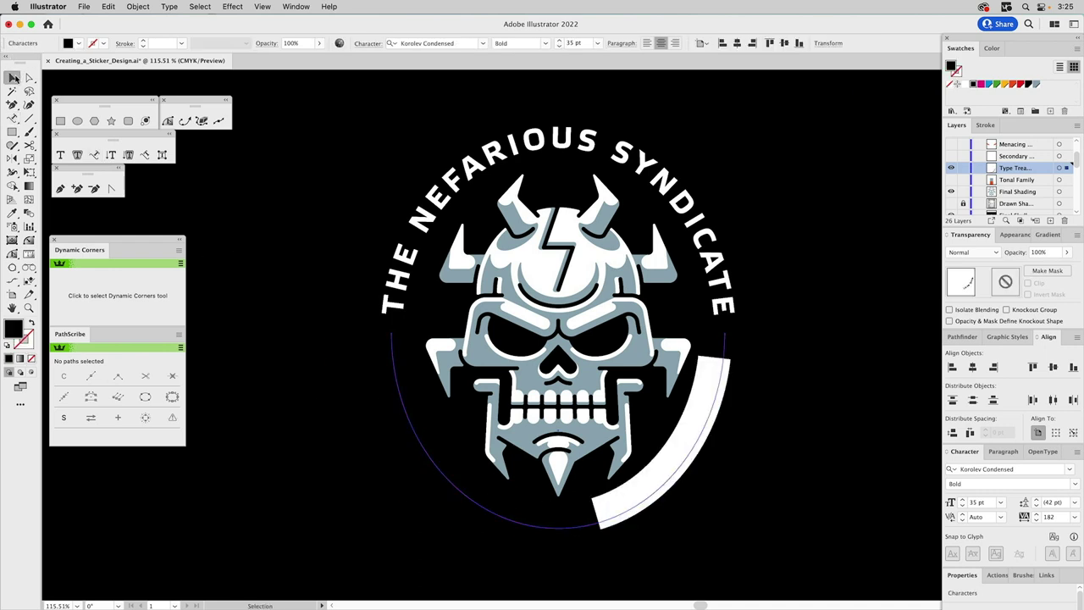
{"action": "left_click", "coordinate": [968, 85]}
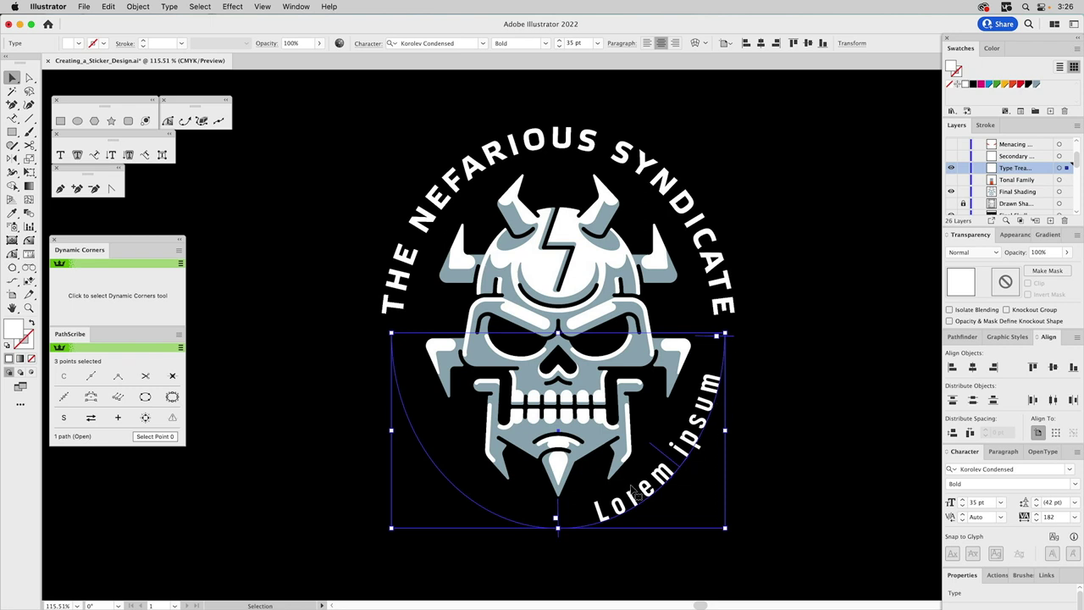
Move the lower type's start bracket to the arc's left end to center the text below the skull, and deselect everything
{"action": "left_click_drag", "start_coordinate": [559, 513], "coordinate": [735, 315]}
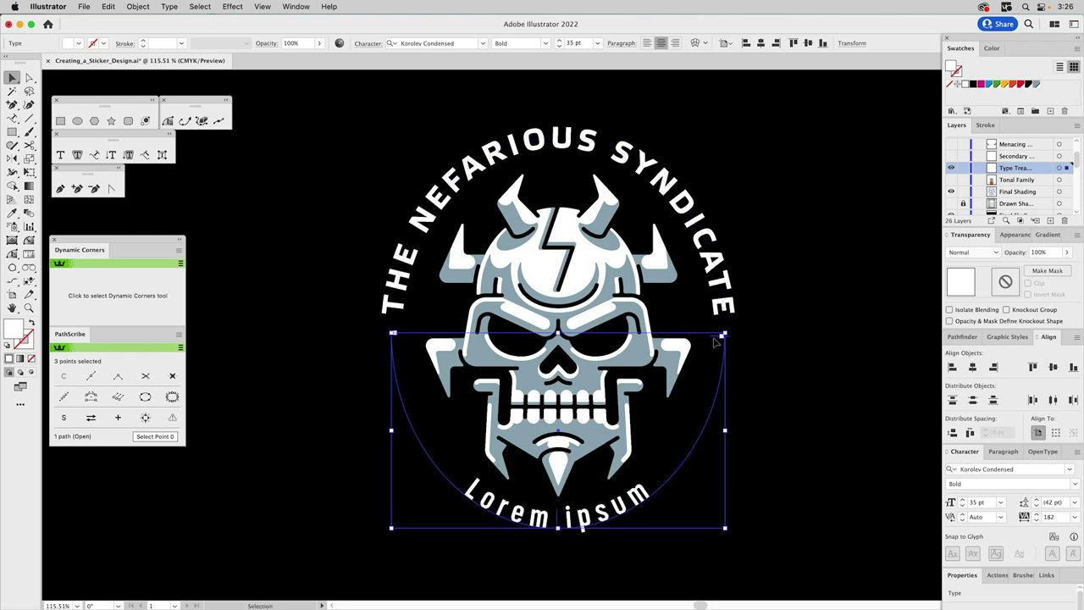
{"action": "left_click", "coordinate": [716, 337], "text": "shift"}
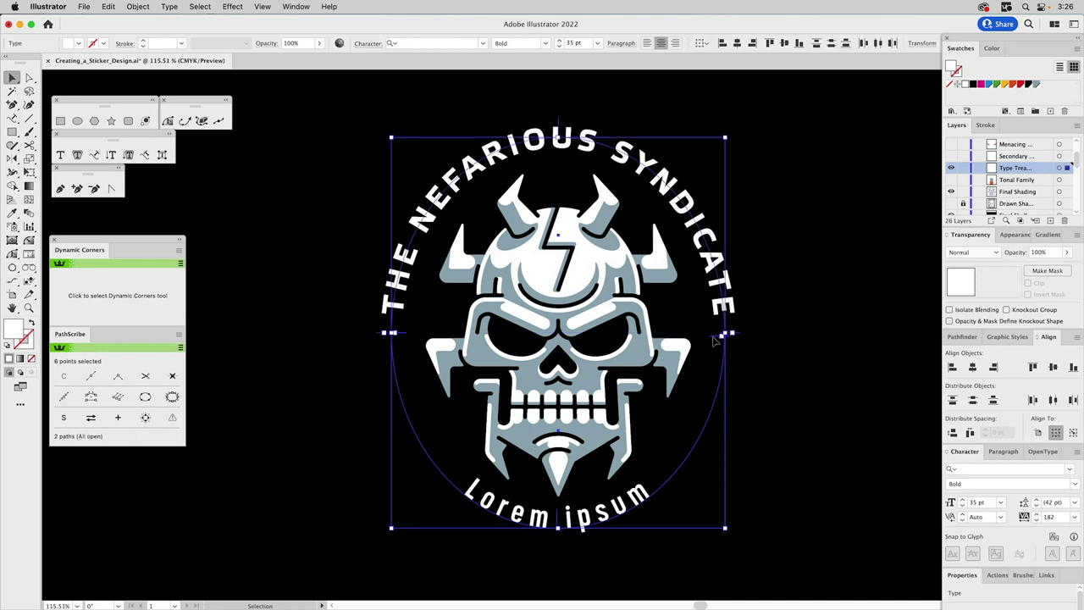
{"action": "left_click", "coordinate": [780, 343]}
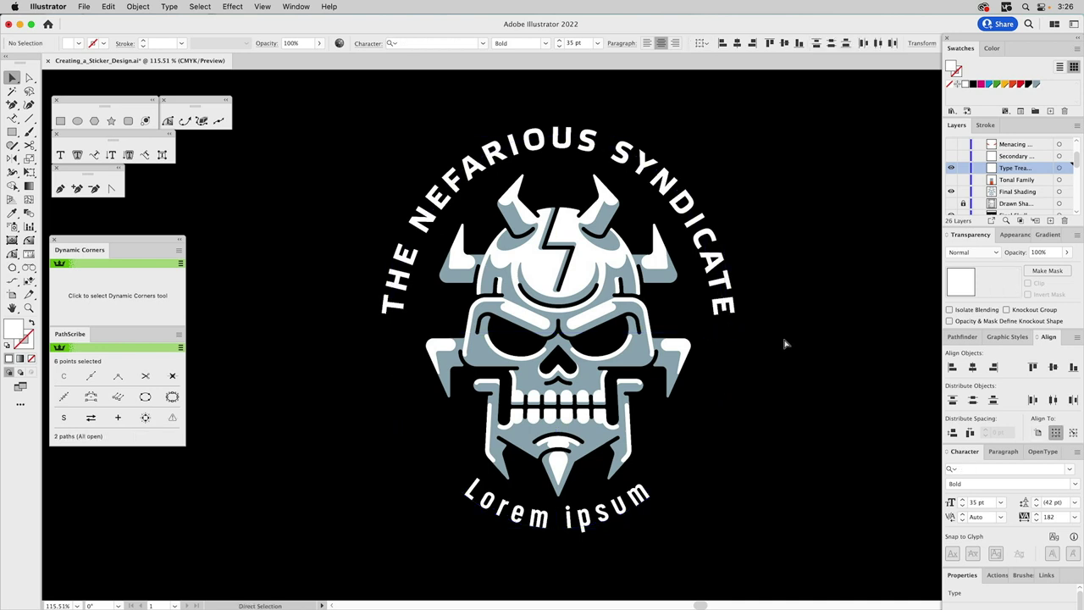
Align the lower curved text to the center of its path in the Type on a Path options, keeping the Rainbow effect
{"action": "left_click", "coordinate": [718, 339]}
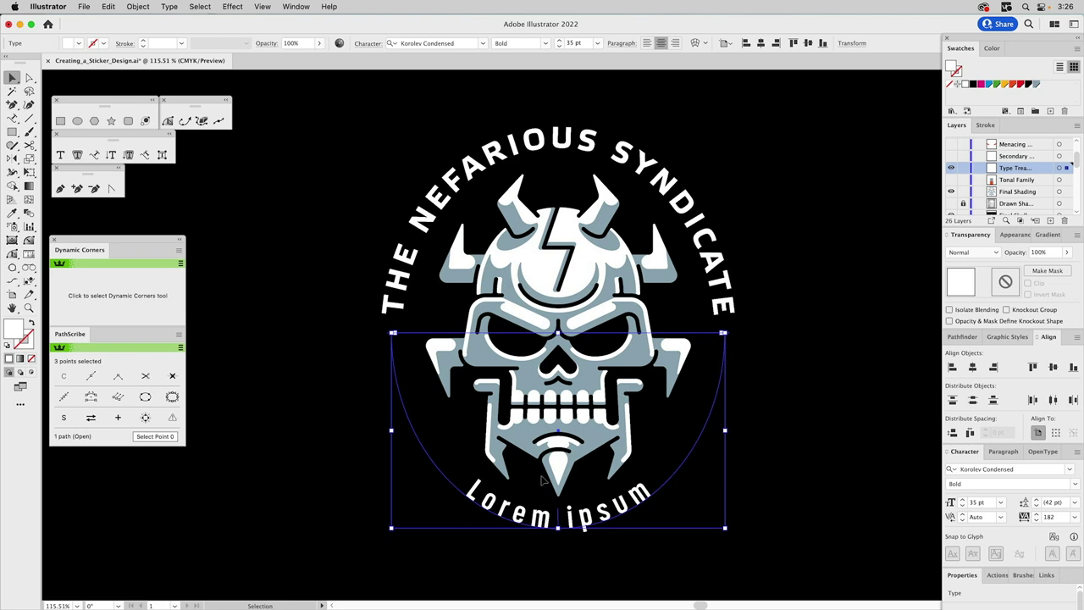
{"action": "left_click", "coordinate": [169, 6]}
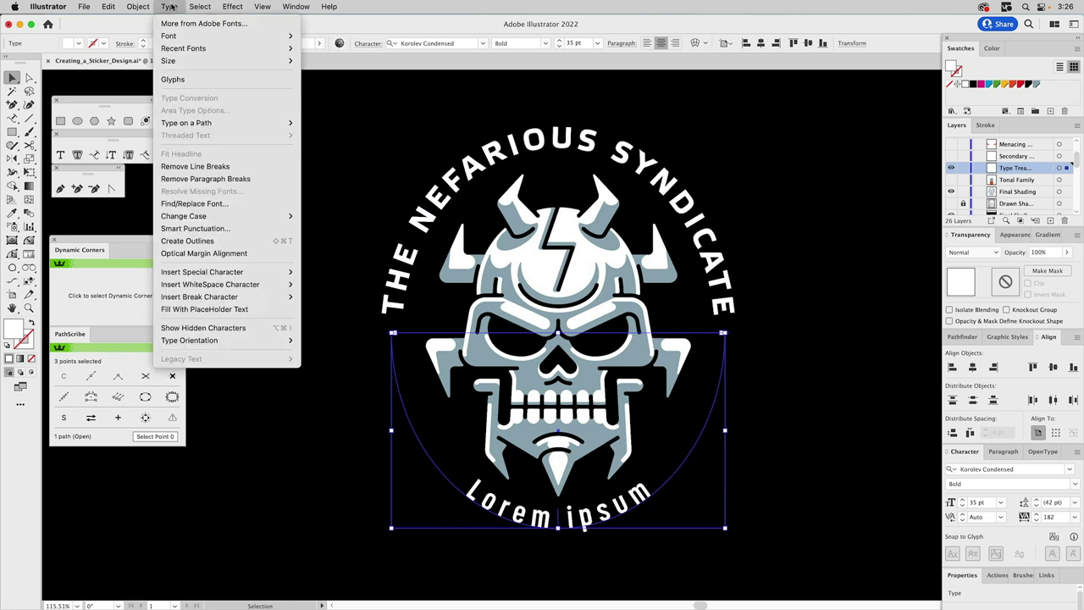
{"action": "mouse_move", "coordinate": [203, 124]}
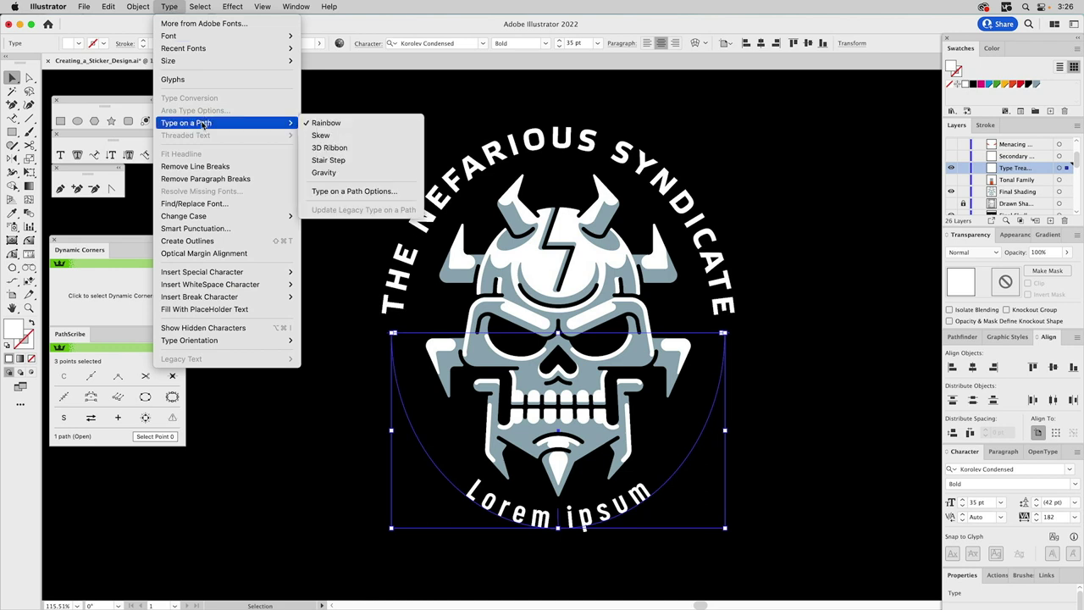
{"action": "left_click", "coordinate": [360, 195]}
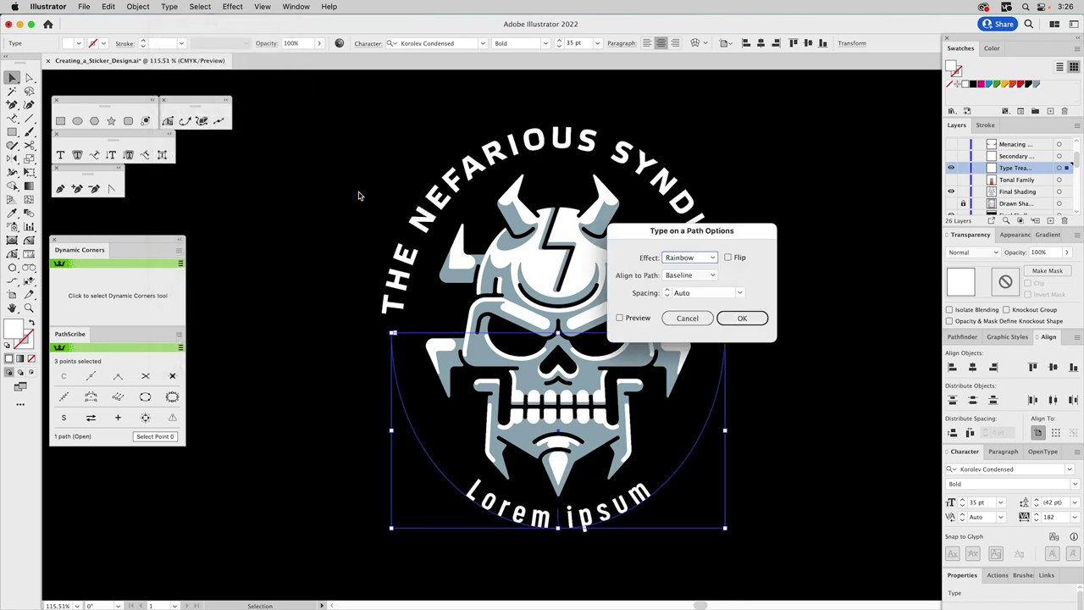
{"action": "left_click", "coordinate": [699, 278]}
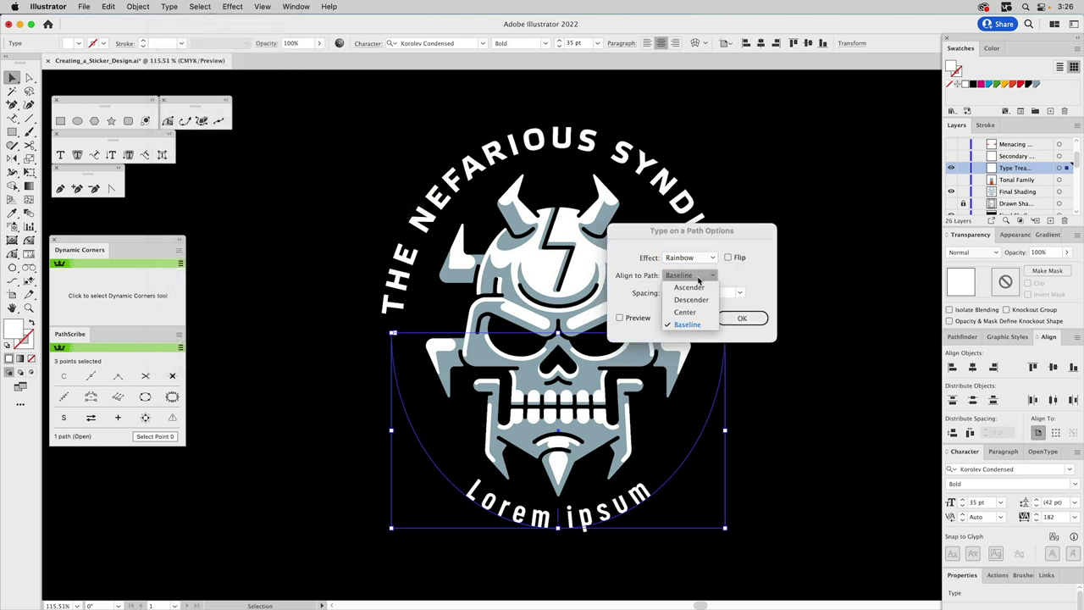
{"action": "left_click", "coordinate": [684, 313]}
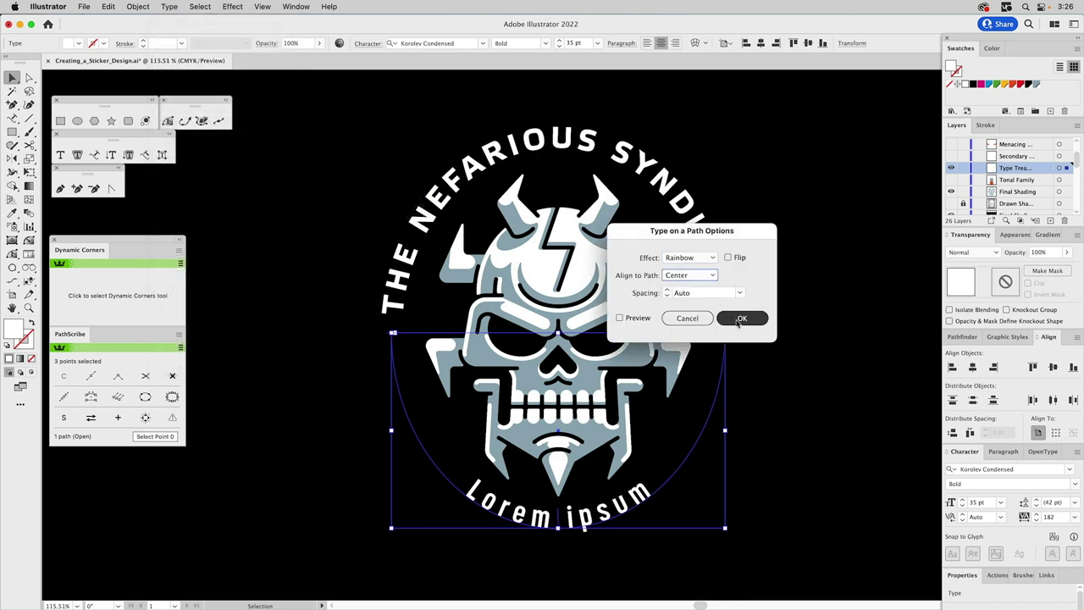
{"action": "left_click", "coordinate": [628, 318]}
{"action": "left_click", "coordinate": [753, 319]}
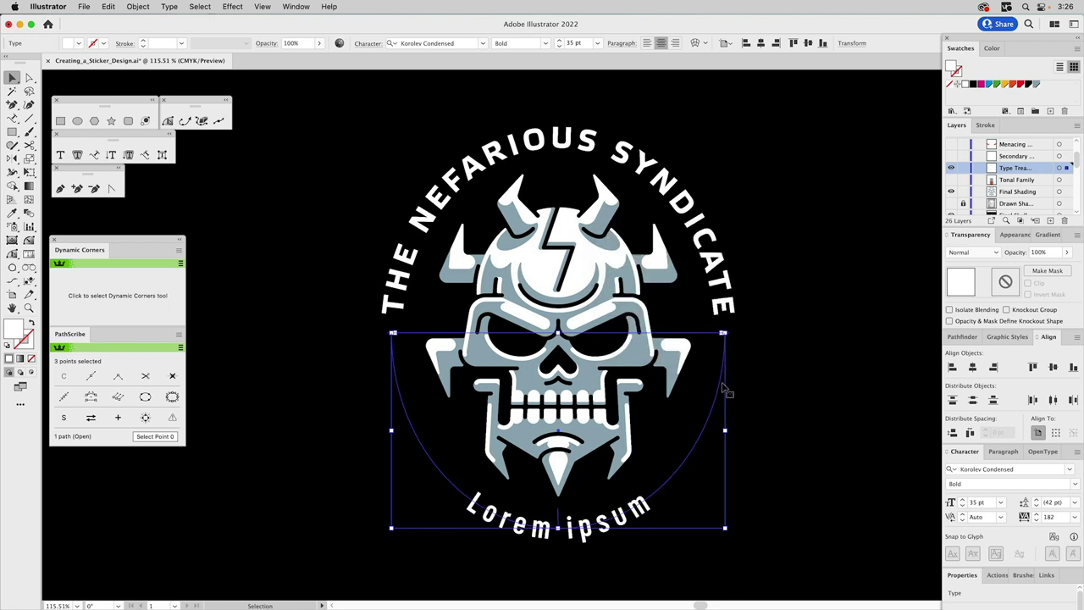
Replace the placeholder type on the lower arc with "INTERNATIONAL CONSORTIUM"
{"action": "double_click", "coordinate": [587, 543]}
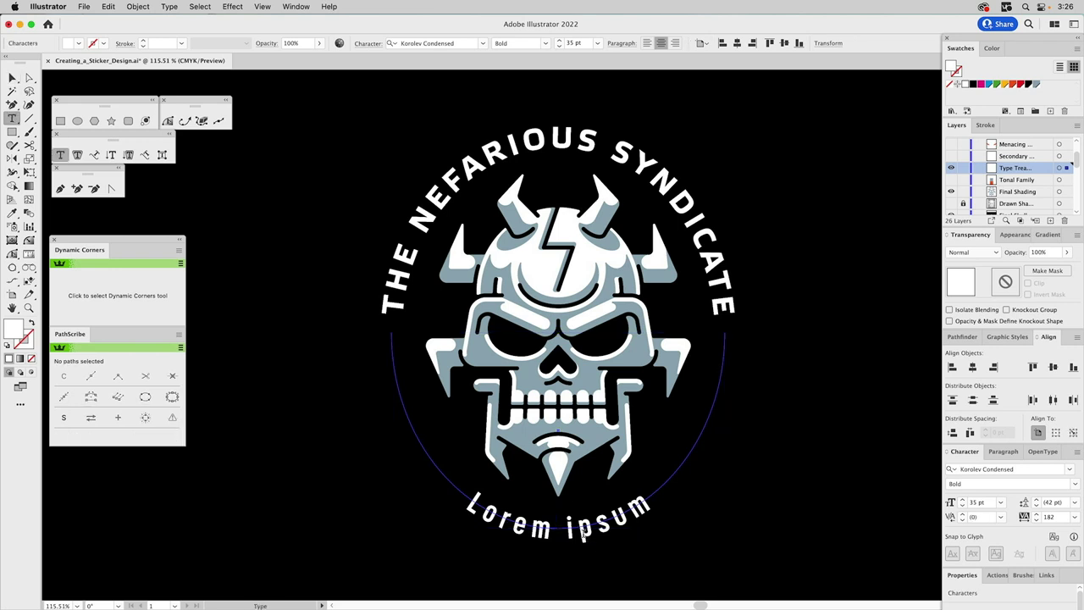
{"action": "triple_click", "coordinate": [590, 544]}
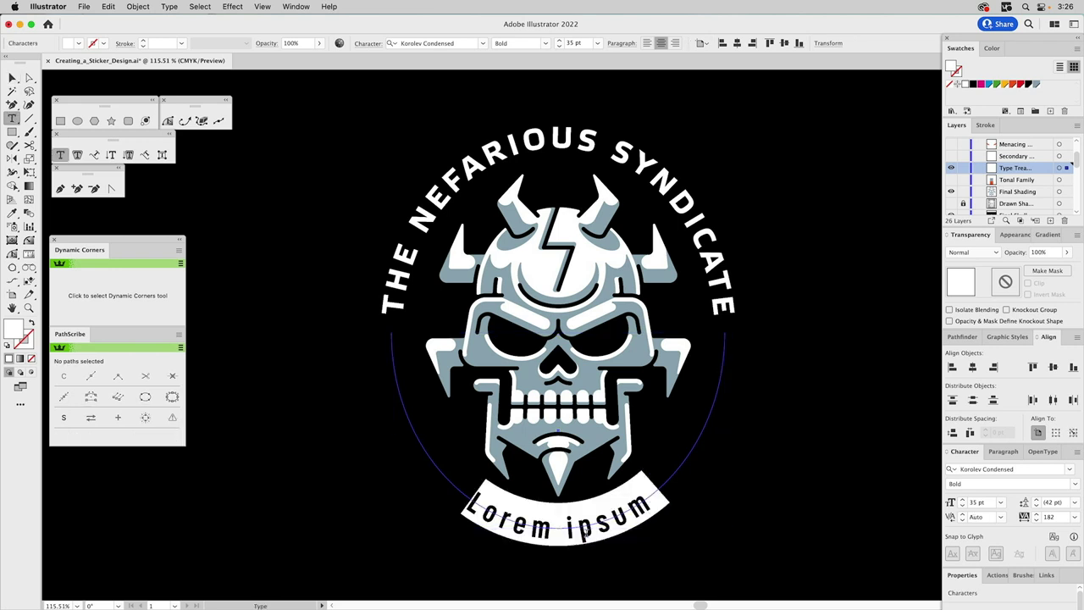
{"action": "type", "text": "INT"}
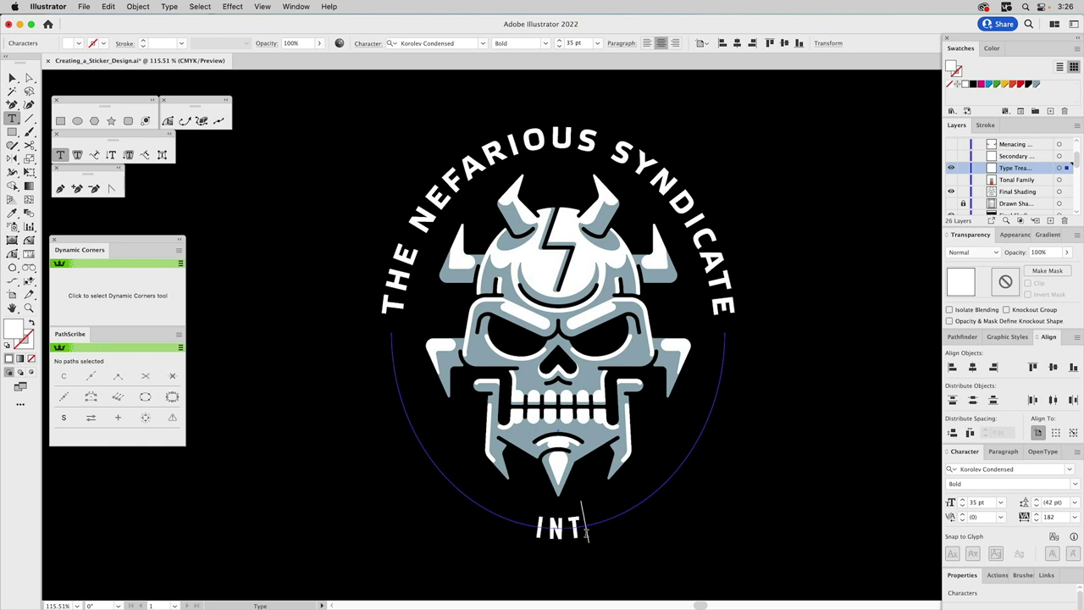
{"action": "type", "text": "ERNATIONAL CONSORTIUM"}
{"action": "key", "text": "Escape"}
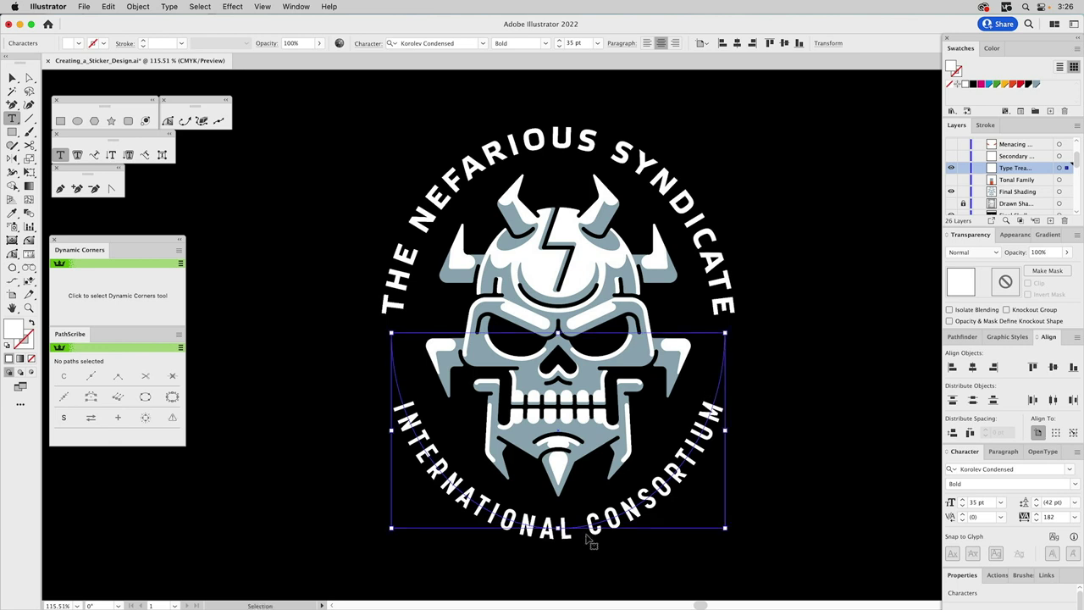
Try the whole lower line of text at 18 pt and at 20 pt
{"action": "key", "text": "super+shift+a"}
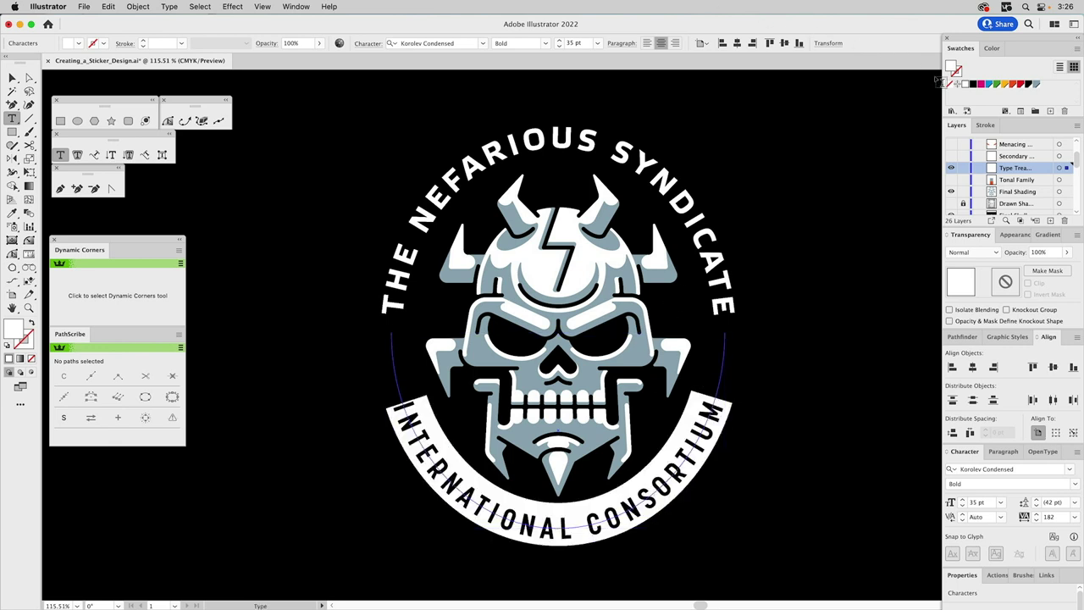
{"action": "left_click_drag", "start_coordinate": [978, 503], "coordinate": [963, 502]}
{"action": "type", "text": "18"}
{"action": "key", "text": "Return"}
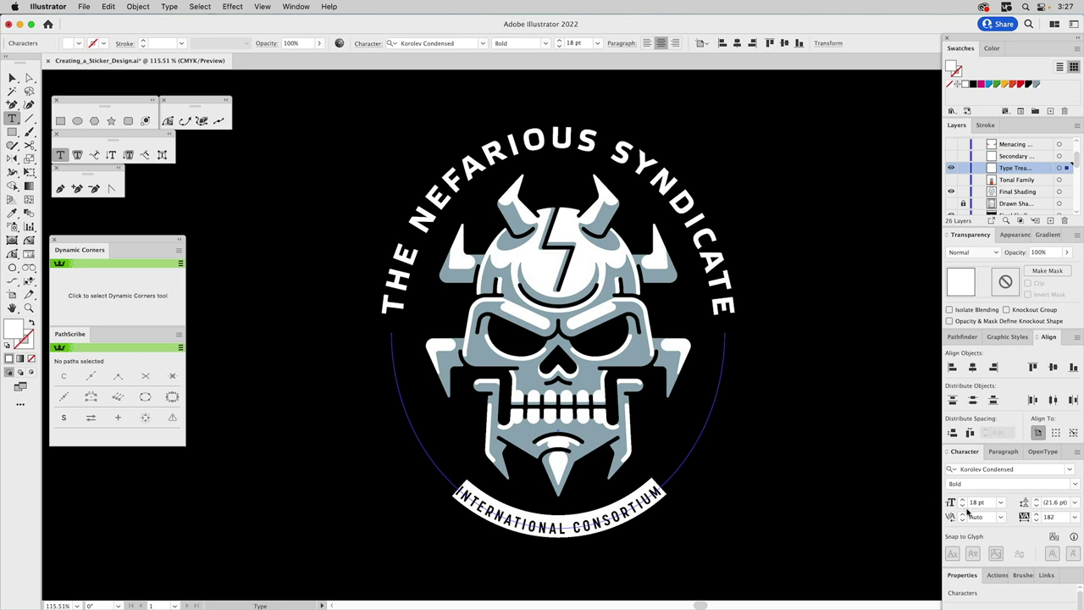
{"action": "left_click_drag", "start_coordinate": [979, 503], "coordinate": [964, 503]}
{"action": "type", "text": "20"}
{"action": "key", "text": "Return"}
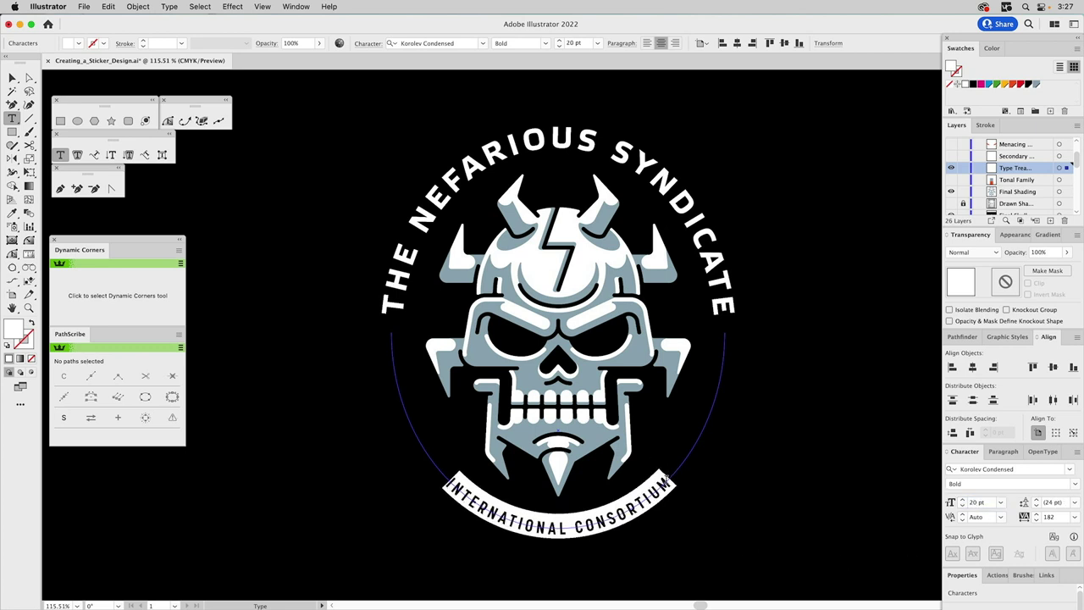
Extend the lower line with "OF EVIL OVERLORDS" after "CONSORTIUM"
{"action": "left_click", "coordinate": [668, 479]}
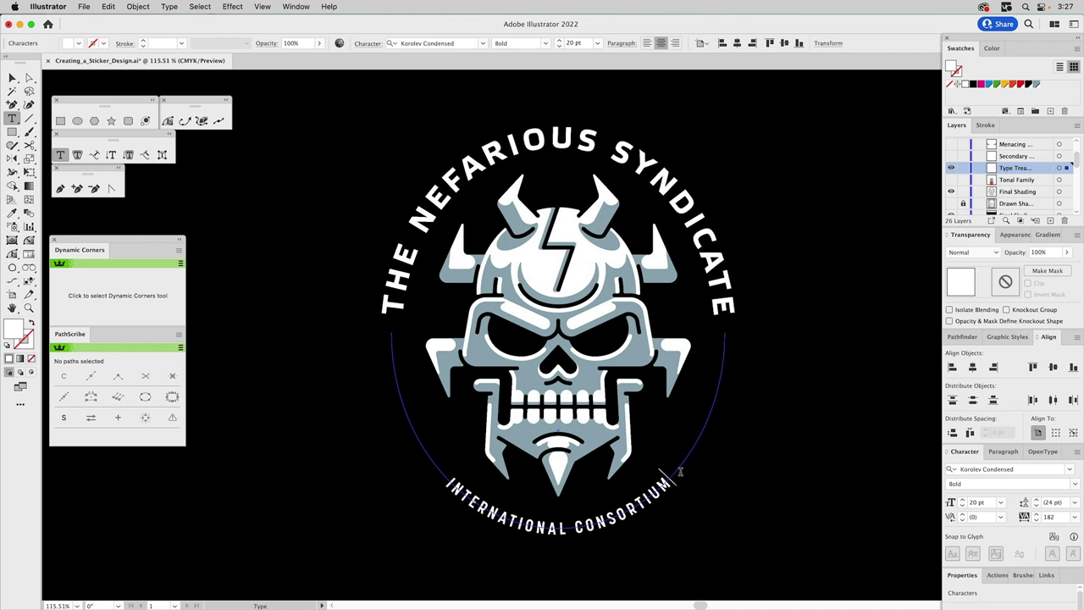
{"action": "type", "text": "OF EV"}
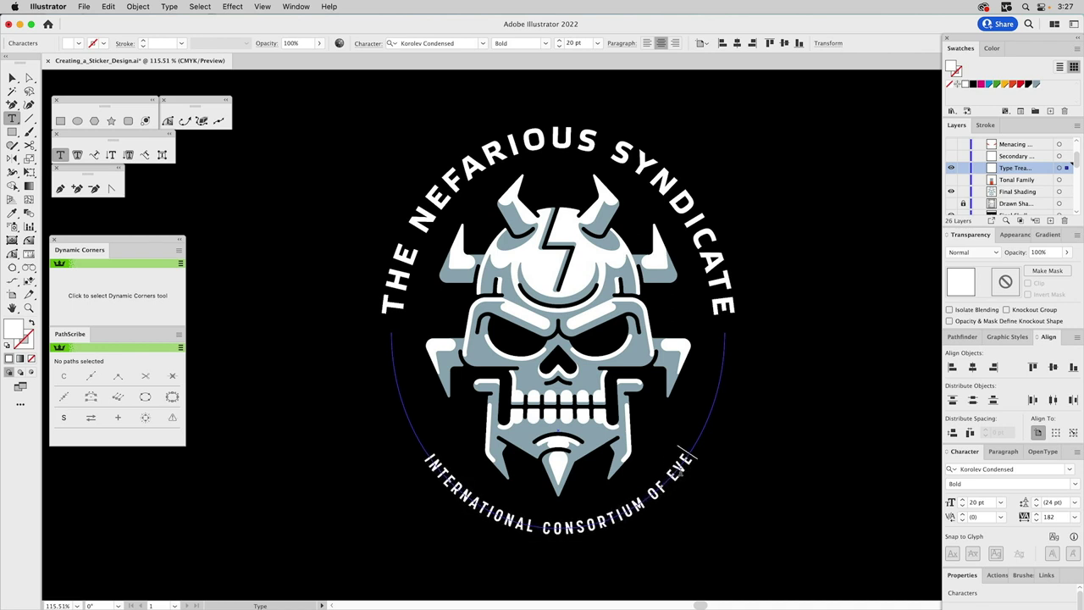
{"action": "type", "text": "IL OVE"}
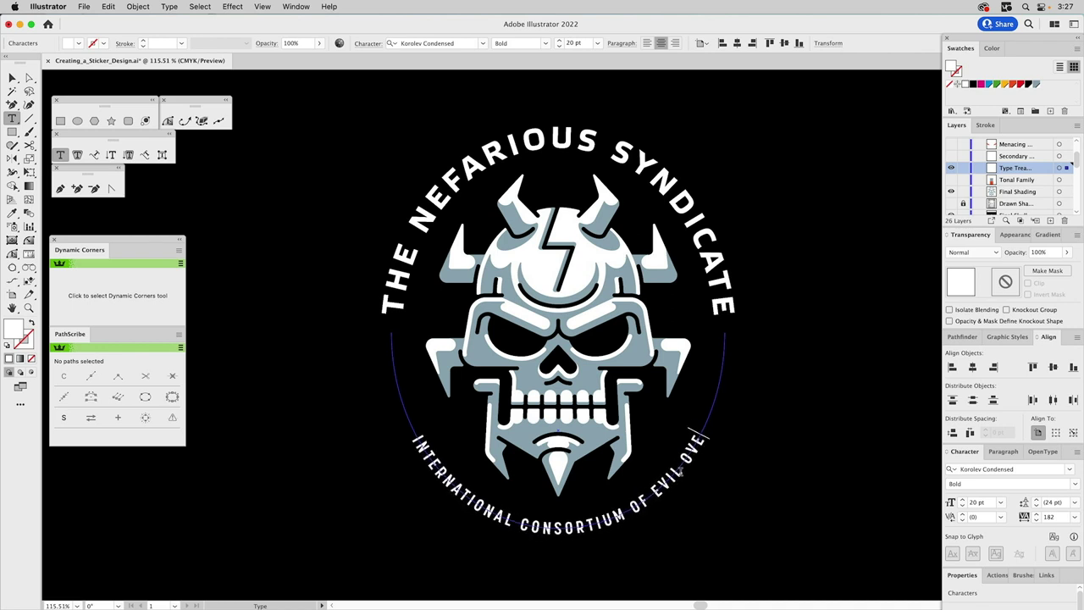
{"action": "type", "text": "RLORDS"}
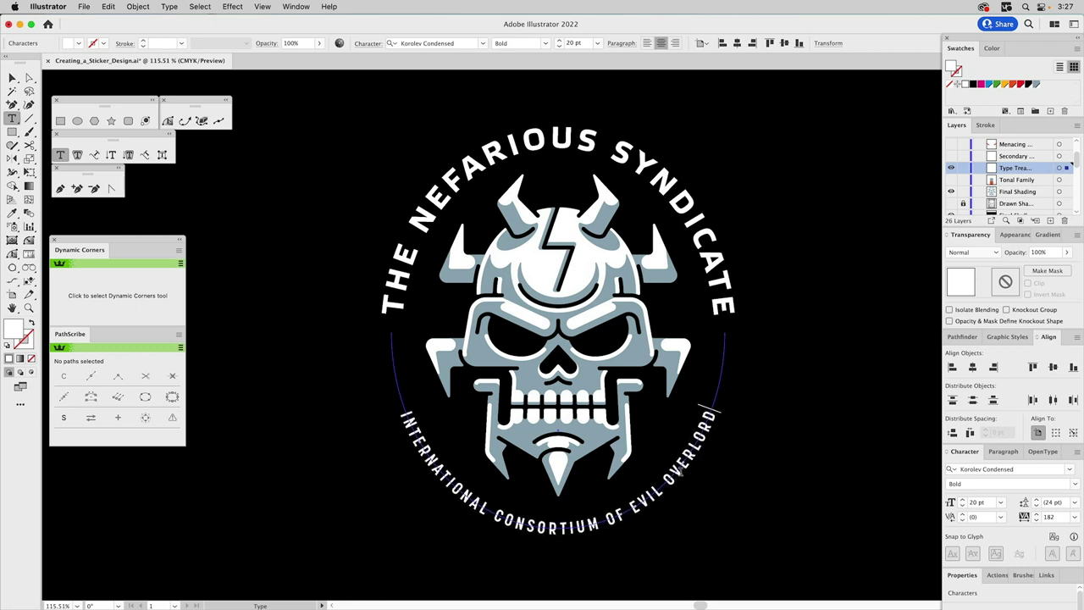
Finish text editing and set the size of the lower curved text to 25 pt
{"action": "left_click", "coordinate": [12, 78]}
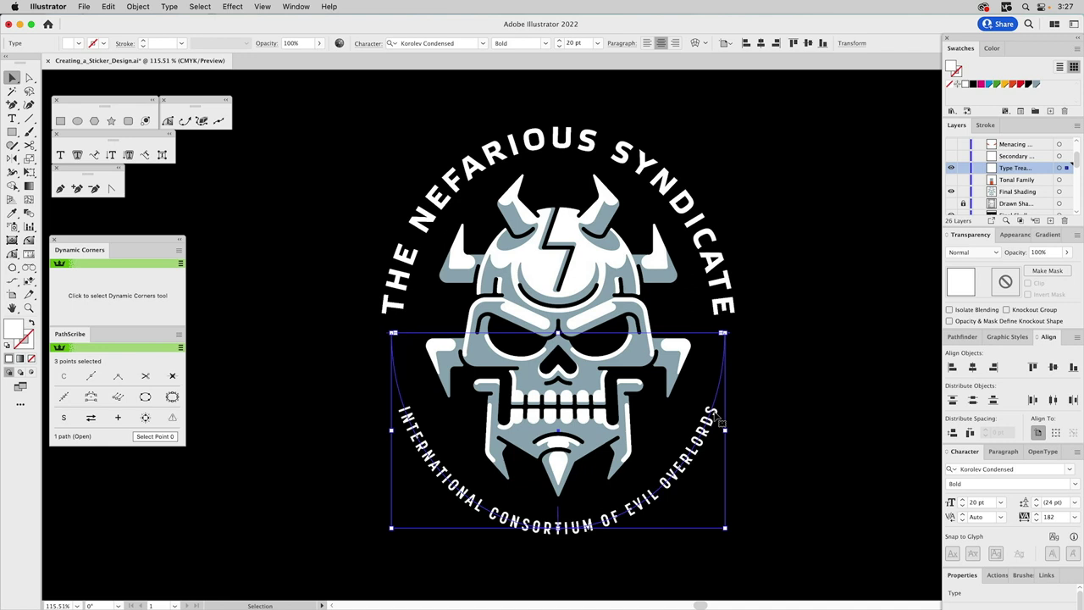
{"action": "double_click", "coordinate": [976, 502]}
{"action": "type", "text": "2"}
{"action": "key", "text": "Return"}
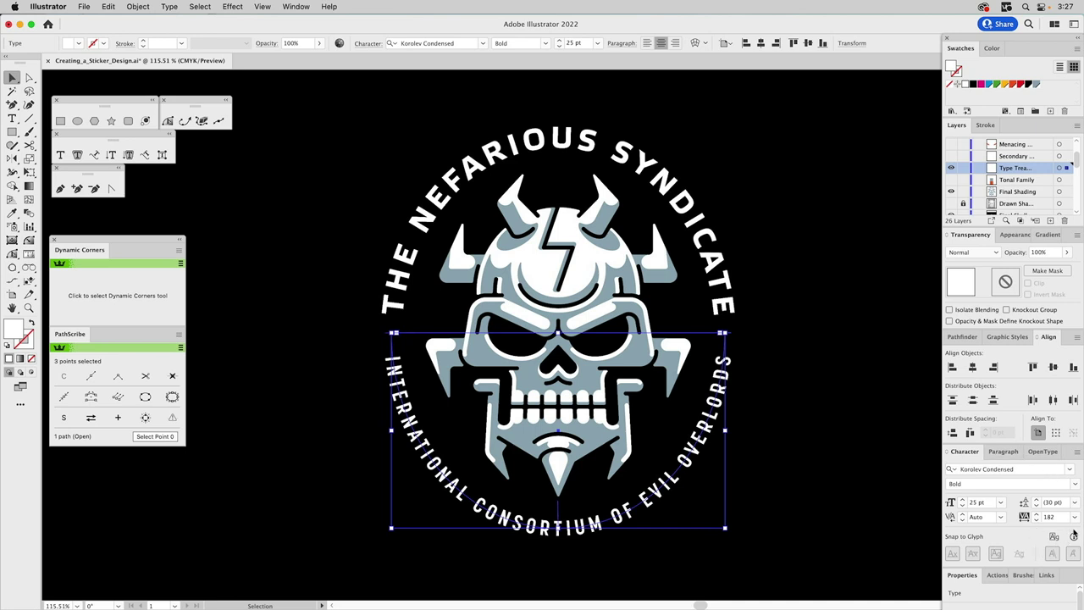
Increase the lower text's tracking to 190 and then 195, and deselect it
{"action": "left_click", "coordinate": [1057, 518]}
{"action": "type", "text": "190"}
{"action": "key", "text": "Return"}
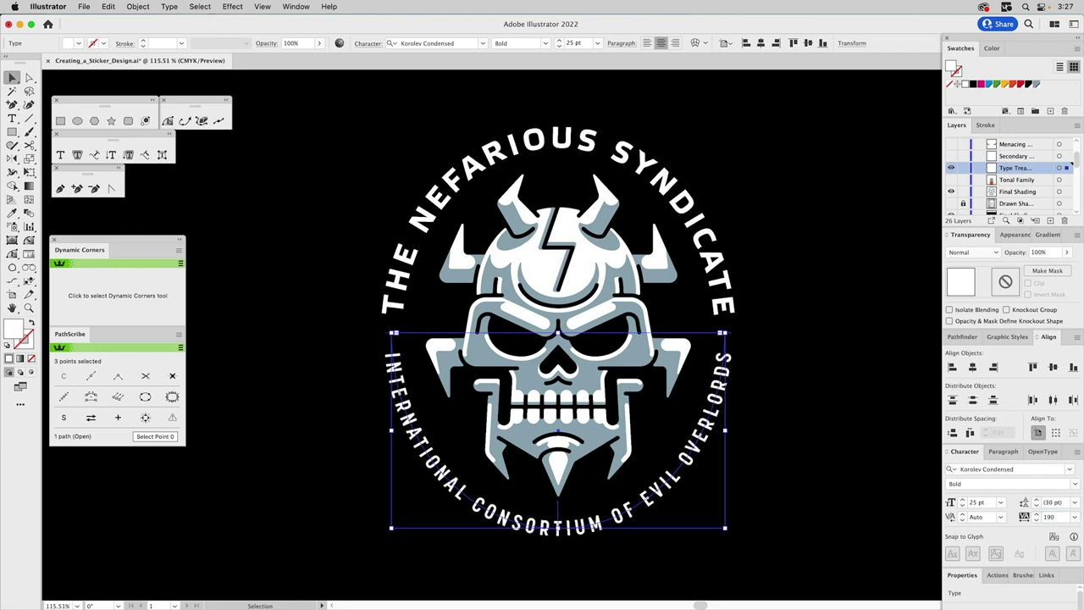
{"action": "left_click", "coordinate": [1056, 517]}
{"action": "type", "text": "195"}
{"action": "key", "text": "Return"}
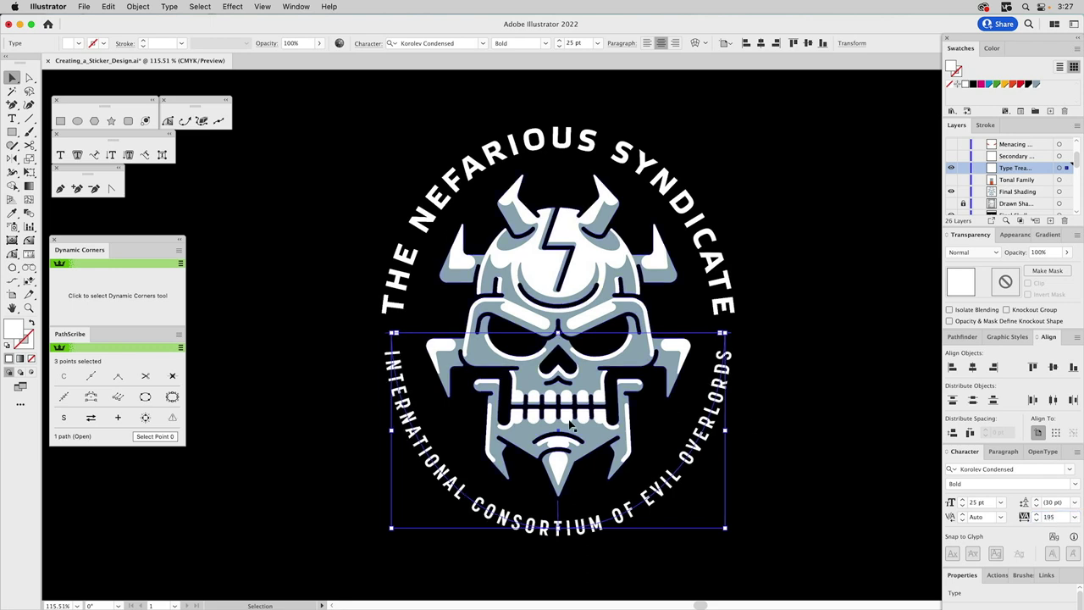
{"action": "left_click", "coordinate": [801, 333]}
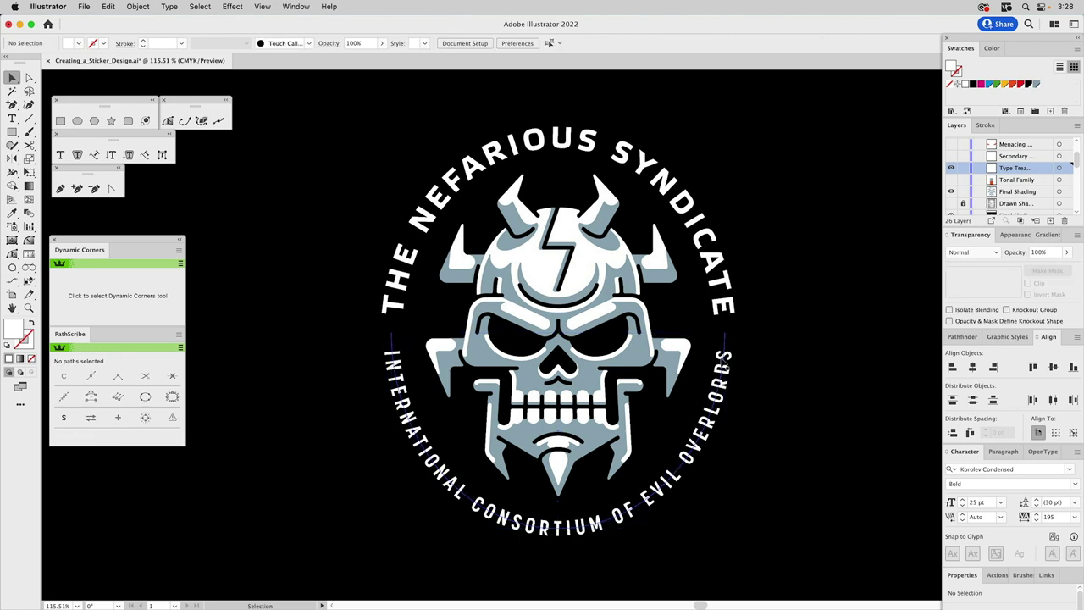
Convert both curved lines of text to outlines and show the appearance attributes of their contents
{"action": "left_click", "coordinate": [724, 363]}
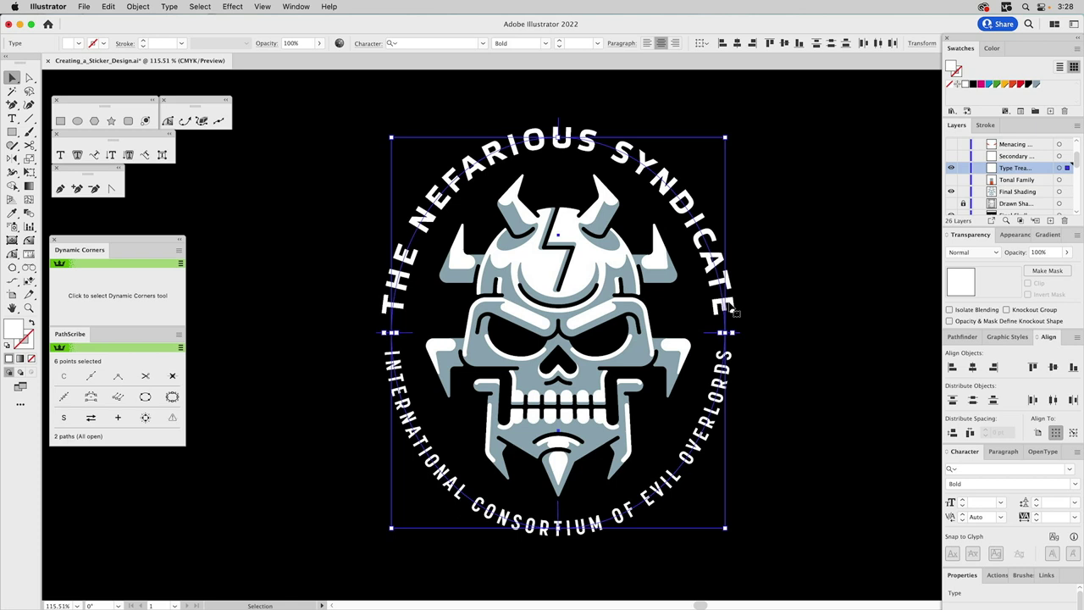
{"action": "left_click", "coordinate": [170, 7]}
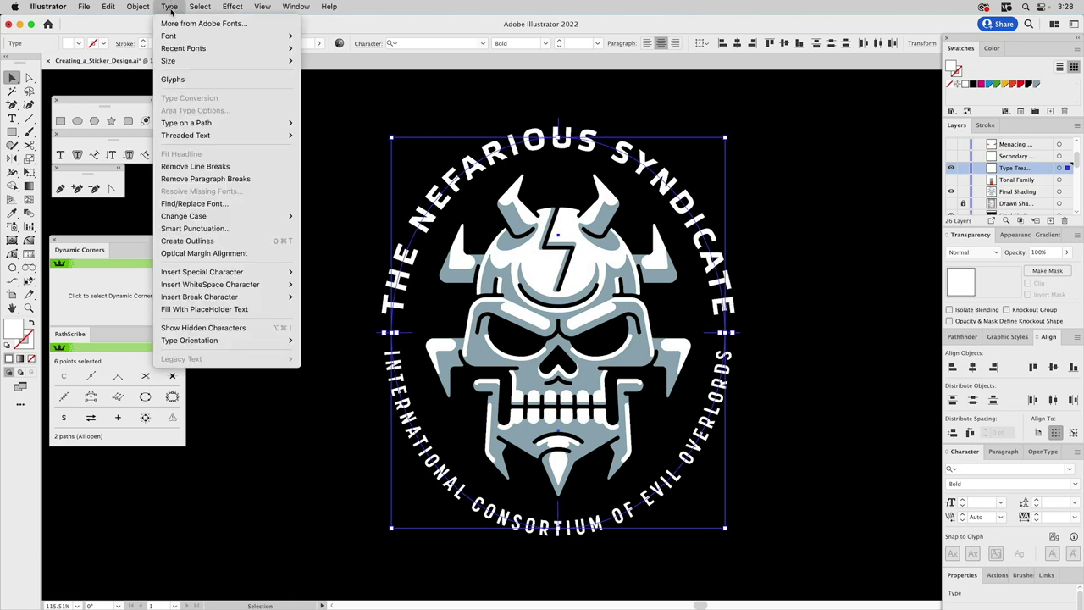
{"action": "mouse_move", "coordinate": [188, 216]}
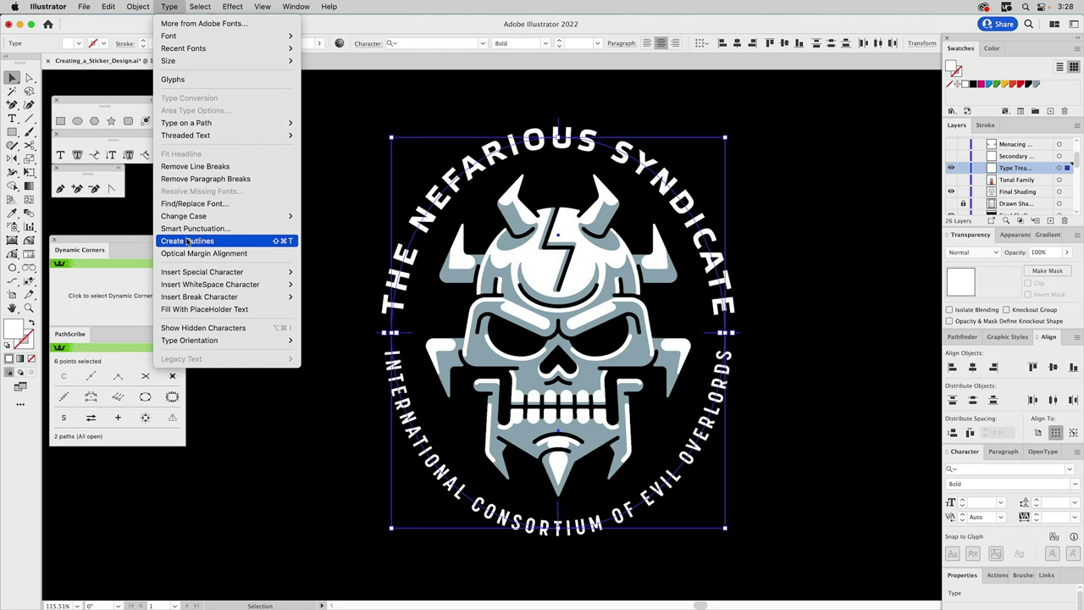
{"action": "left_click", "coordinate": [188, 242]}
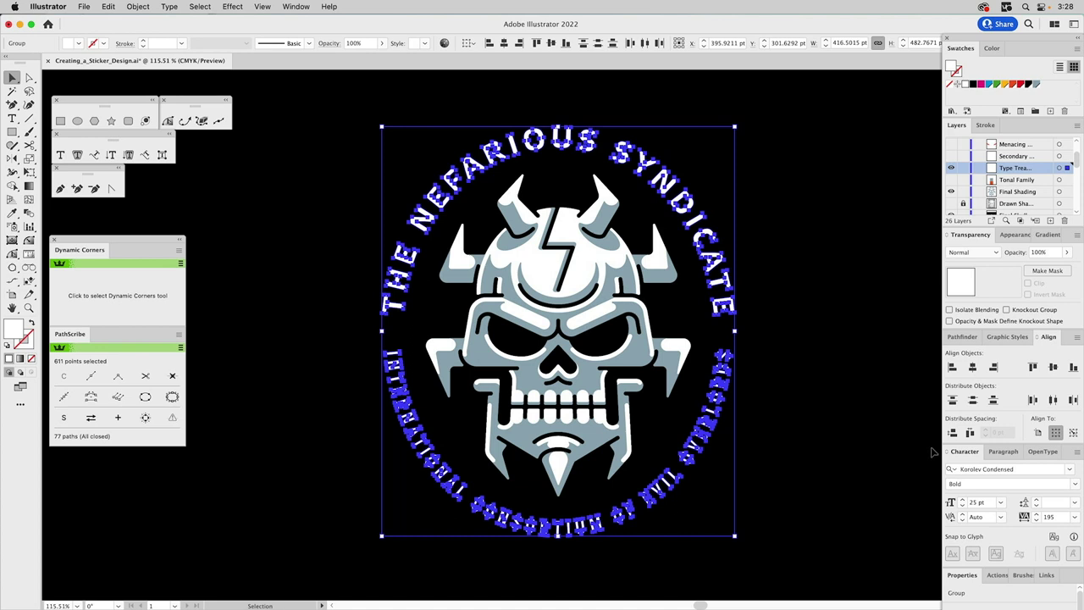
{"action": "left_click", "coordinate": [963, 337]}
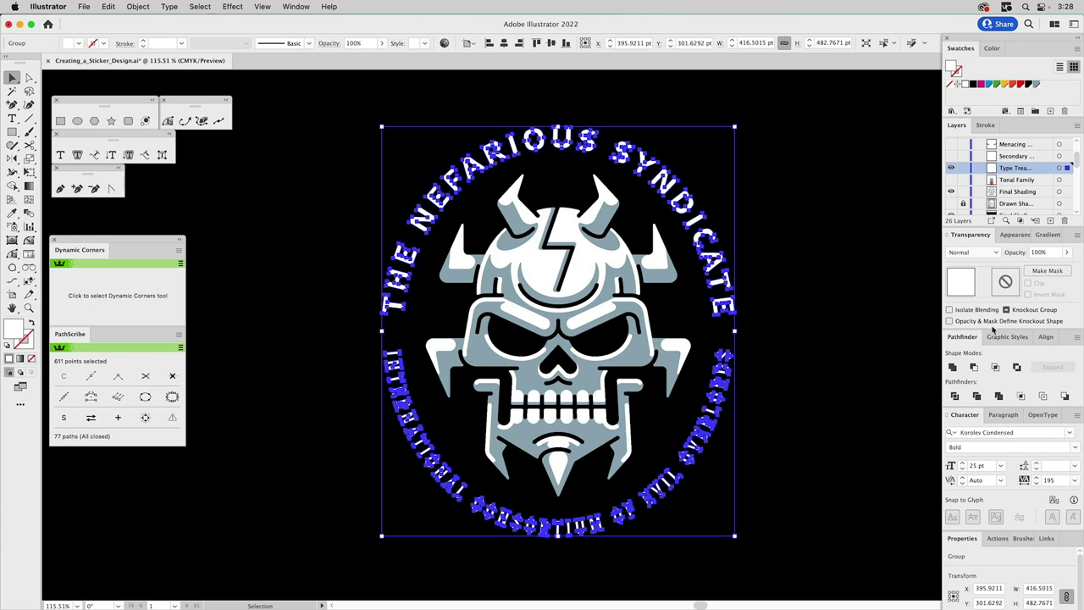
{"action": "left_click", "coordinate": [1015, 234]}
{"action": "double_click", "coordinate": [985, 268]}
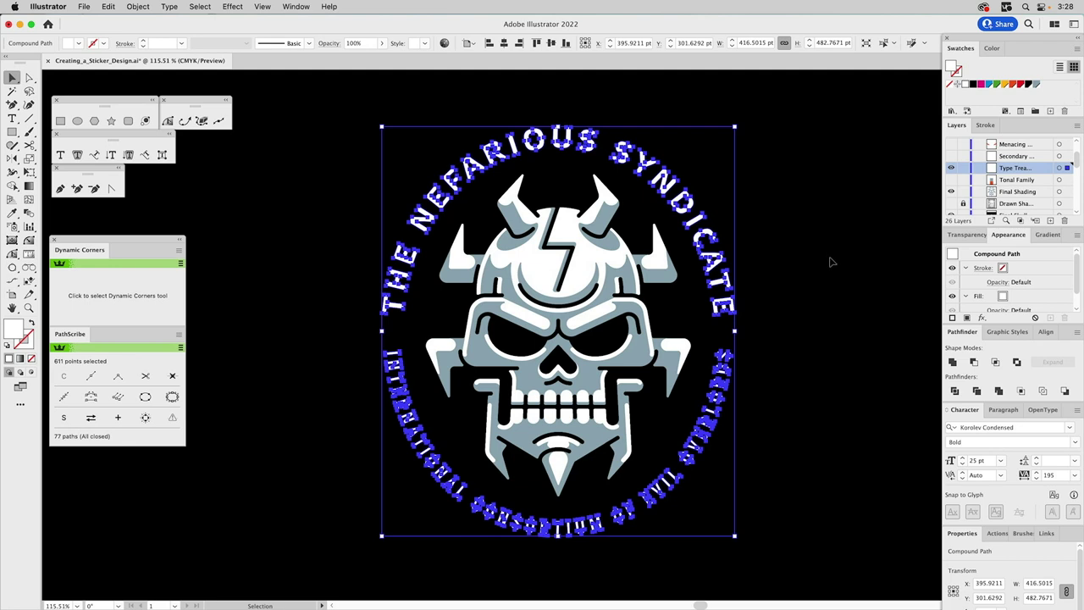
With the curved lettering's layer locked, reveal the Secondary layer and fill its small text and infinity symbol with red-orange
{"action": "left_click", "coordinate": [963, 167]}
{"action": "left_click", "coordinate": [951, 155]}
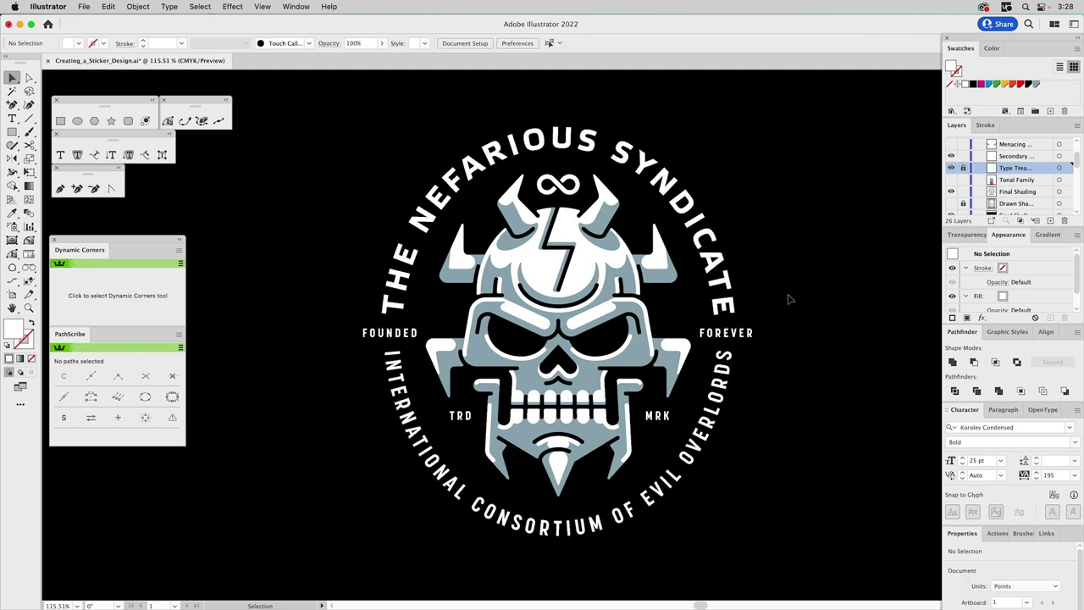
{"action": "left_click", "coordinate": [722, 337]}
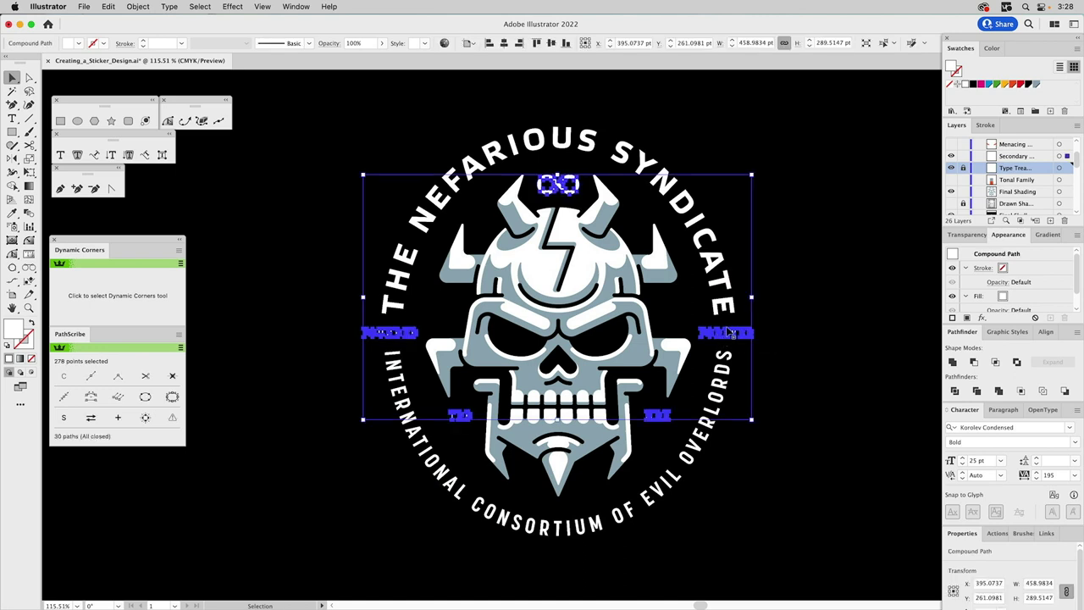
{"action": "left_click", "coordinate": [1012, 84]}
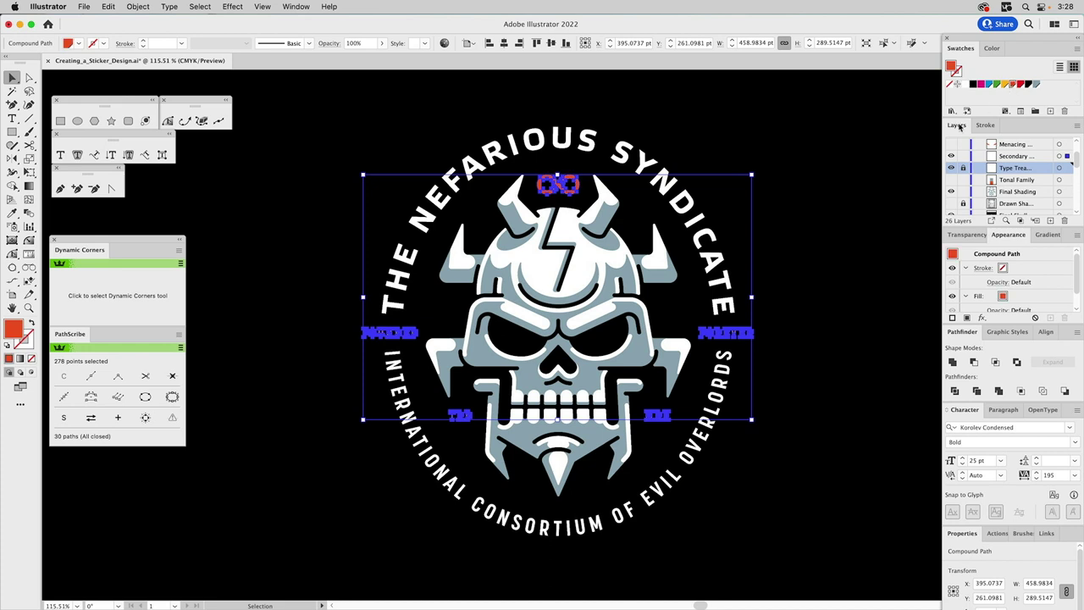
{"action": "left_click", "coordinate": [858, 171]}
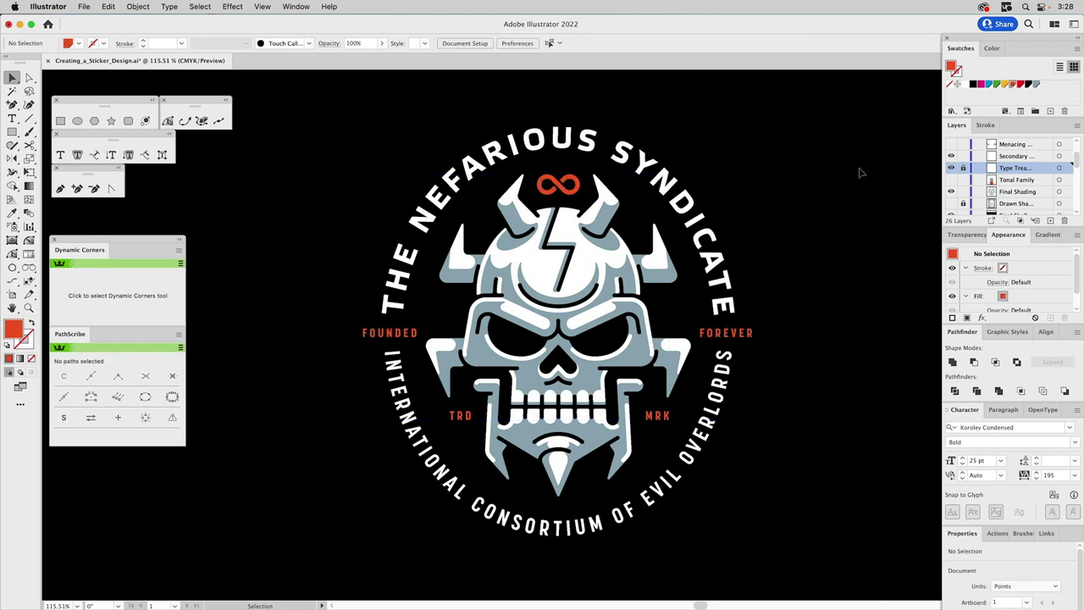
Reveal the Menacing layer with the red eyes, followed by the hoodie mockup and Stickers layers
{"action": "left_click", "coordinate": [951, 145]}
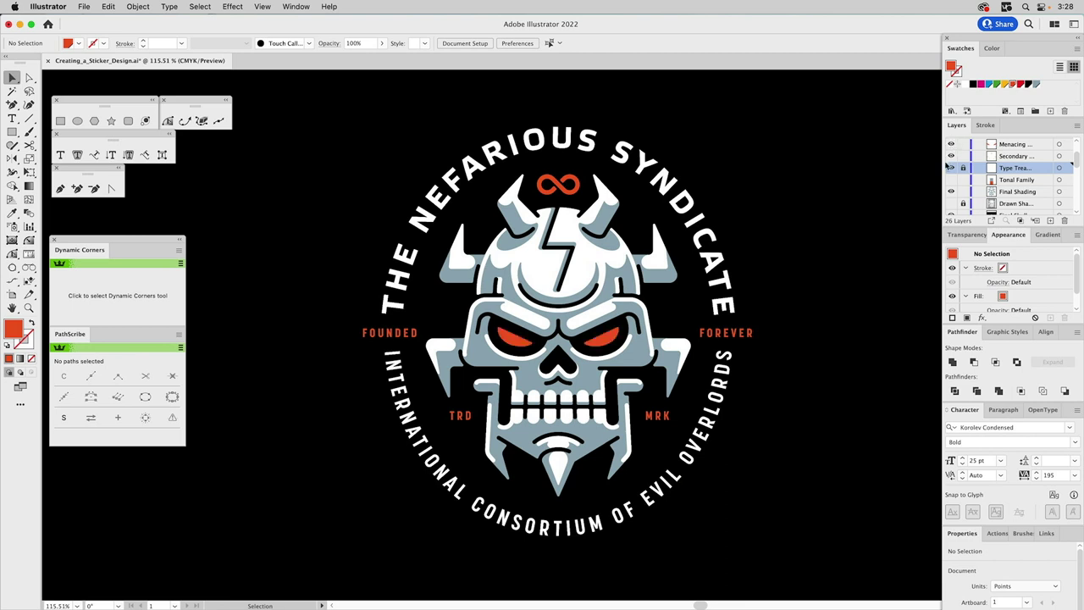
{"action": "scroll", "coordinate": [985, 184], "scroll_direction": "up", "scroll_amount": 1}
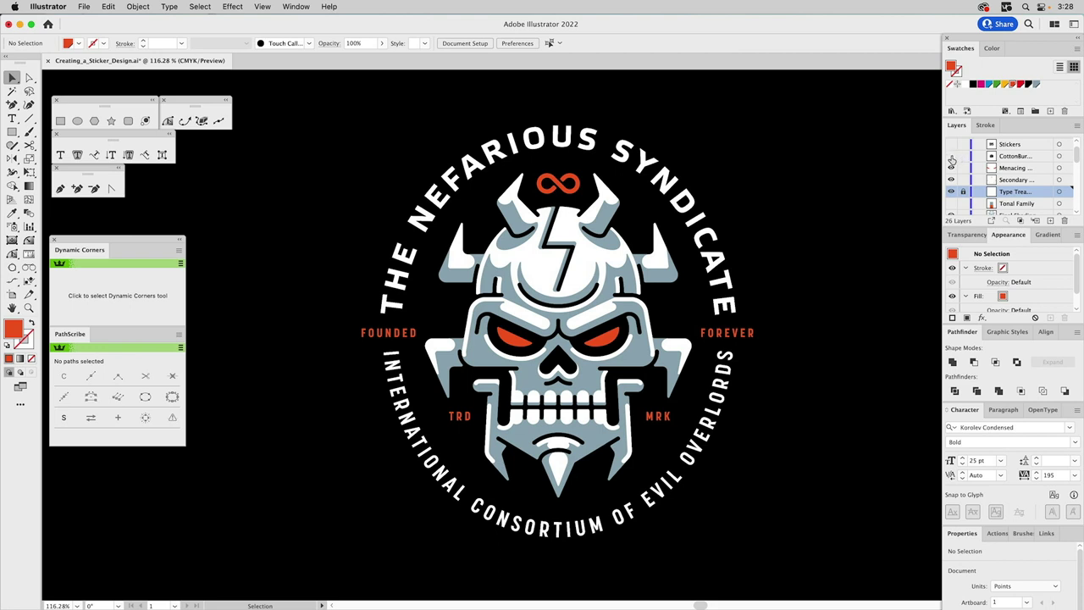
{"action": "left_click", "coordinate": [951, 157]}
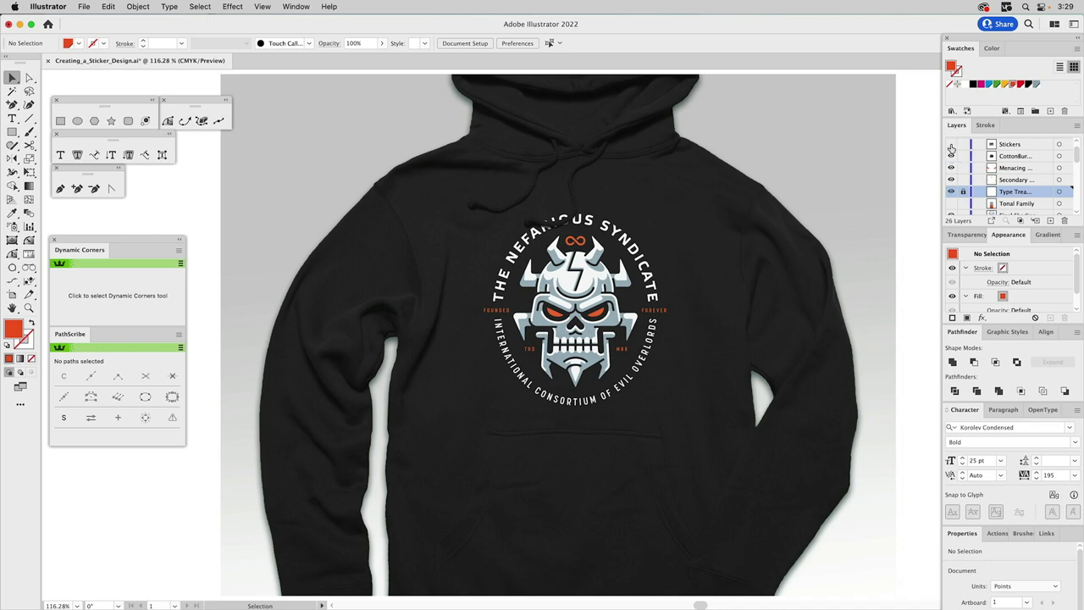
{"action": "left_click", "coordinate": [951, 144]}
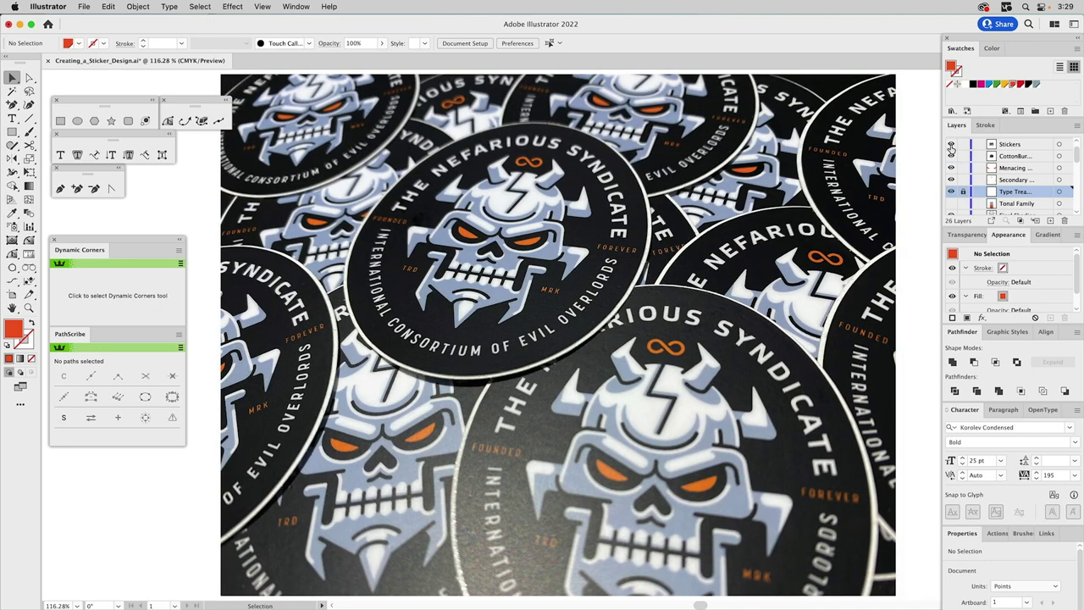